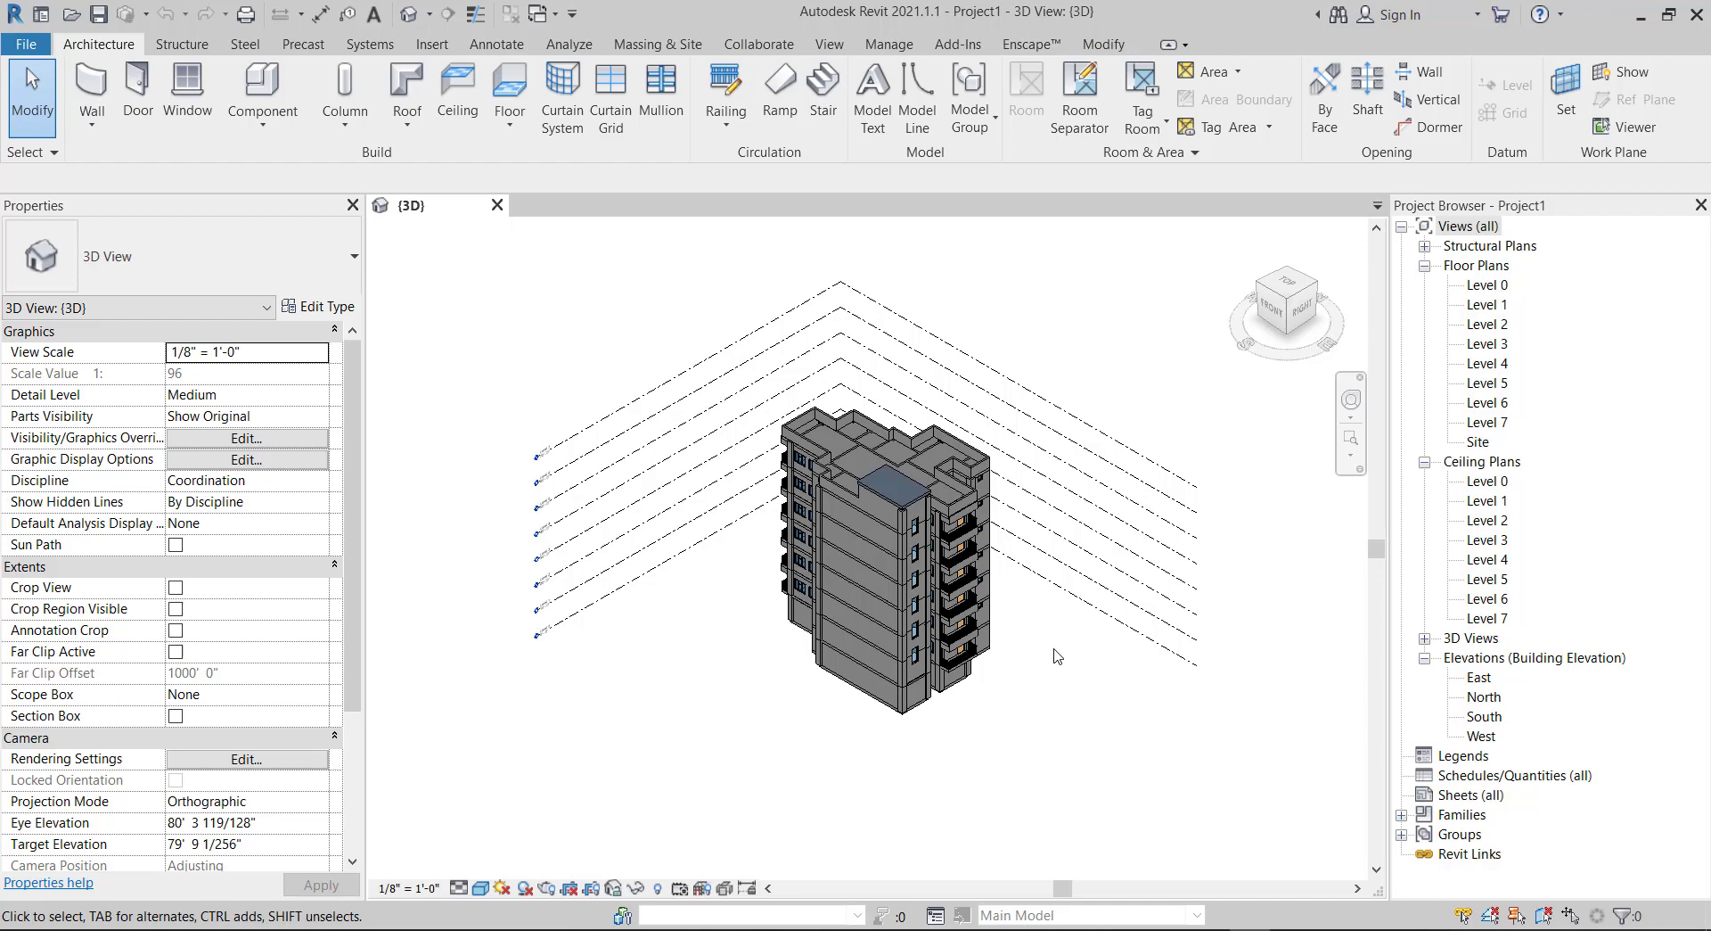
- Zoom in and orbit the 3D view until the building's back-left facade is in view
scroll(969, 557, "up", 2)
scroll(968, 557, "up", 2)
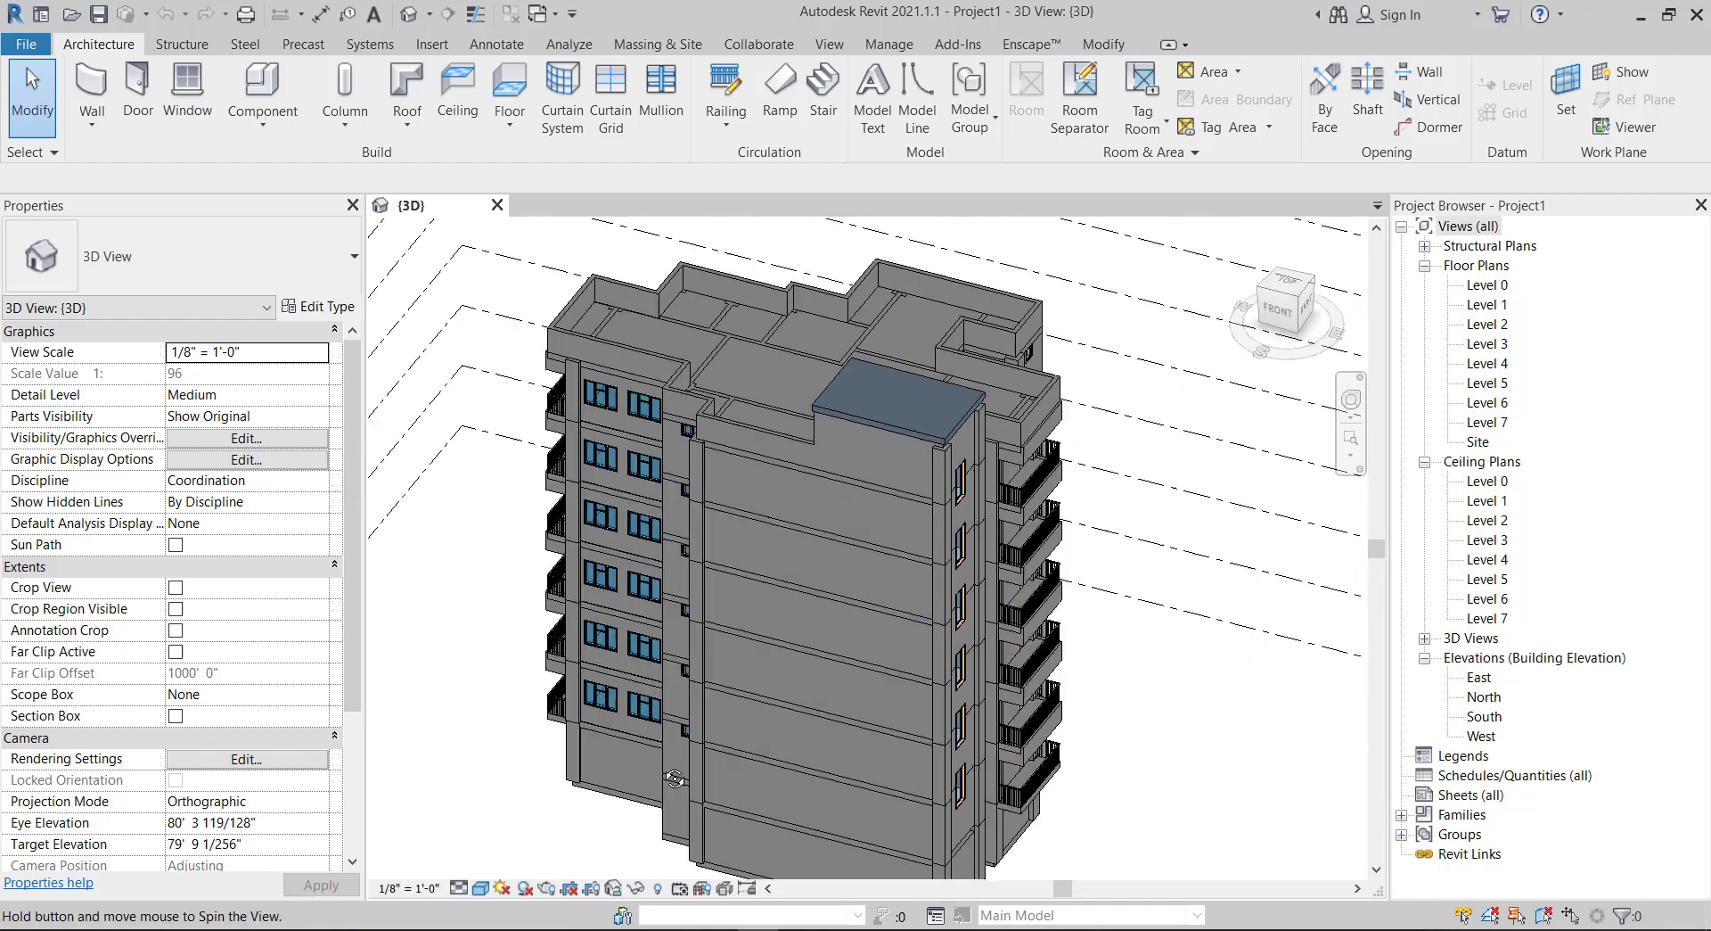
middle_click_drag(554, 789, 1029, 635, "shift")
scroll(1029, 635, "up", 2)
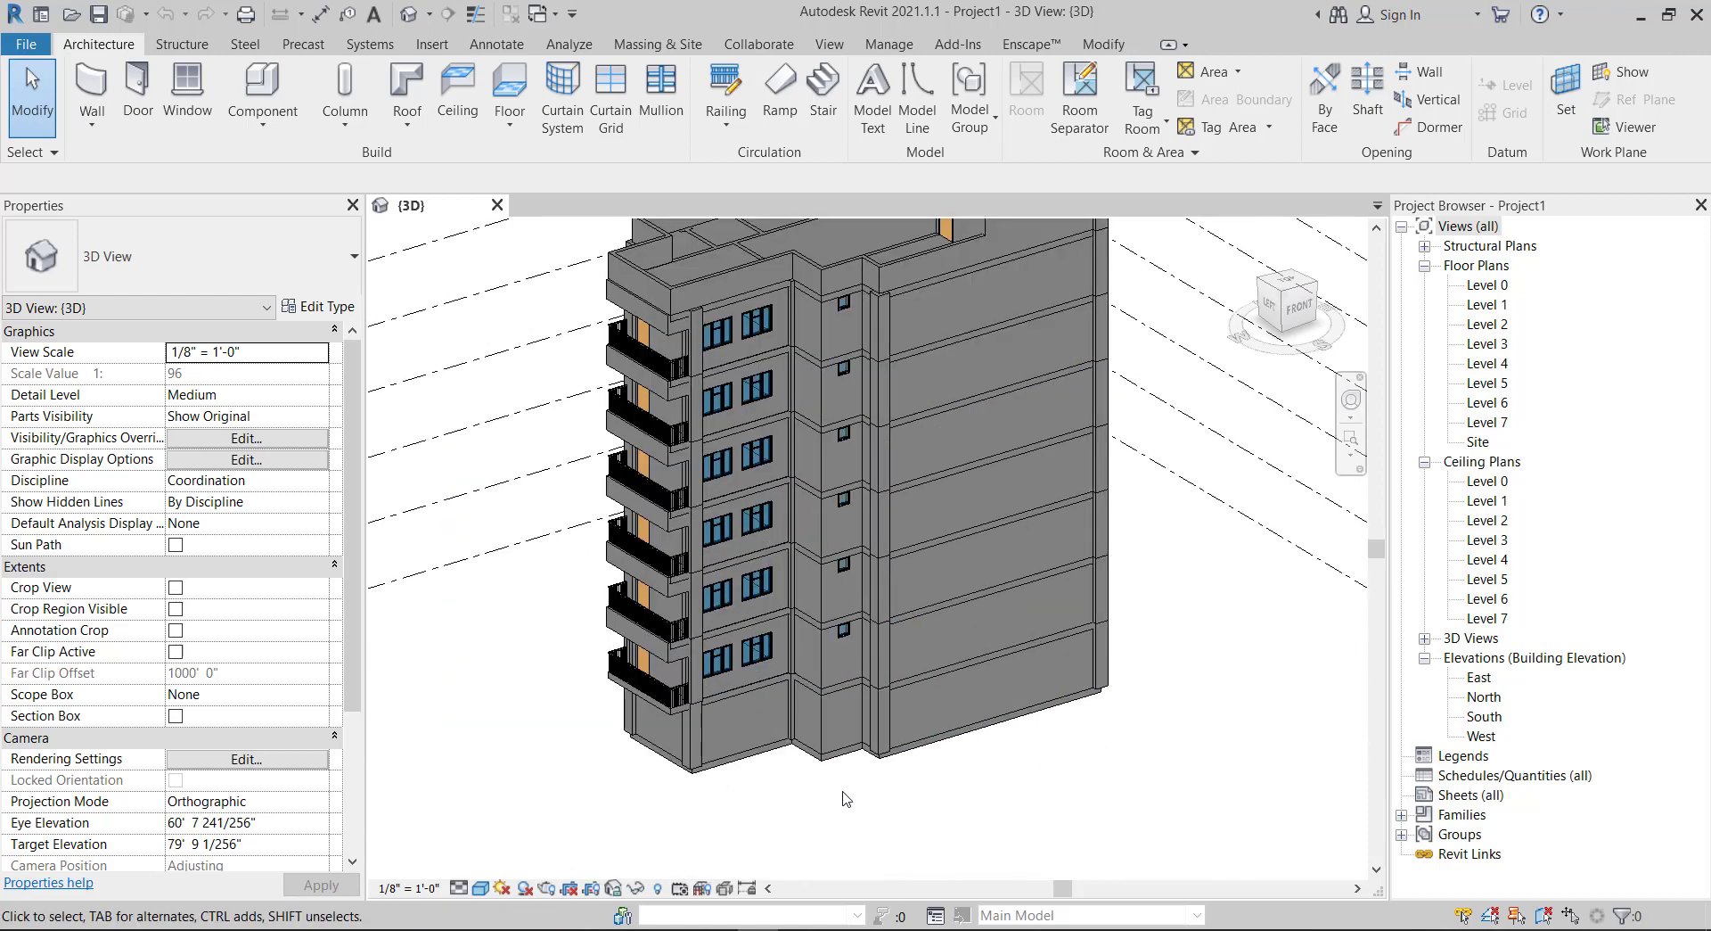
middle_click_drag(802, 798, 482, 324, "shift")
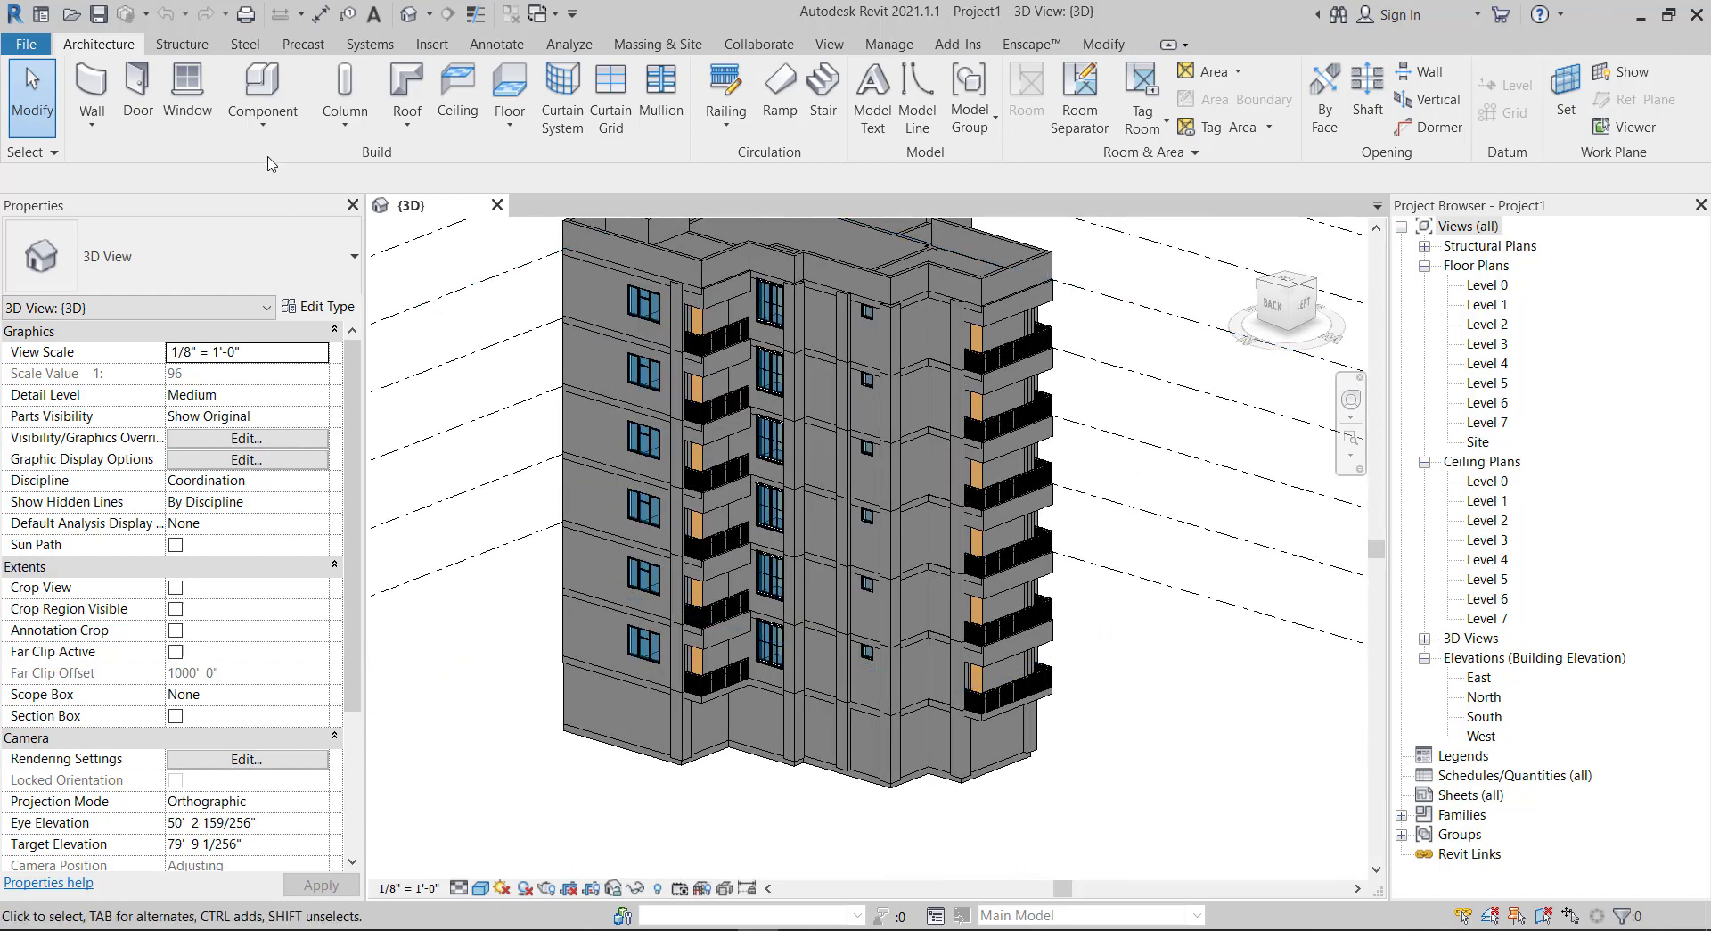
- Create an in-place Generic Models element, keeping the default name Generic Models 1
left_click(262, 125)
left_click(303, 214)
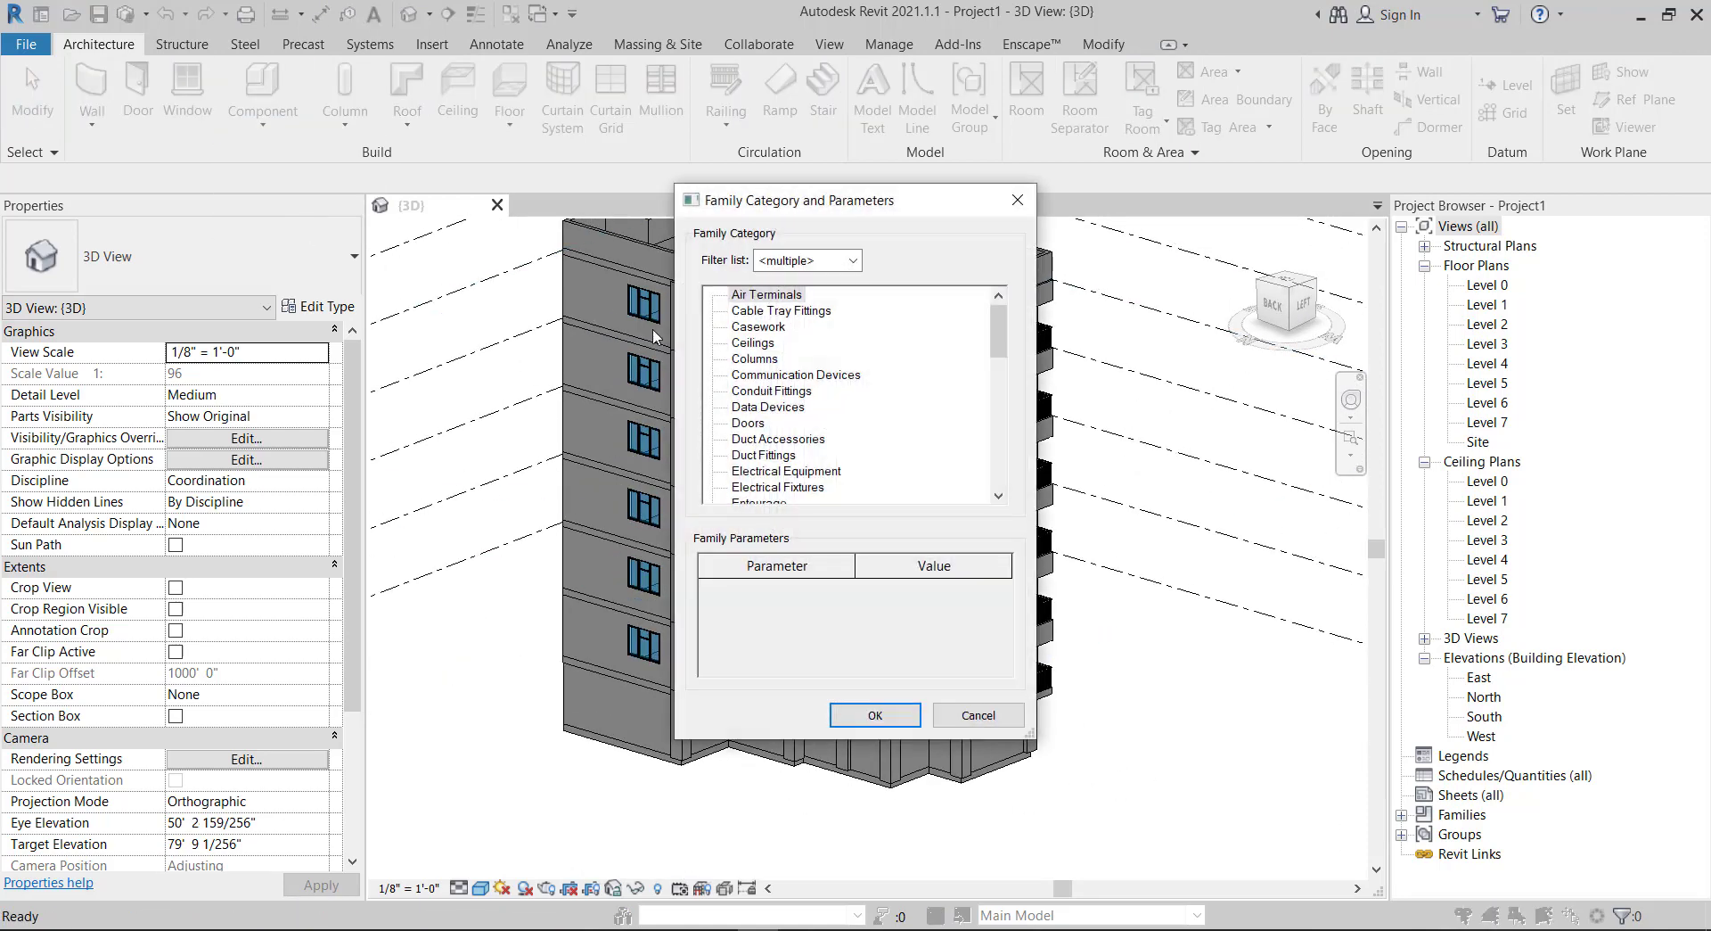
scroll(788, 390, "down", 1)
scroll(788, 390, "down", 2)
scroll(788, 389, "down", 2)
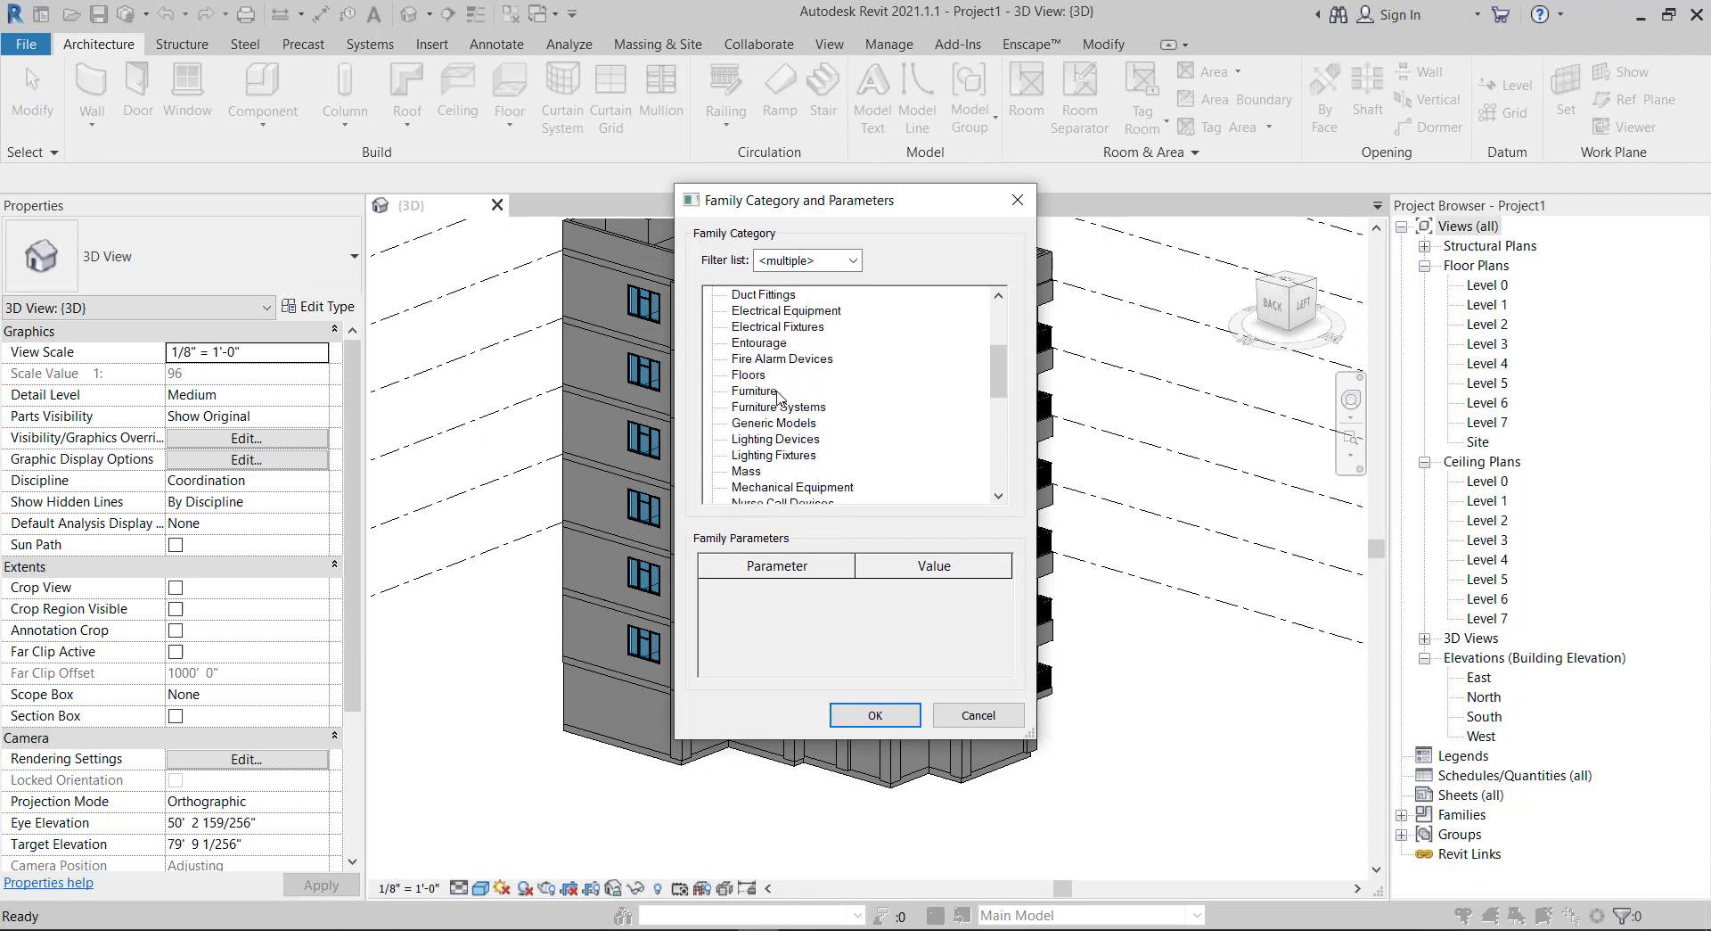
scroll(784, 394, "up", 1)
left_click(774, 454)
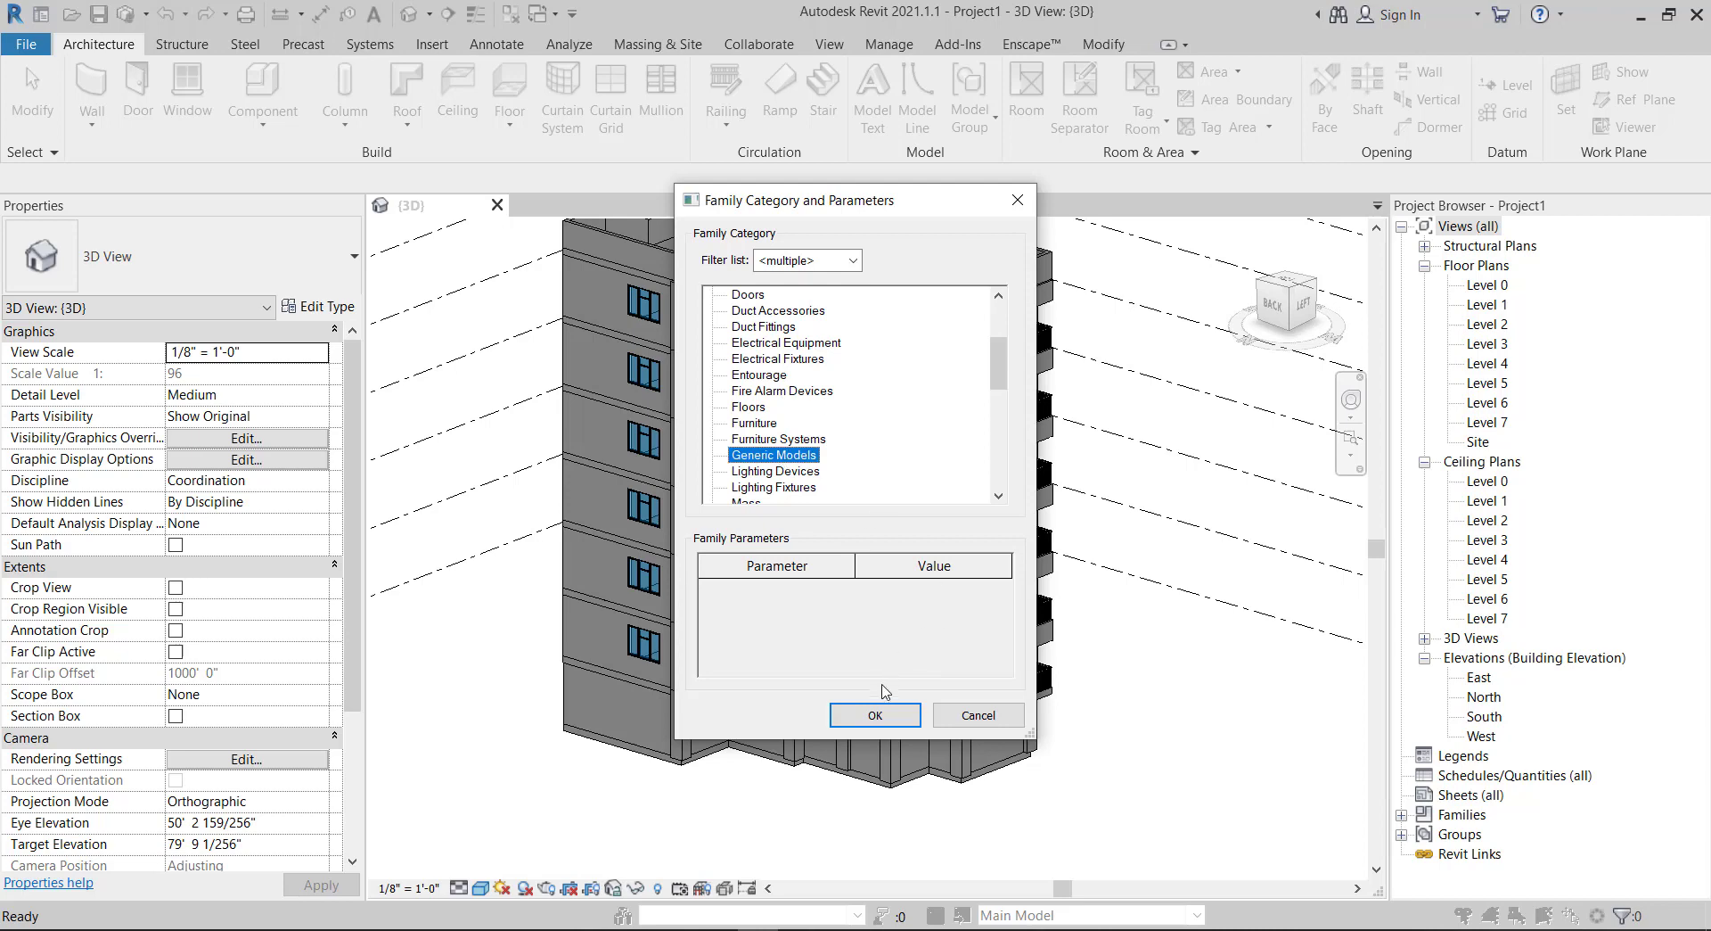
left_click(875, 715)
left_click(848, 513)
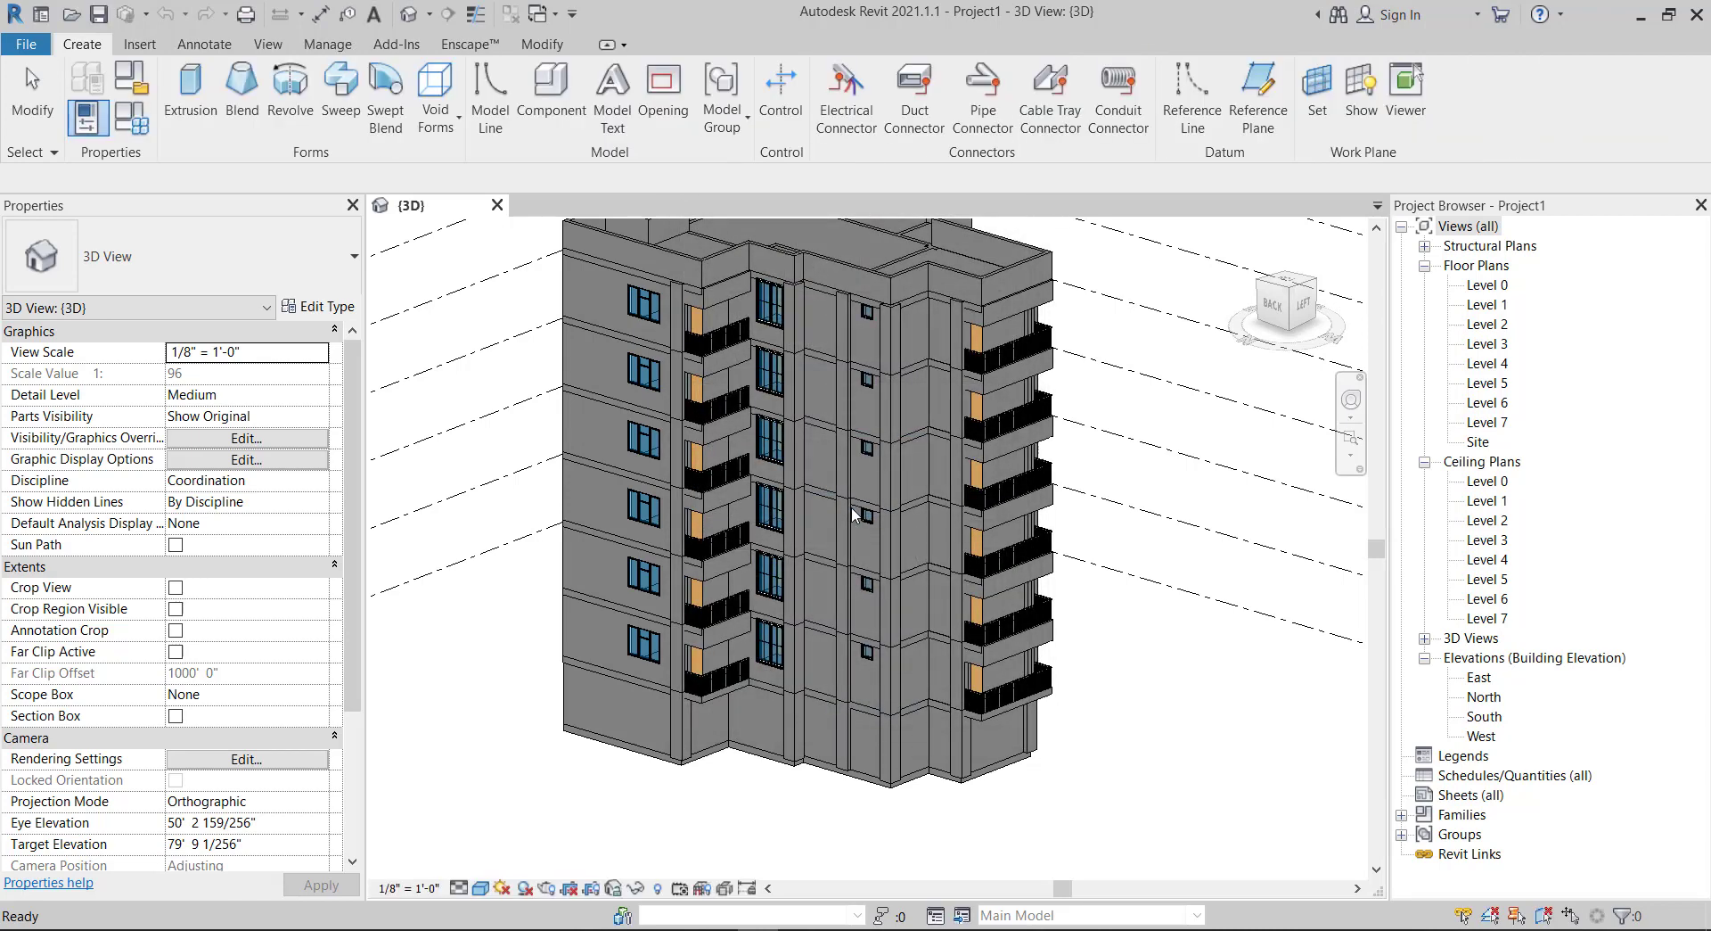
- Start a Sweep in the in-place model and orbit and zoom toward the facade
scroll(676, 446, "up", 3)
scroll(675, 446, "down", 2)
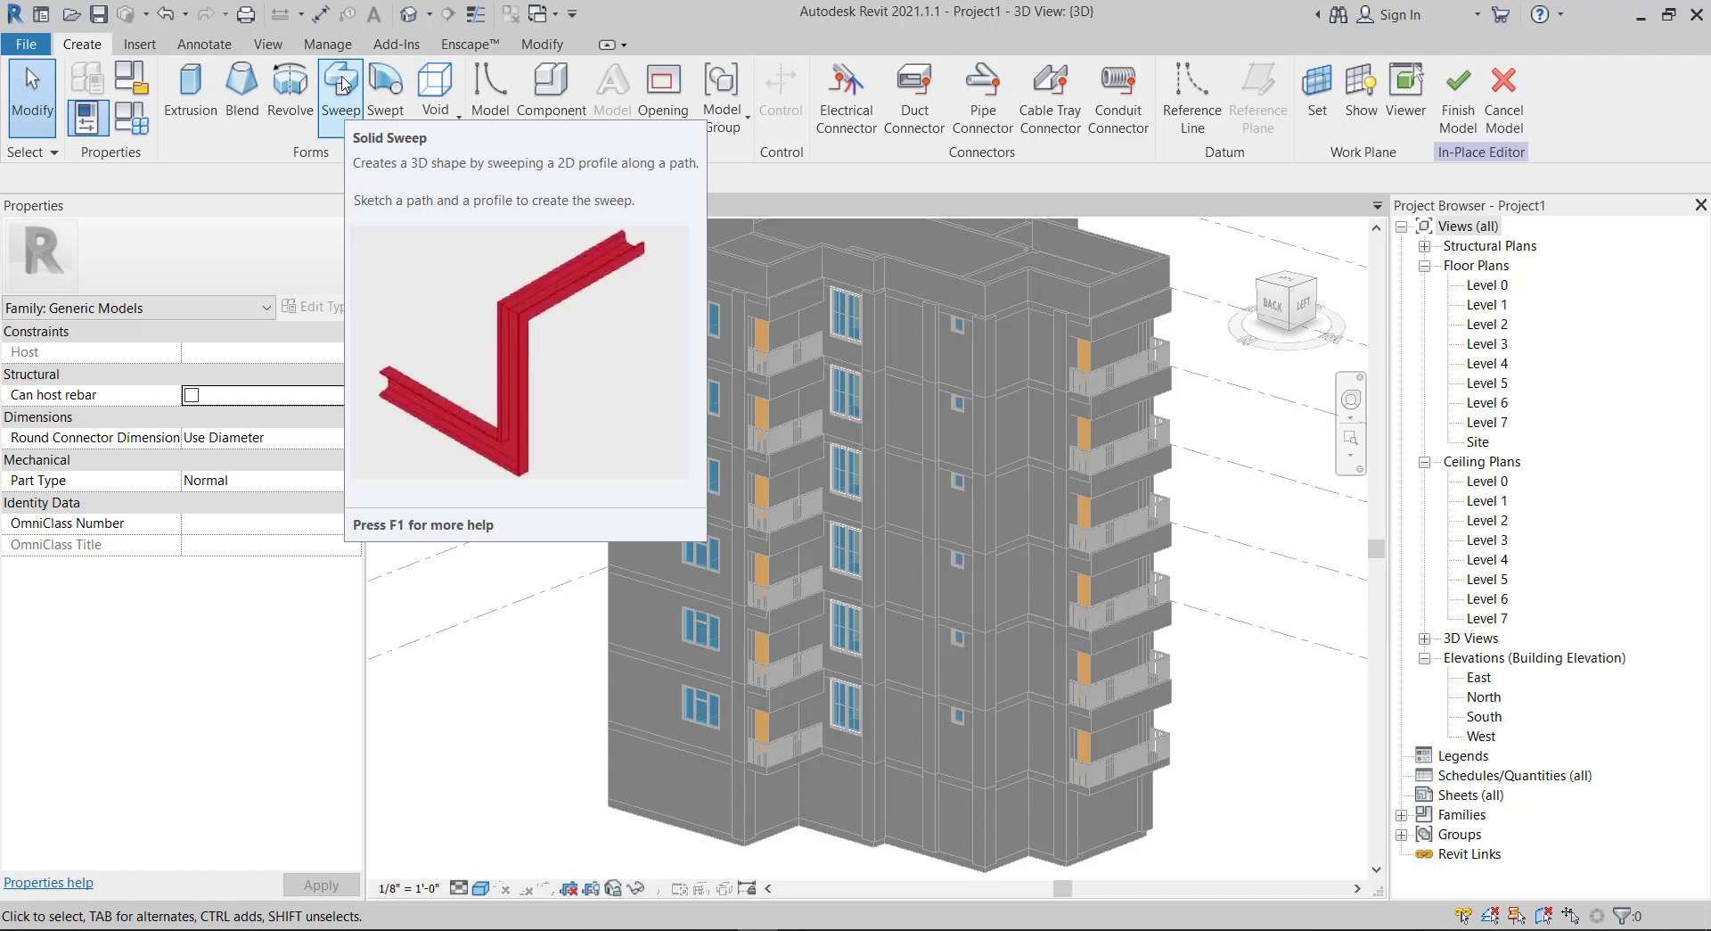
left_click(344, 85)
mouse_move(723, 482)
middle_mouse_down("shift")
mouse_move(863, 519)
mouse_move(823, 235)
middle_mouse_up("shift")
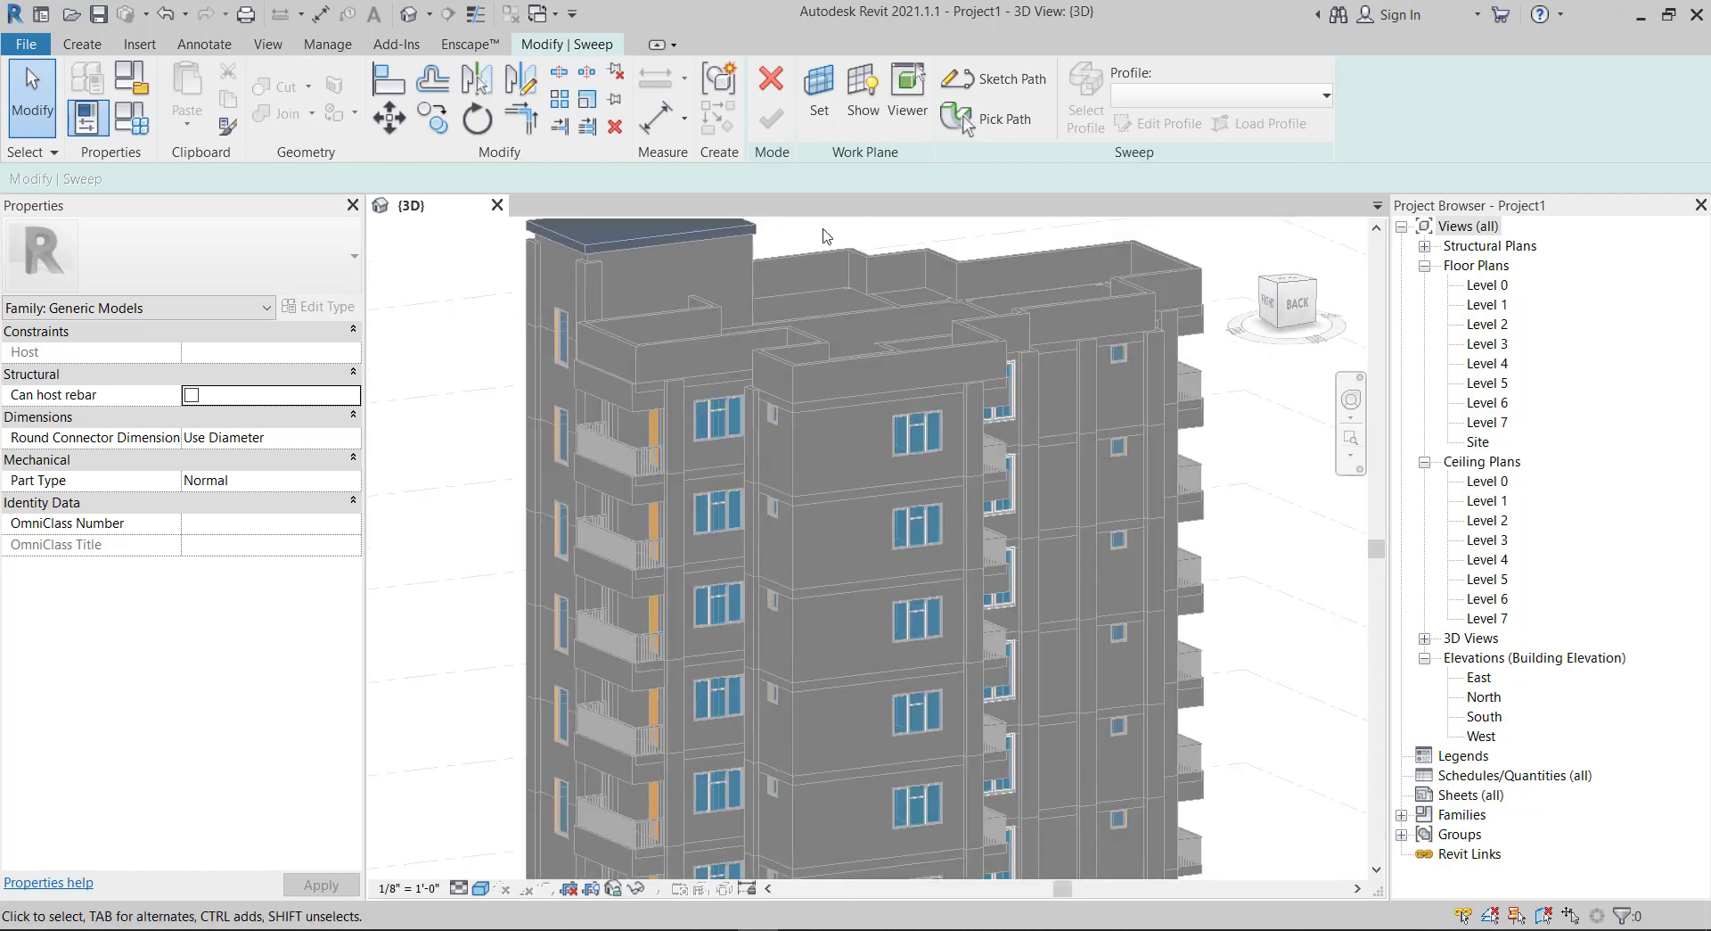
scroll(906, 239, "down", 2)
scroll(874, 258, "up", 1)
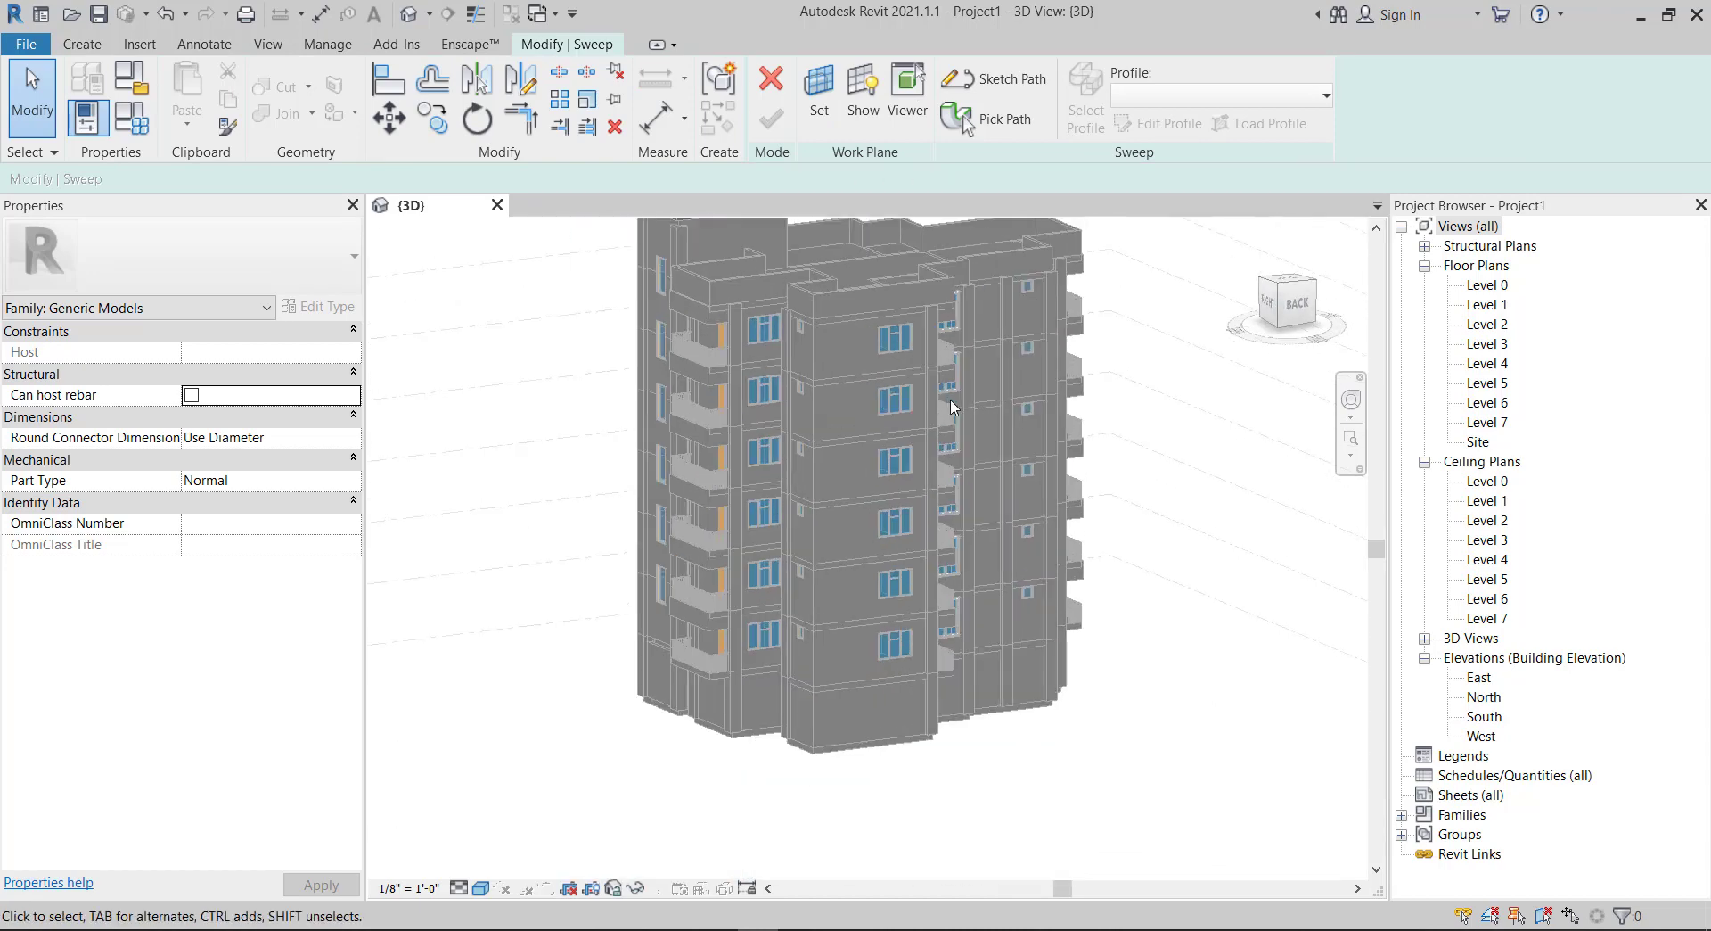
scroll(868, 260, "up", 1)
scroll(807, 455, "down", 1)
scroll(824, 334, "up", 1)
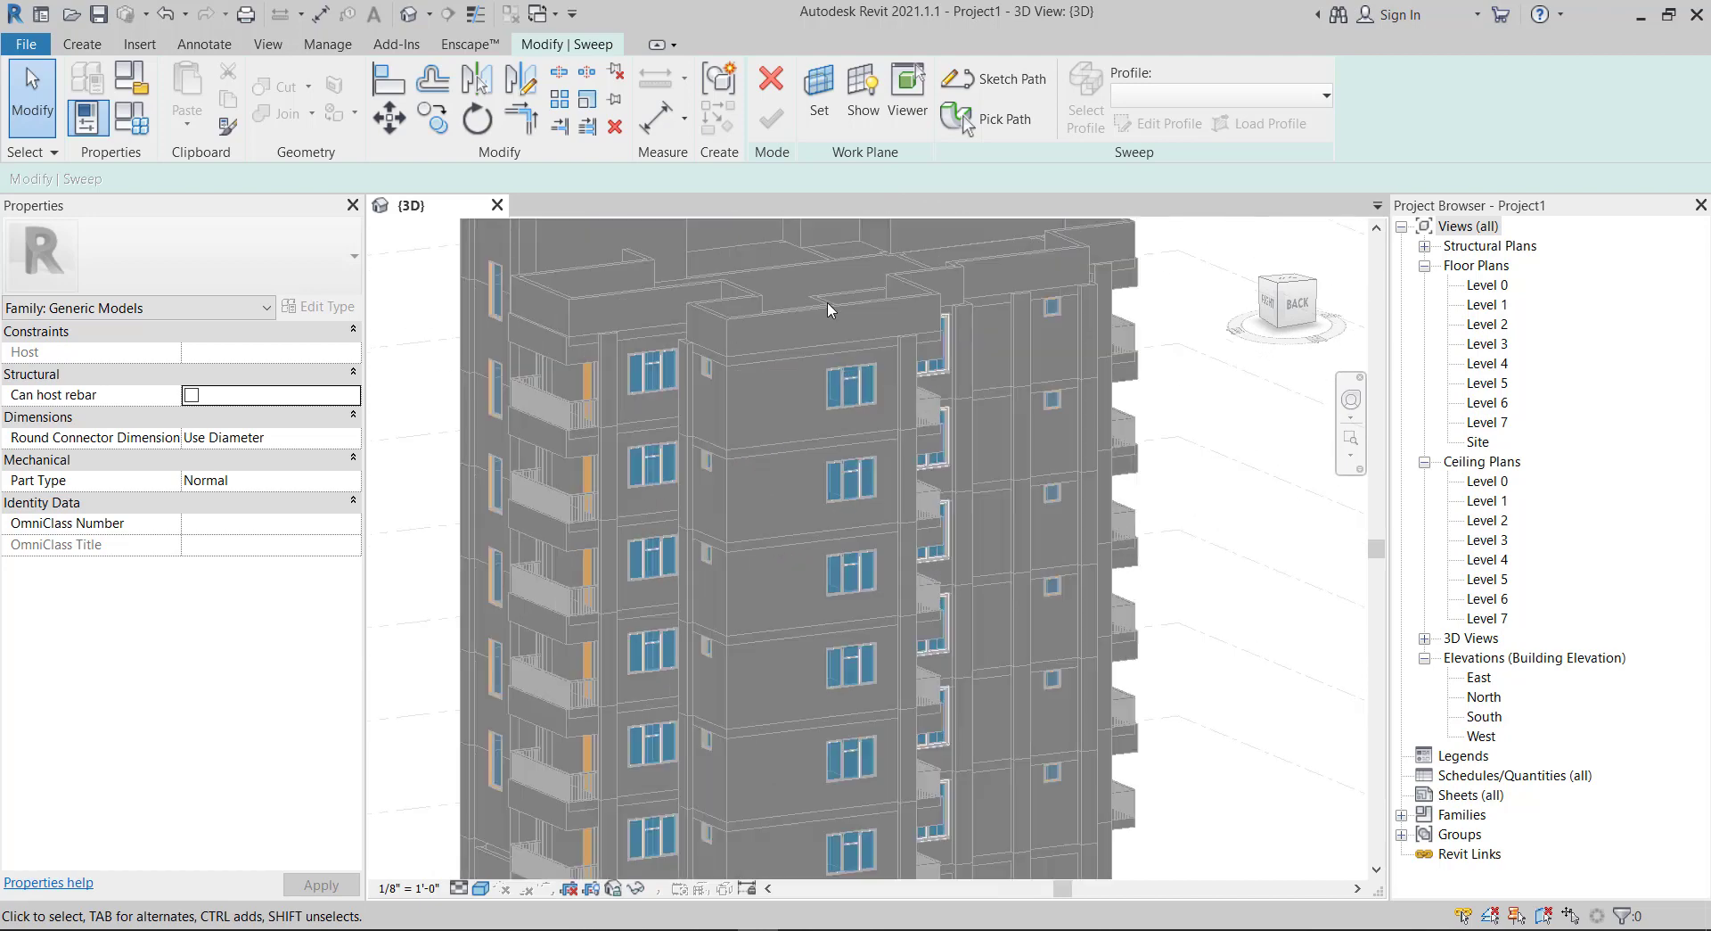
scroll(831, 297, "up", 1)
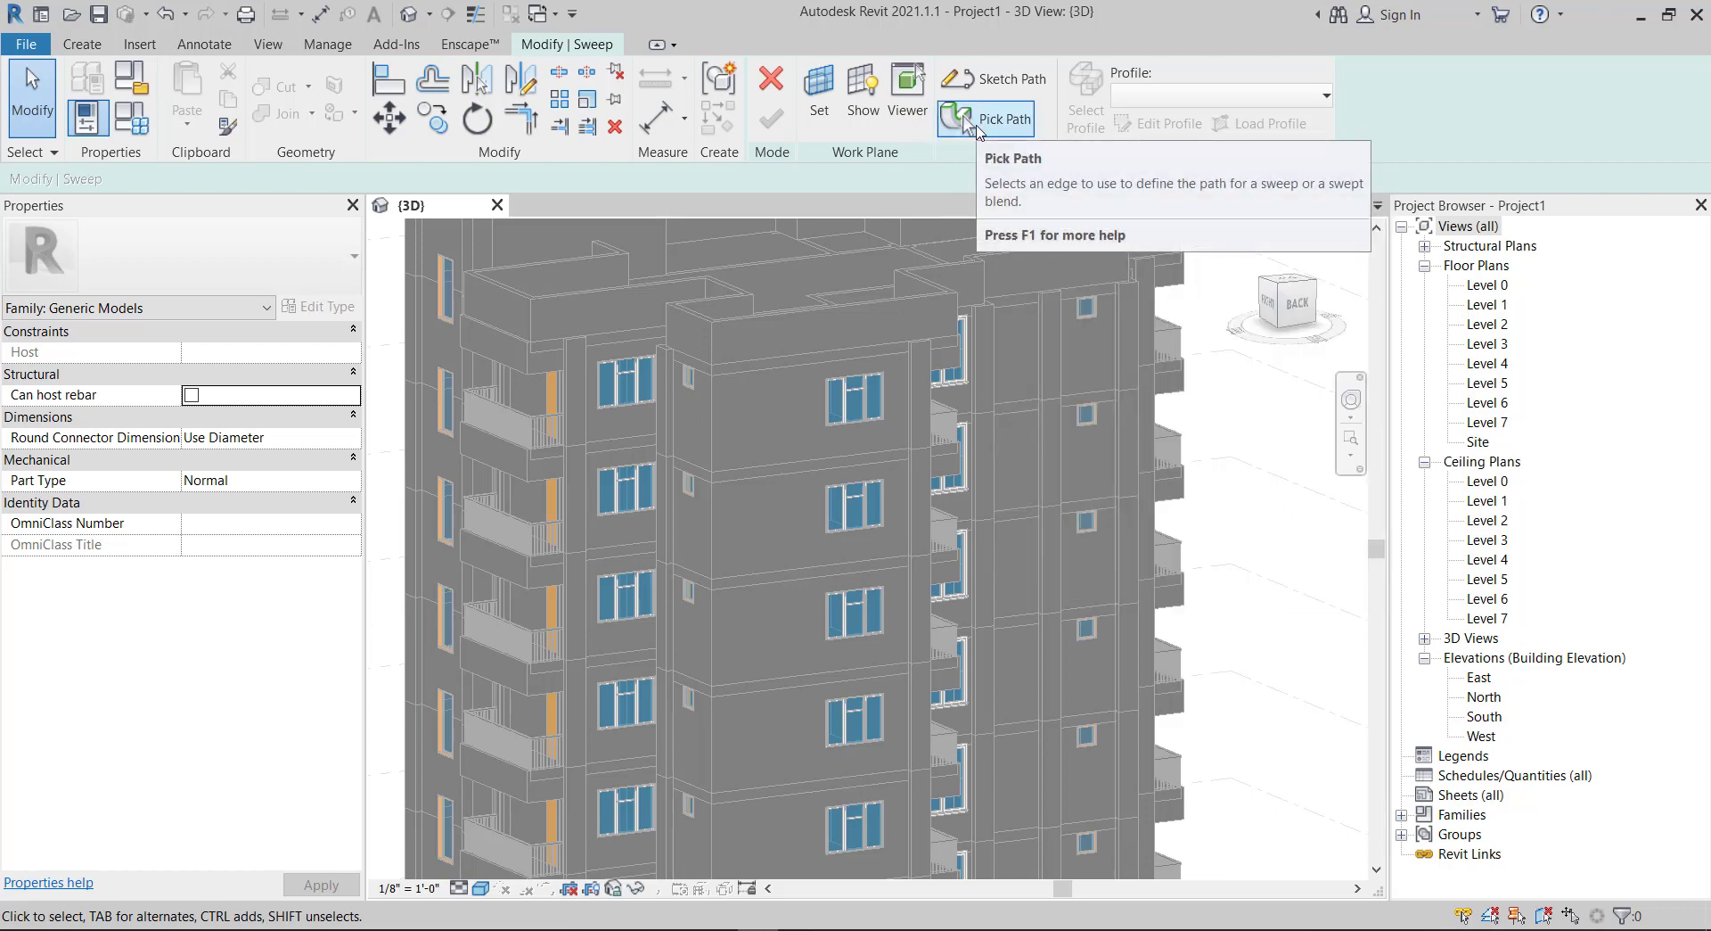
- Pick the wall edges on both sides of the building corner as the sweep path
left_click(987, 126)
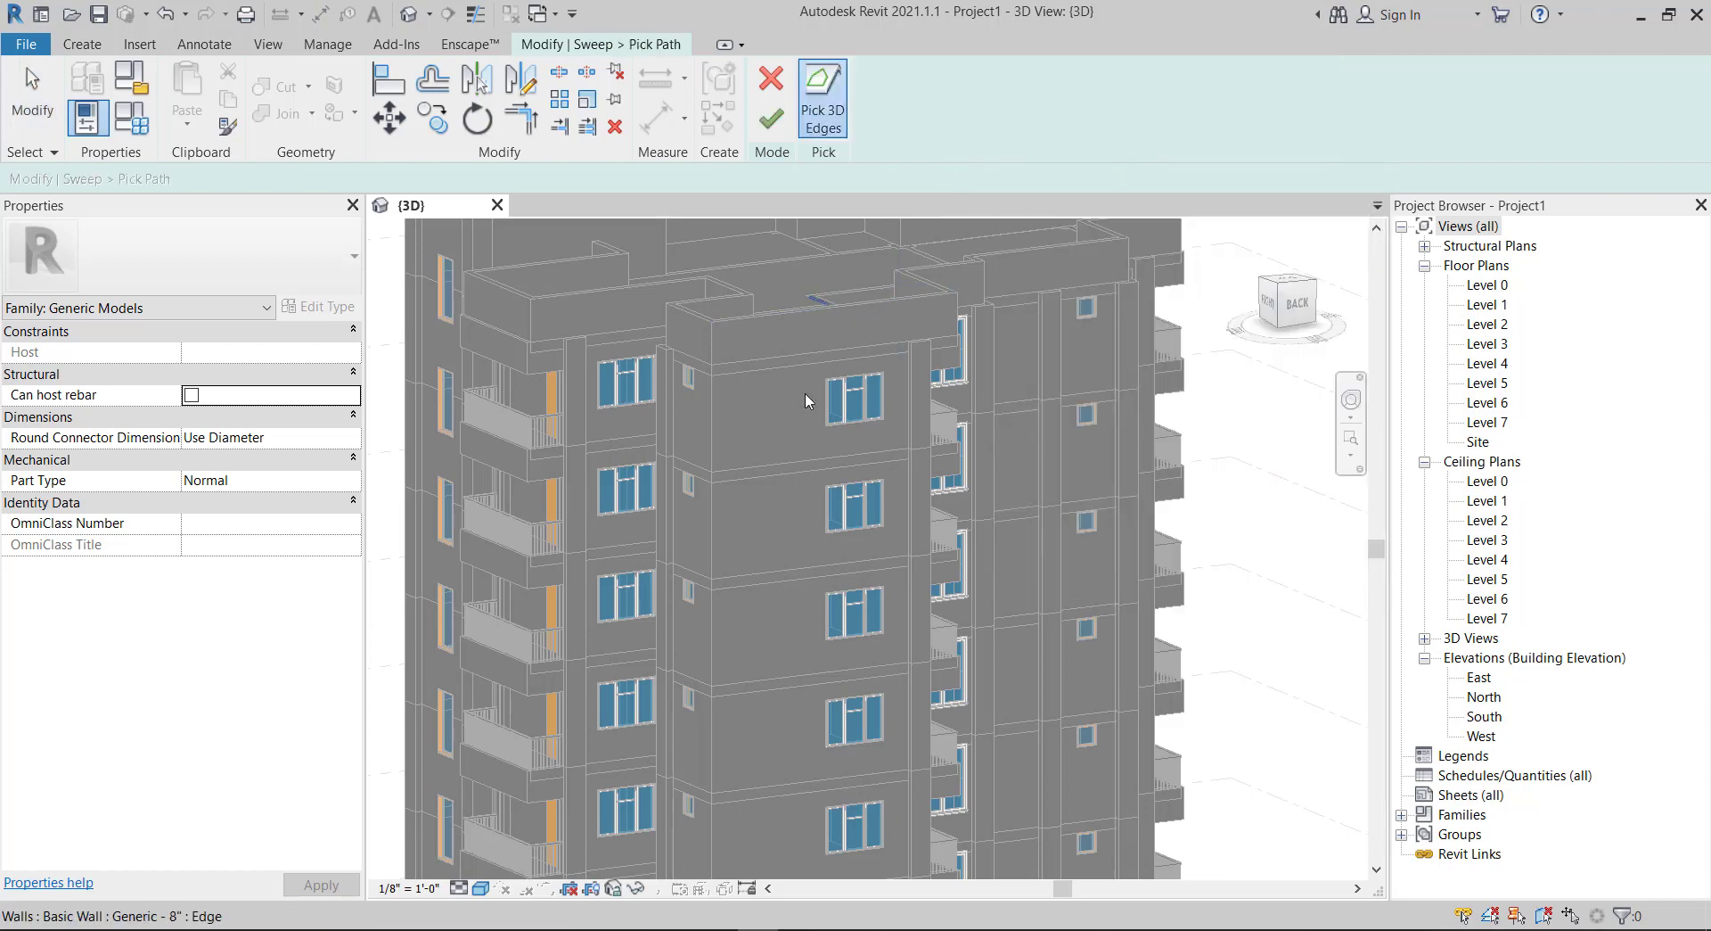
scroll(729, 565, "up", 2)
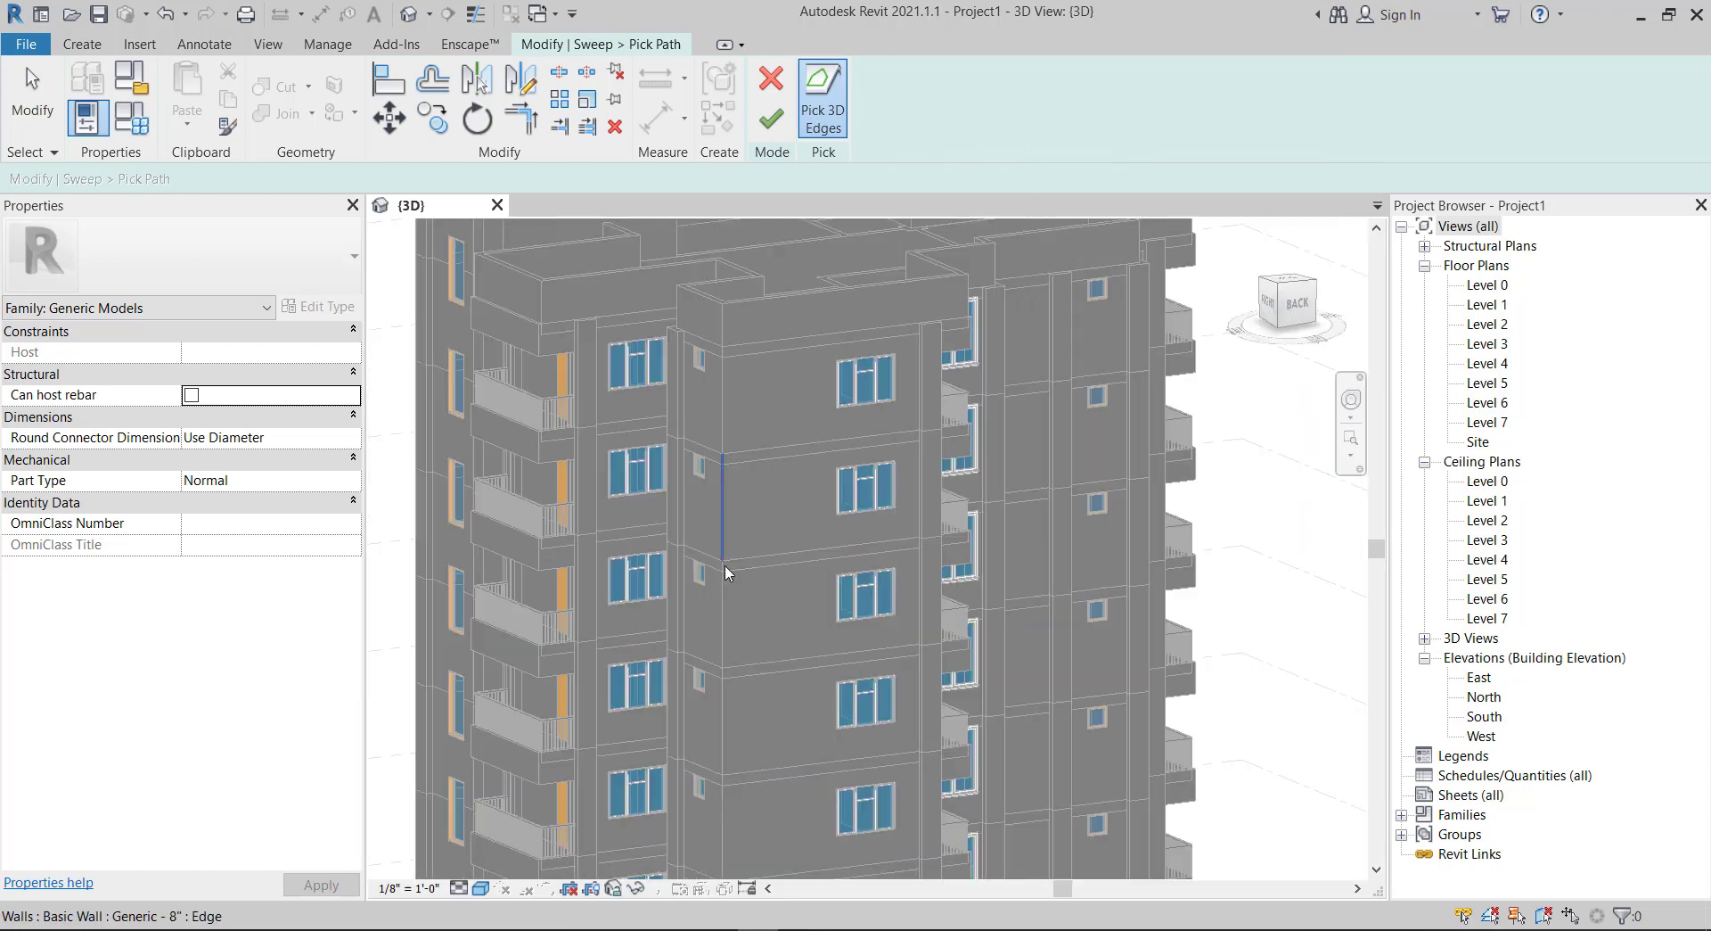
scroll(731, 565, "up", 2)
scroll(731, 567, "up", 2)
scroll(654, 538, "up", 2)
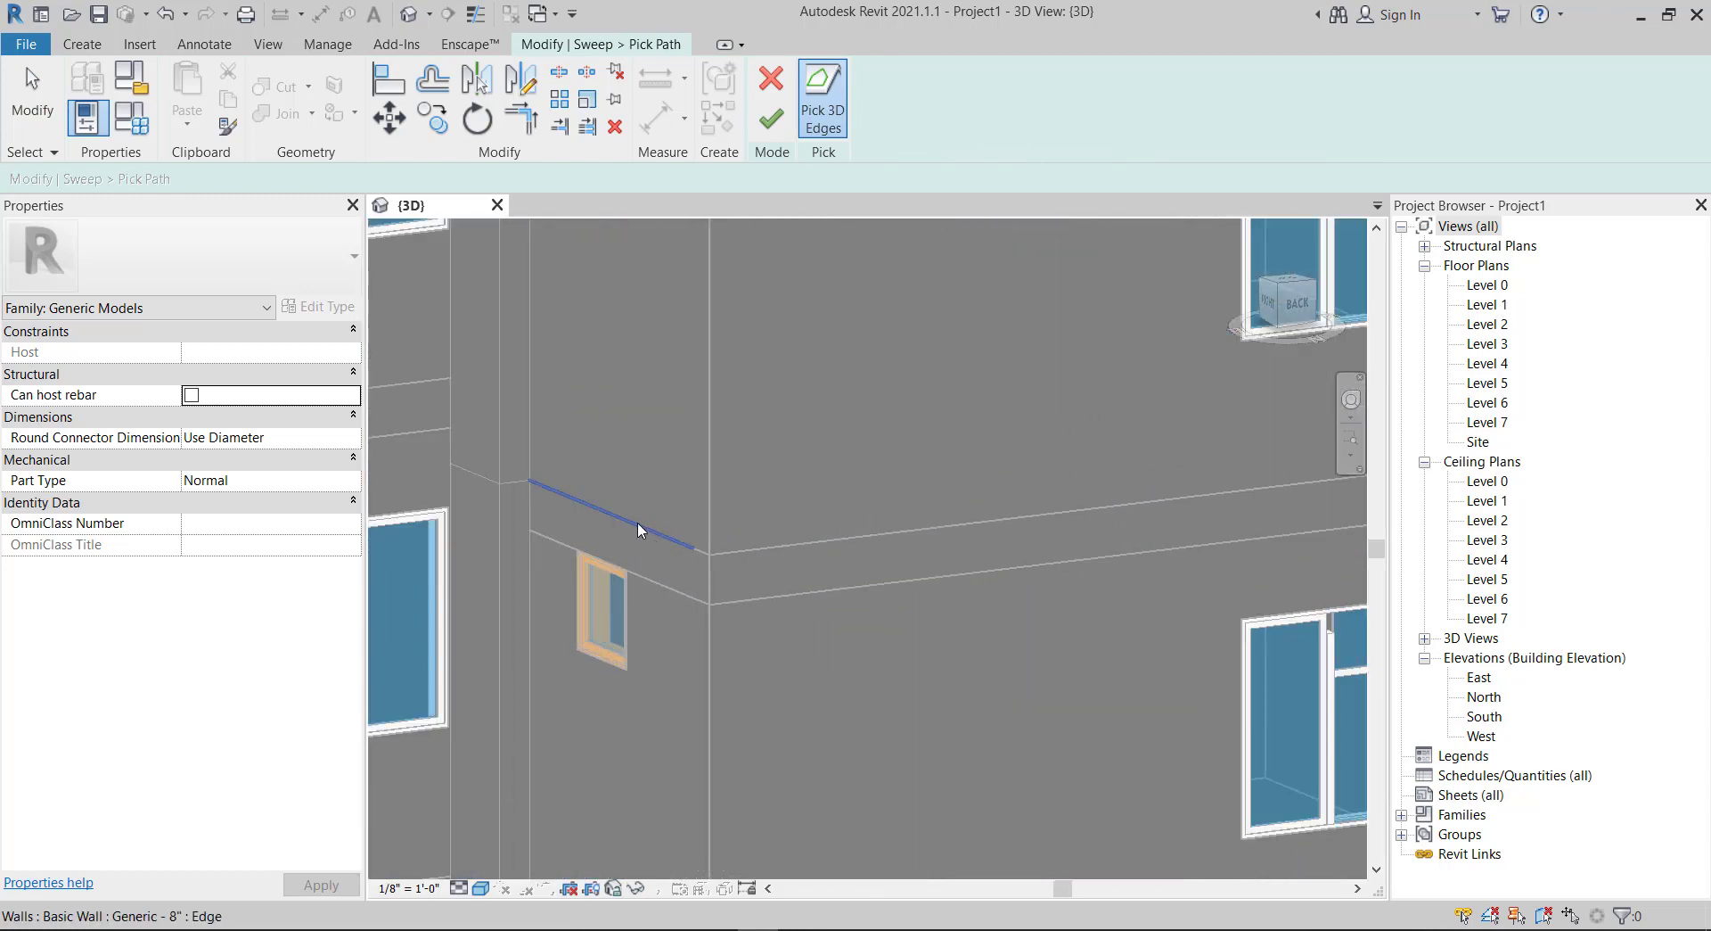
left_click(638, 521)
left_click(801, 537)
- Undo the overlong right segment and re-pick the right wall edge at the corner
scroll(880, 458, "down", 3)
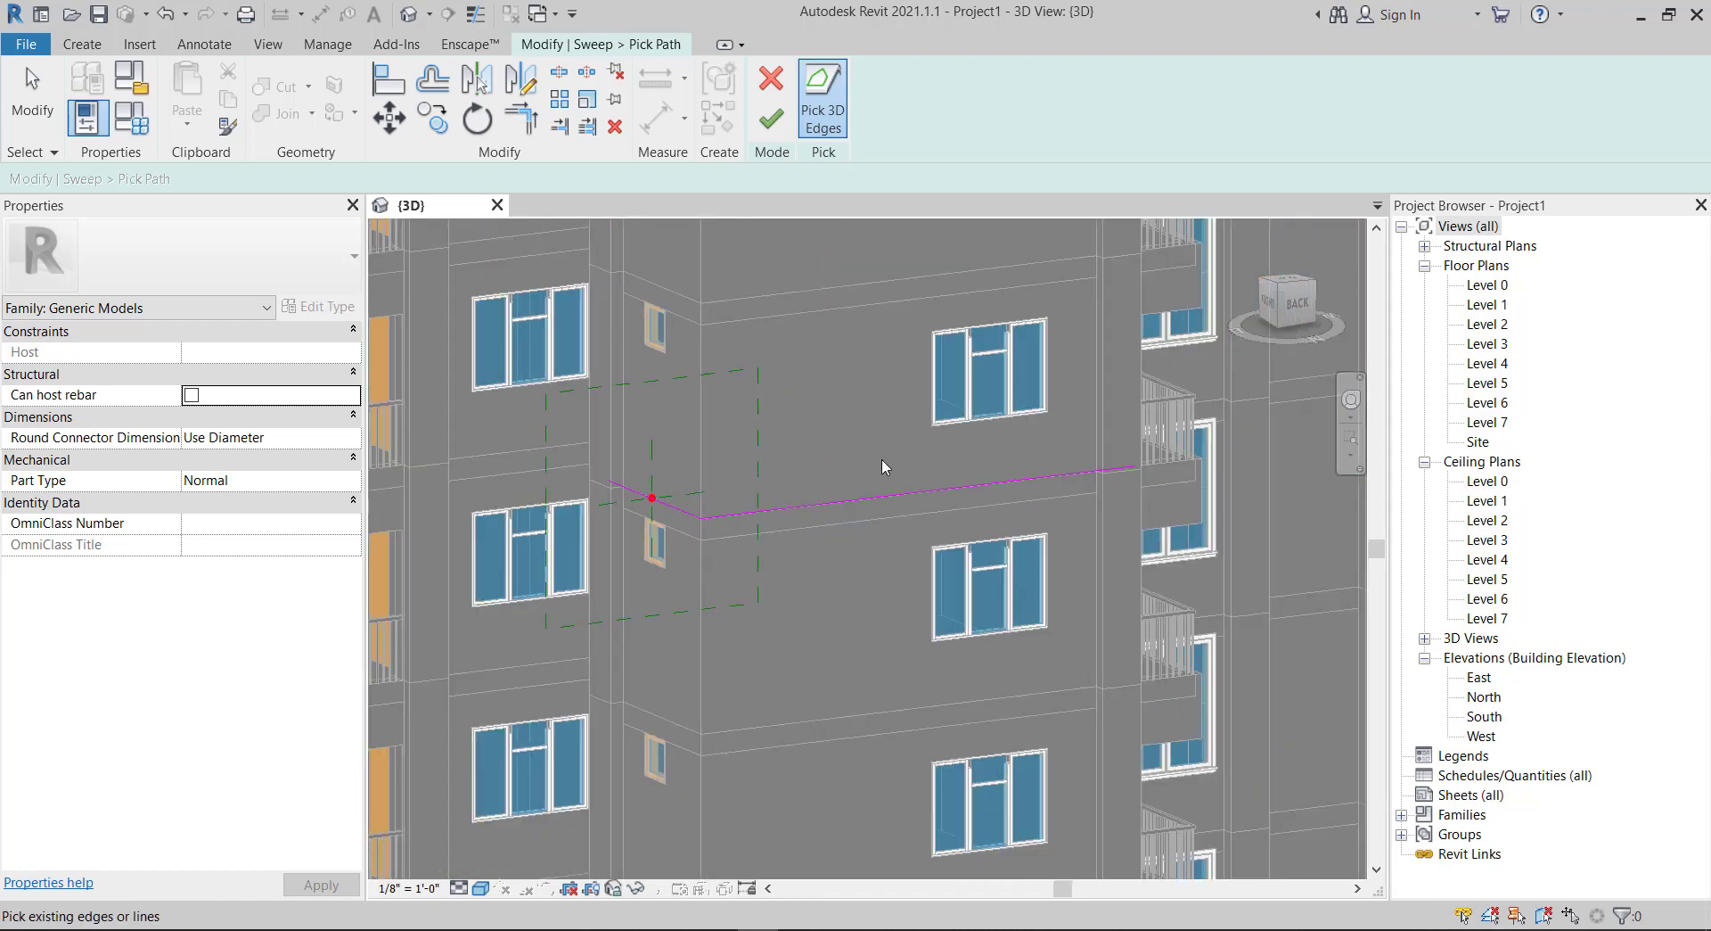
scroll(881, 458, "up", 1)
scroll(617, 607, "down", 1)
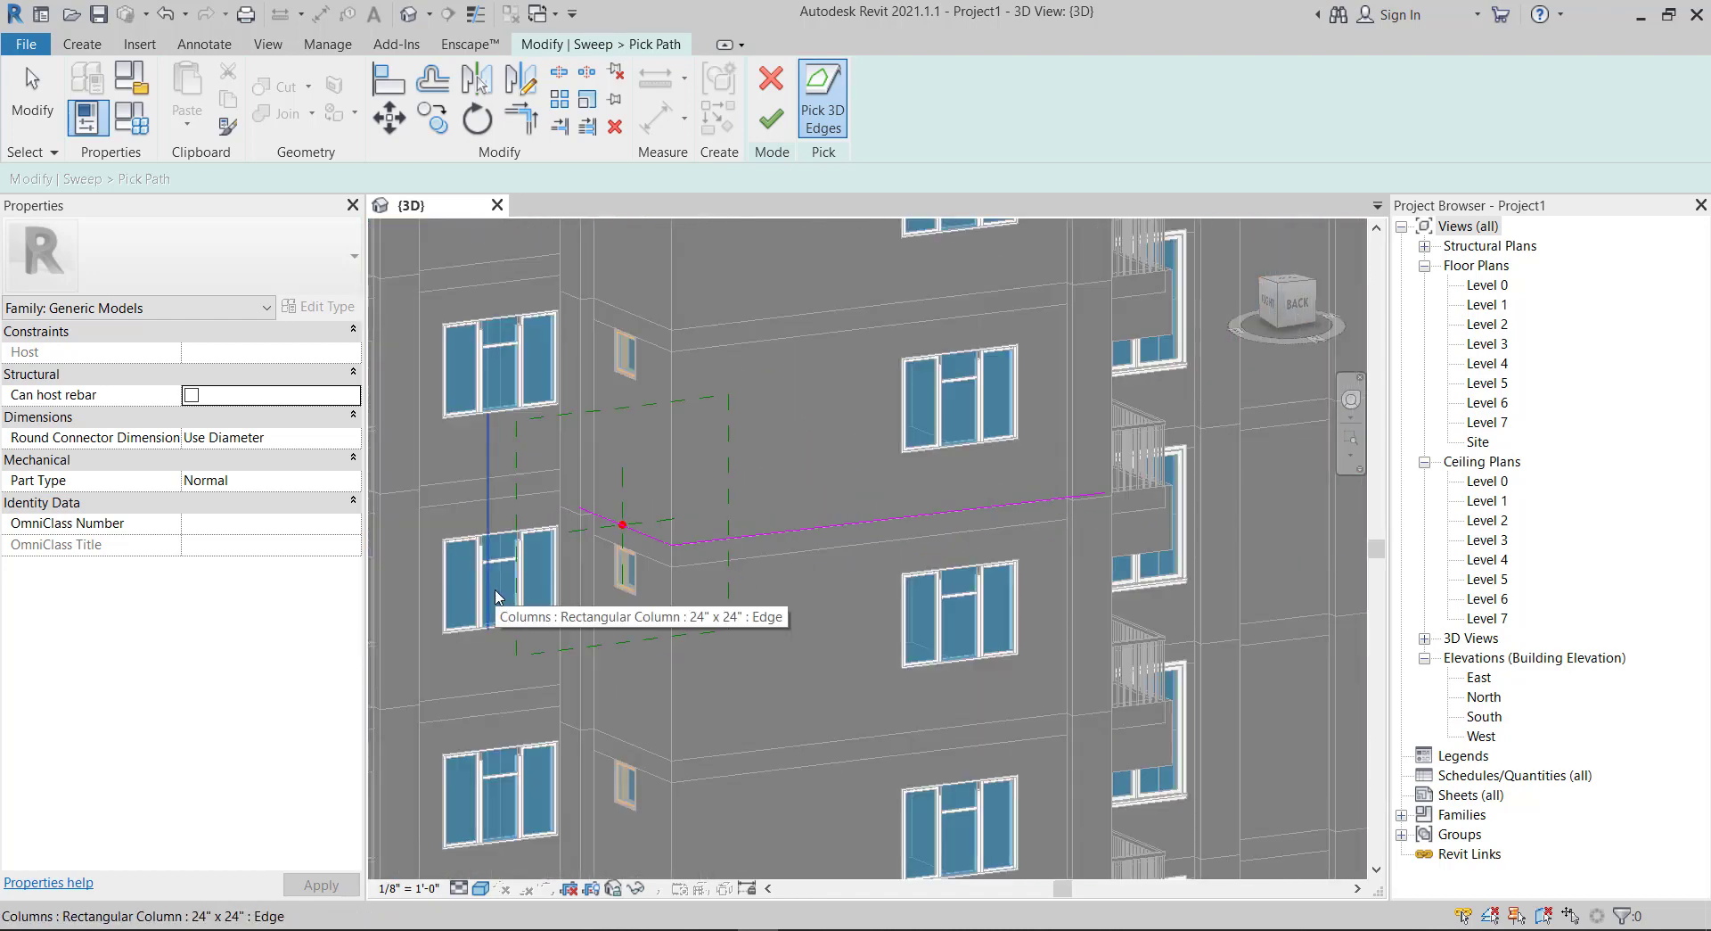
scroll(603, 570, "up", 1)
scroll(602, 569, "up", 1)
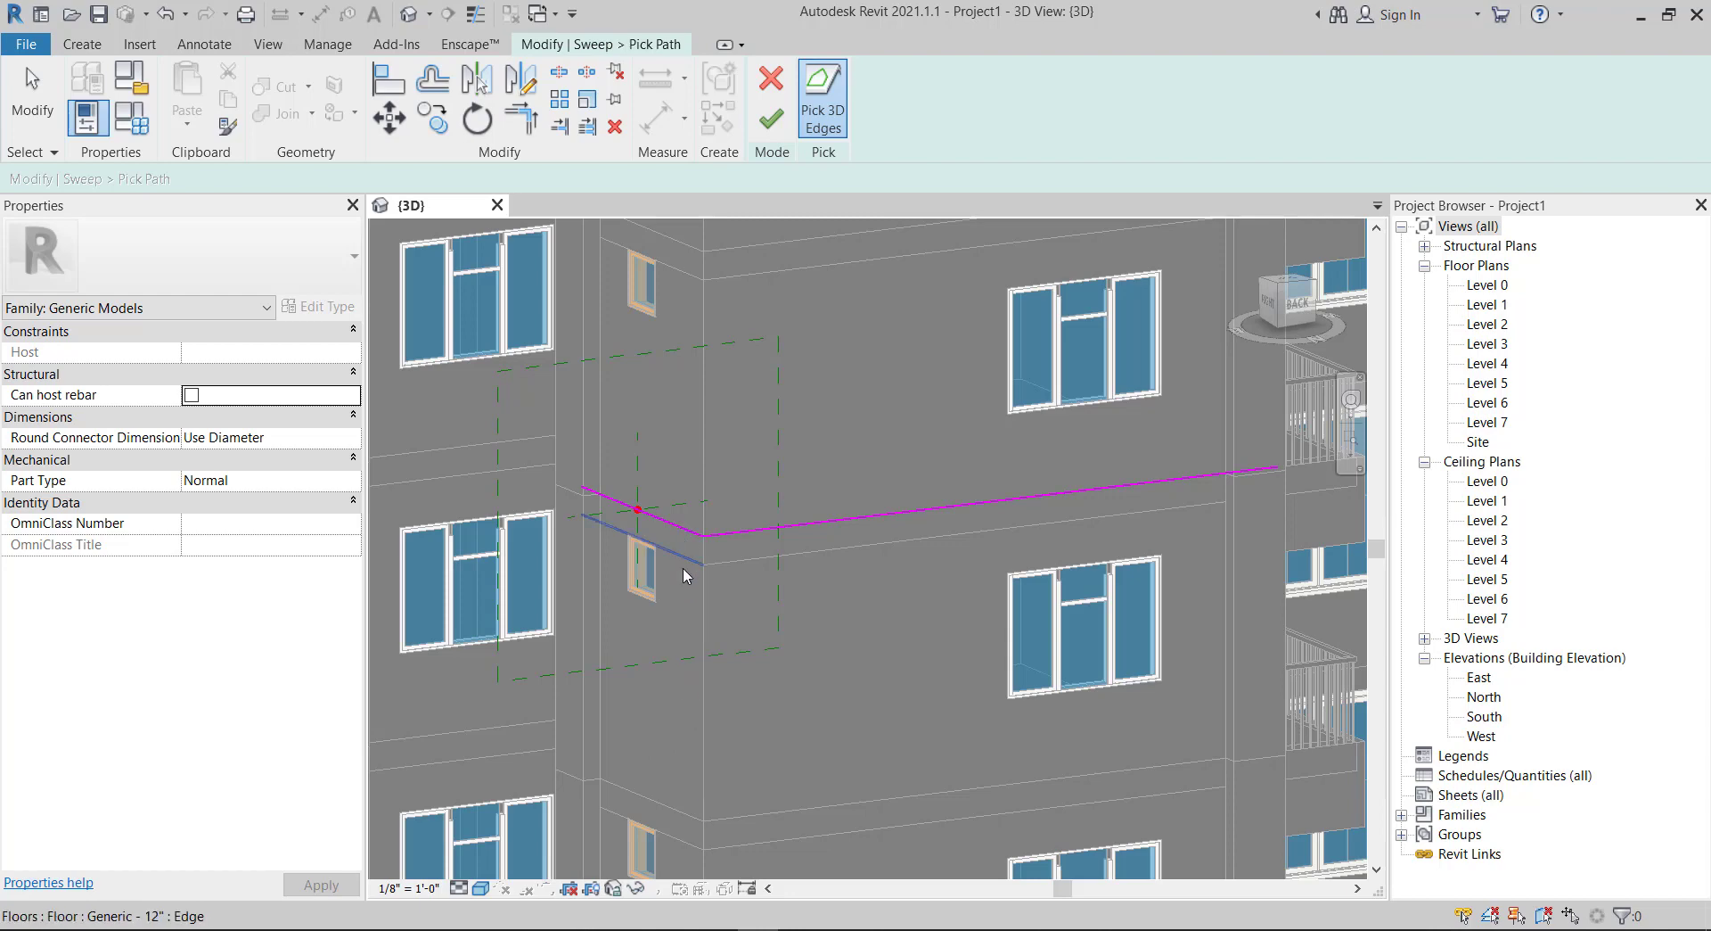
scroll(698, 560, "up", 2)
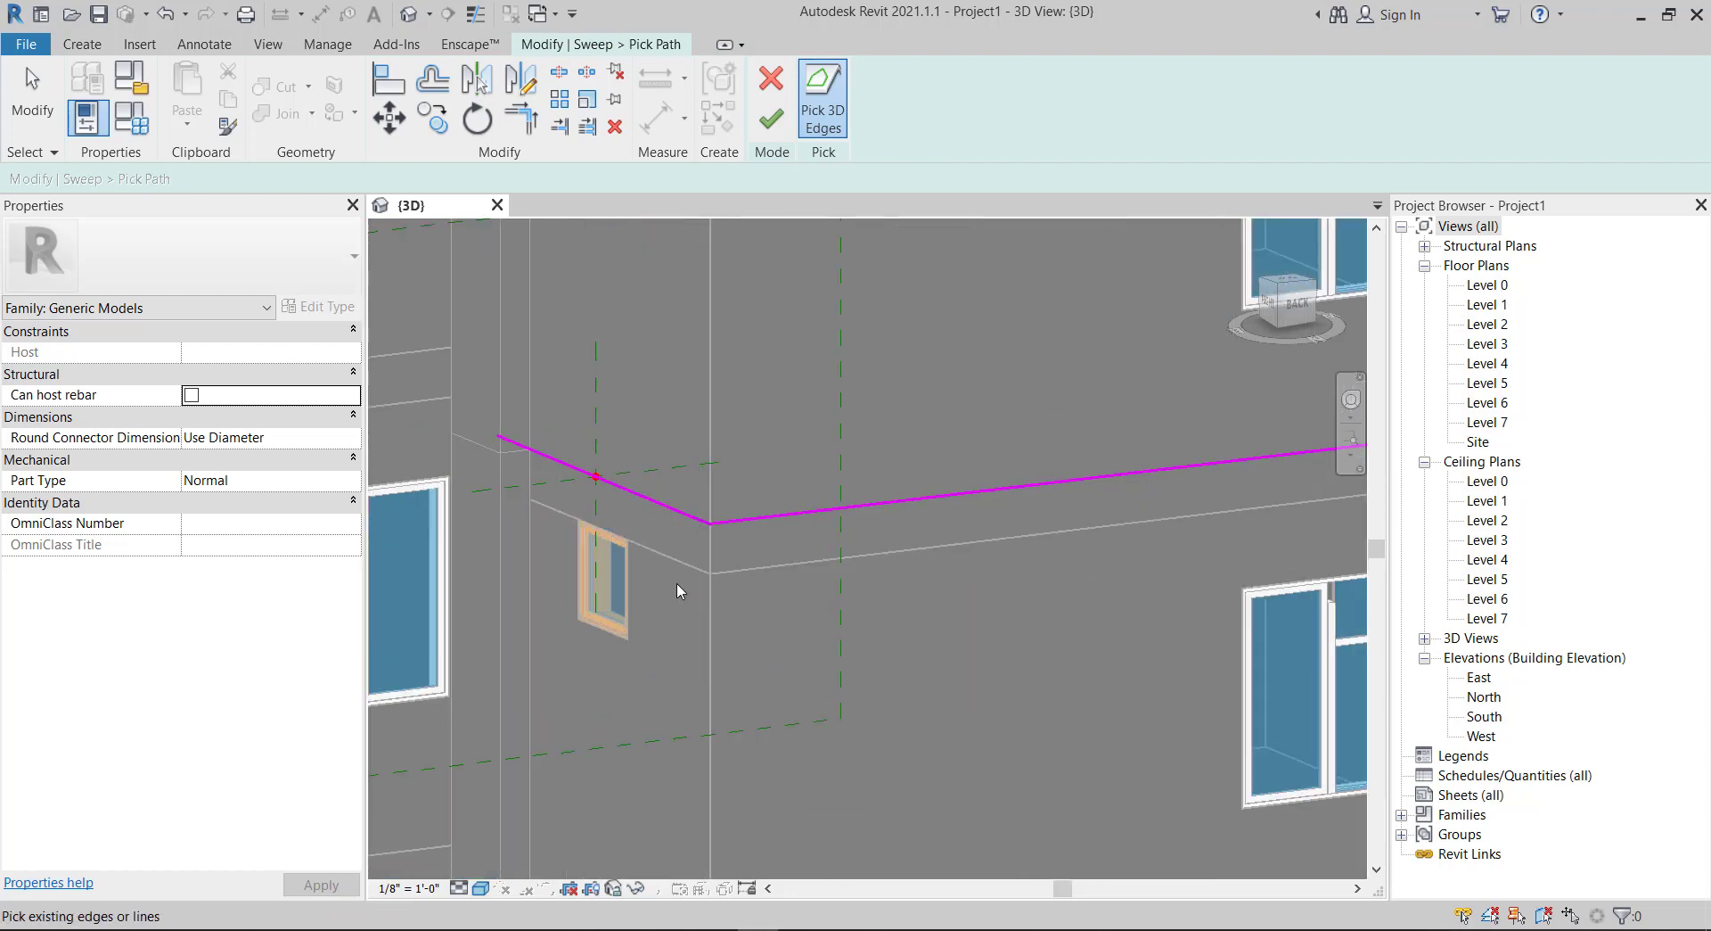
key("ctrl+z")
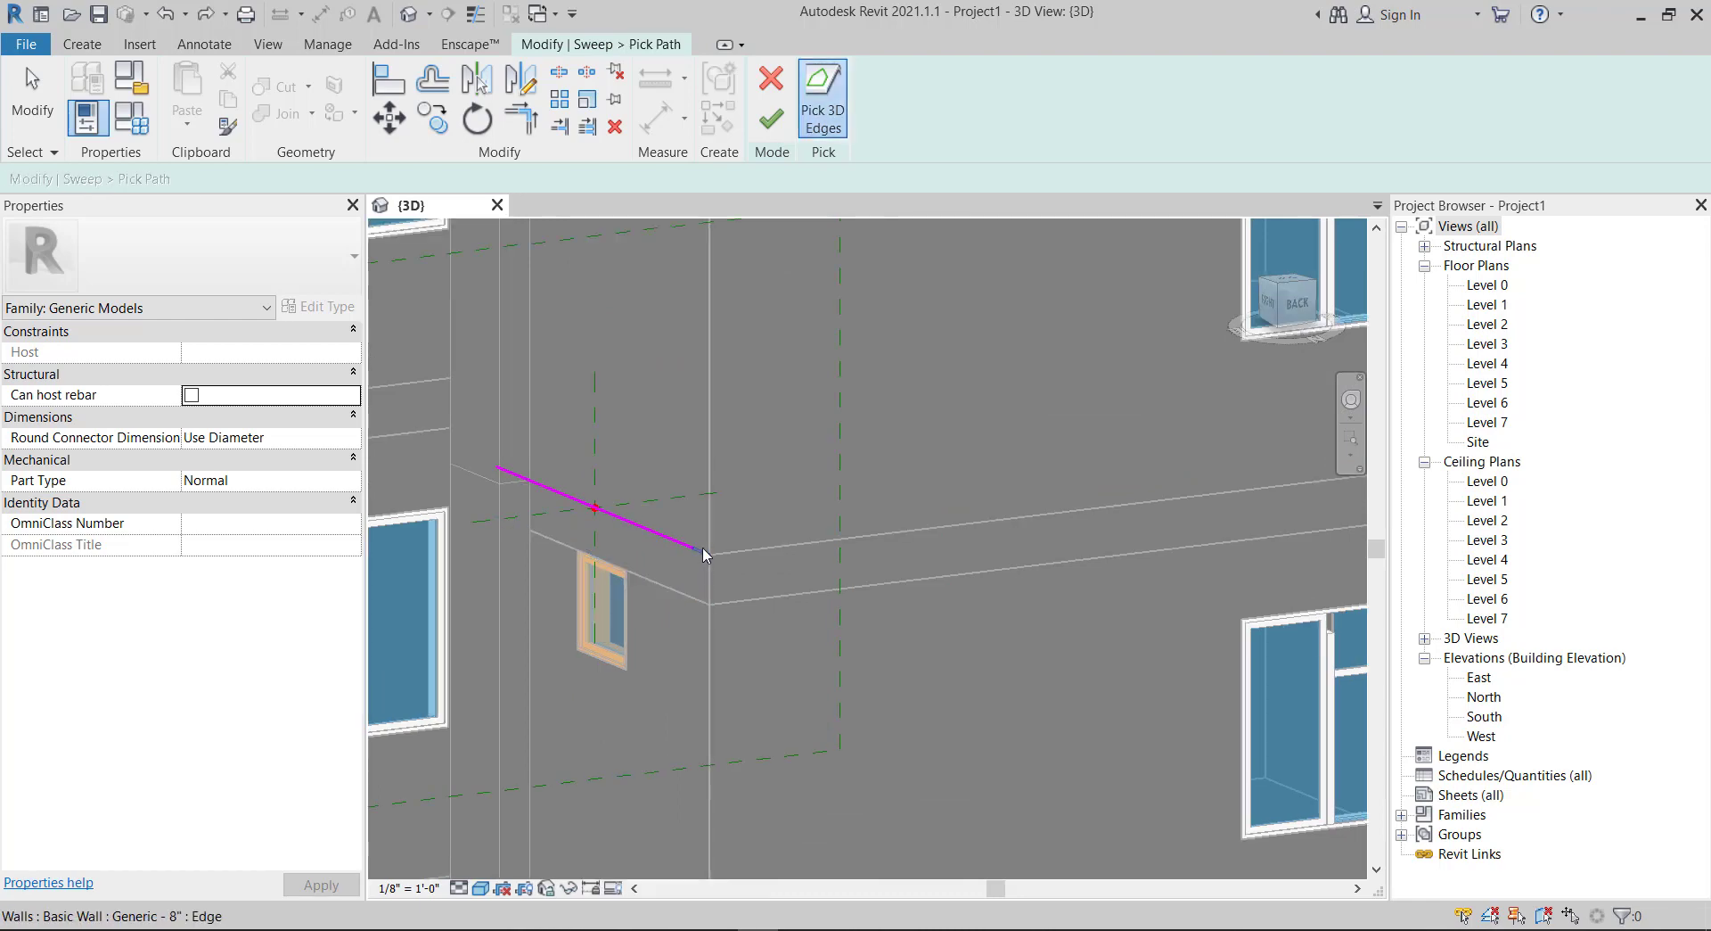
left_click(877, 533)
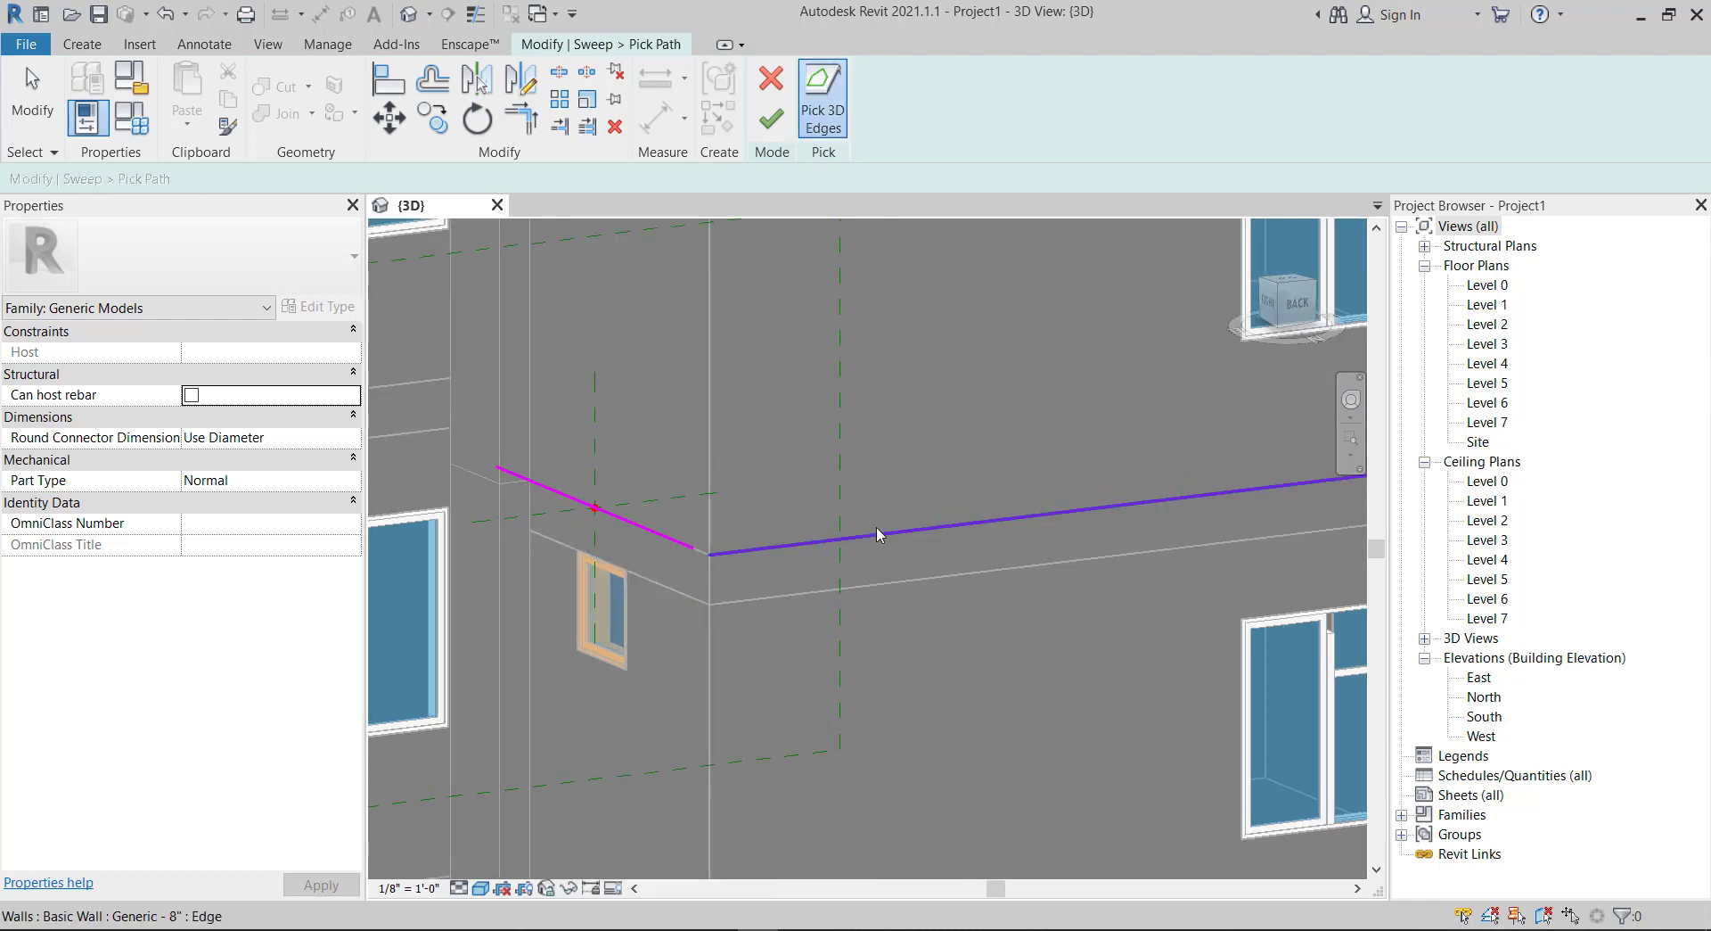
scroll(877, 533, "down", 3)
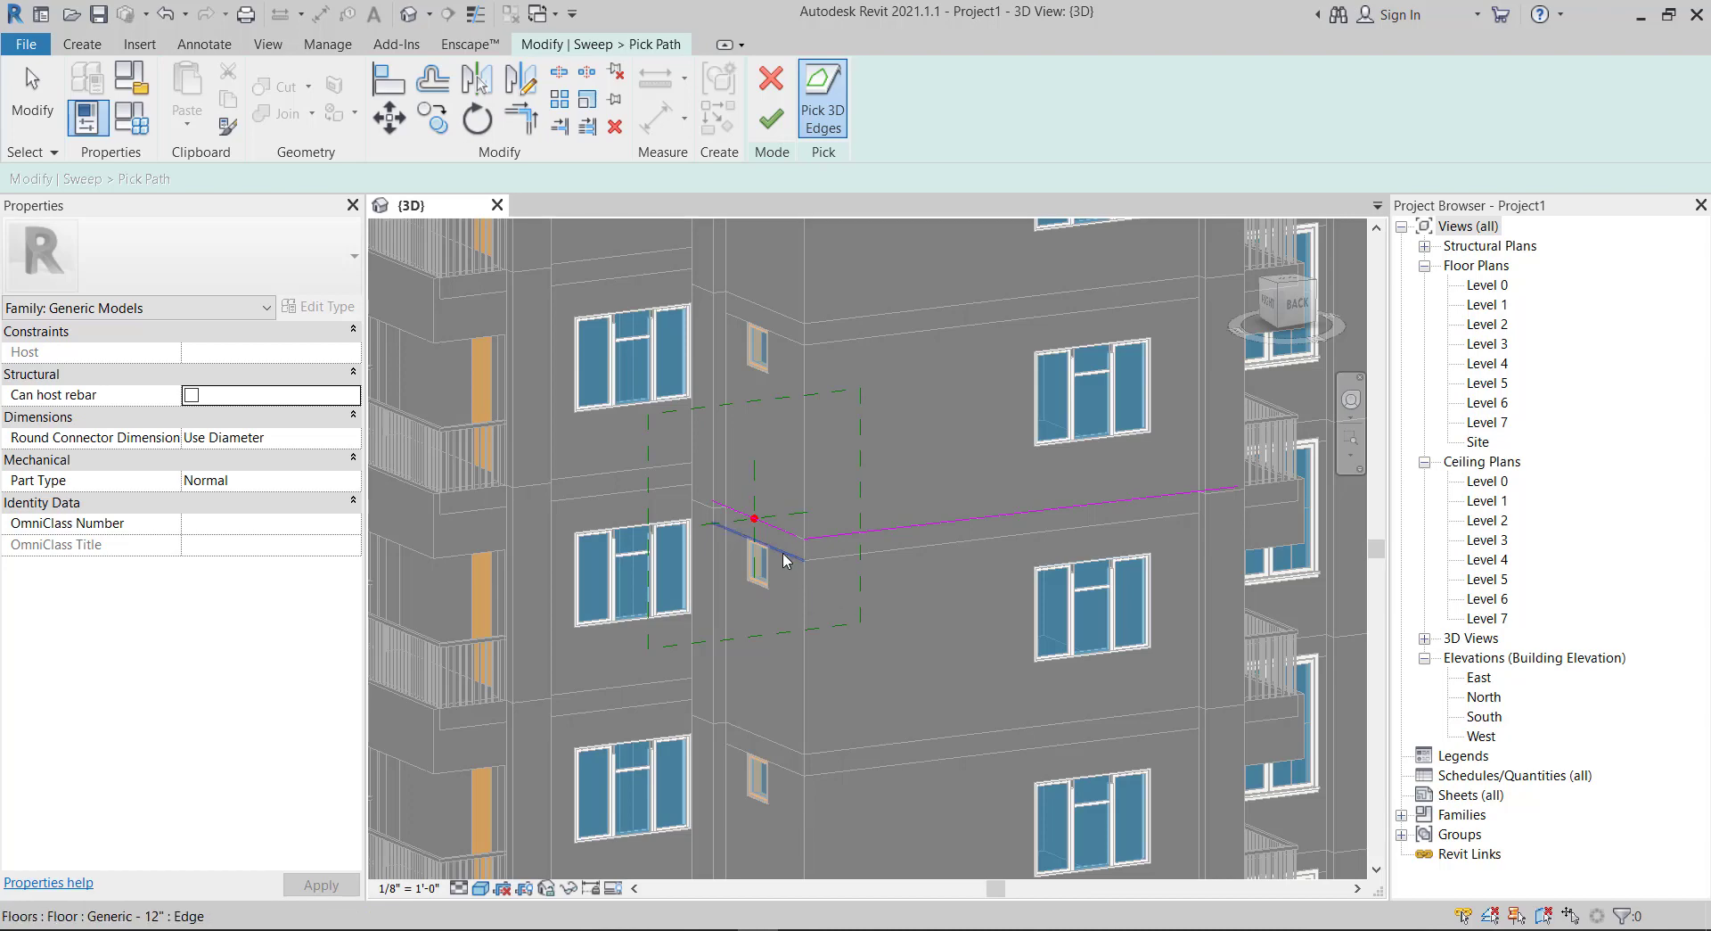
scroll(784, 559, "up", 3)
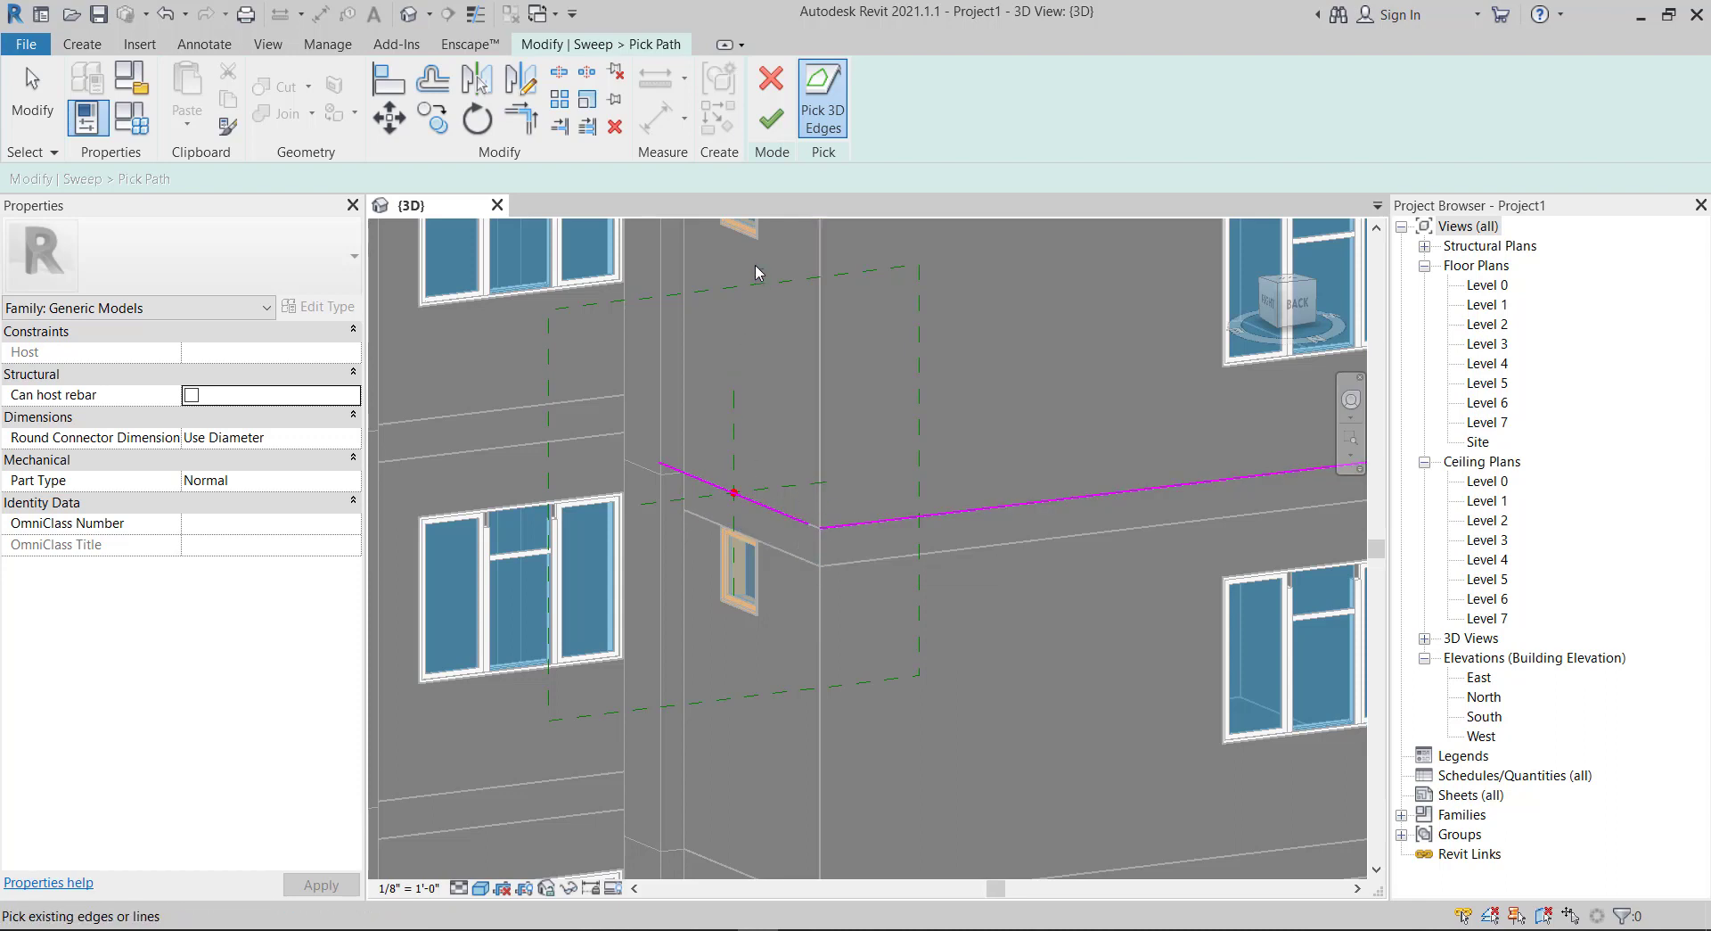
- Finish the two-edge sweep path after dismissing an error, then zoom to the profile plane
left_click(772, 119)
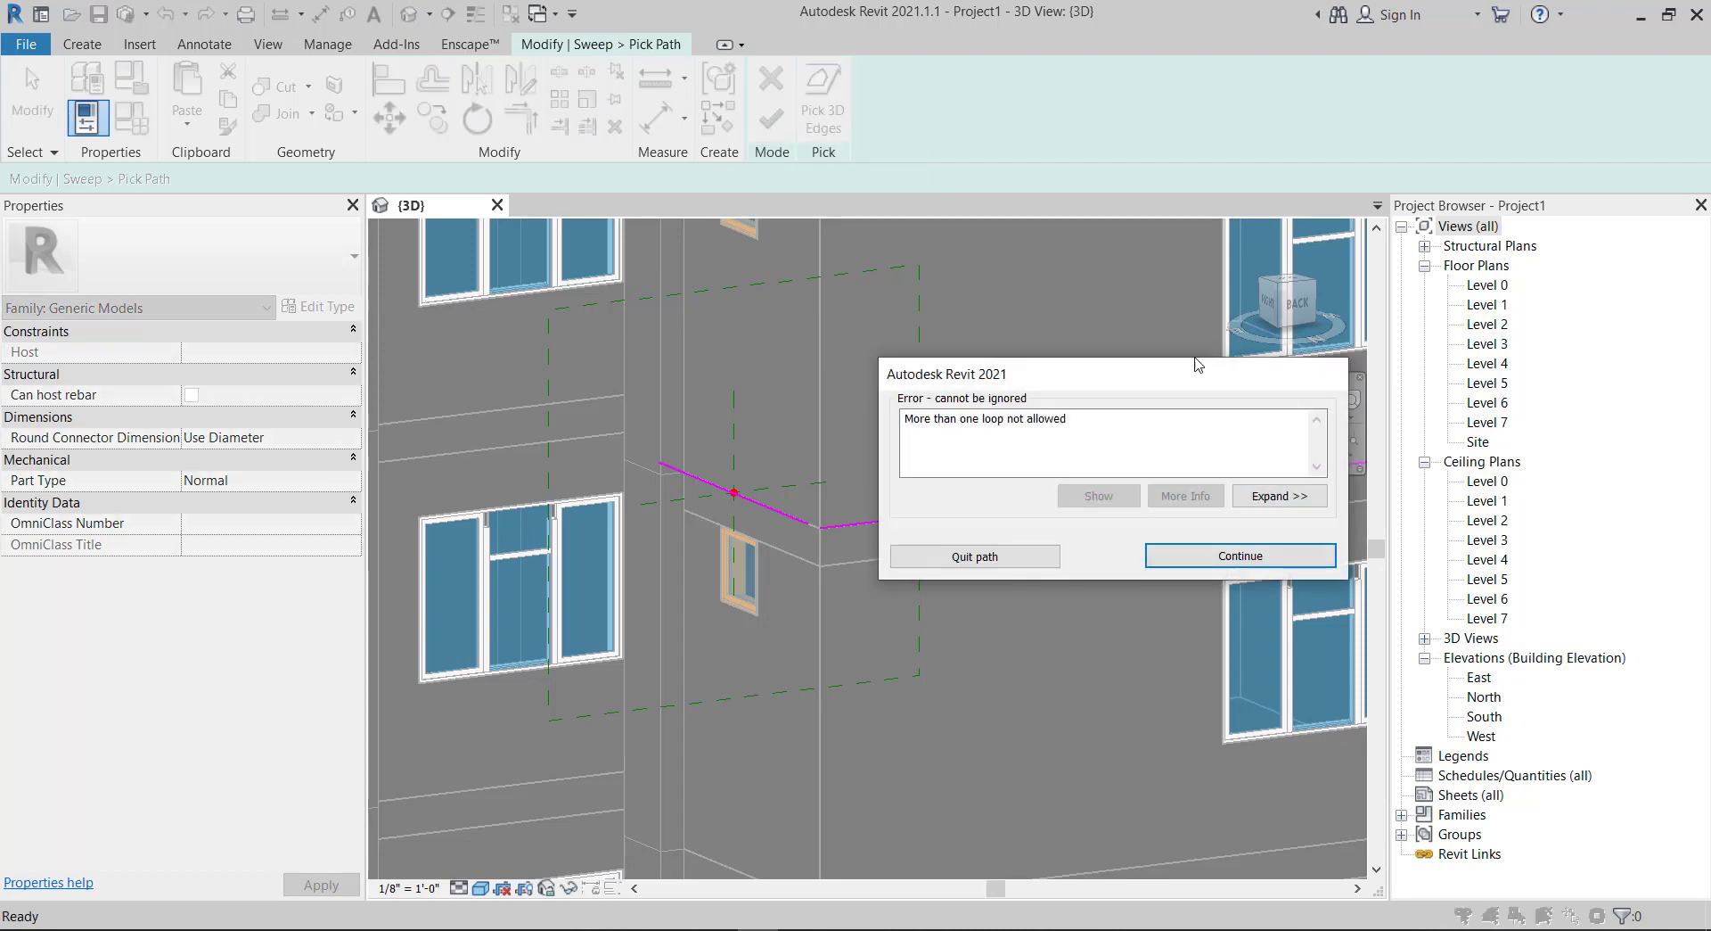
left_click(1294, 561)
scroll(784, 540, "up", 3)
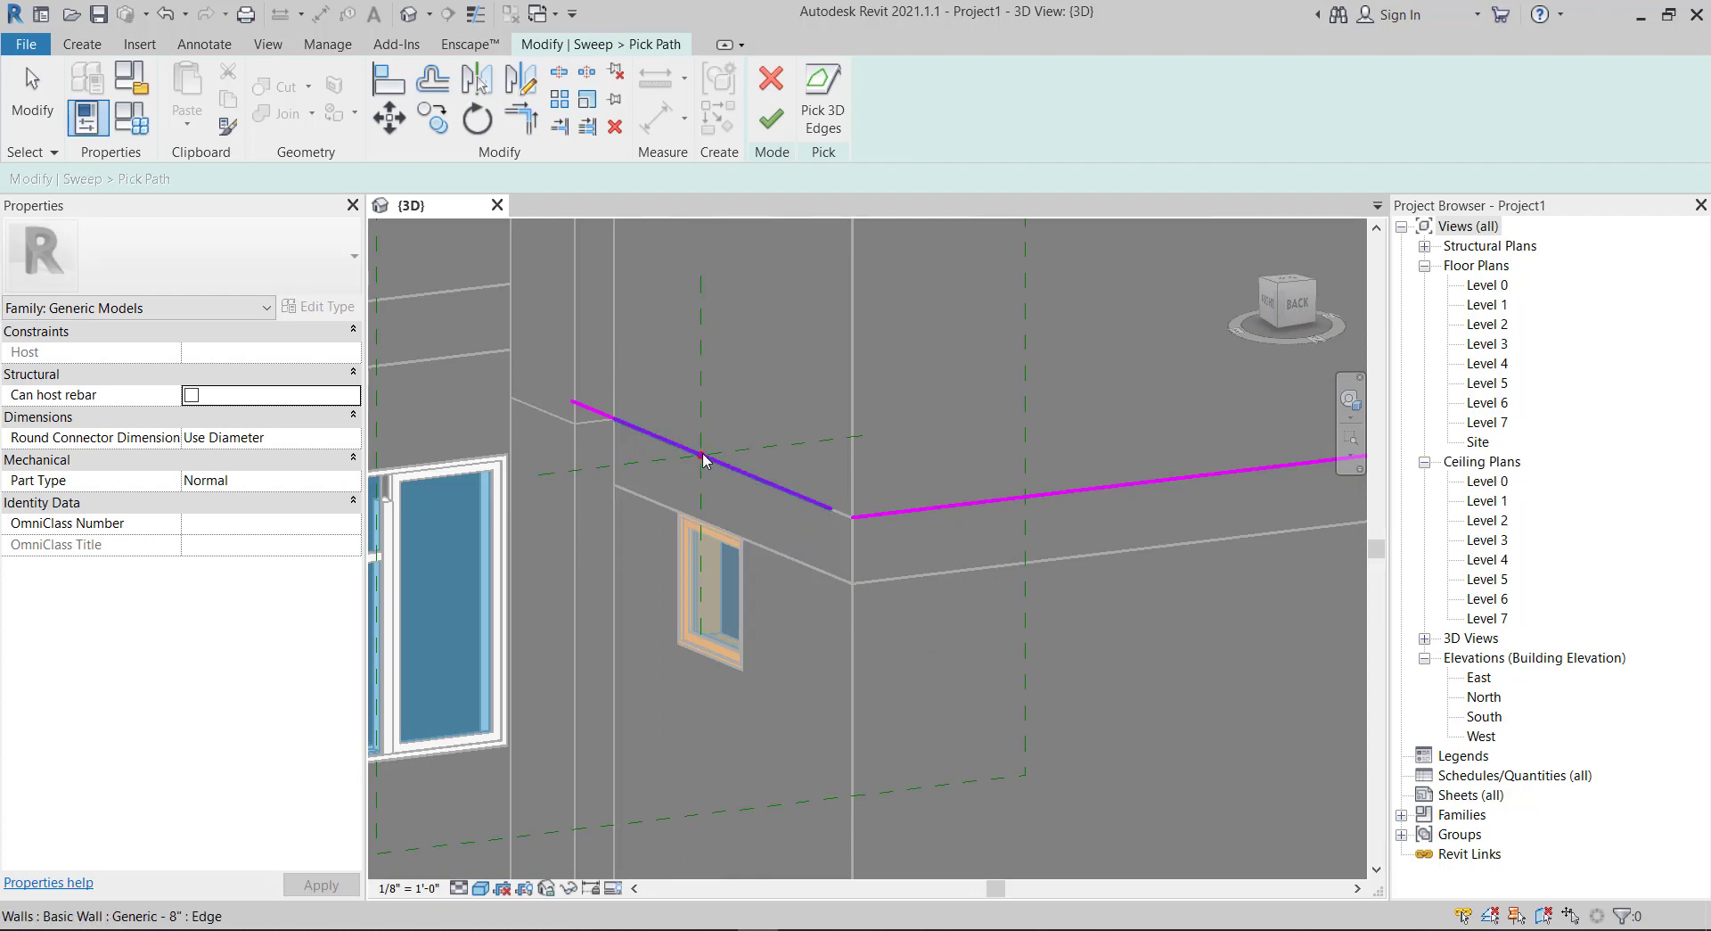
scroll(802, 451, "down", 3)
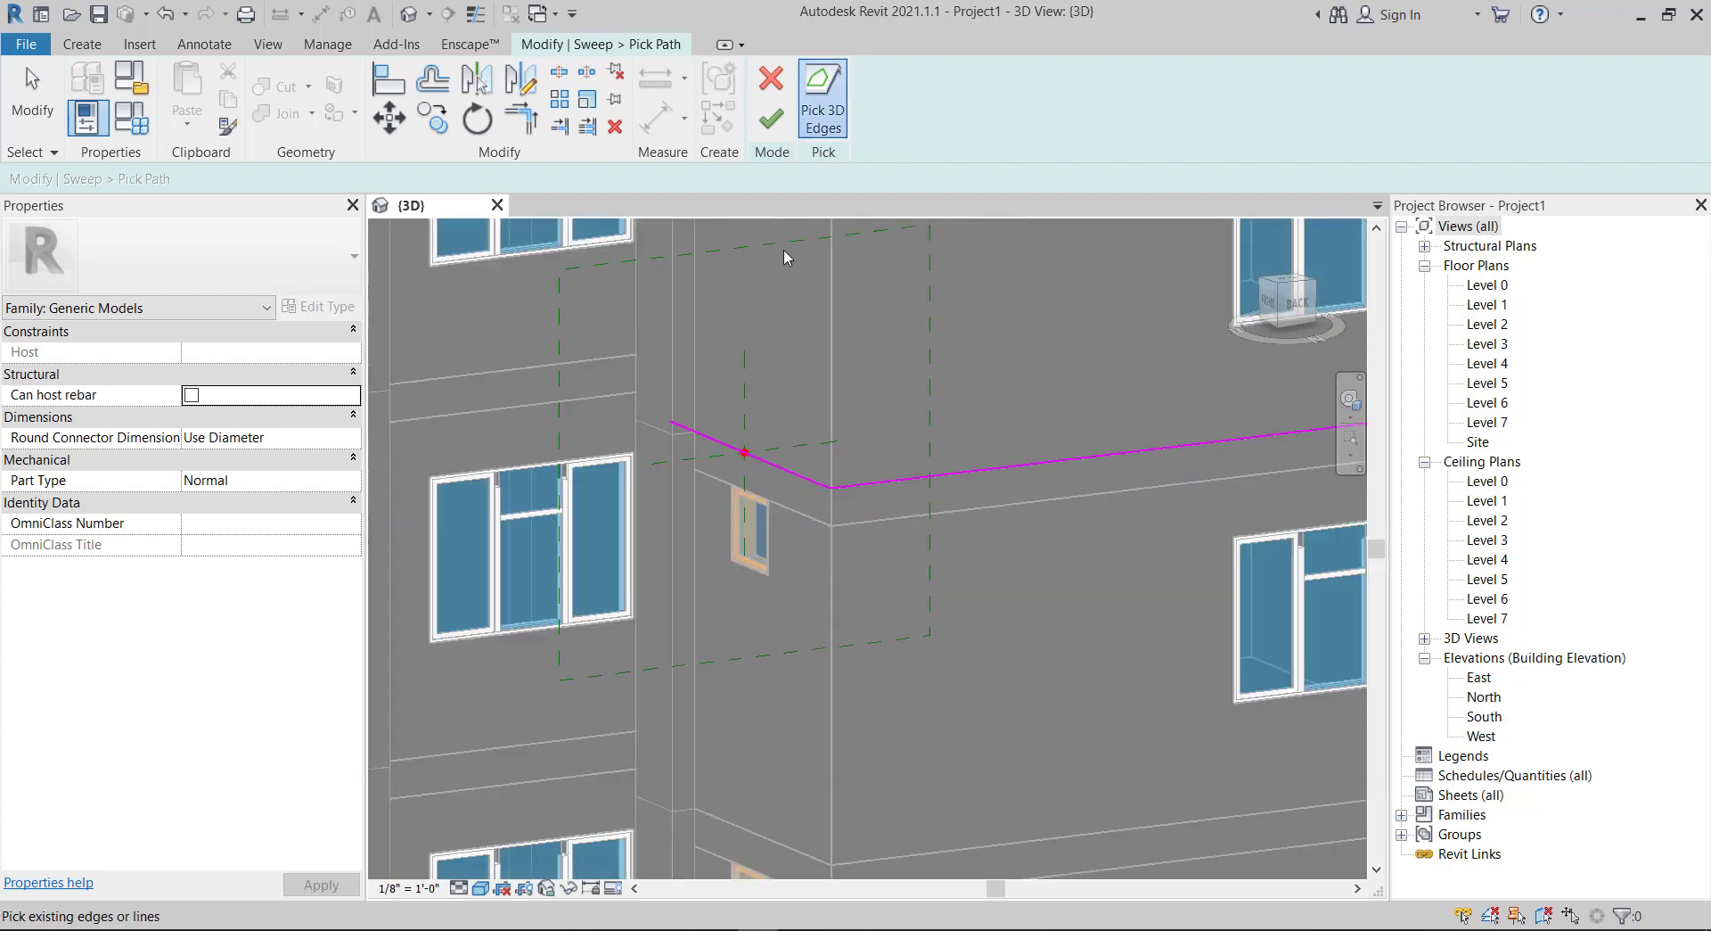
left_click(772, 118)
scroll(772, 506, "down", 4)
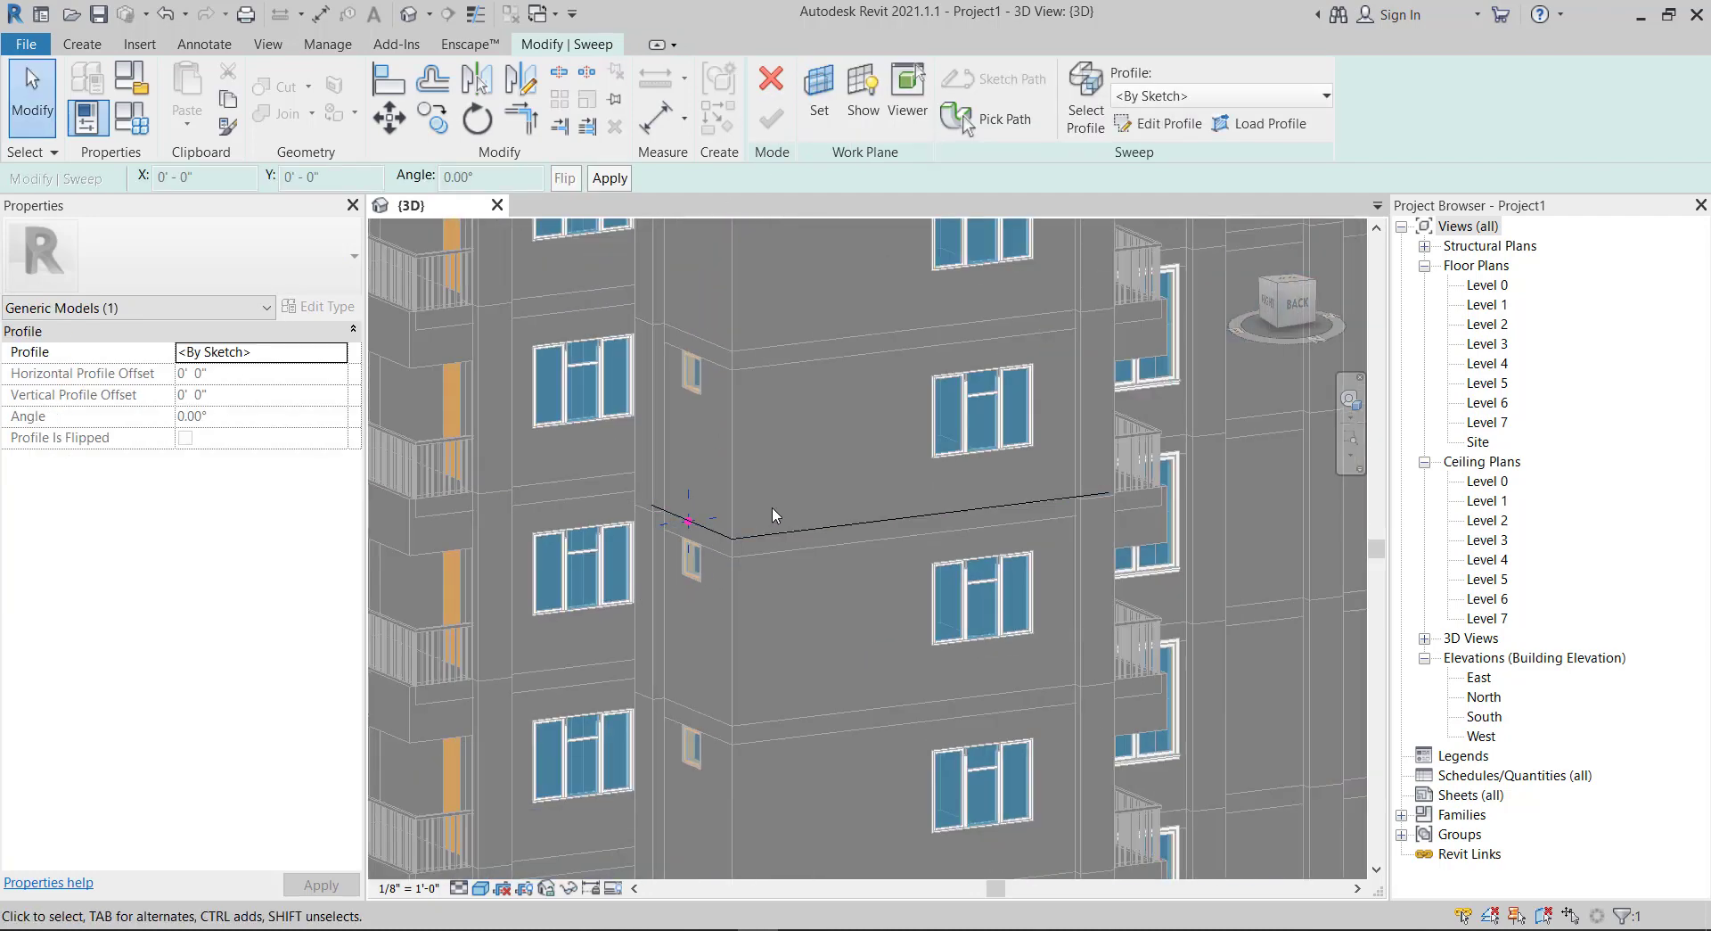
scroll(772, 506, "up", 2)
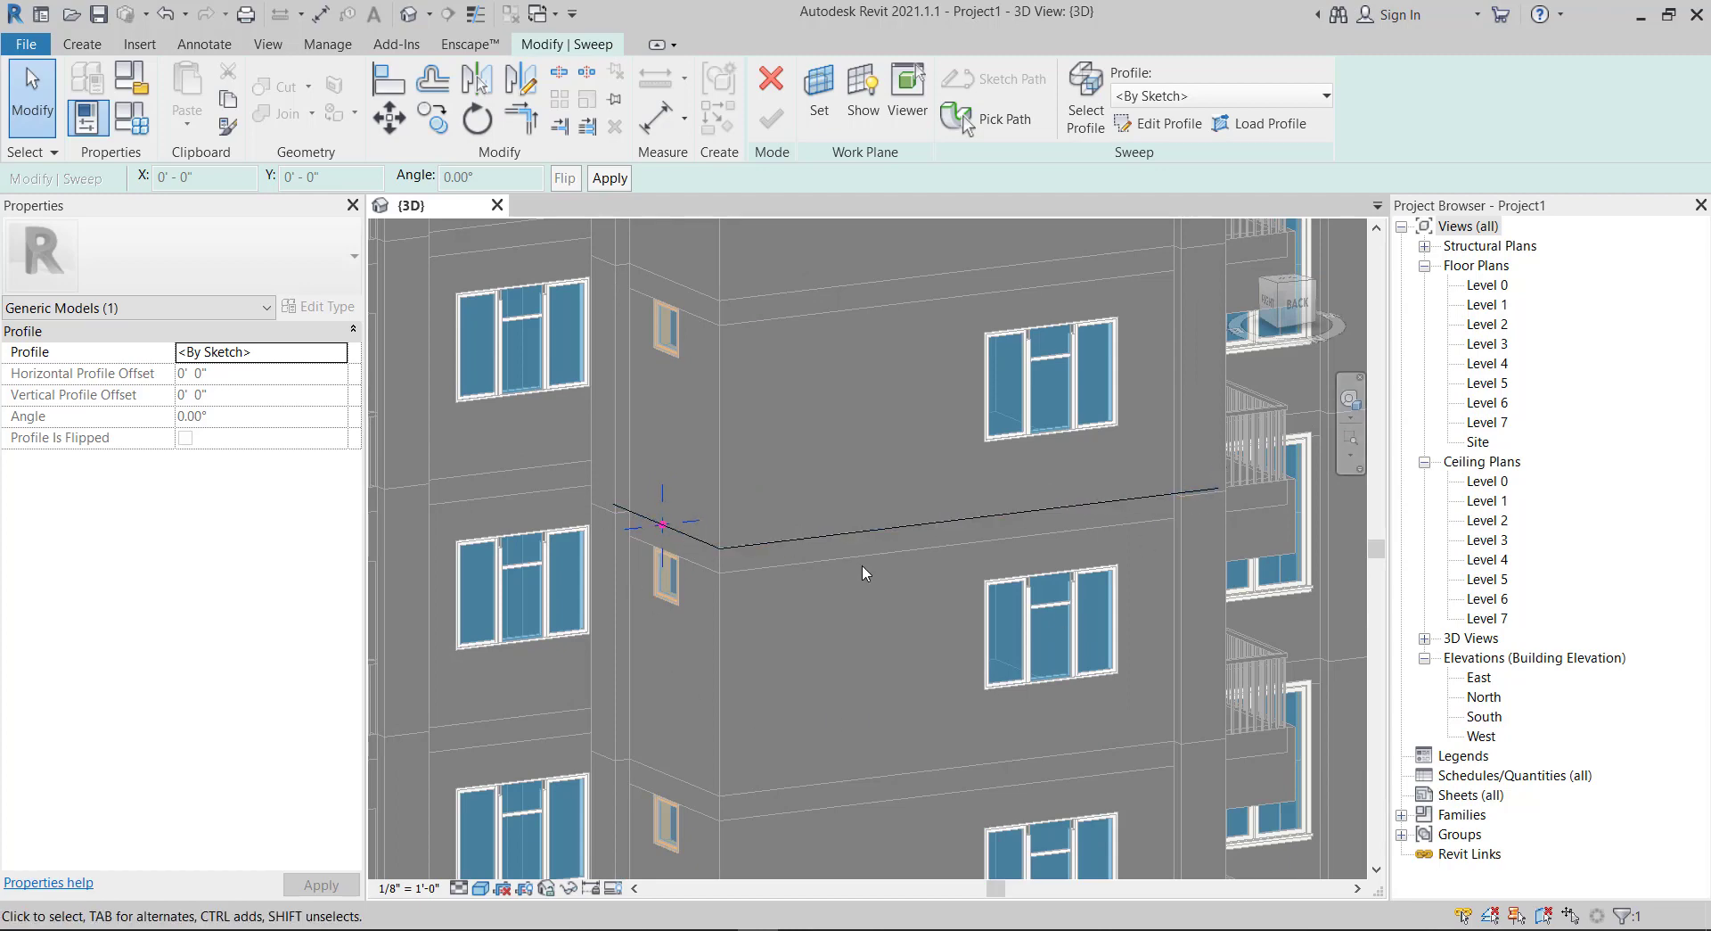
scroll(756, 587, "up", 2)
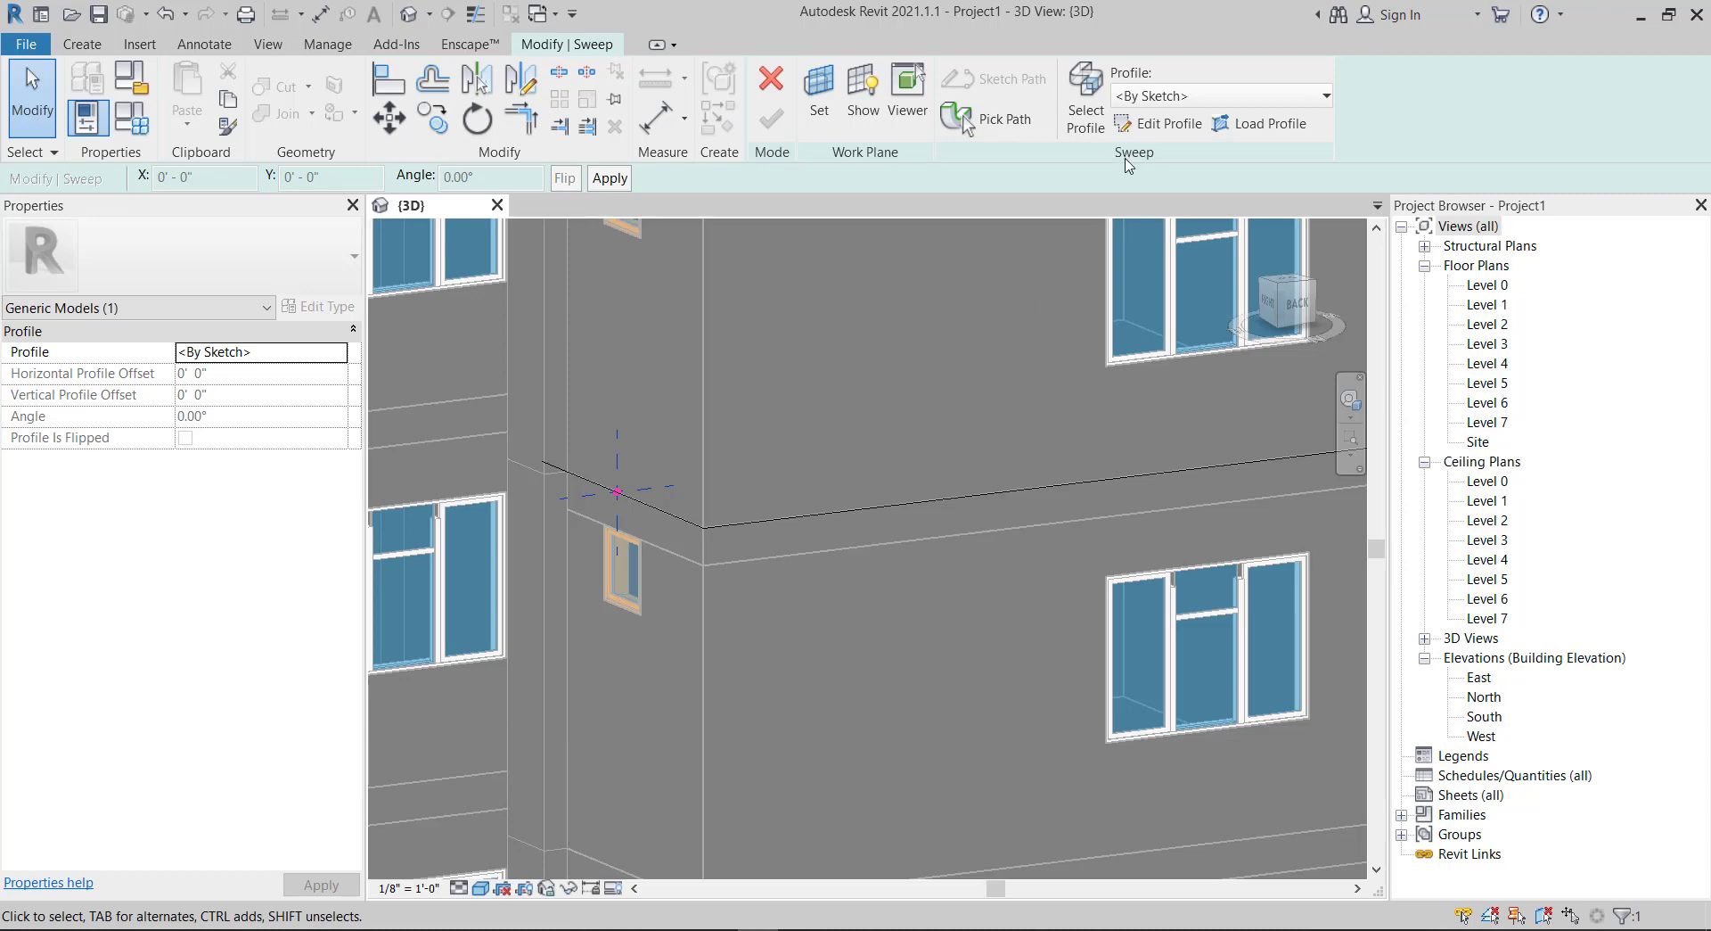
- Open the sweep profile for editing and turn the view to the RIGHT side
left_click(1156, 125)
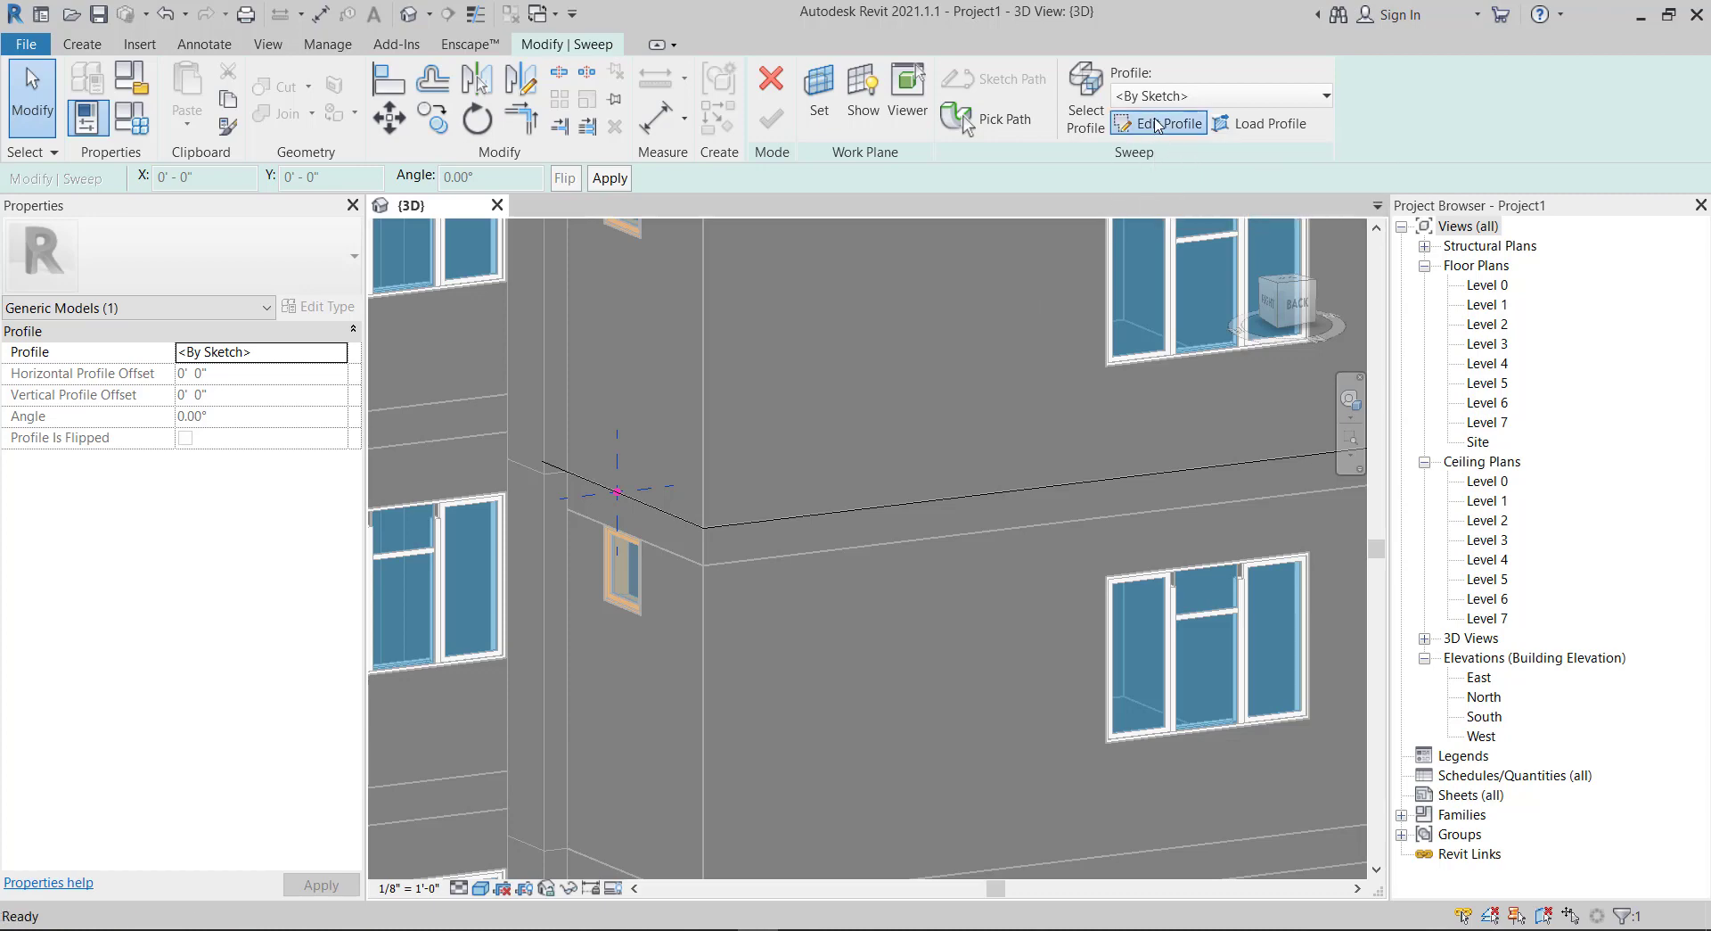
middle_click_drag(976, 401, 1063, 383)
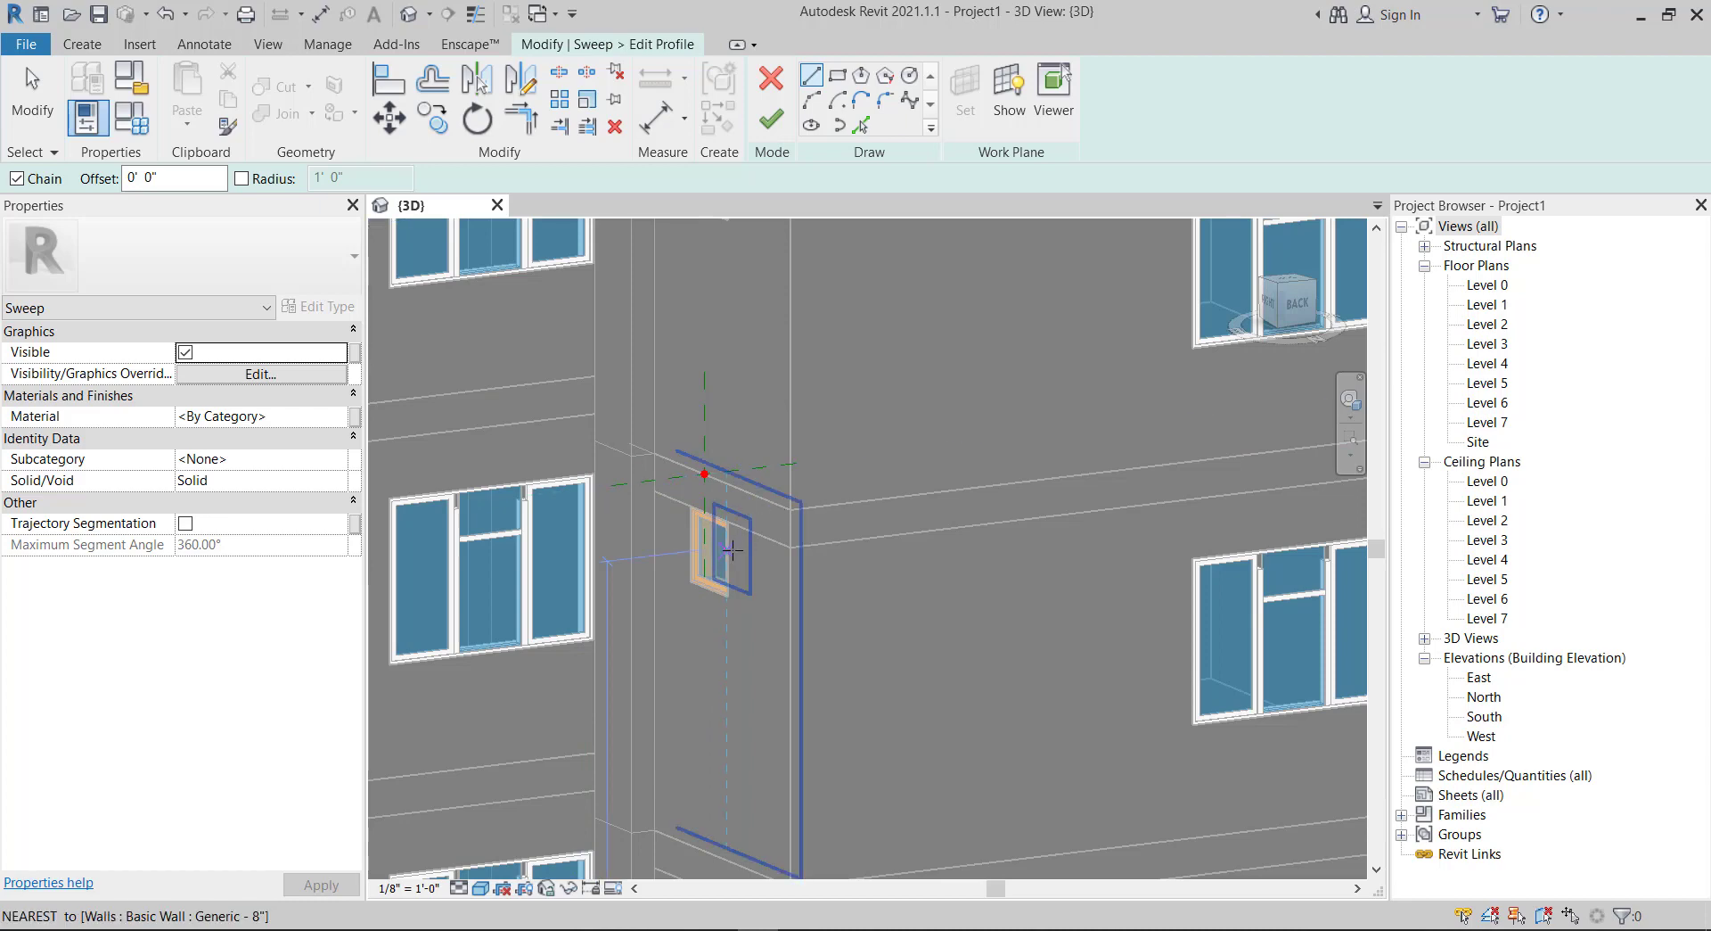
left_click(1269, 308)
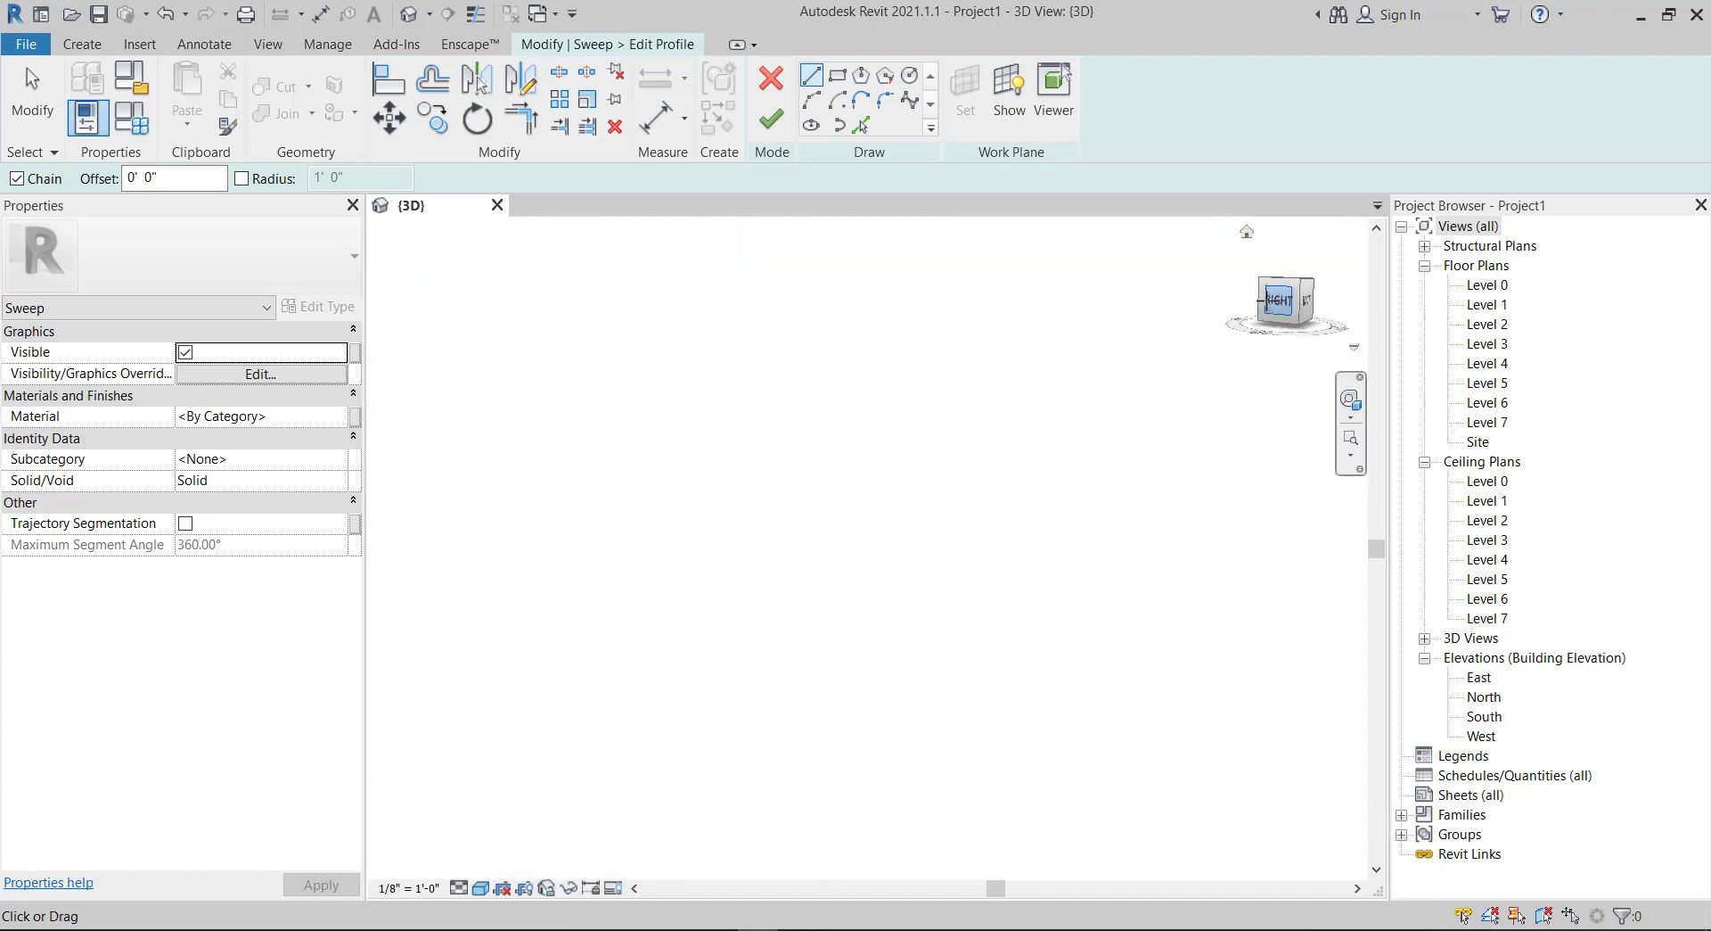
scroll(956, 526, "up", 3)
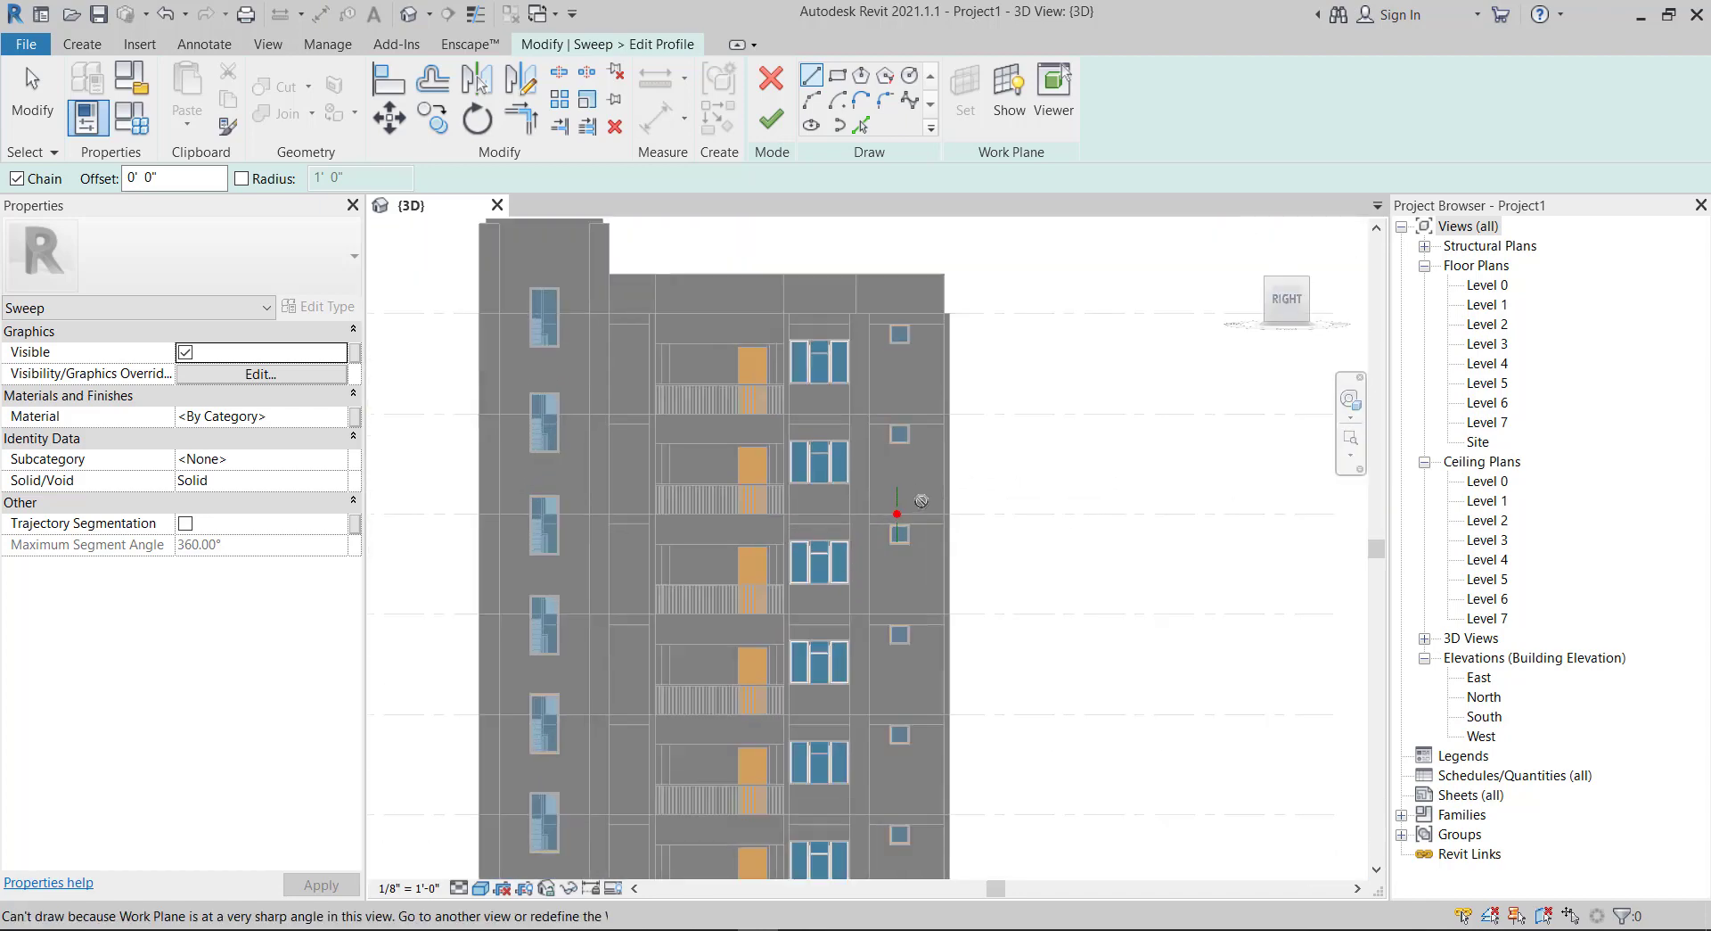
scroll(955, 526, "up", 3)
scroll(830, 554, "up", 1)
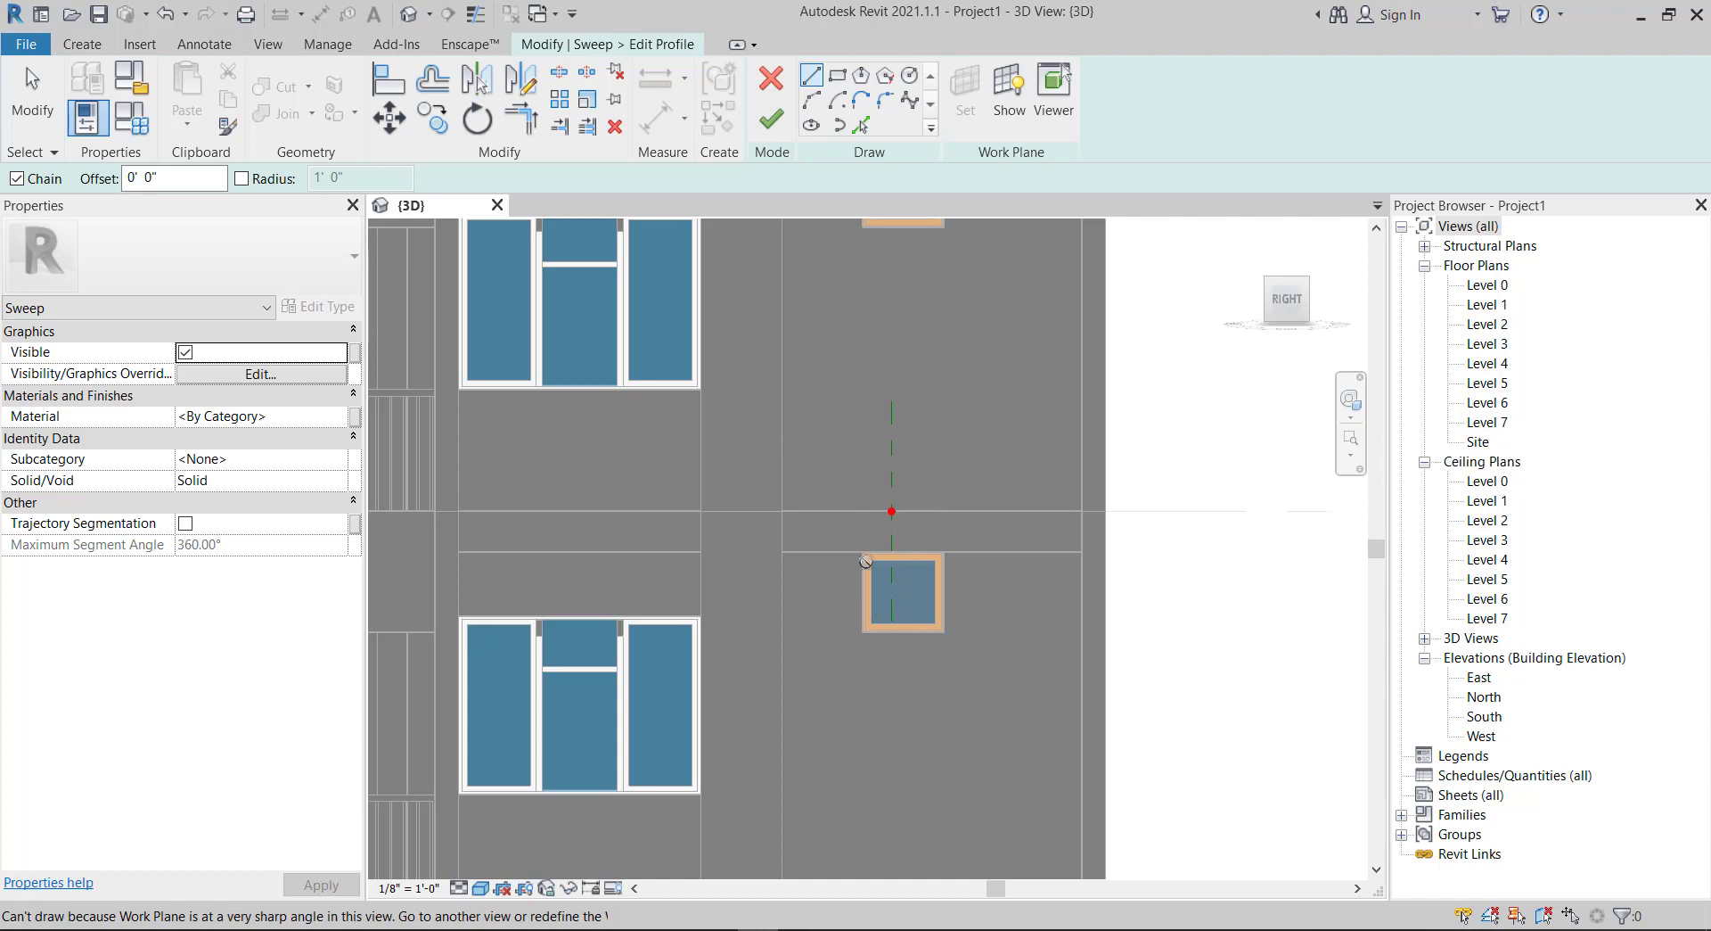
mouse_move(1305, 306)
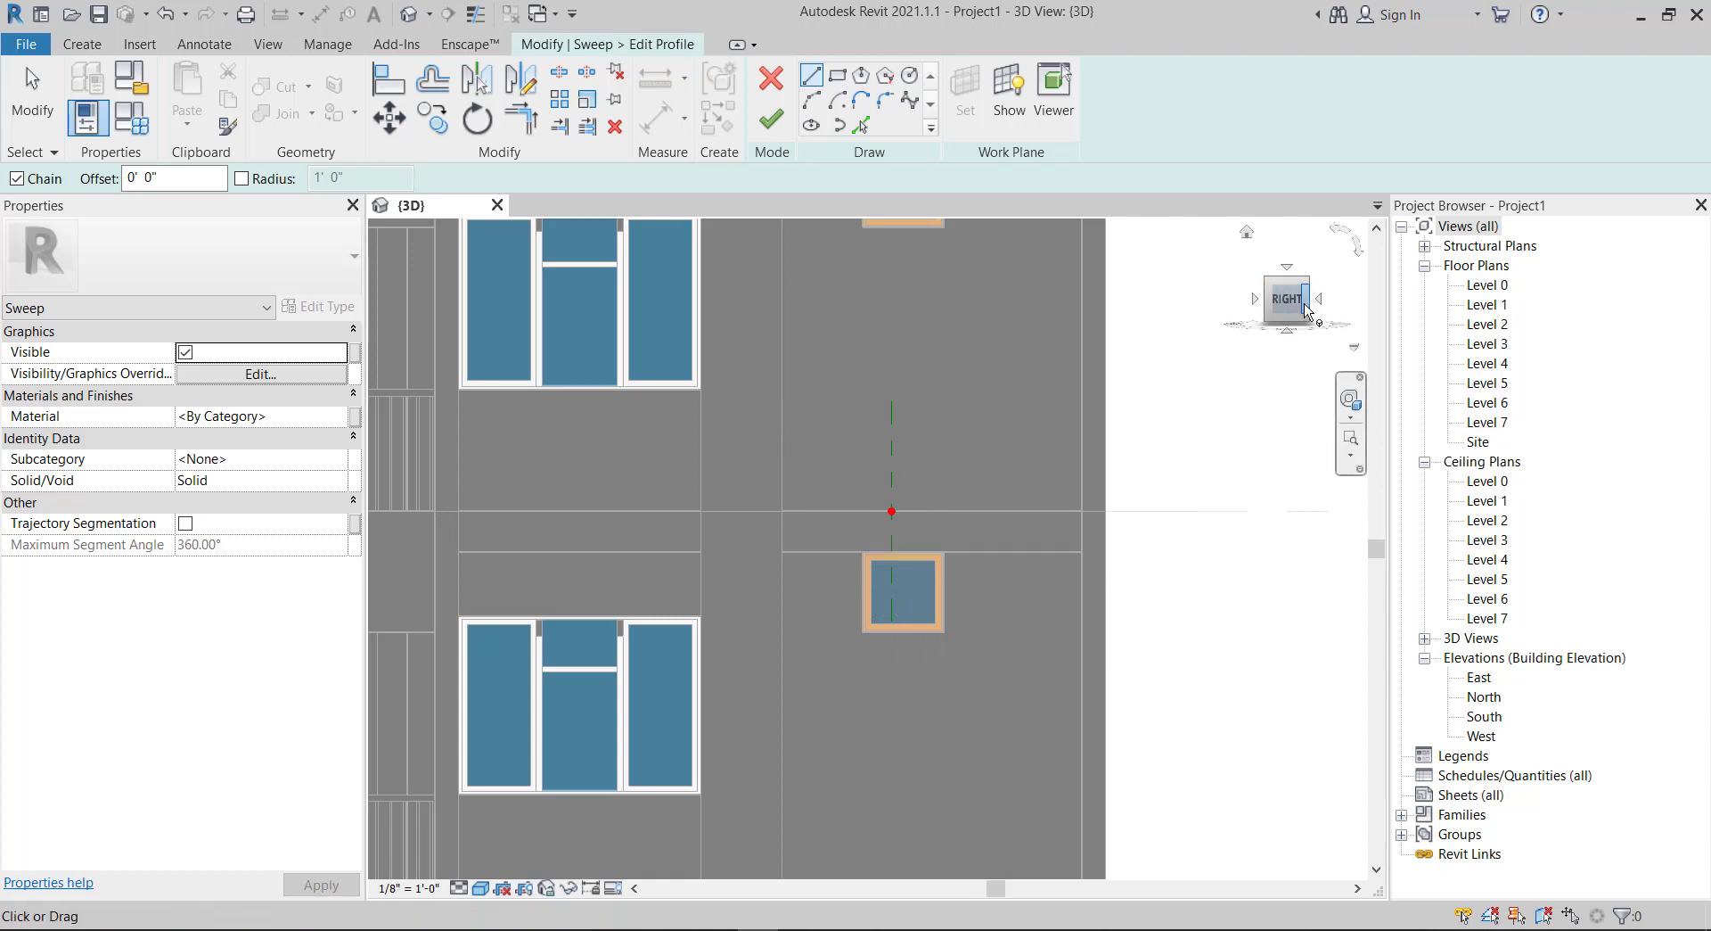
- Switch to a straight-on BACK view and zoom onto the profile's start point
left_click(1272, 298)
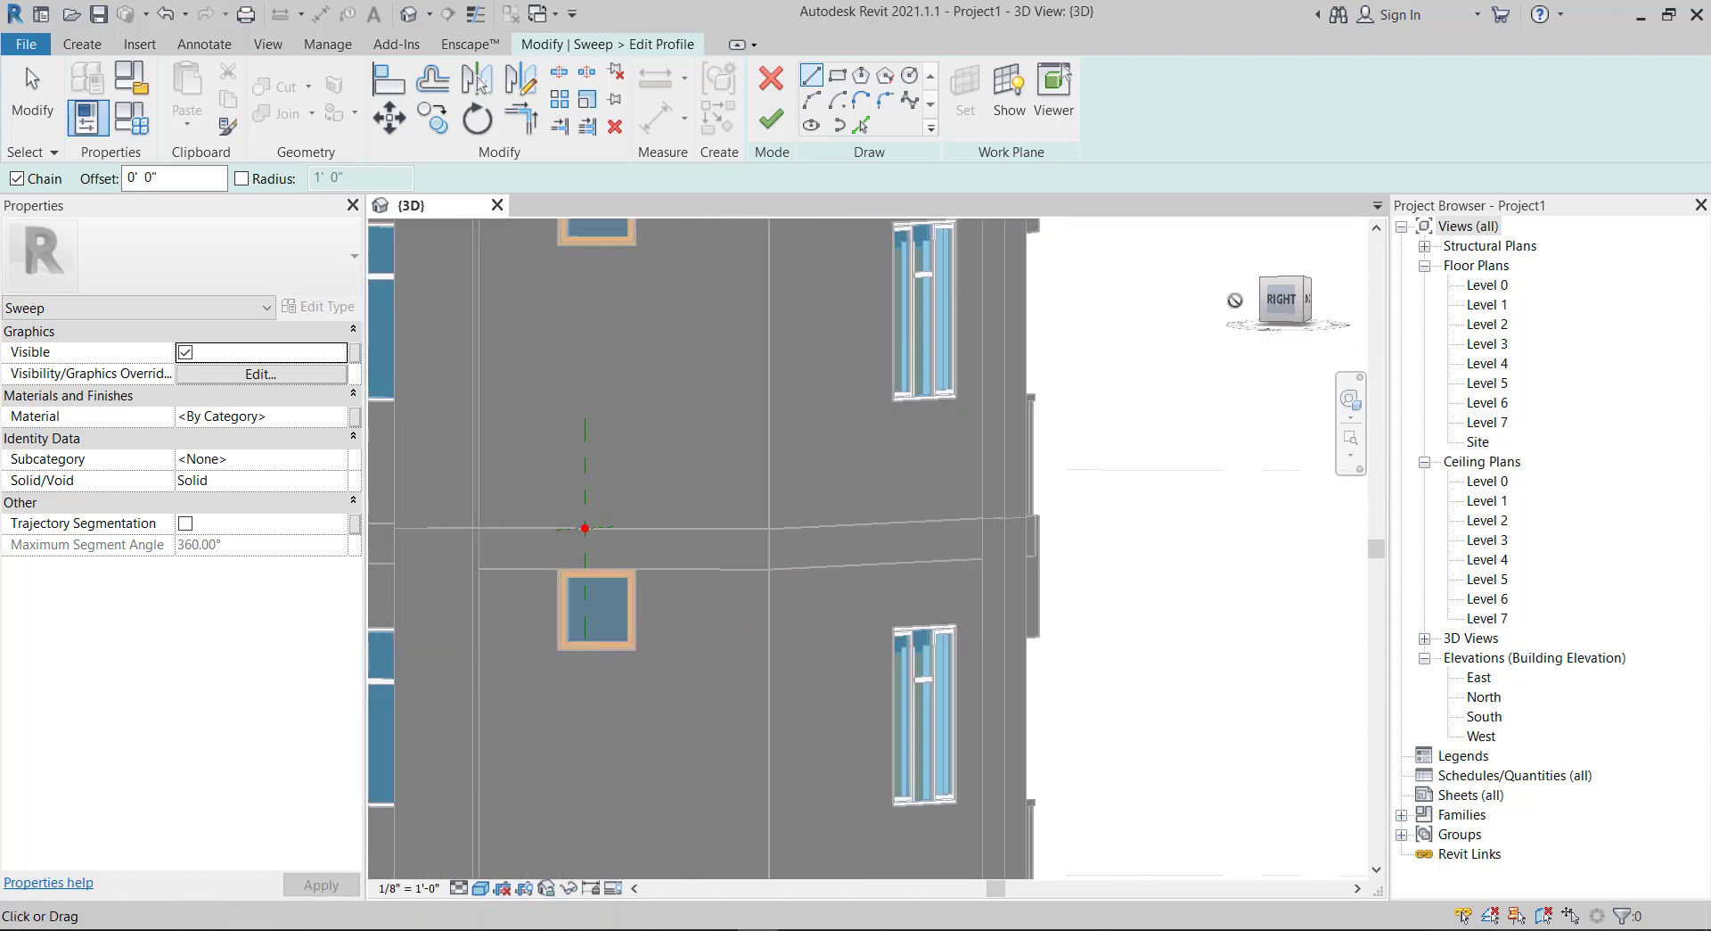
left_click(1304, 303)
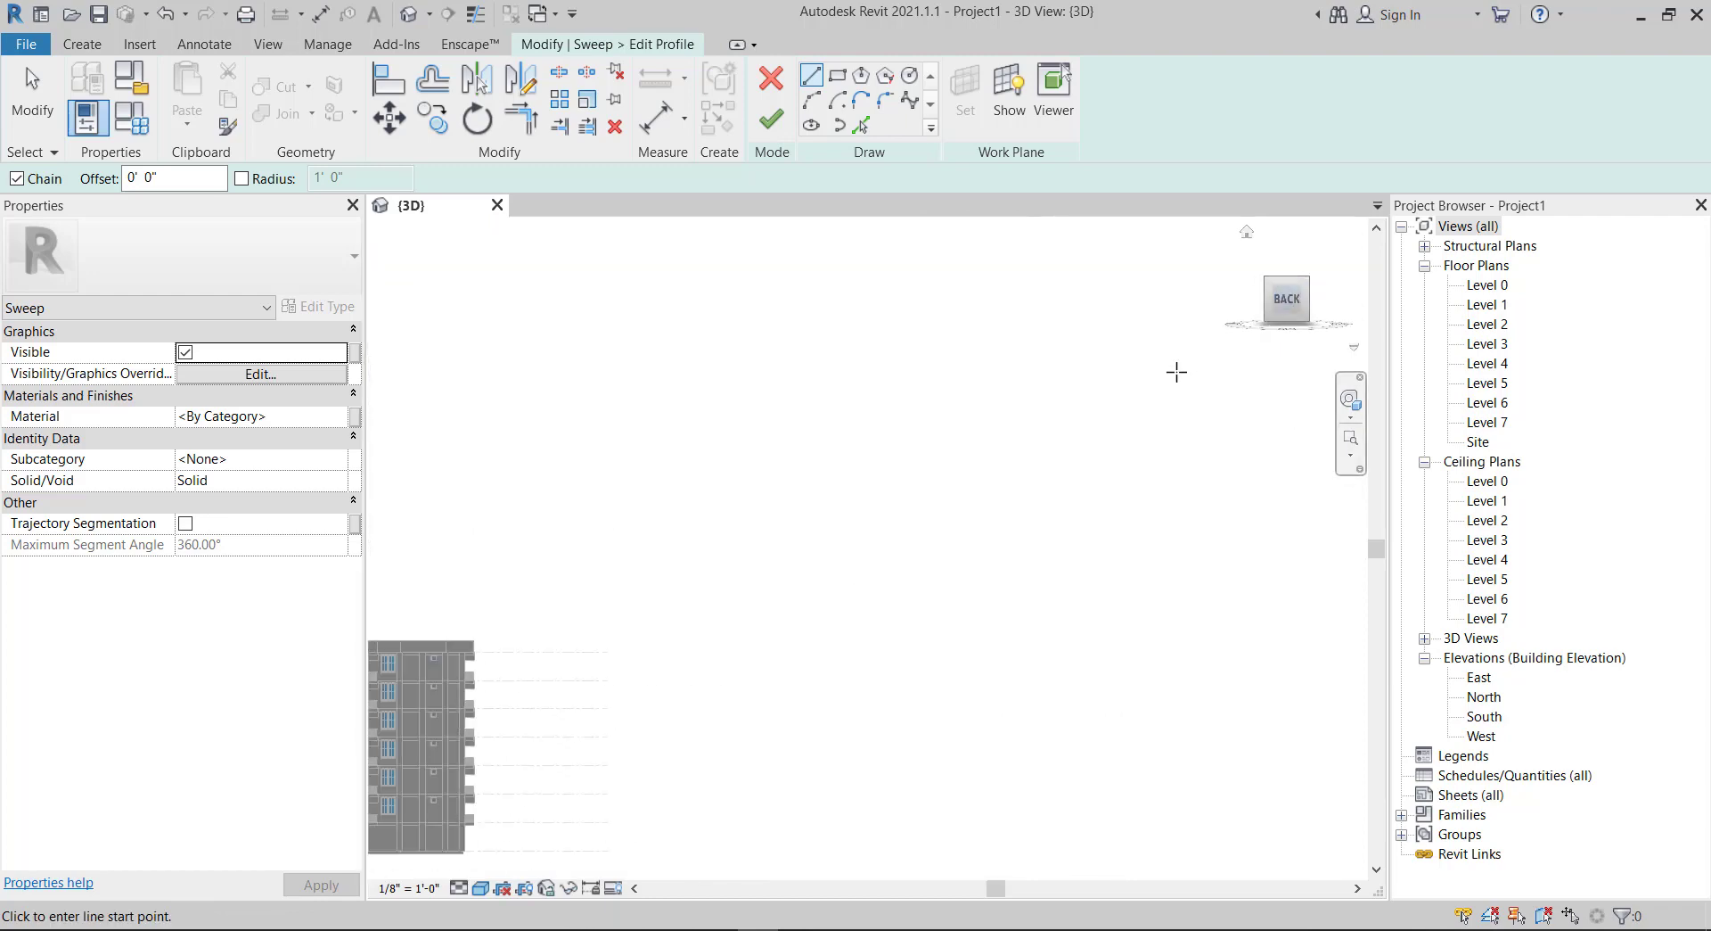
scroll(793, 521, "up", 4)
scroll(793, 524, "up", 2)
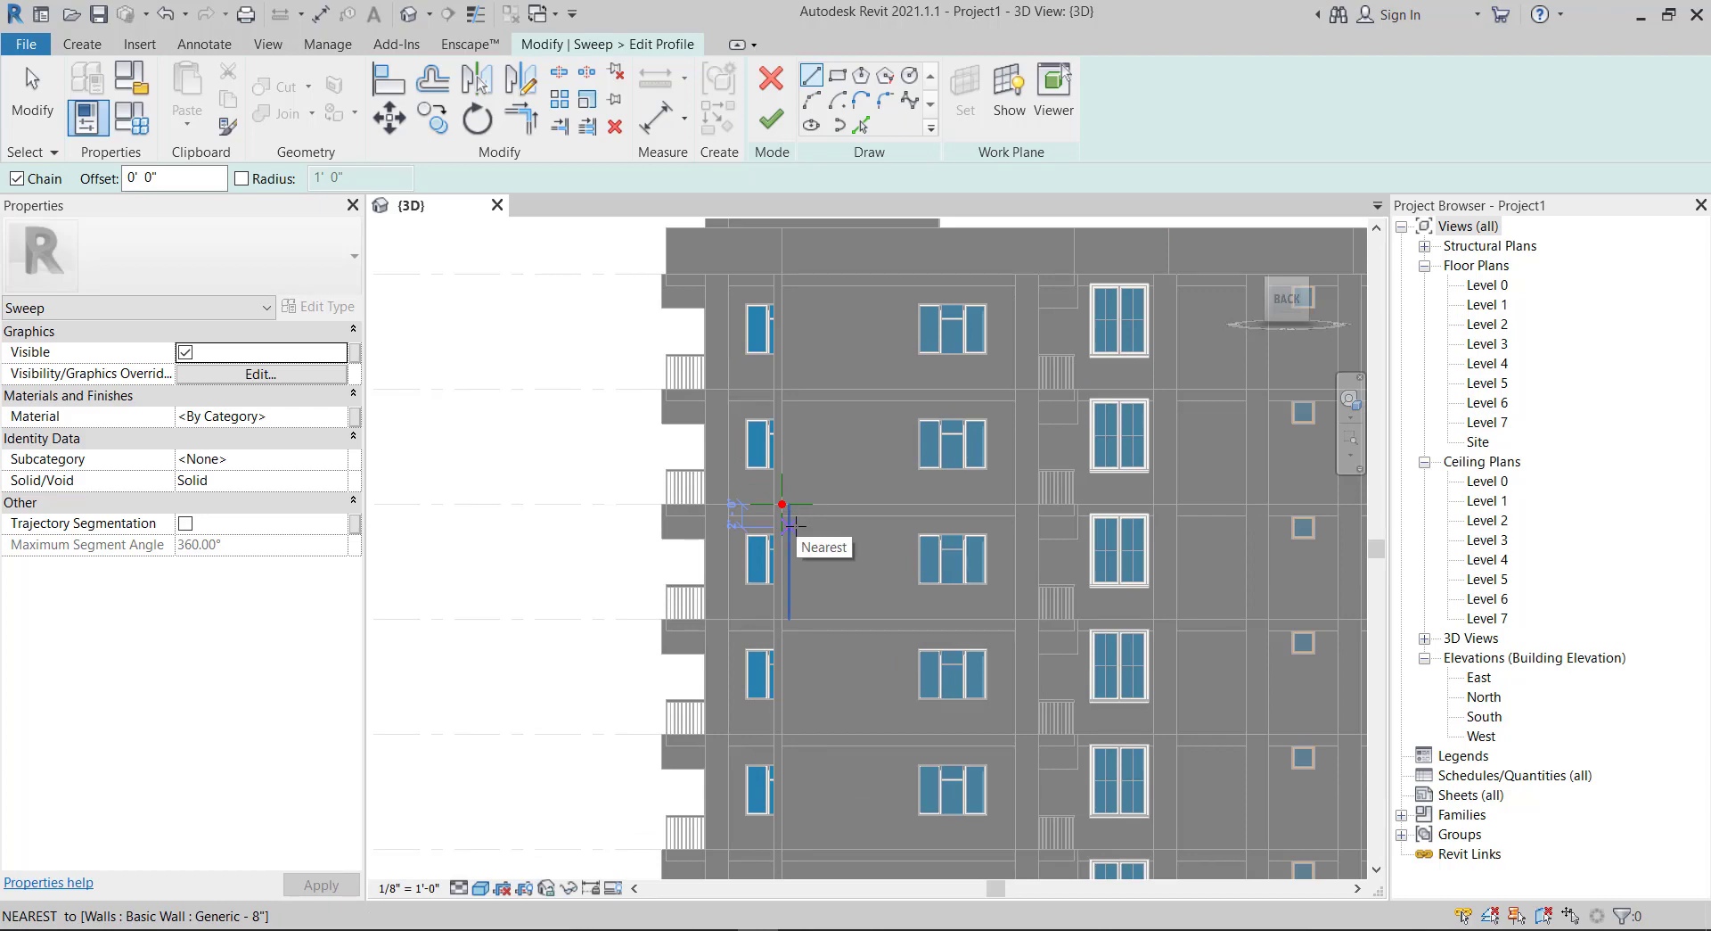
scroll(792, 524, "up", 2)
scroll(791, 499, "up", 2)
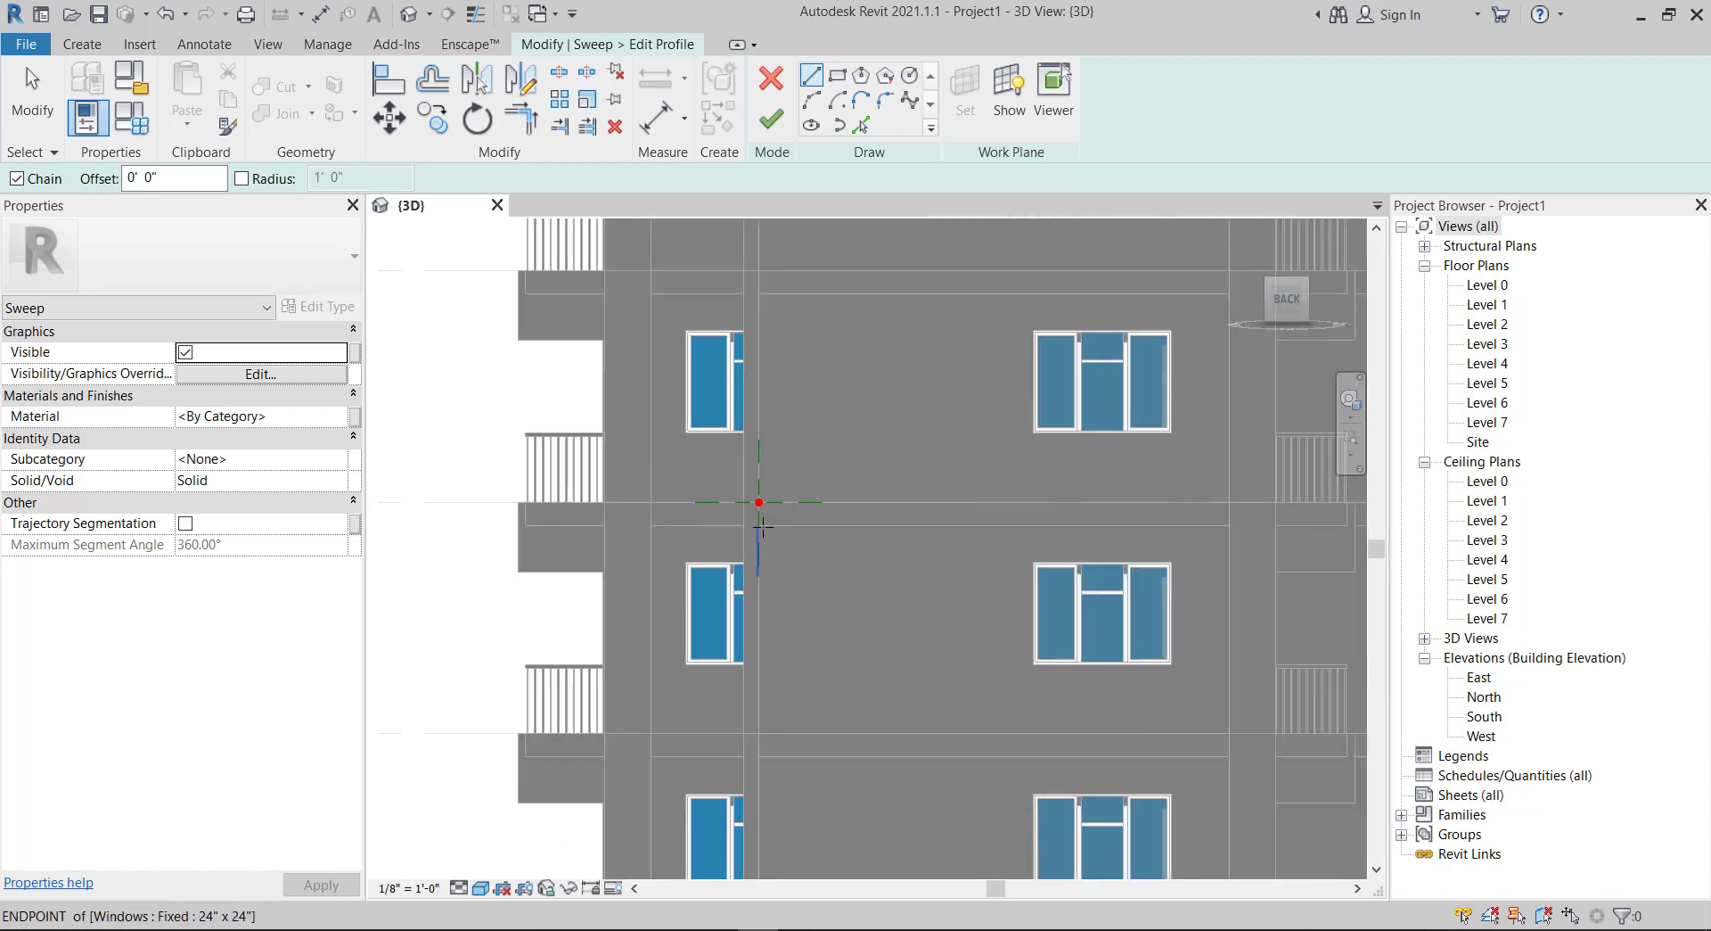
scroll(789, 477, "up", 2)
- Sketch the profile's top, downward and short lower straight edges from the path start
scroll(789, 464, "down", 1)
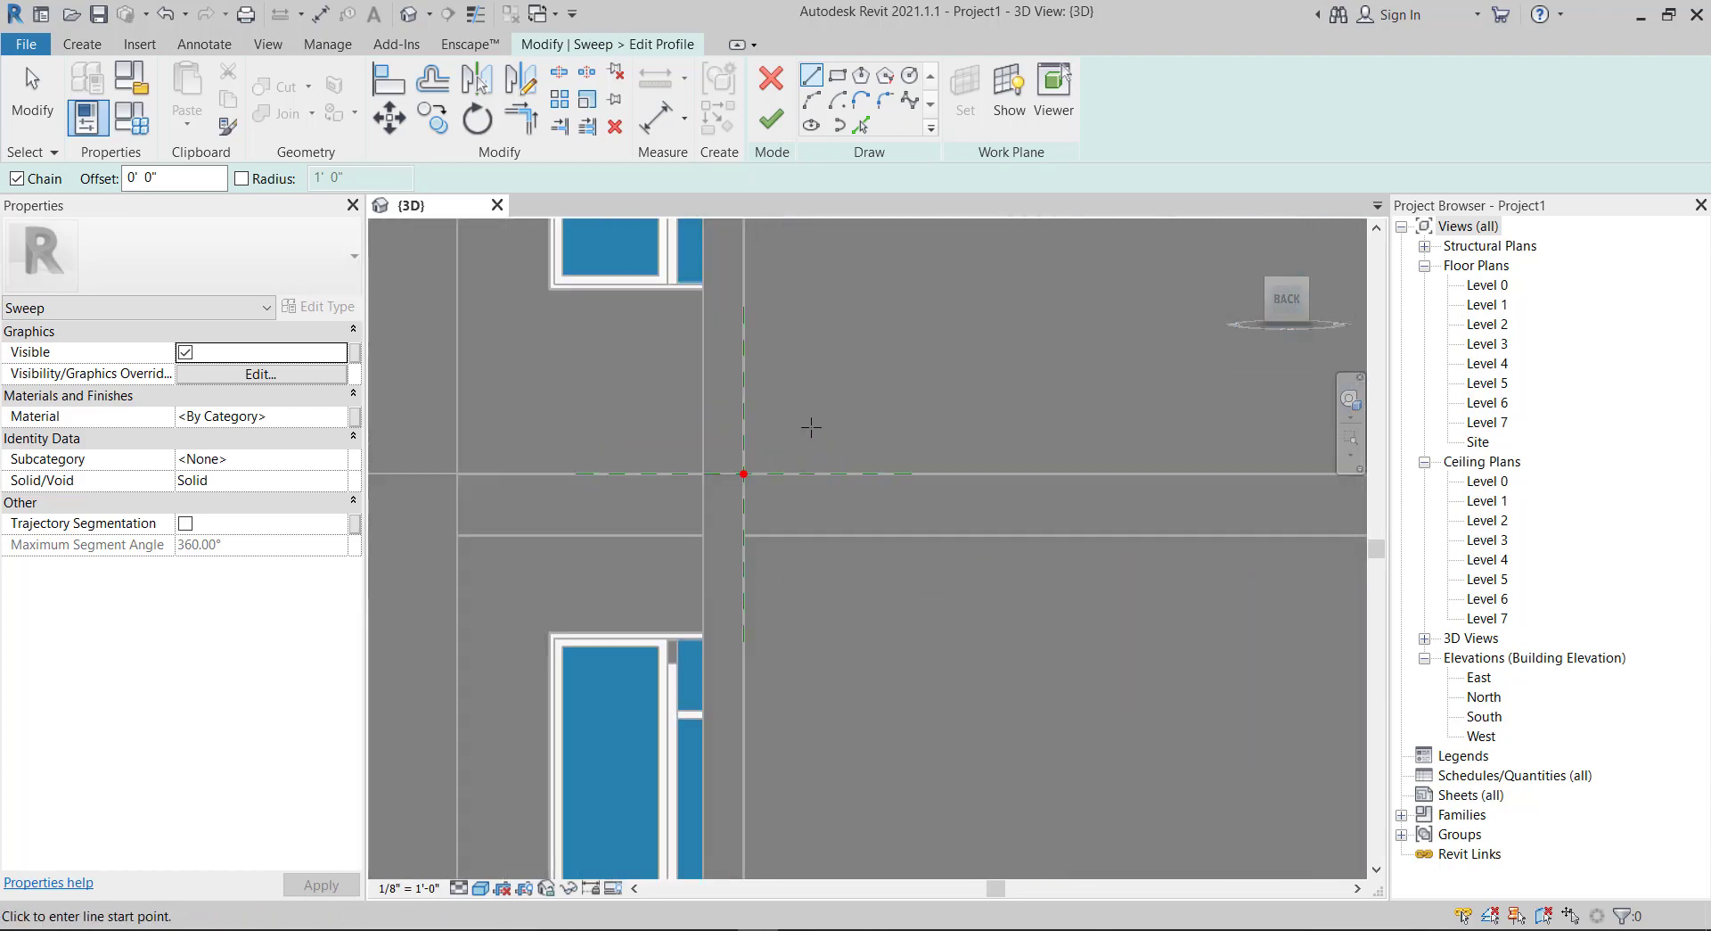
scroll(771, 435, "up", 2)
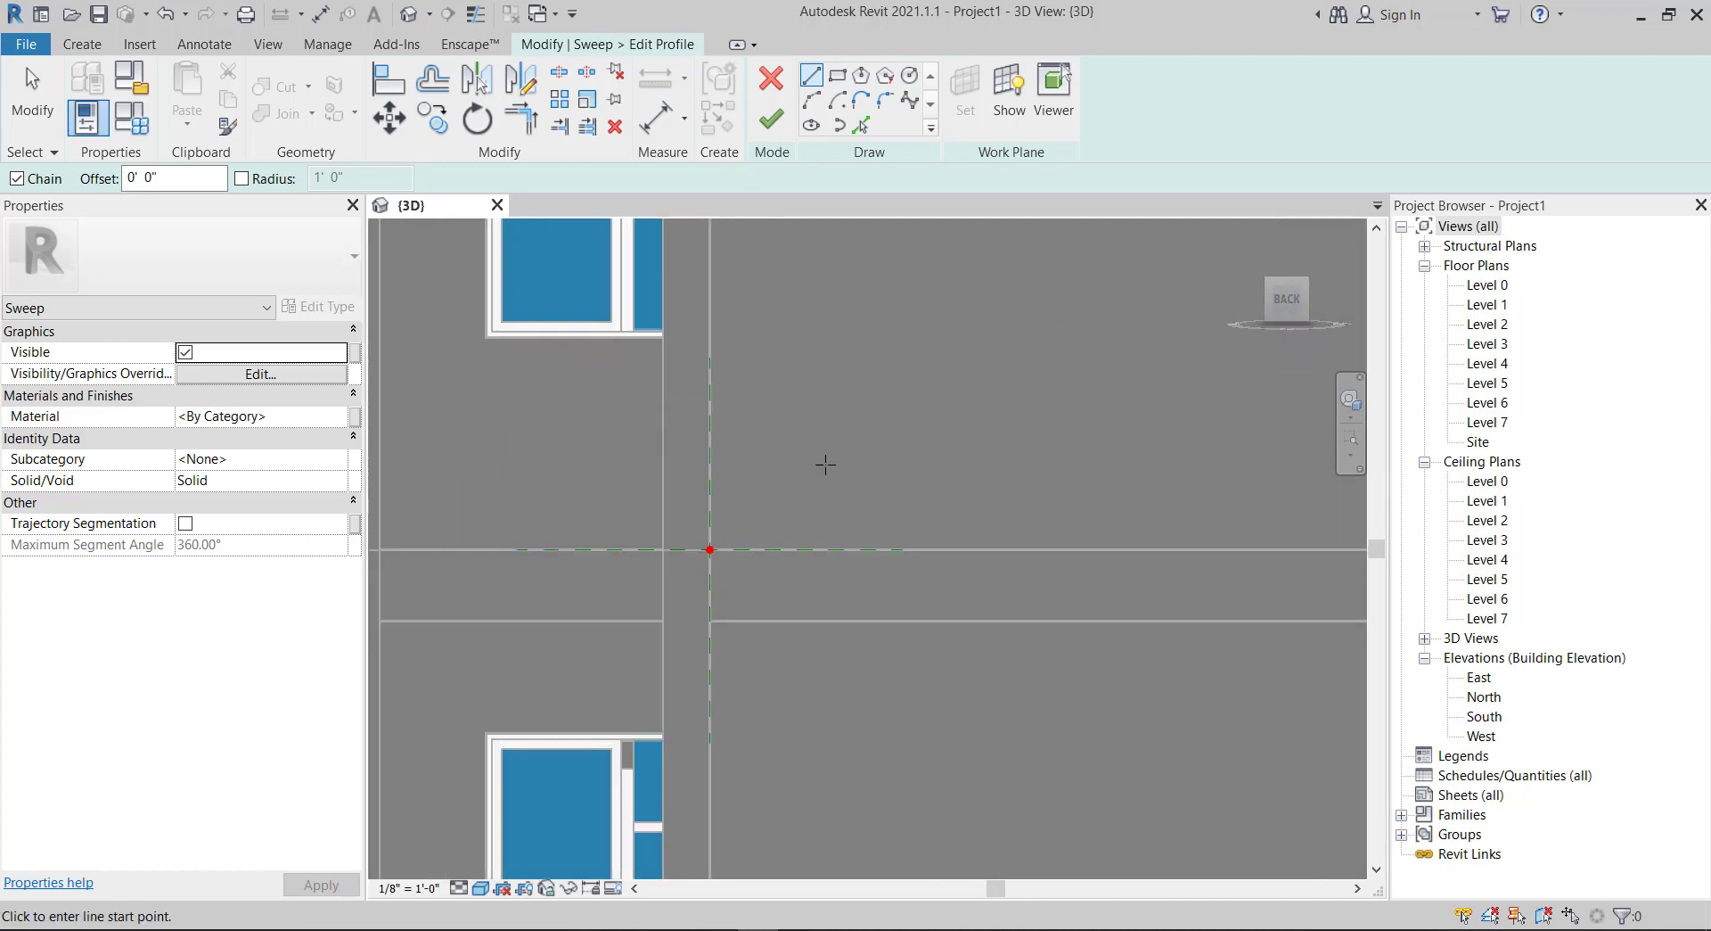
scroll(690, 502, "up", 1)
scroll(692, 501, "up", 1)
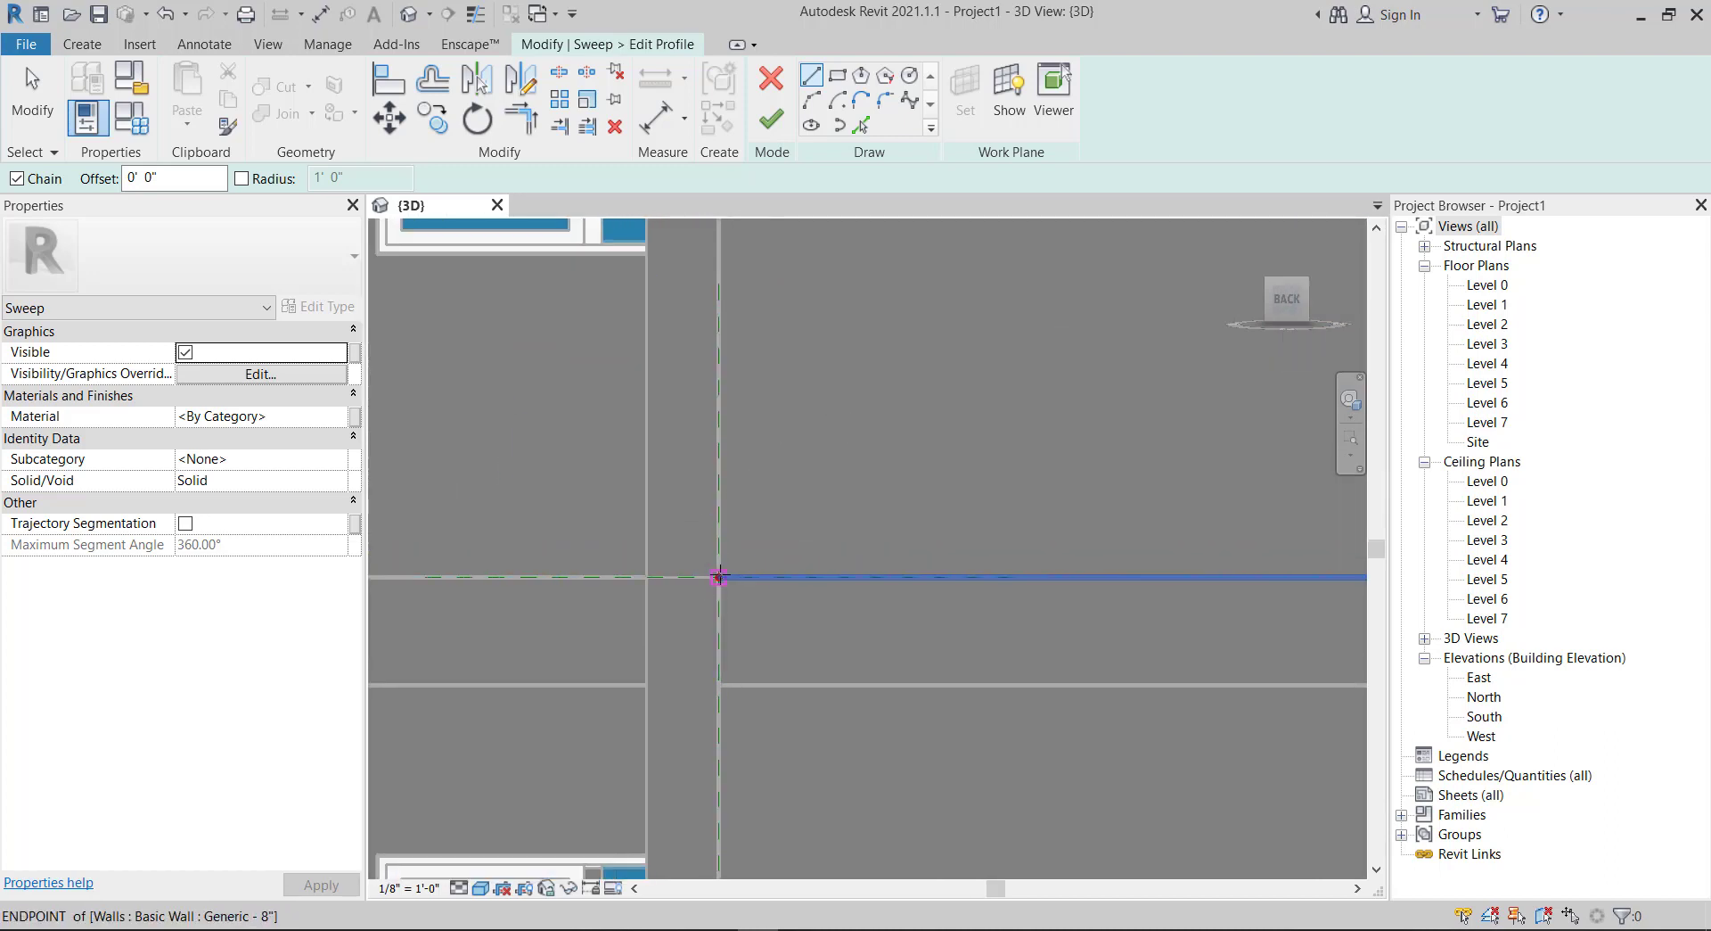
left_click(718, 576)
left_click(648, 577)
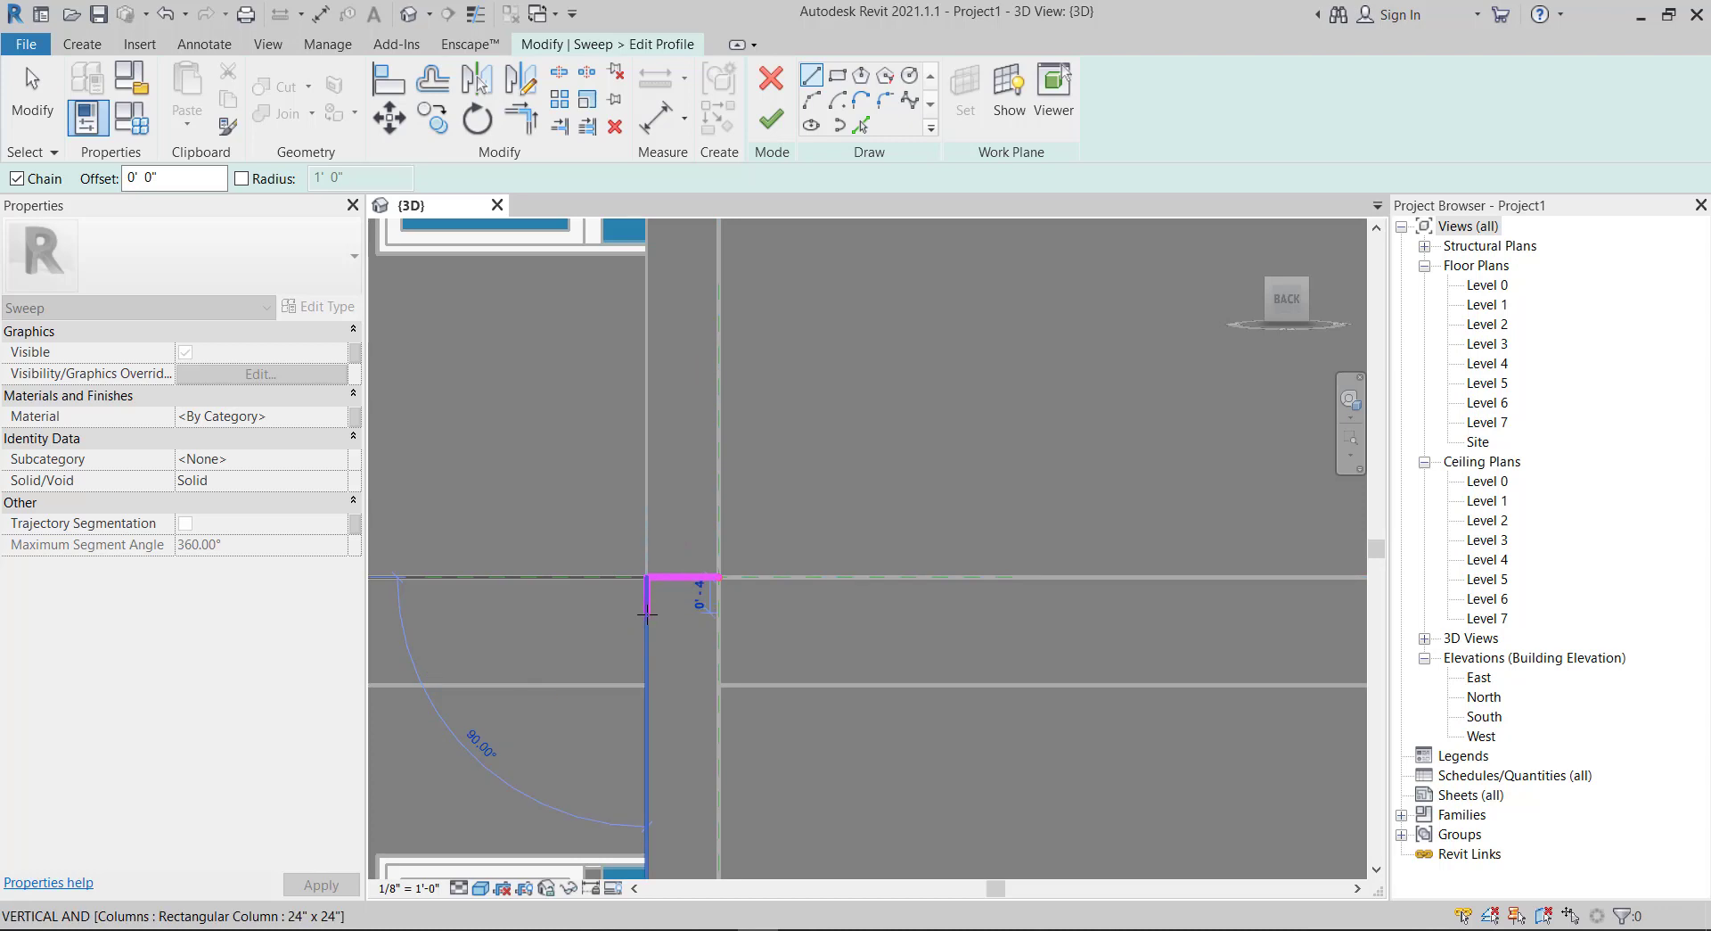
left_click(657, 613)
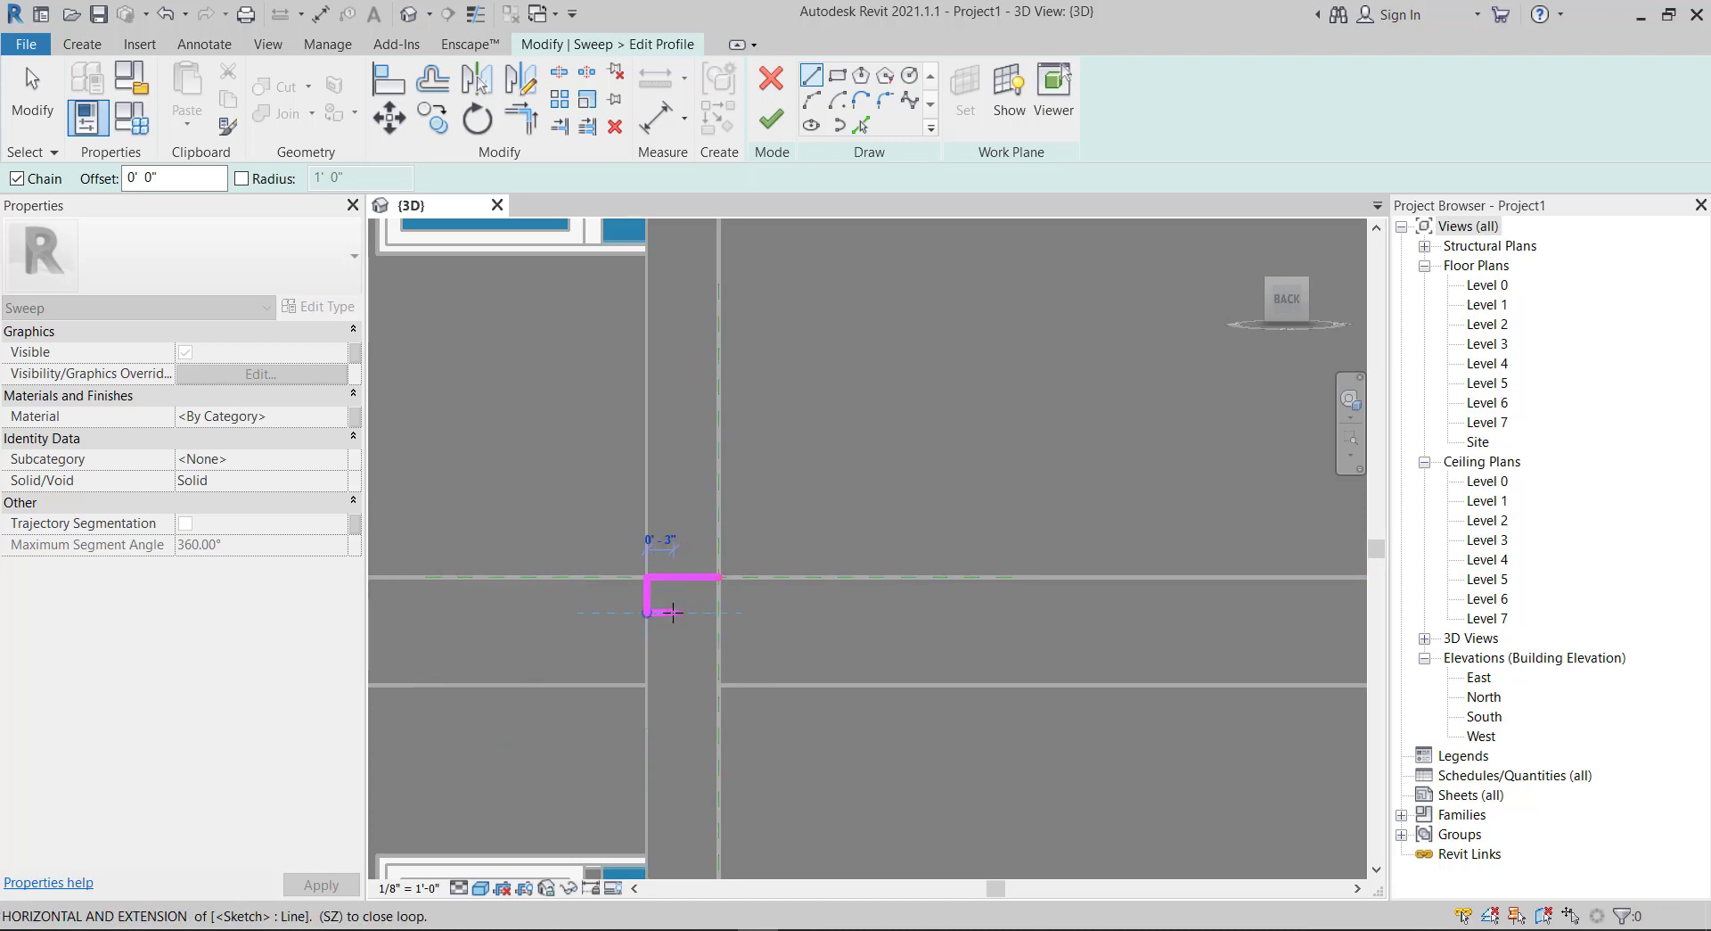
left_click(682, 613)
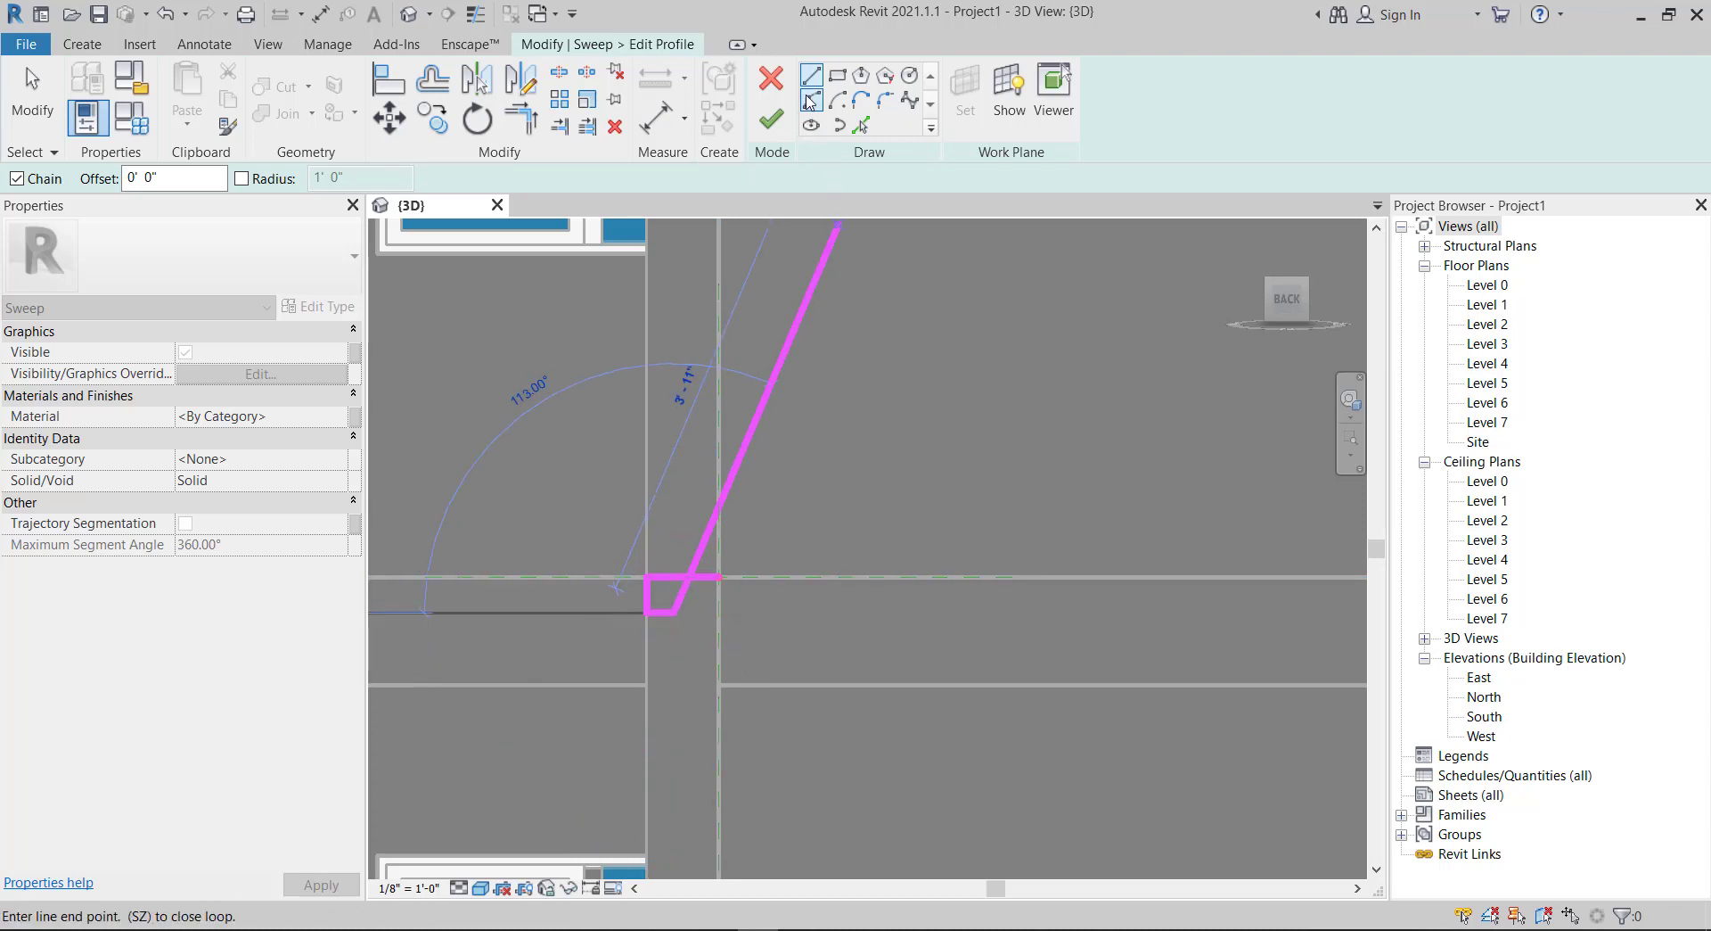
- Add a start-end-radius arc, then the vertical and bottom edges below it
left_click(810, 99)
scroll(695, 646, "up", 3)
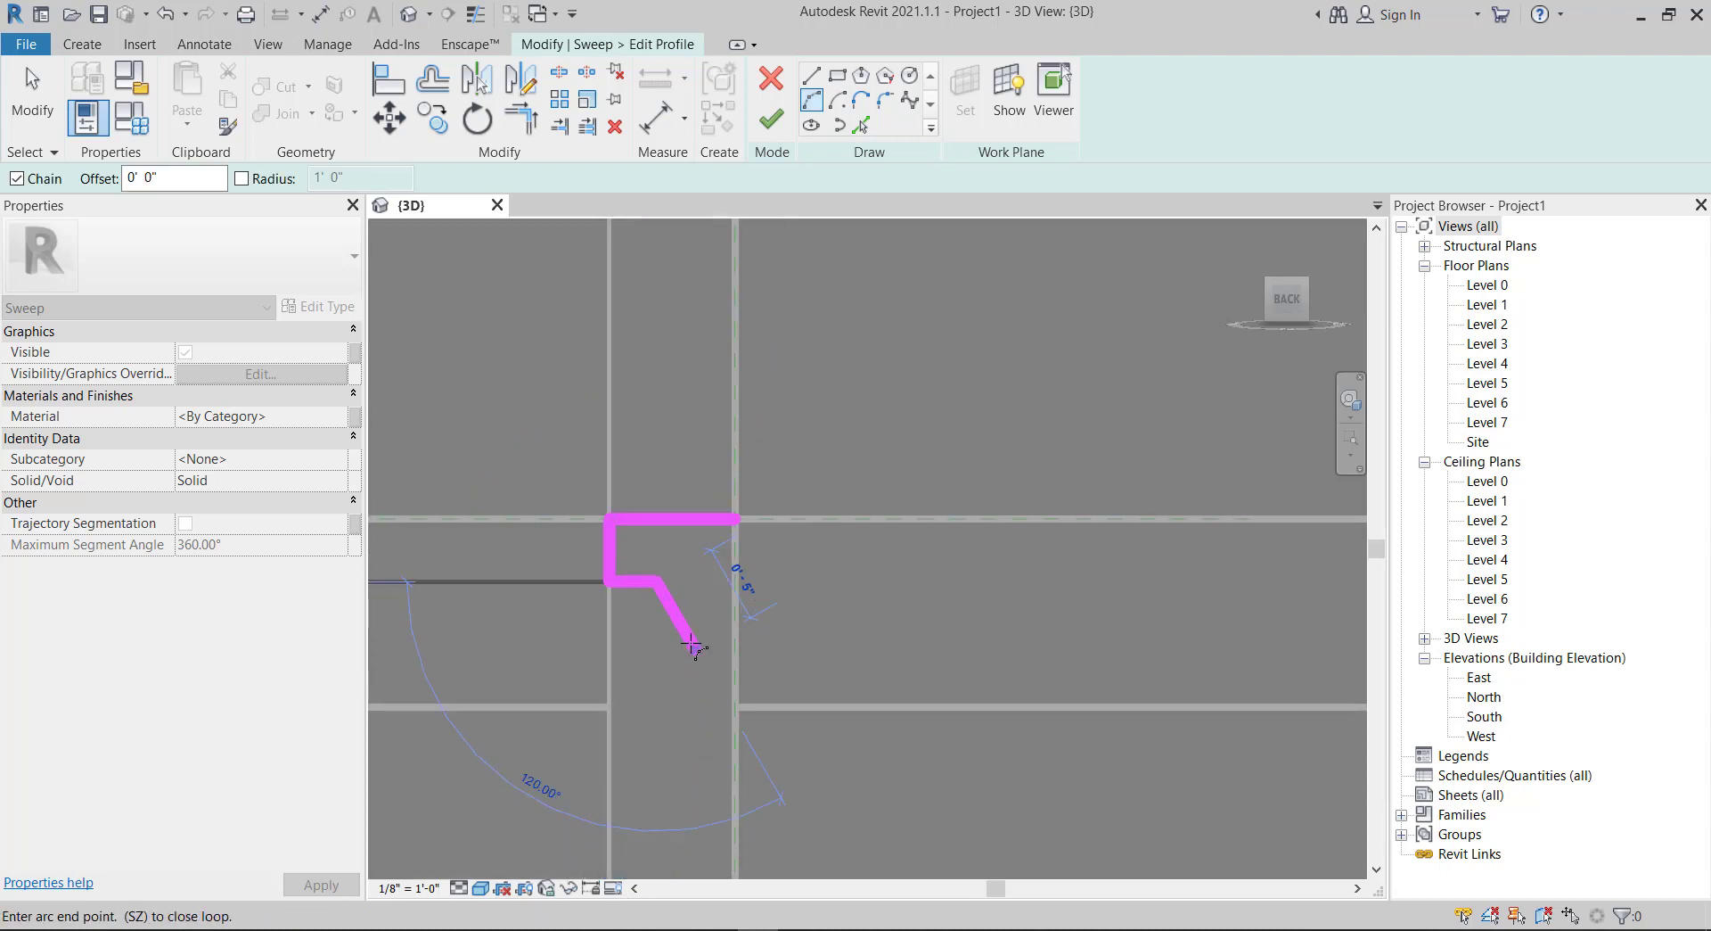
left_click(697, 648)
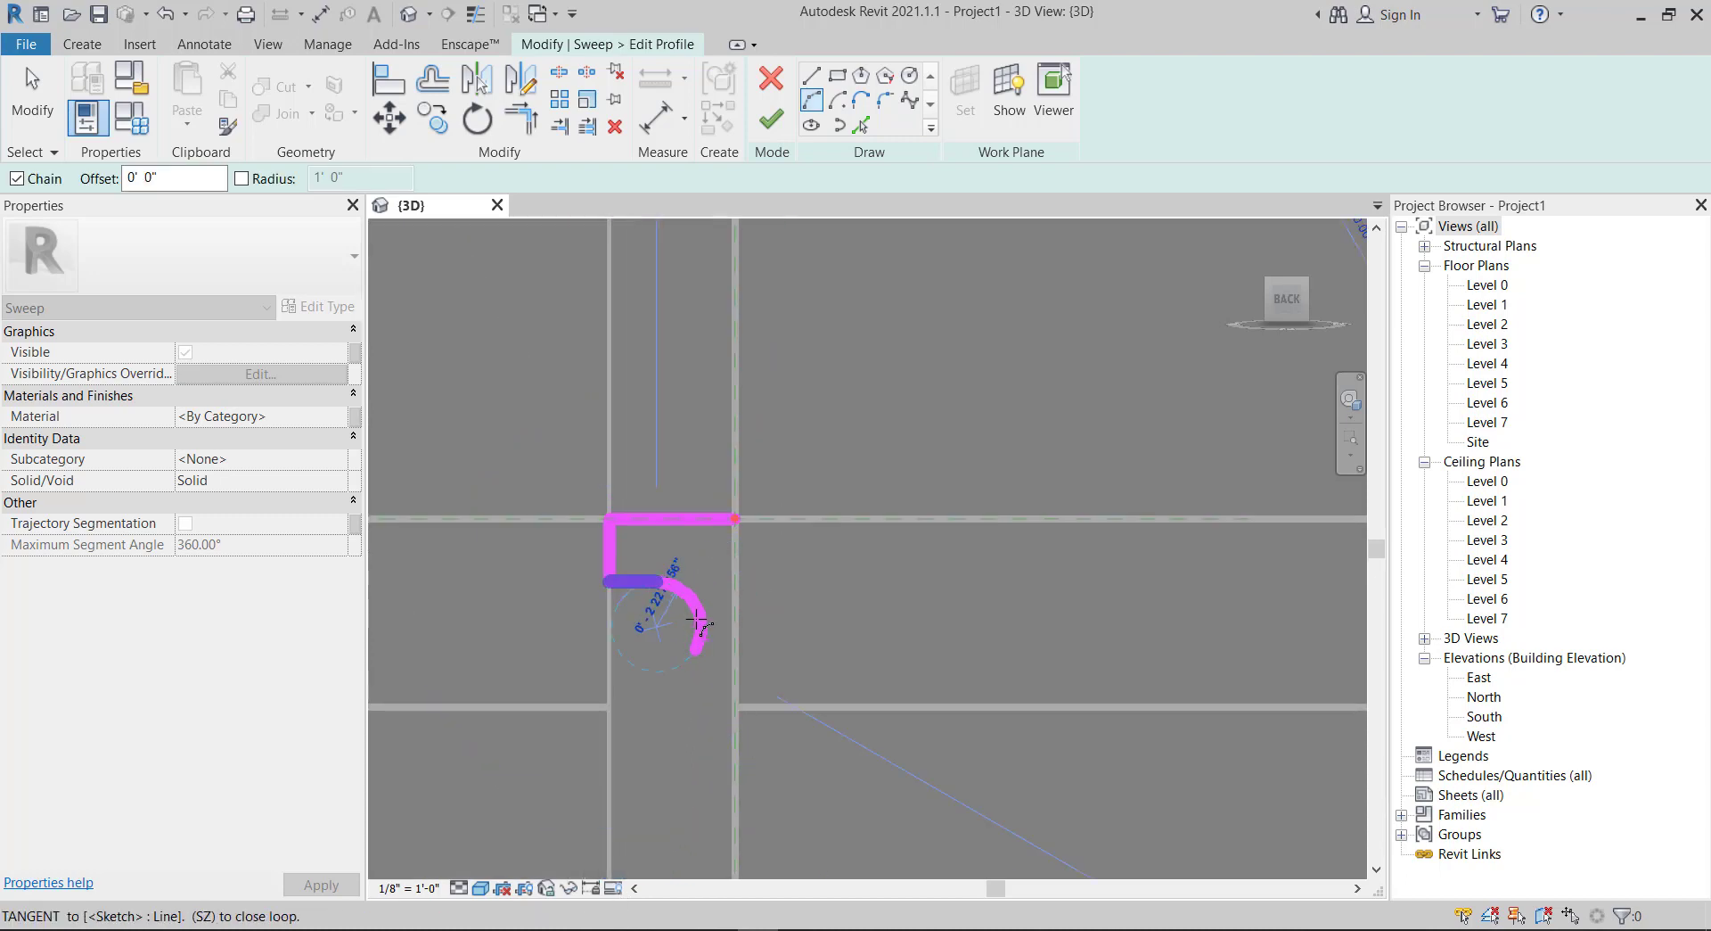
left_click(695, 613)
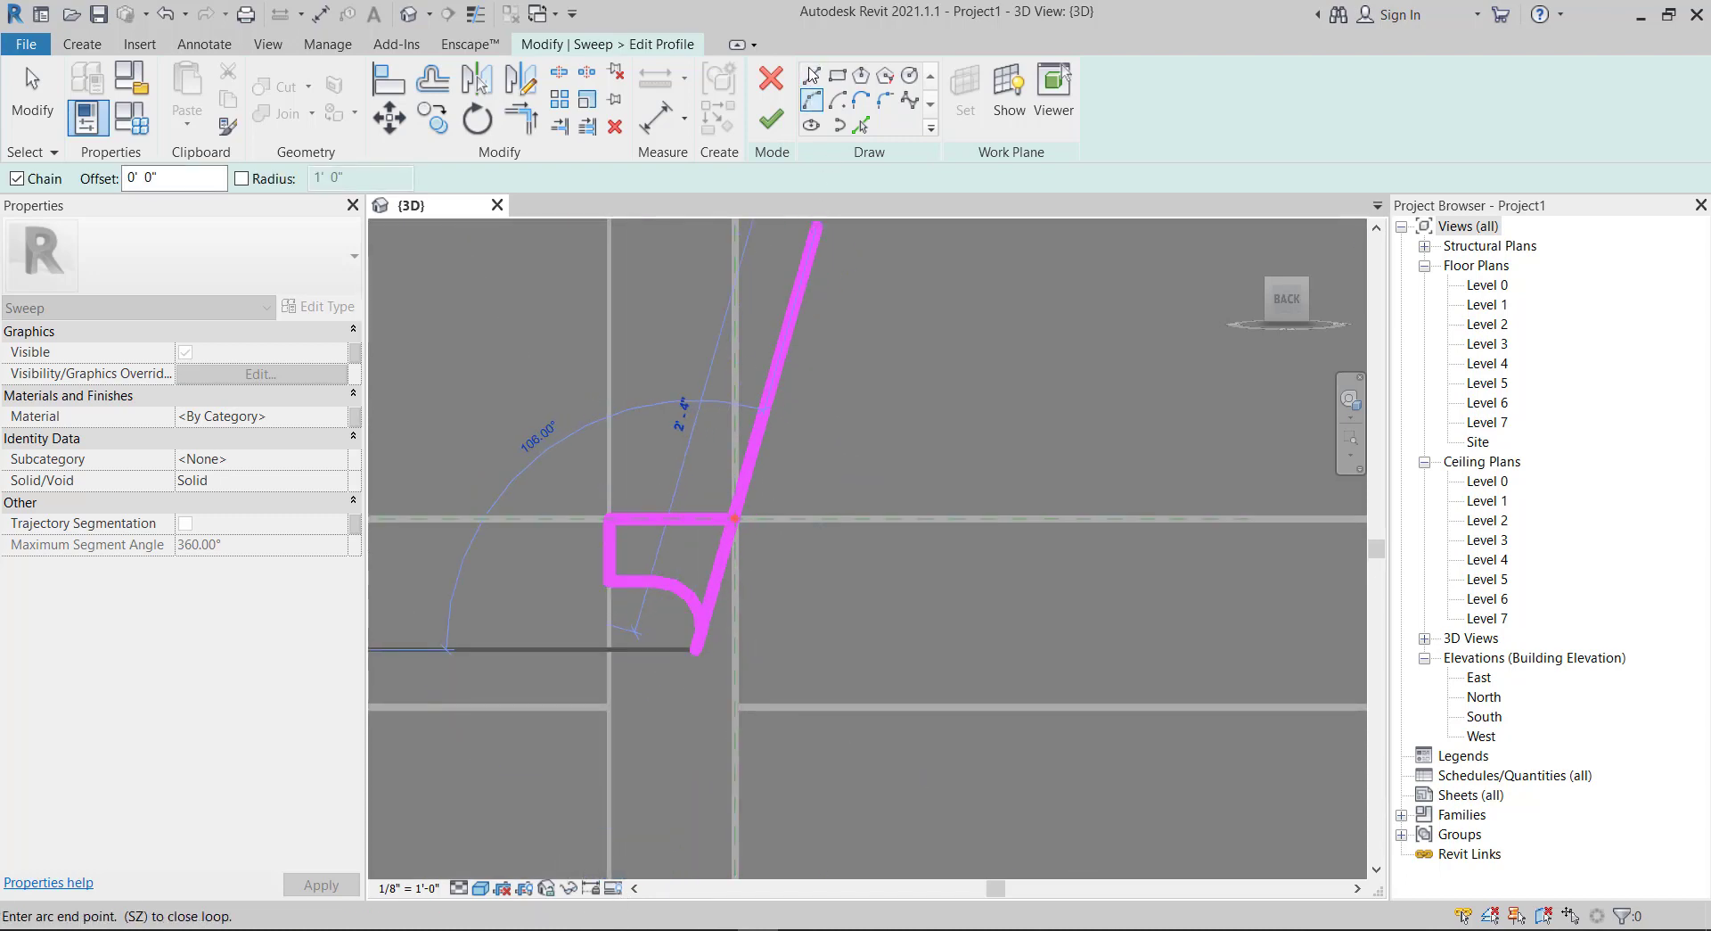
left_click(812, 75)
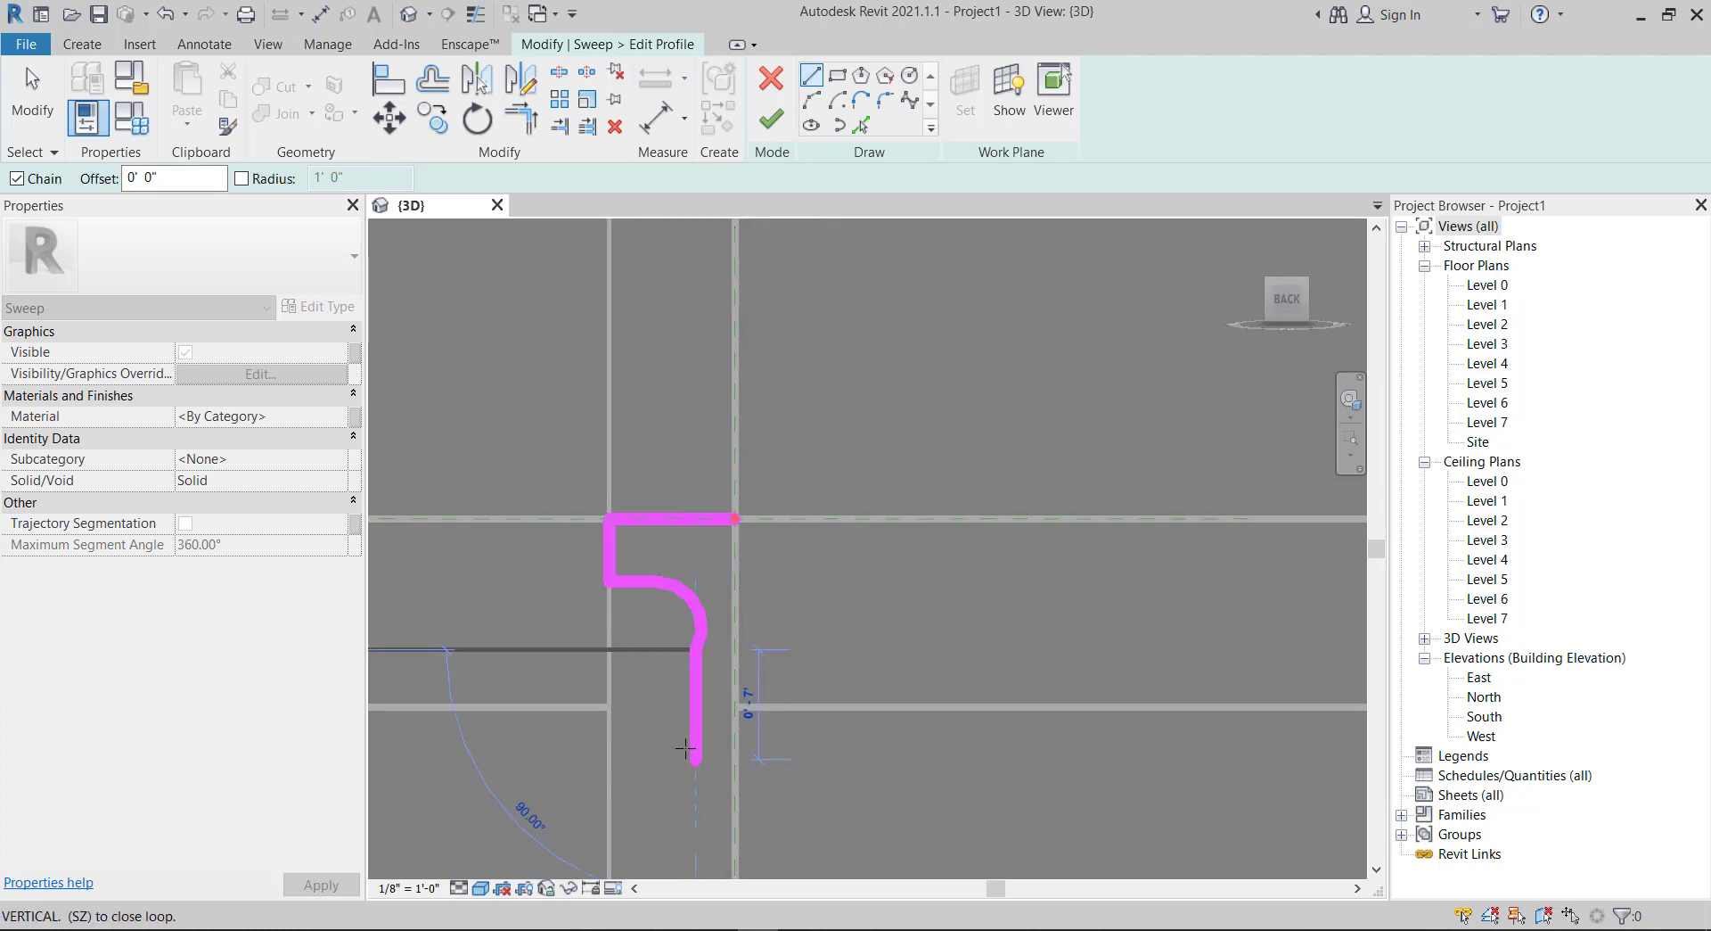
left_click(697, 710)
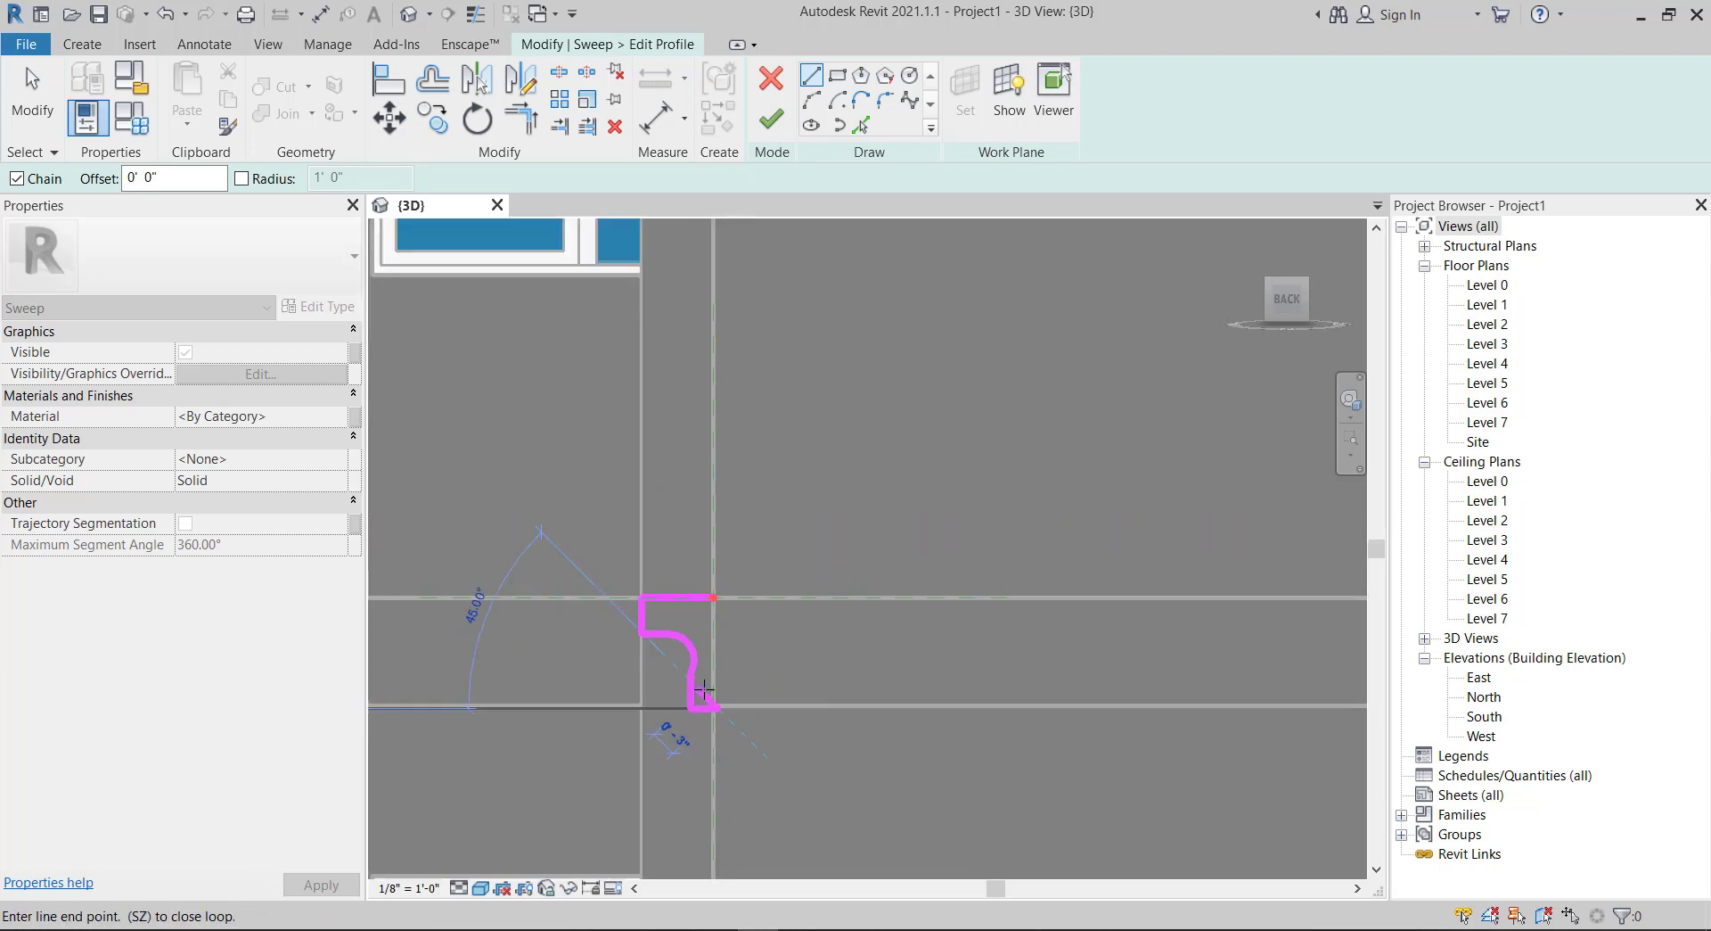
left_click(739, 711)
- Close the profile at its top-right corner and attempt to finish, triggering an open-loop error
scroll(735, 615, "down", 2)
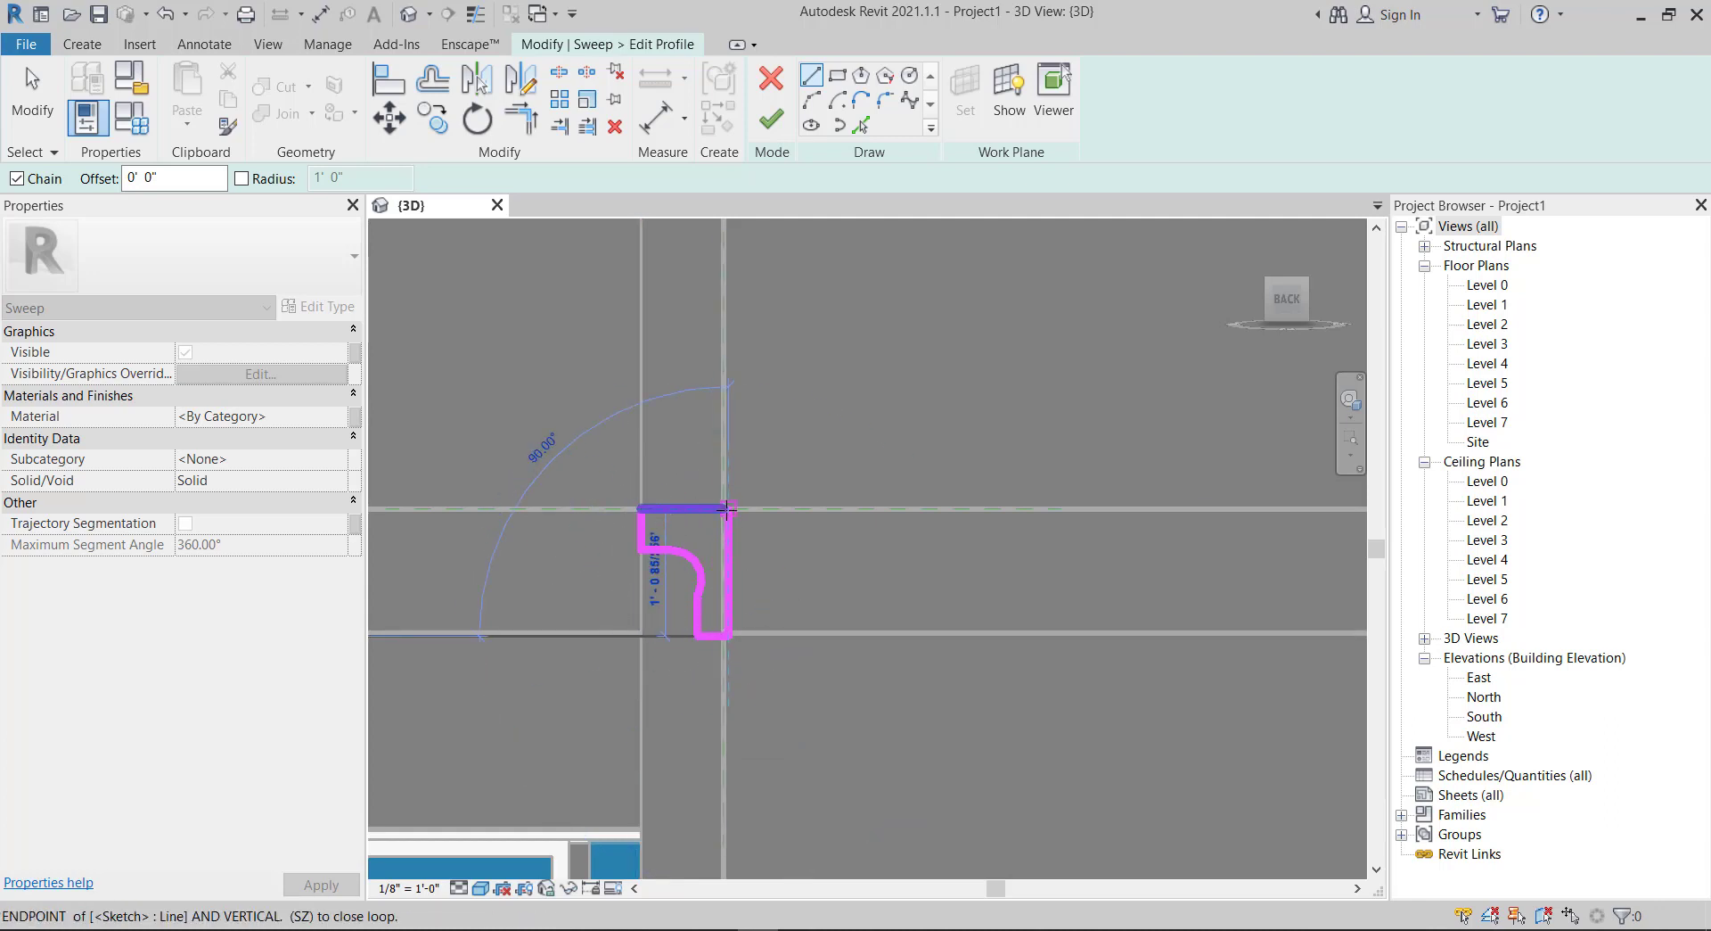
scroll(726, 508, "up", 2)
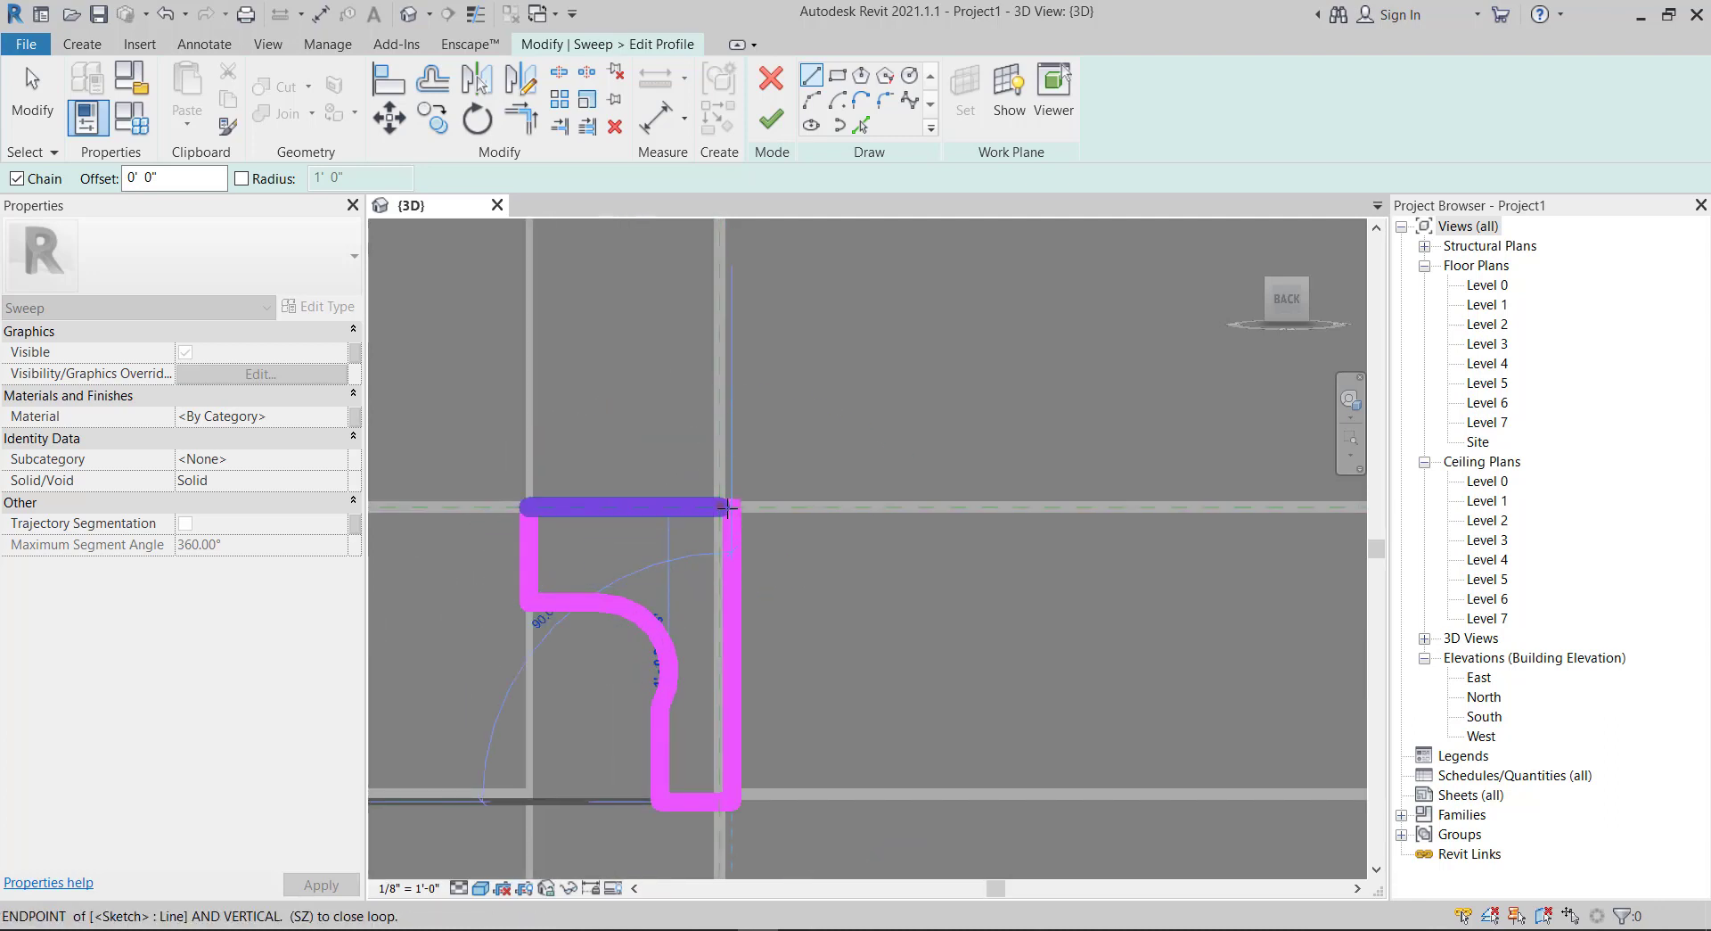
left_click(726, 506)
scroll(757, 499, "down", 2)
scroll(770, 488, "down", 5)
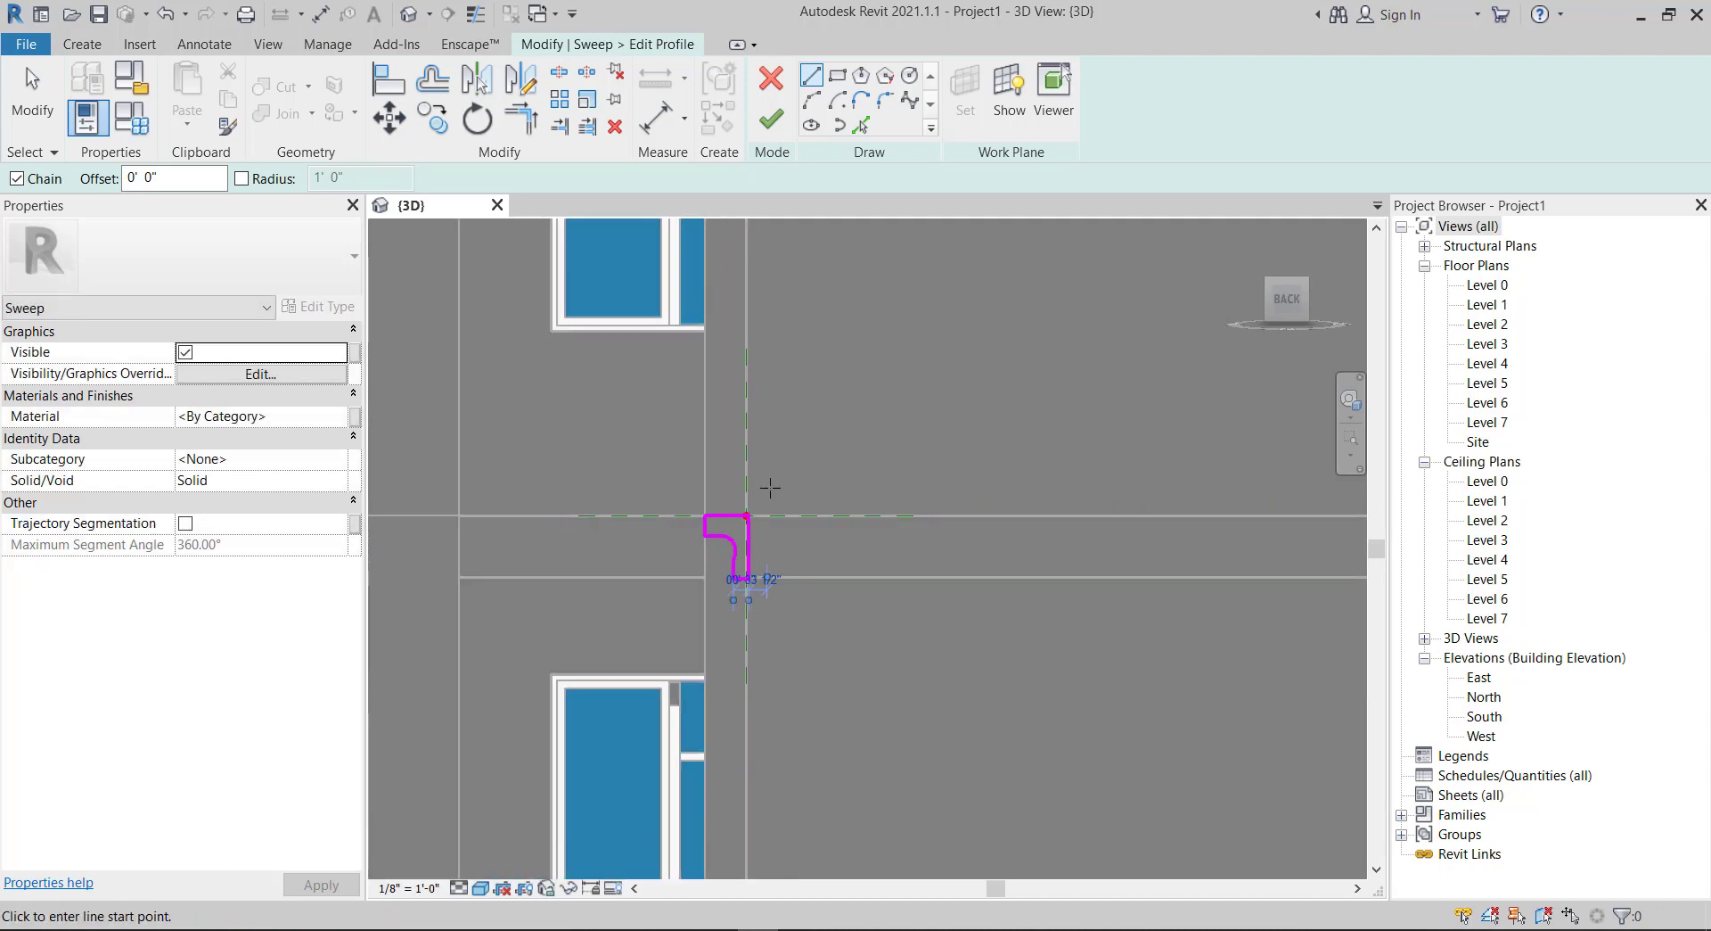
scroll(750, 516, "up", 5)
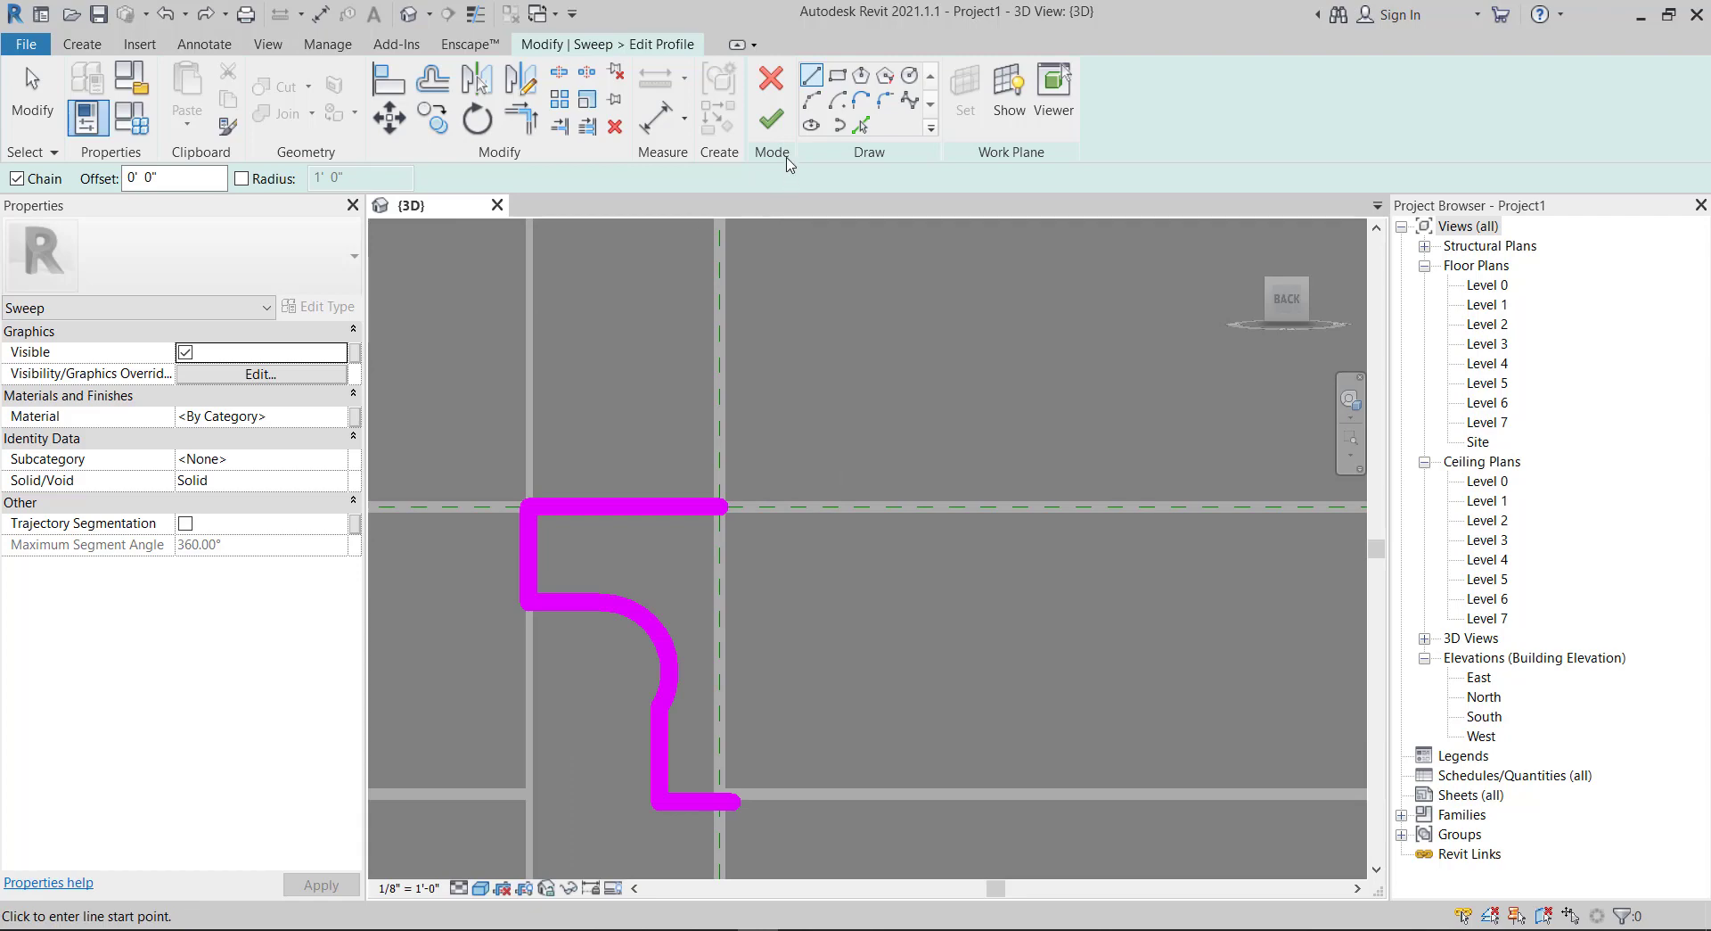
left_click(771, 119)
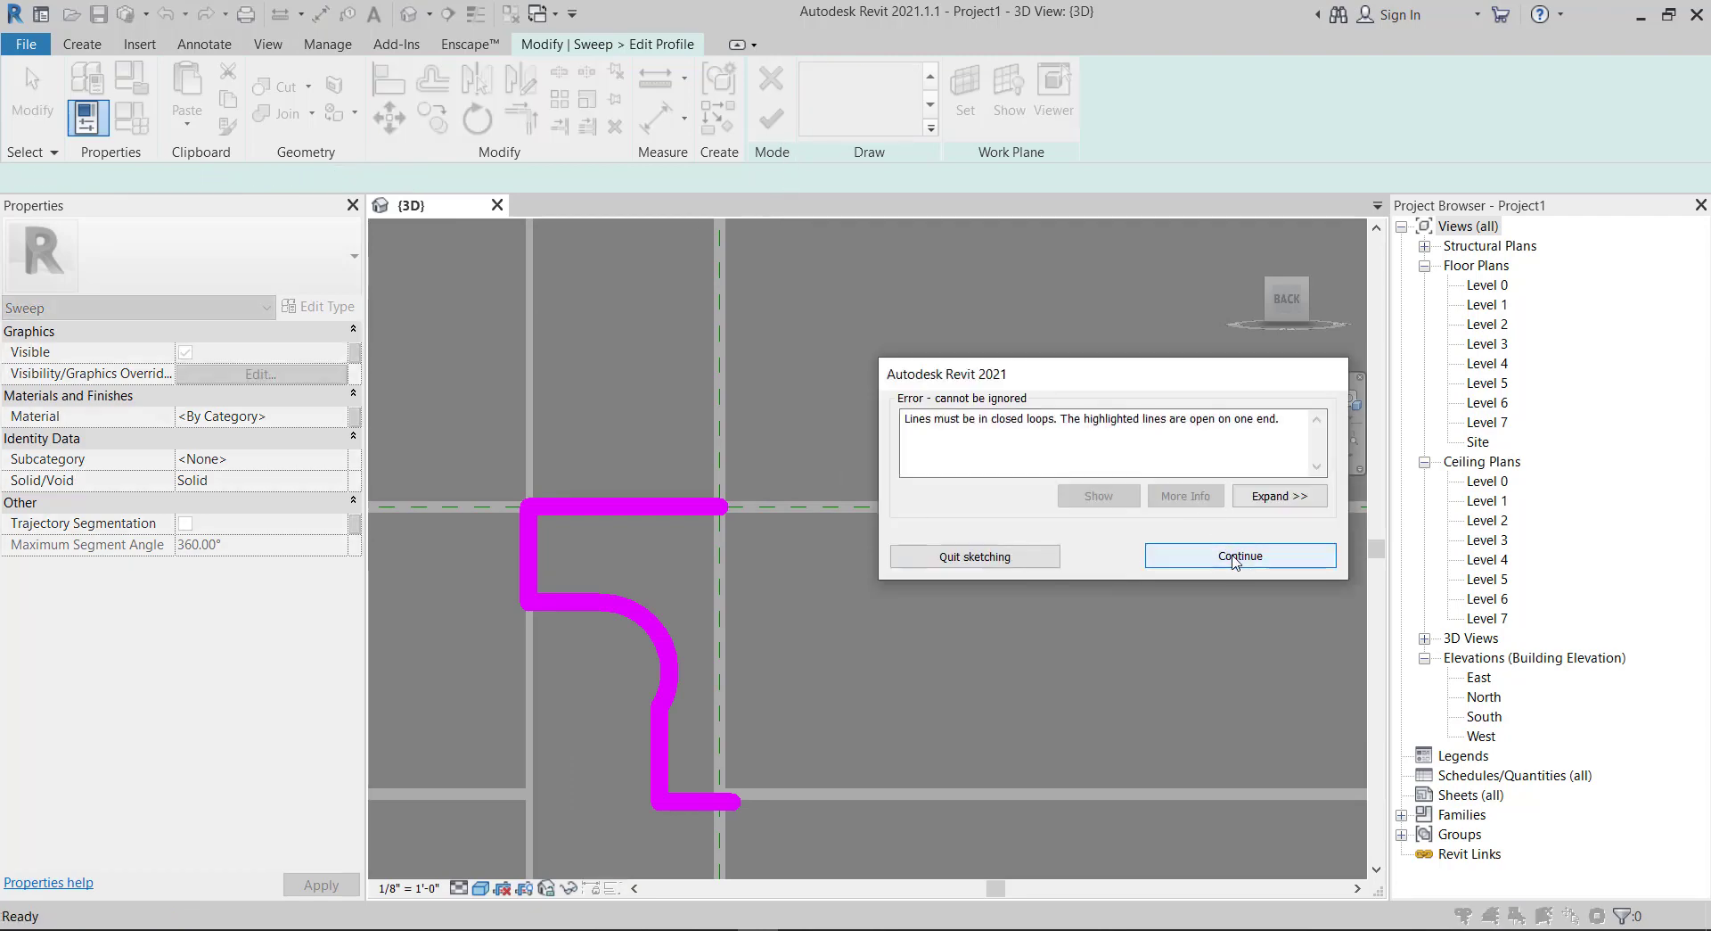
- Dismiss the error and draw the short closing line at the profile's bottom
left_click(1230, 547)
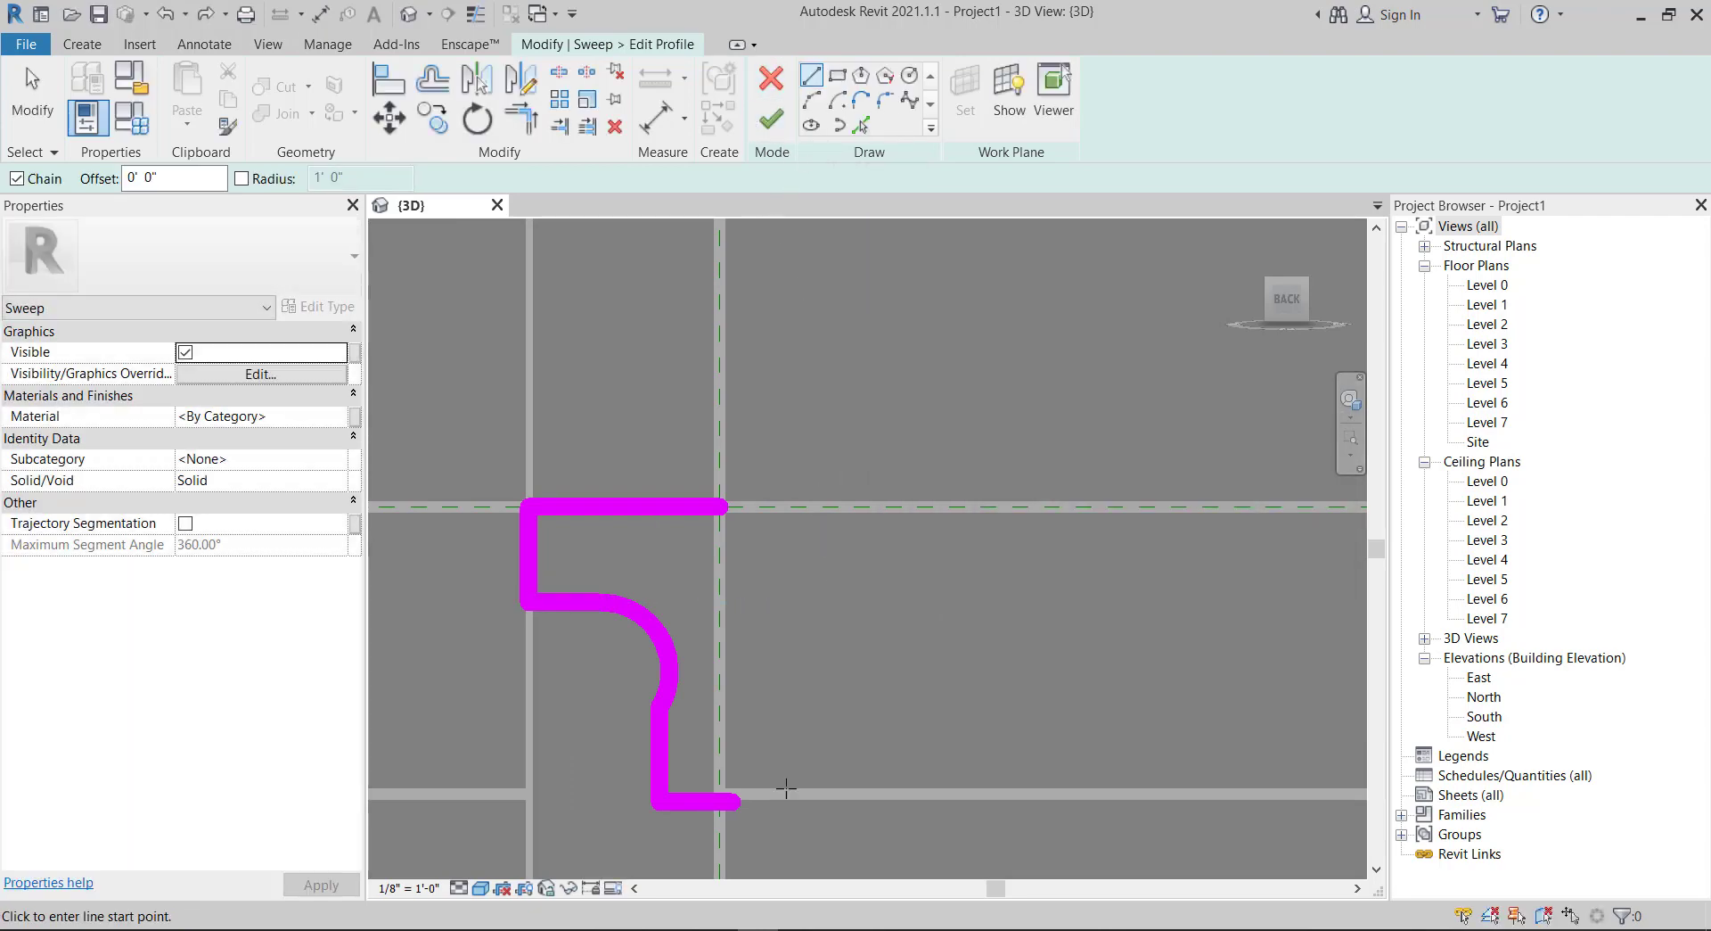
left_click(722, 801)
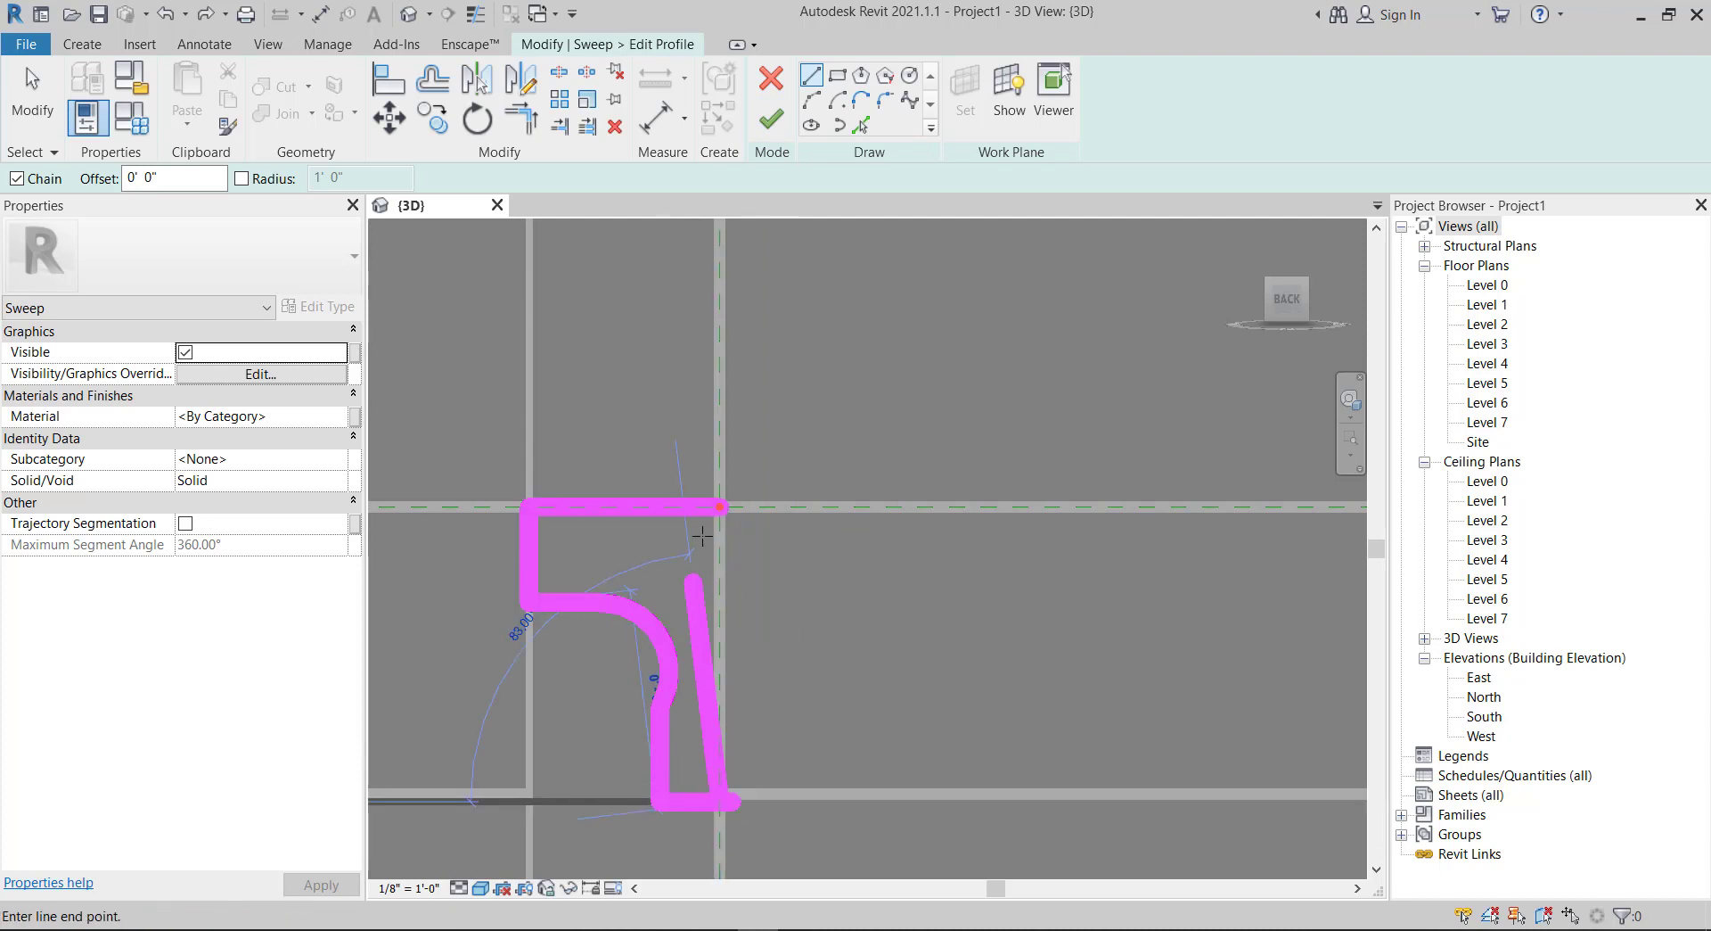
left_click(738, 804)
scroll(740, 807, "up", 3)
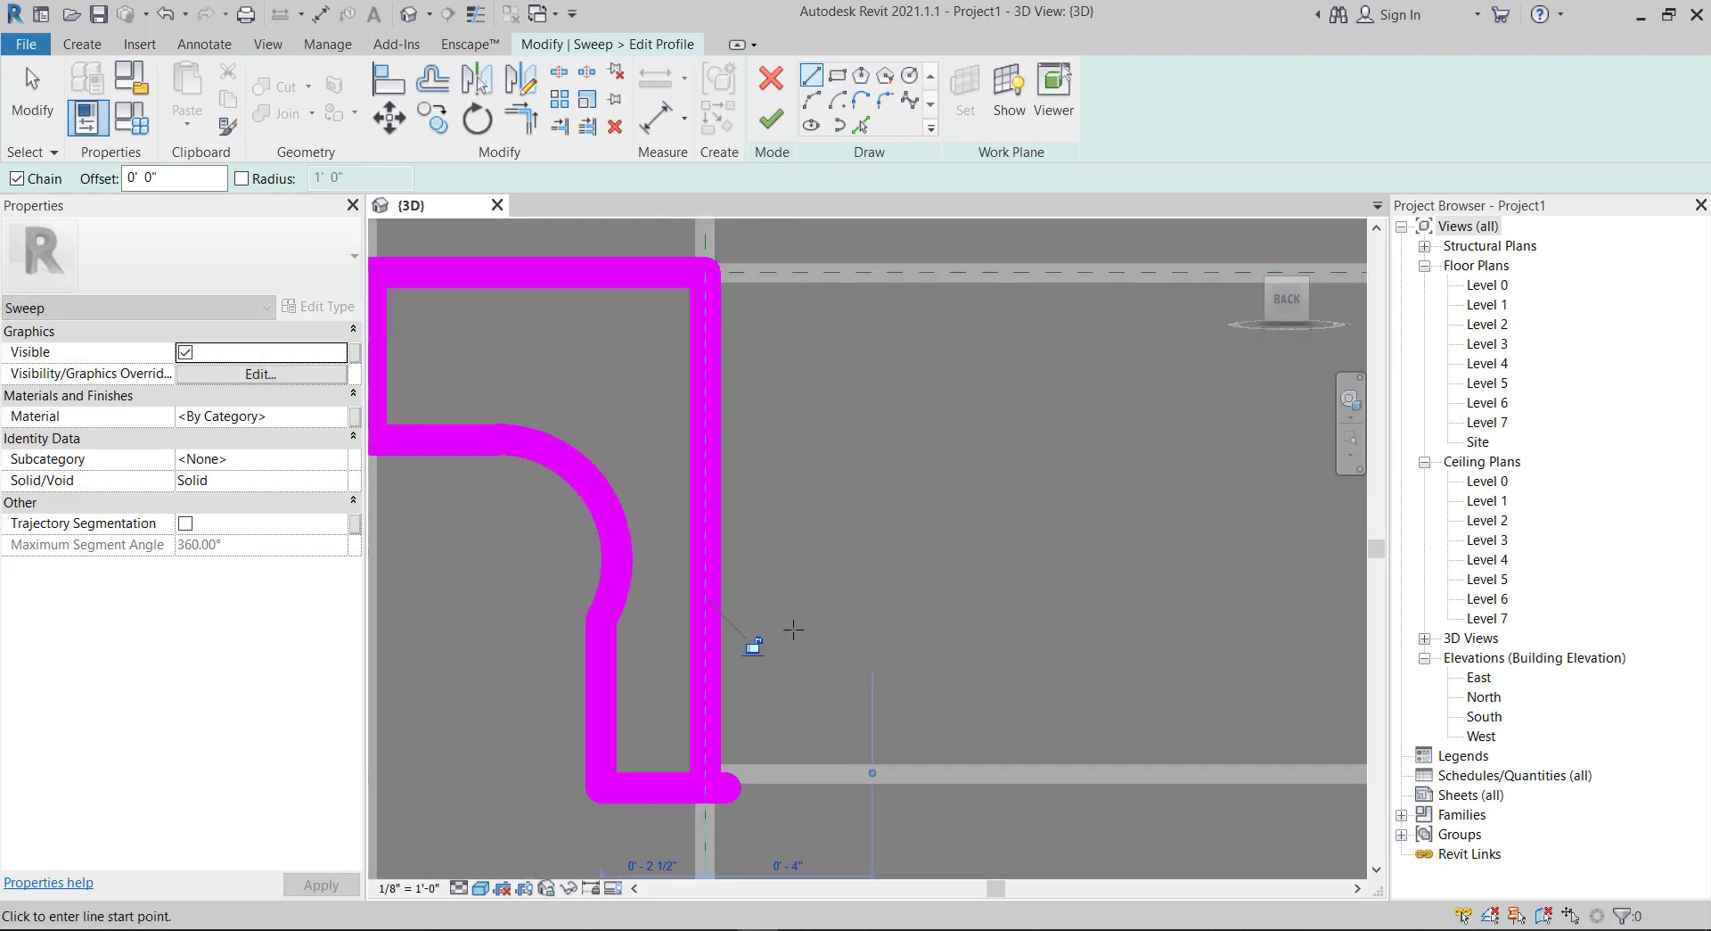
scroll(771, 704, "down", 3)
scroll(802, 535, "up", 3)
scroll(817, 550, "up", 2)
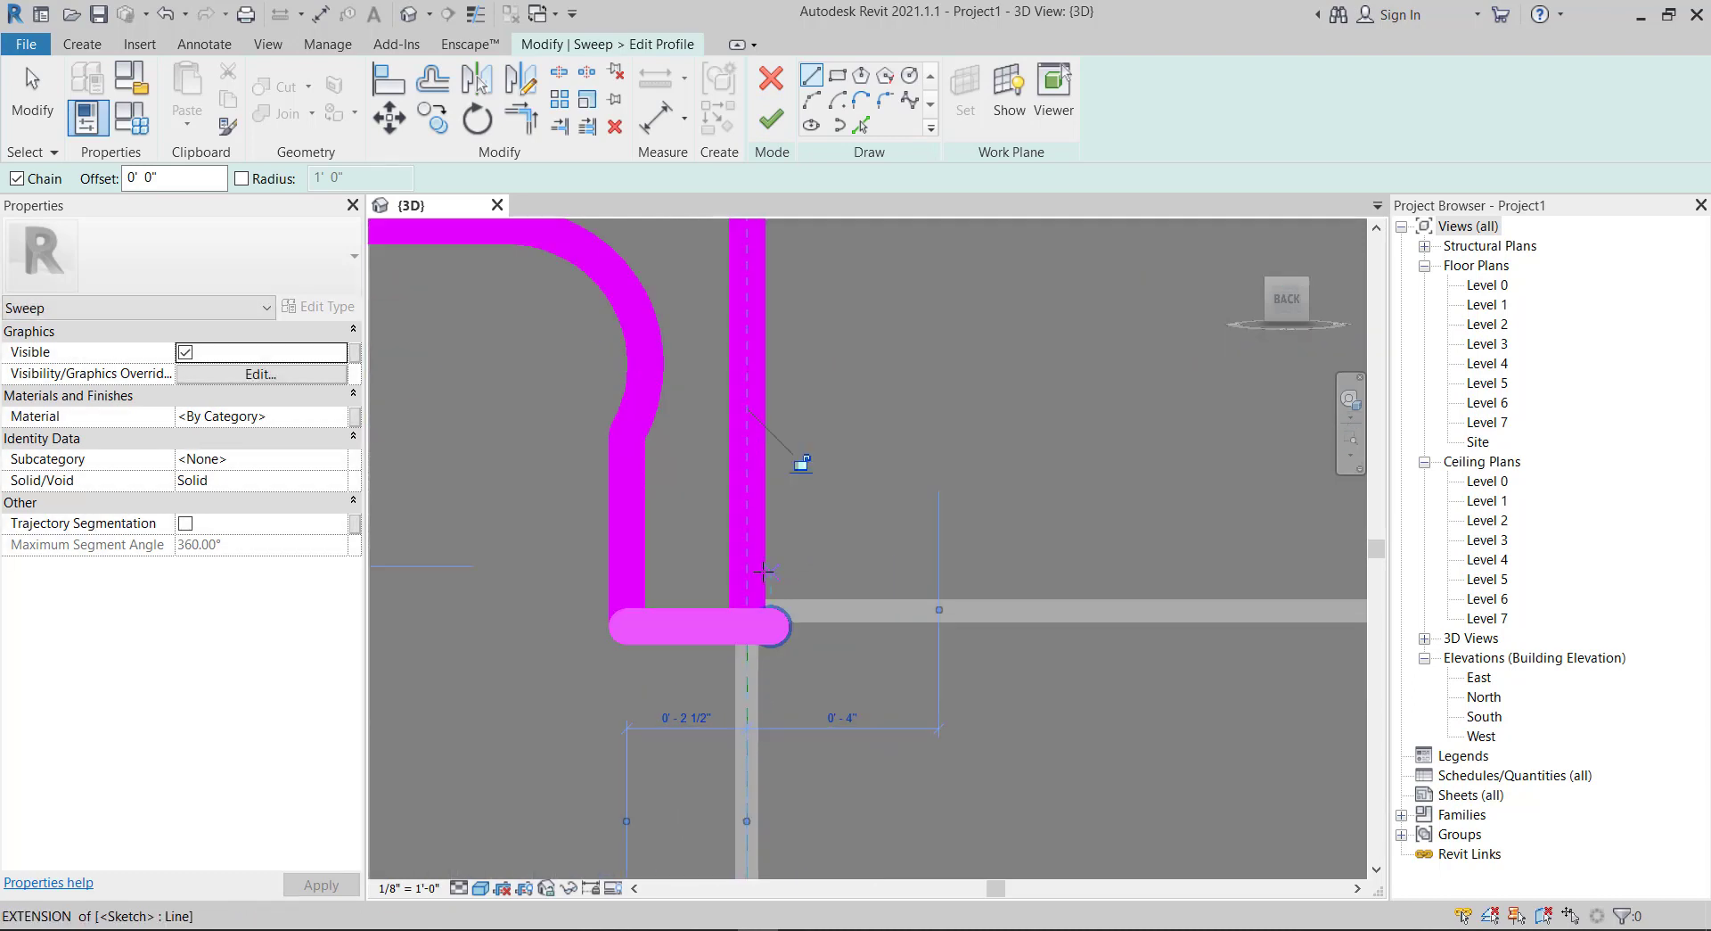
- Trim the bottom and right lines to a corner with TR and finish the profile
key("t")
key("r")
scroll(746, 628, "up", 1)
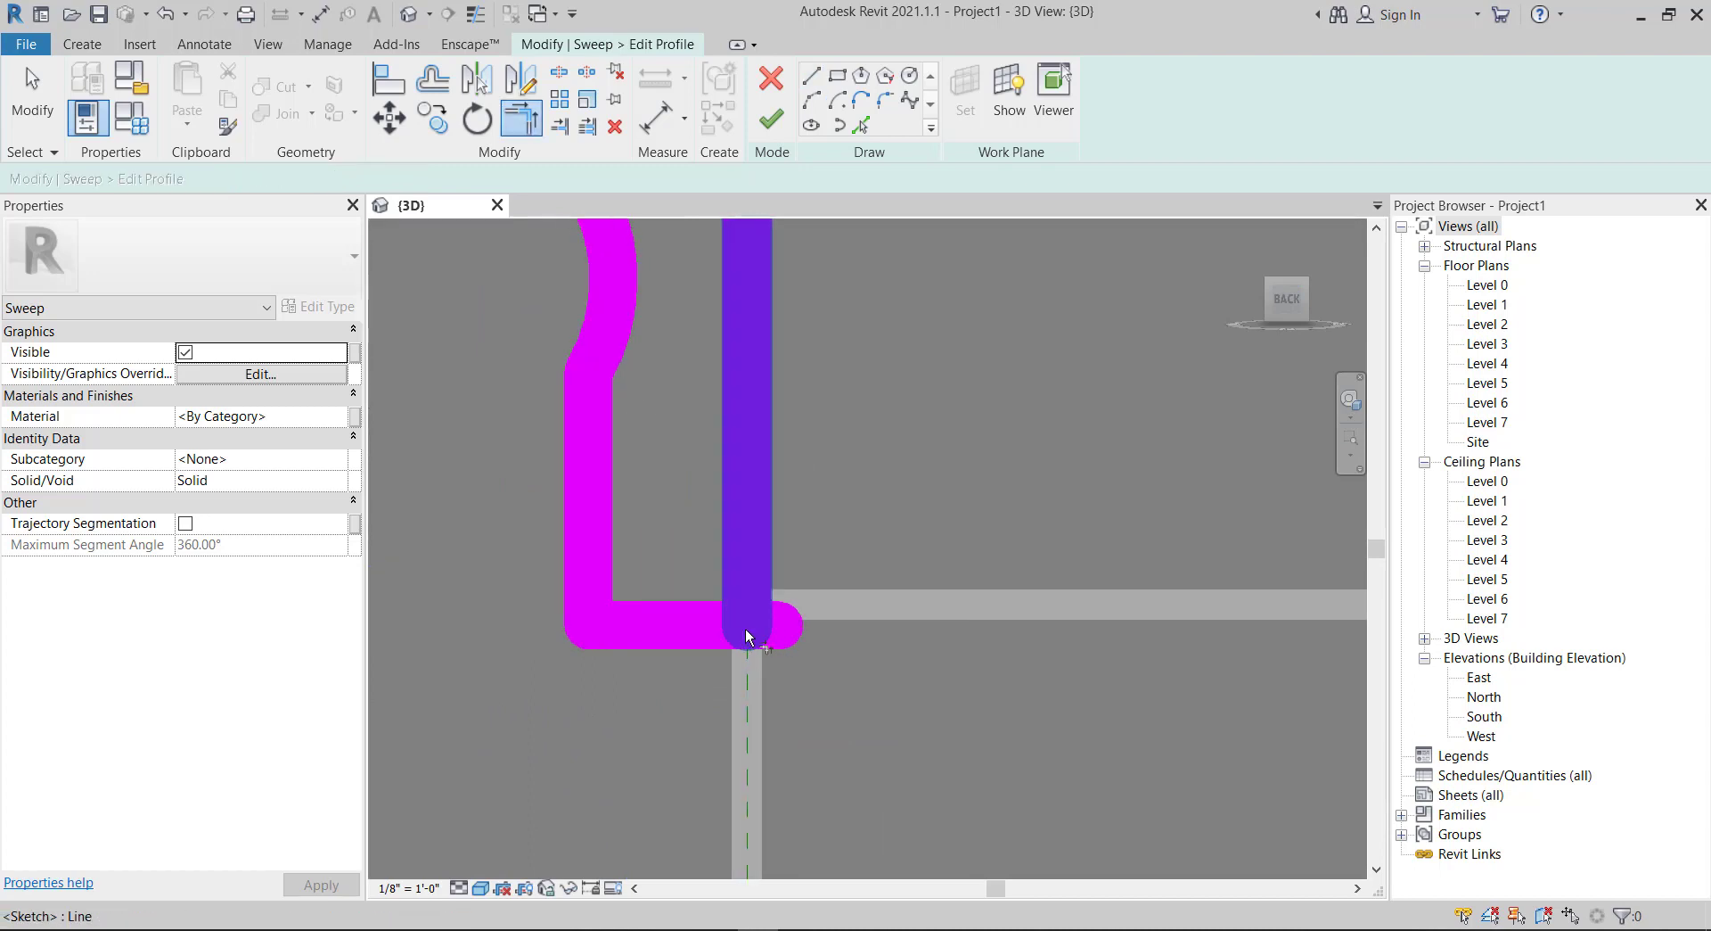
left_click(689, 627)
left_click(743, 560)
scroll(757, 669, "down", 3)
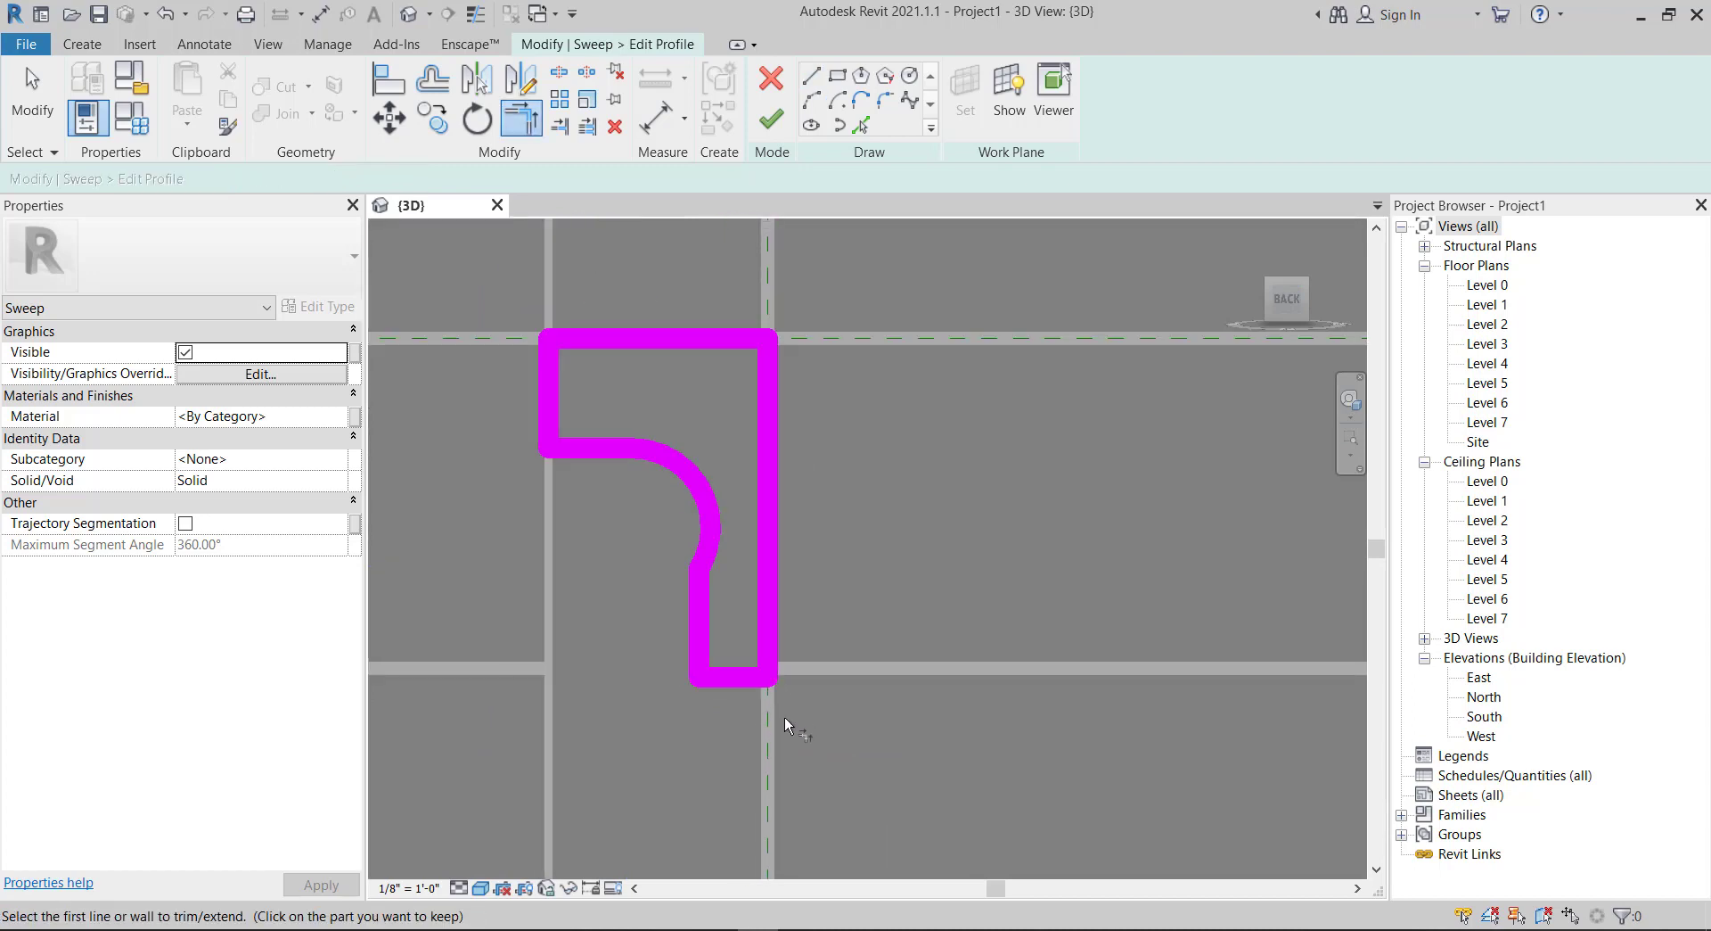
scroll(784, 717, "down", 2)
scroll(840, 401, "down", 3)
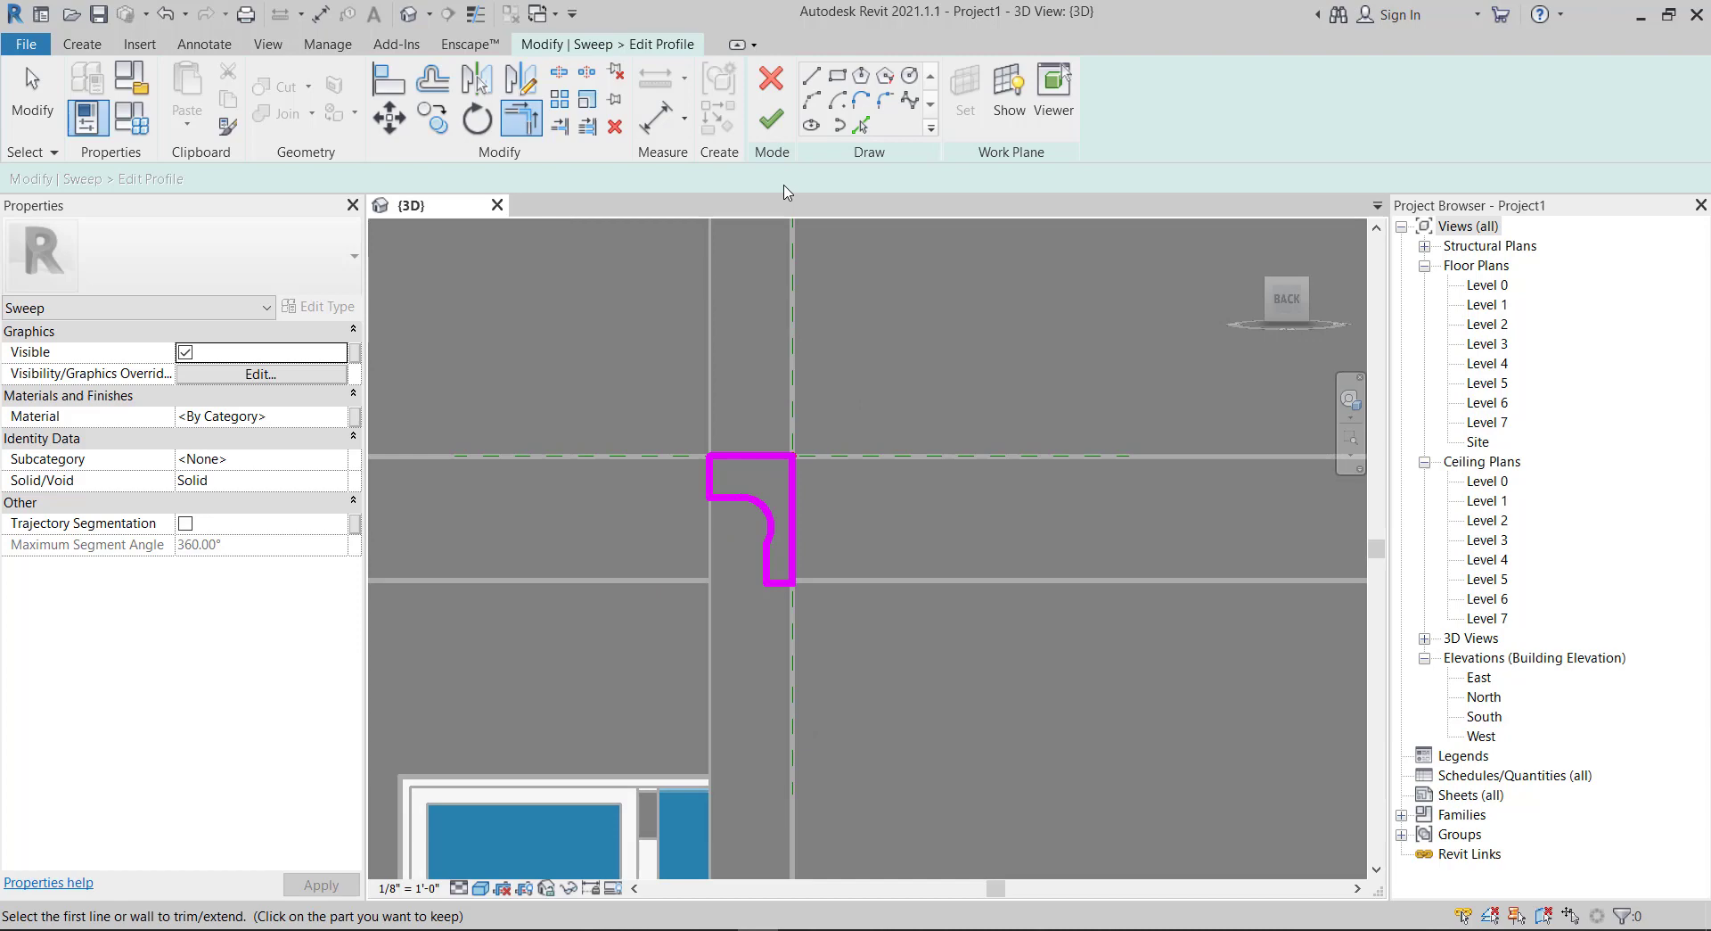
left_click(771, 118)
scroll(819, 462, "up", 1)
scroll(819, 462, "down", 1)
- Complete the sweep and orbit around to inspect the moulding wrapping the corner
left_click(771, 119)
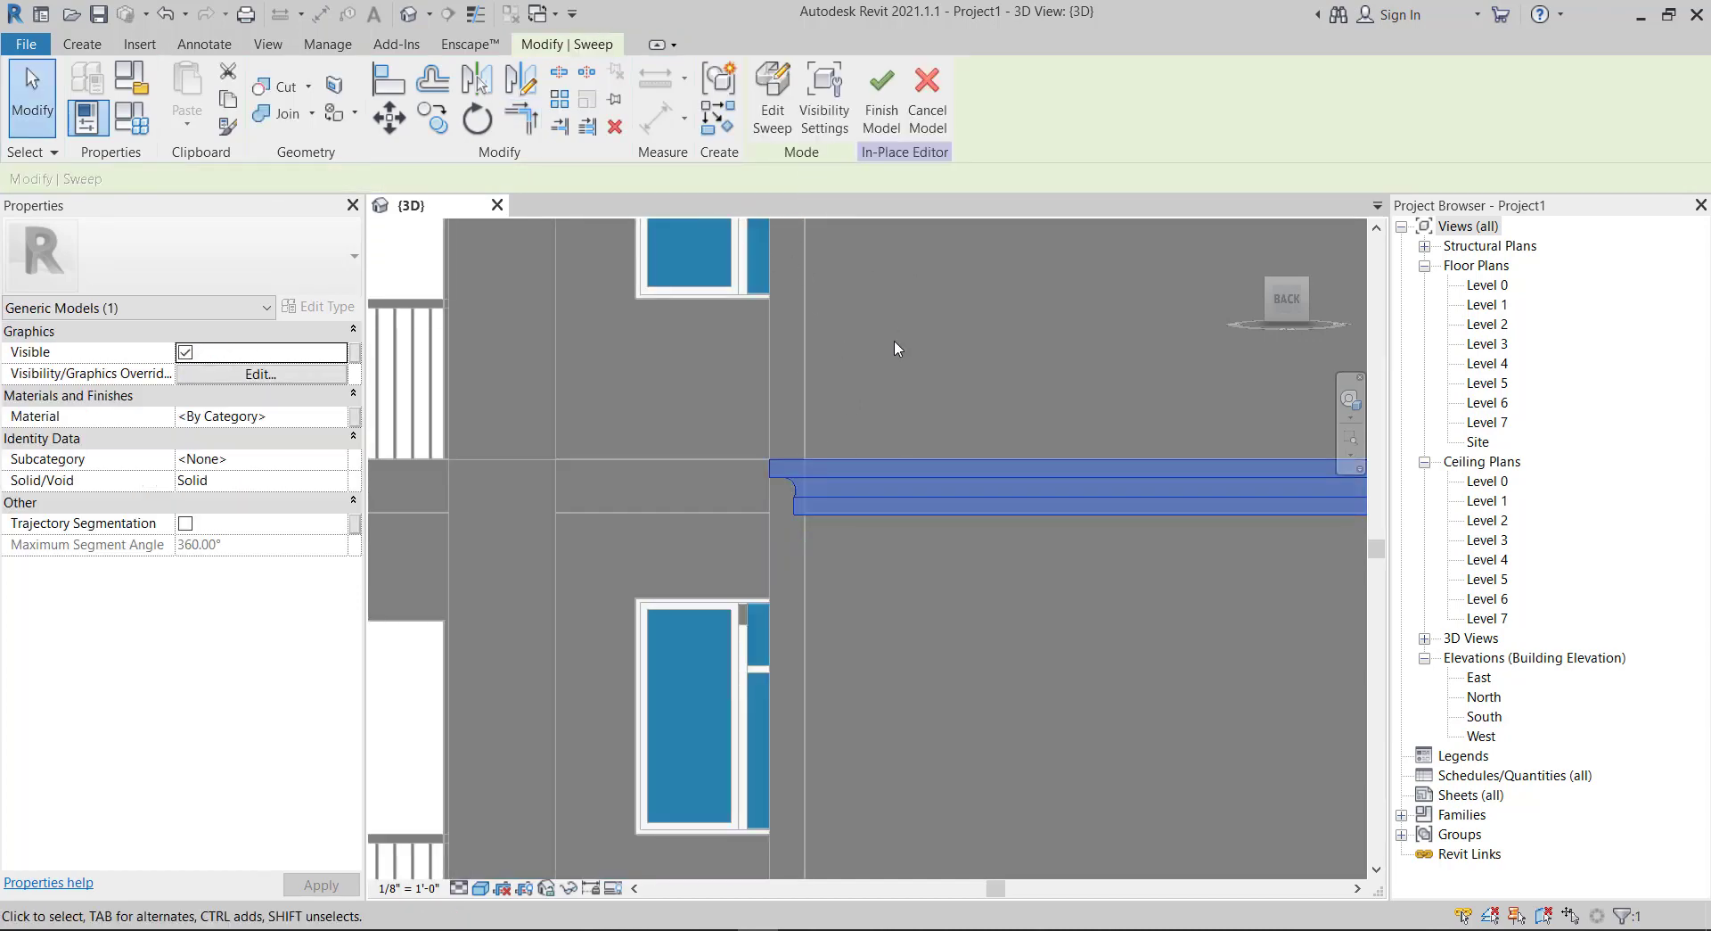
middle_click_drag(895, 340, 987, 382, "shift")
key("Escape")
scroll(854, 398, "down", 4)
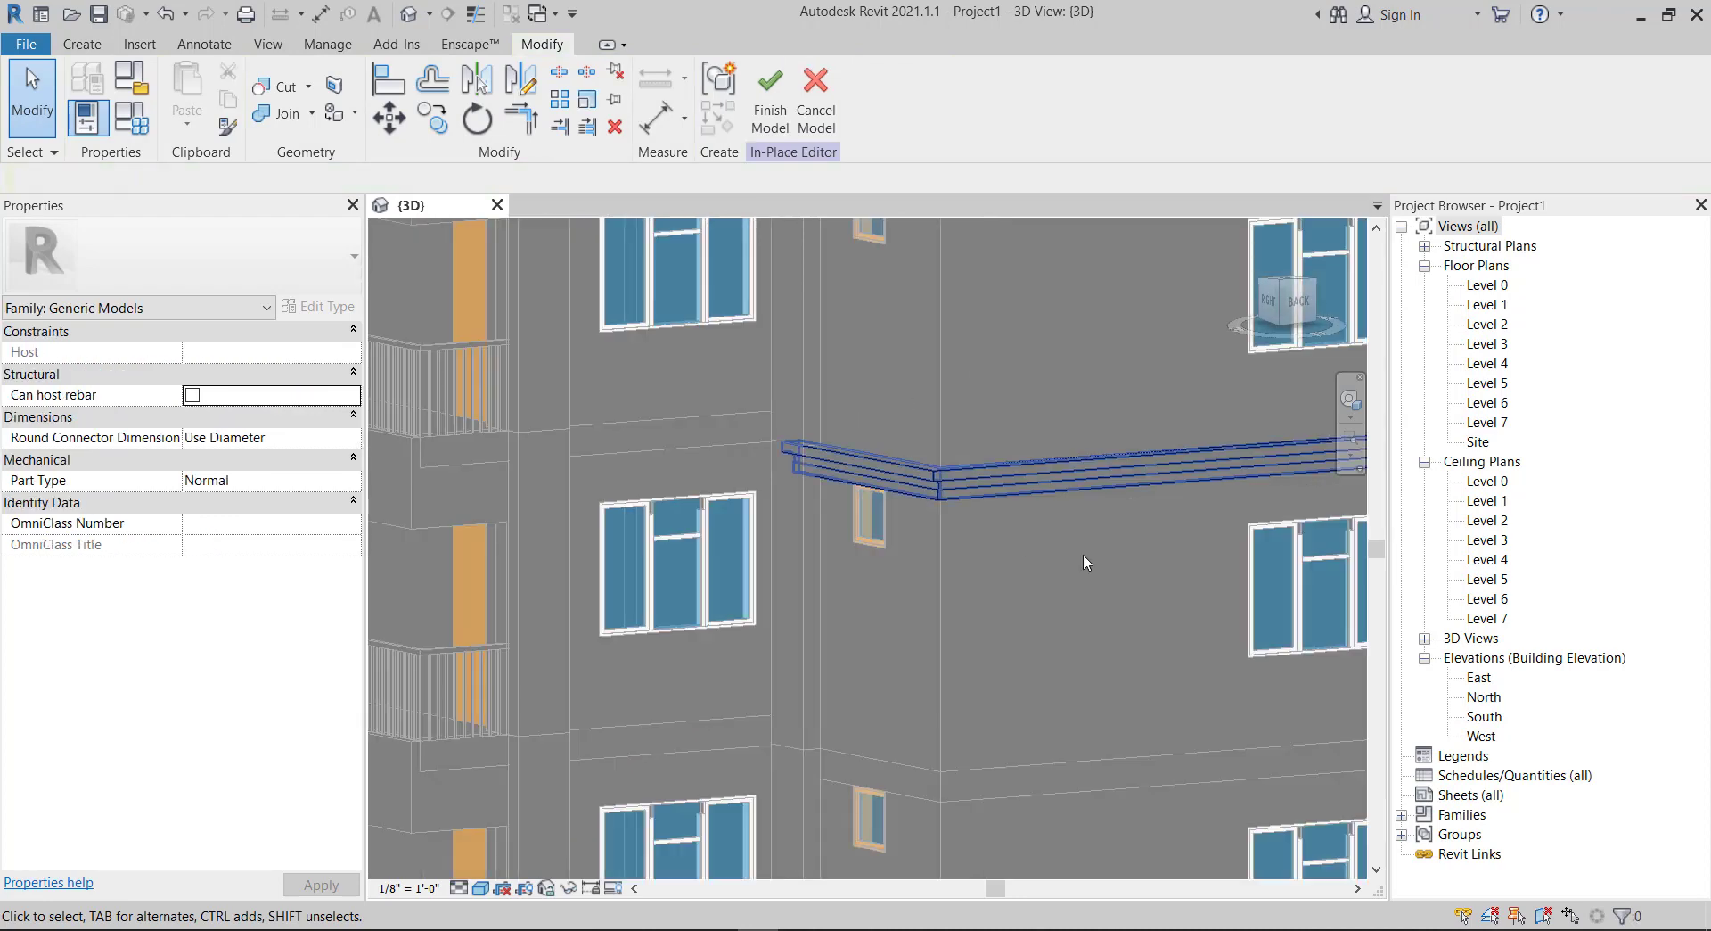
mouse_move(1083, 554)
middle_mouse_down("shift")
mouse_move(981, 604)
mouse_move(634, 540)
middle_mouse_up("shift")
scroll(982, 604, "up", 1)
scroll(634, 540, "up", 2)
scroll(533, 455, "up", 1)
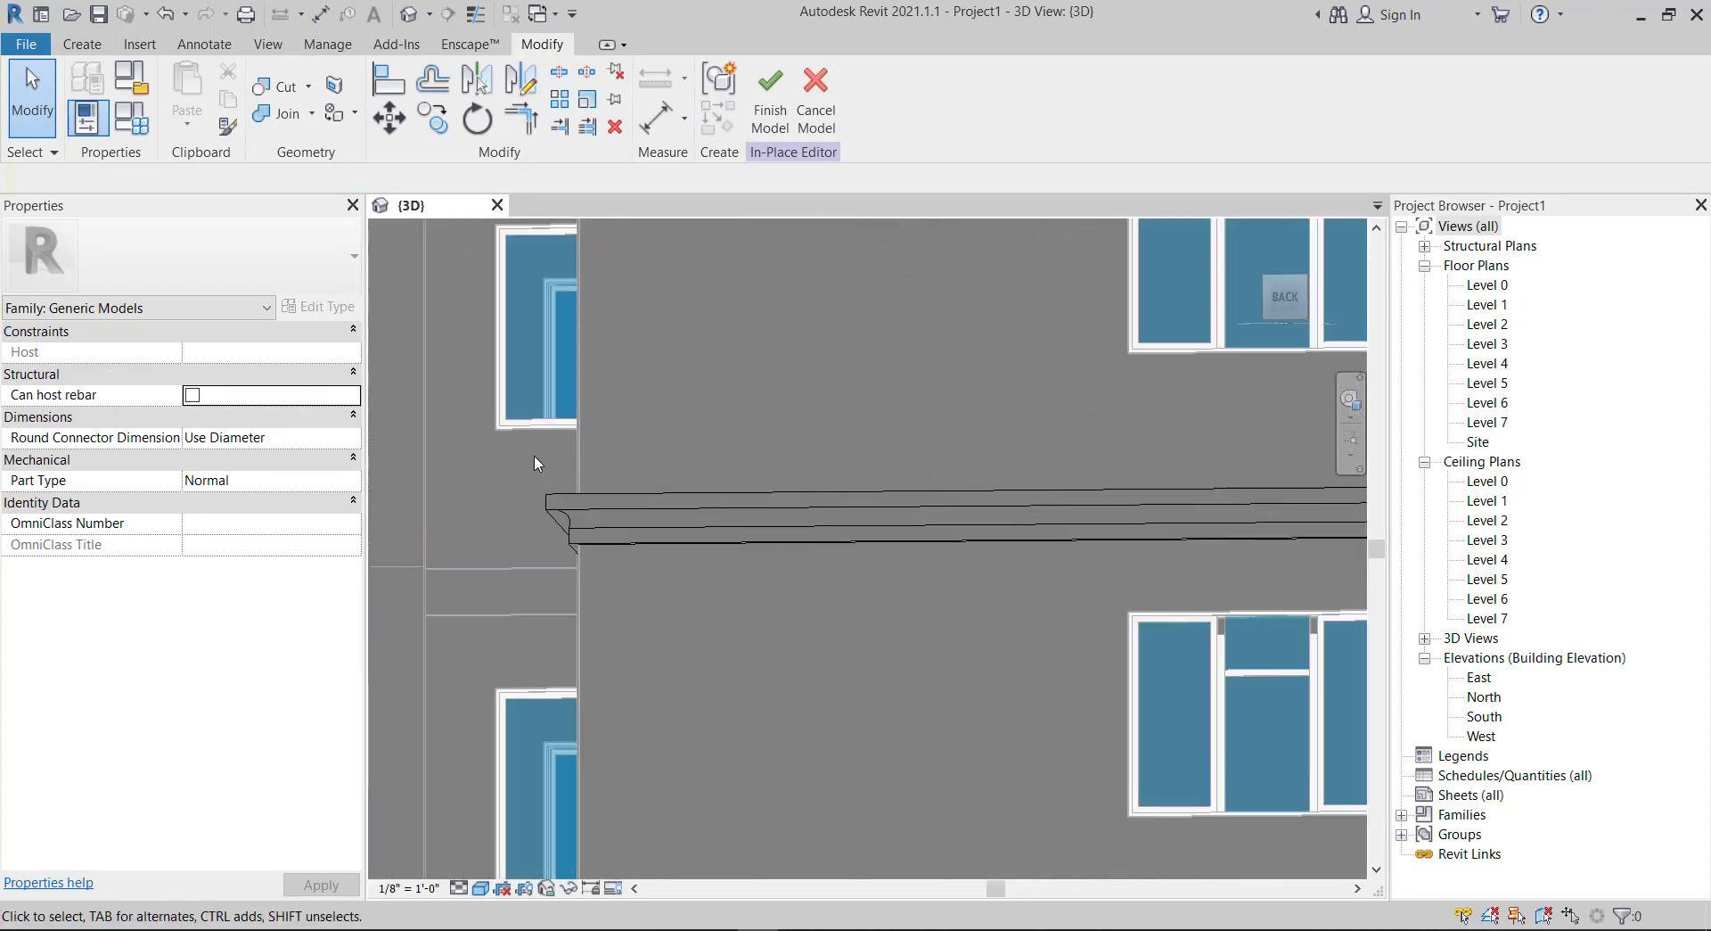
scroll(645, 612, "up", 1)
scroll(541, 575, "up", 2)
scroll(810, 566, "down", 2)
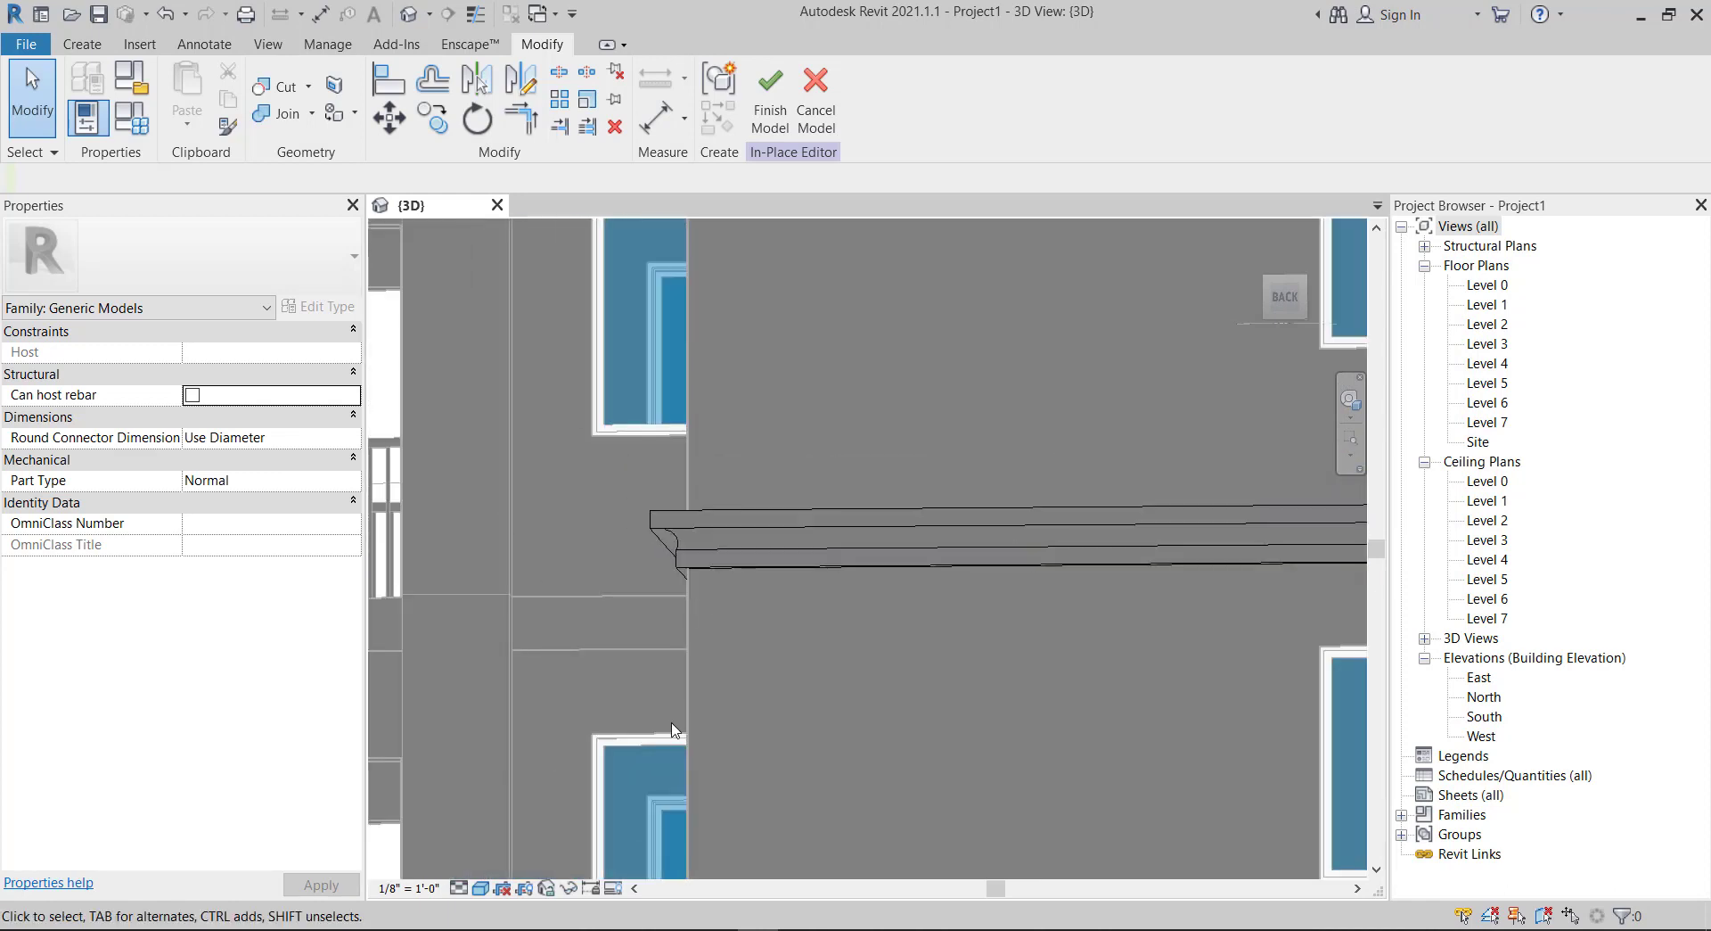
left_click(482, 887)
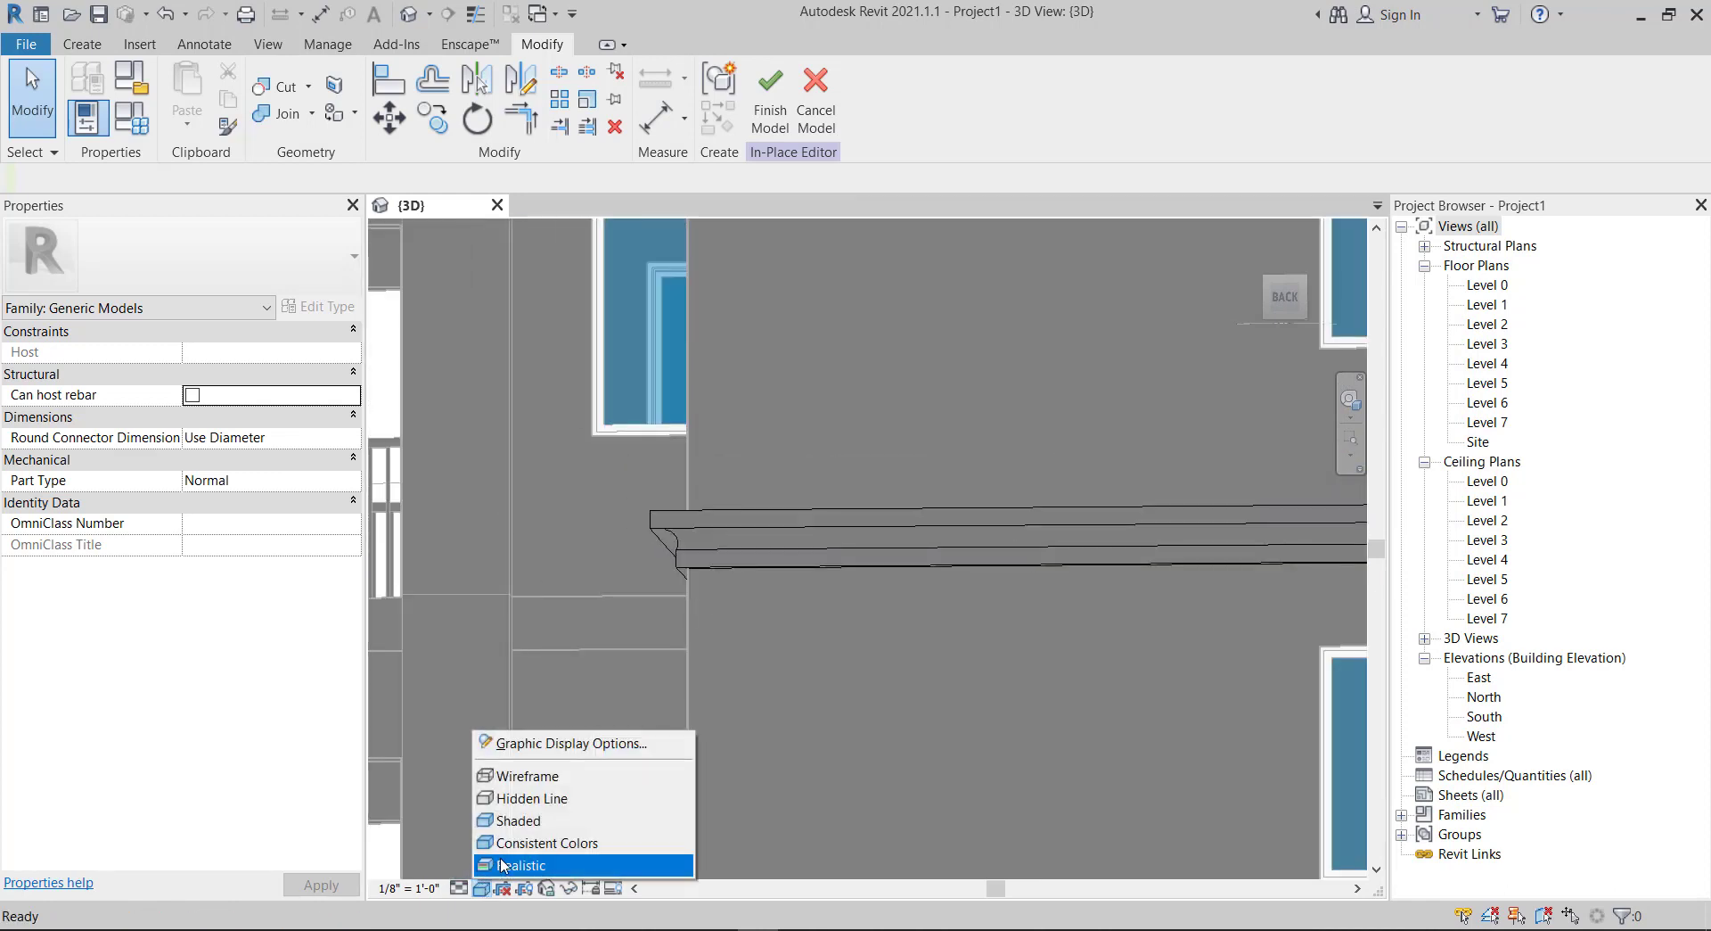
- Switch to the Realistic visual style and orbit to inspect the moulding
left_click(502, 864)
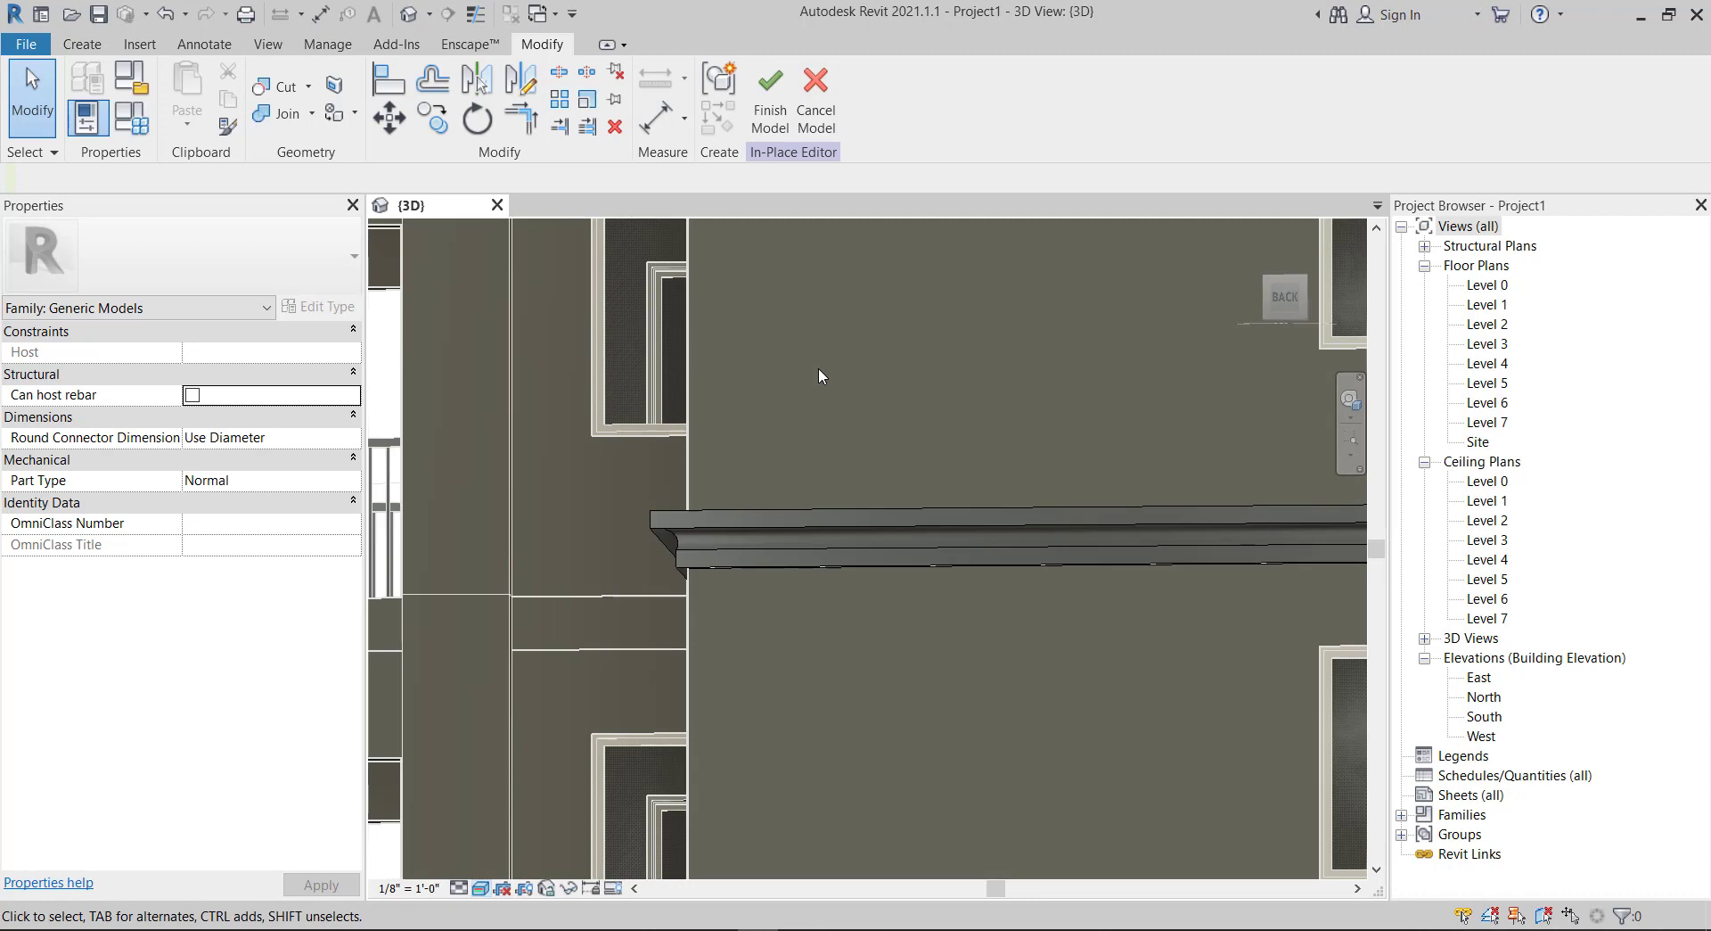
mouse_move(818, 367)
middle_mouse_down("shift")
mouse_move(868, 458)
mouse_move(766, 446)
middle_mouse_up("shift")
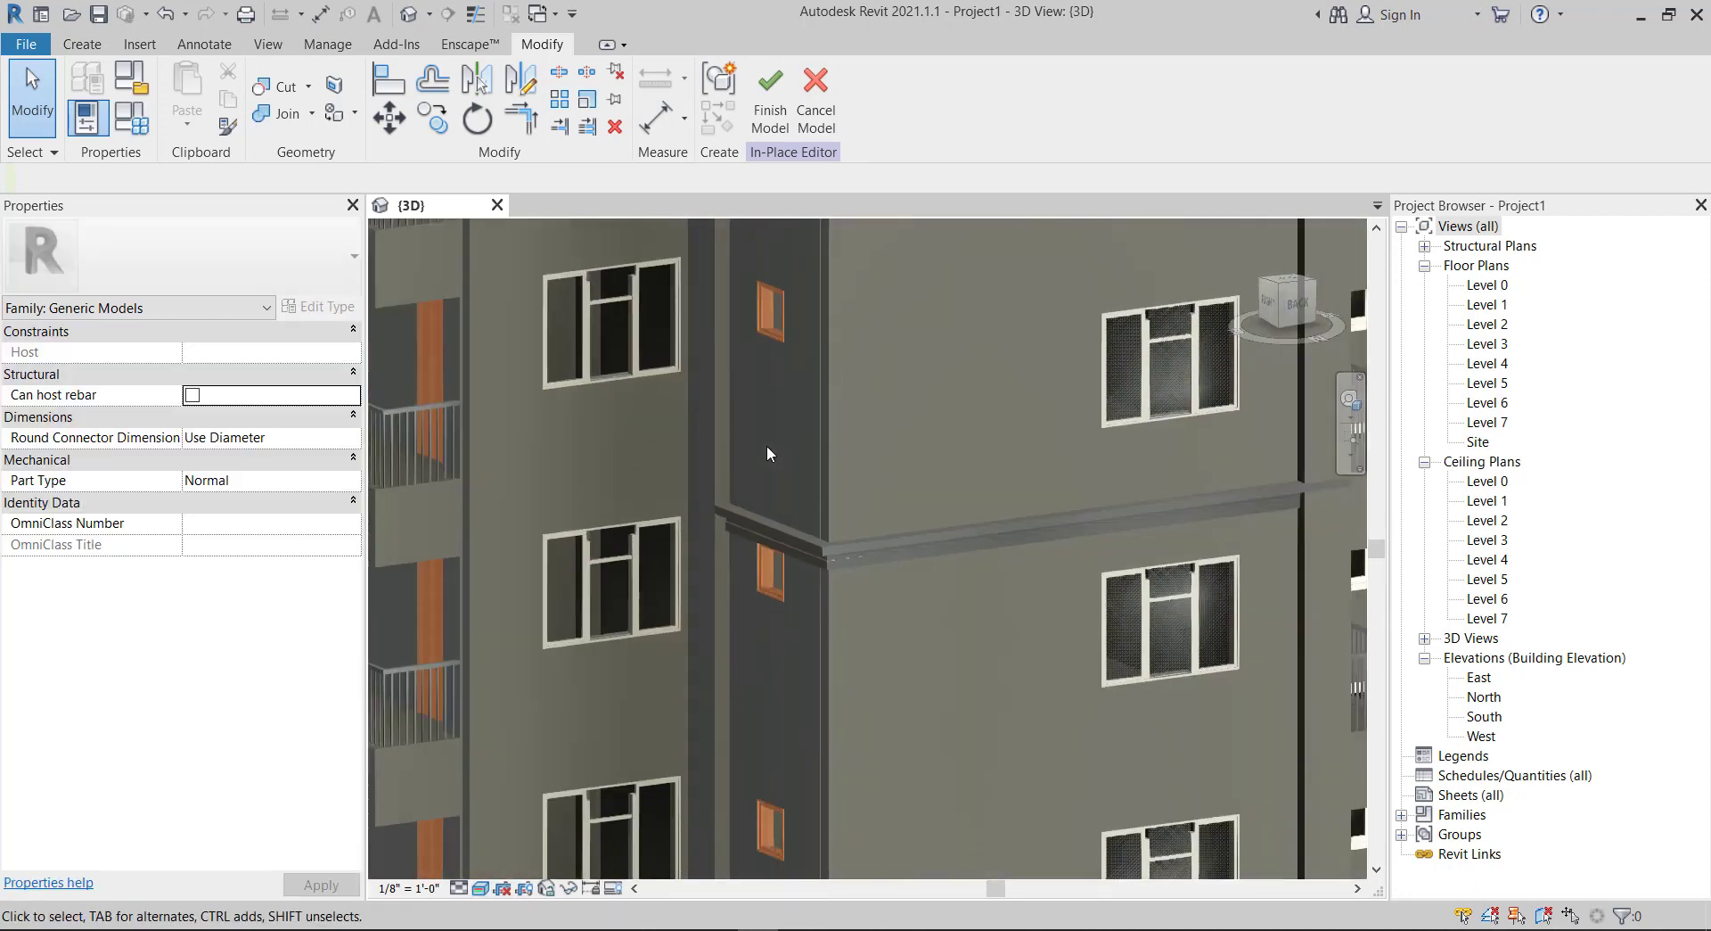
scroll(956, 596, "up", 2)
scroll(761, 610, "down", 2)
scroll(973, 566, "up", 3)
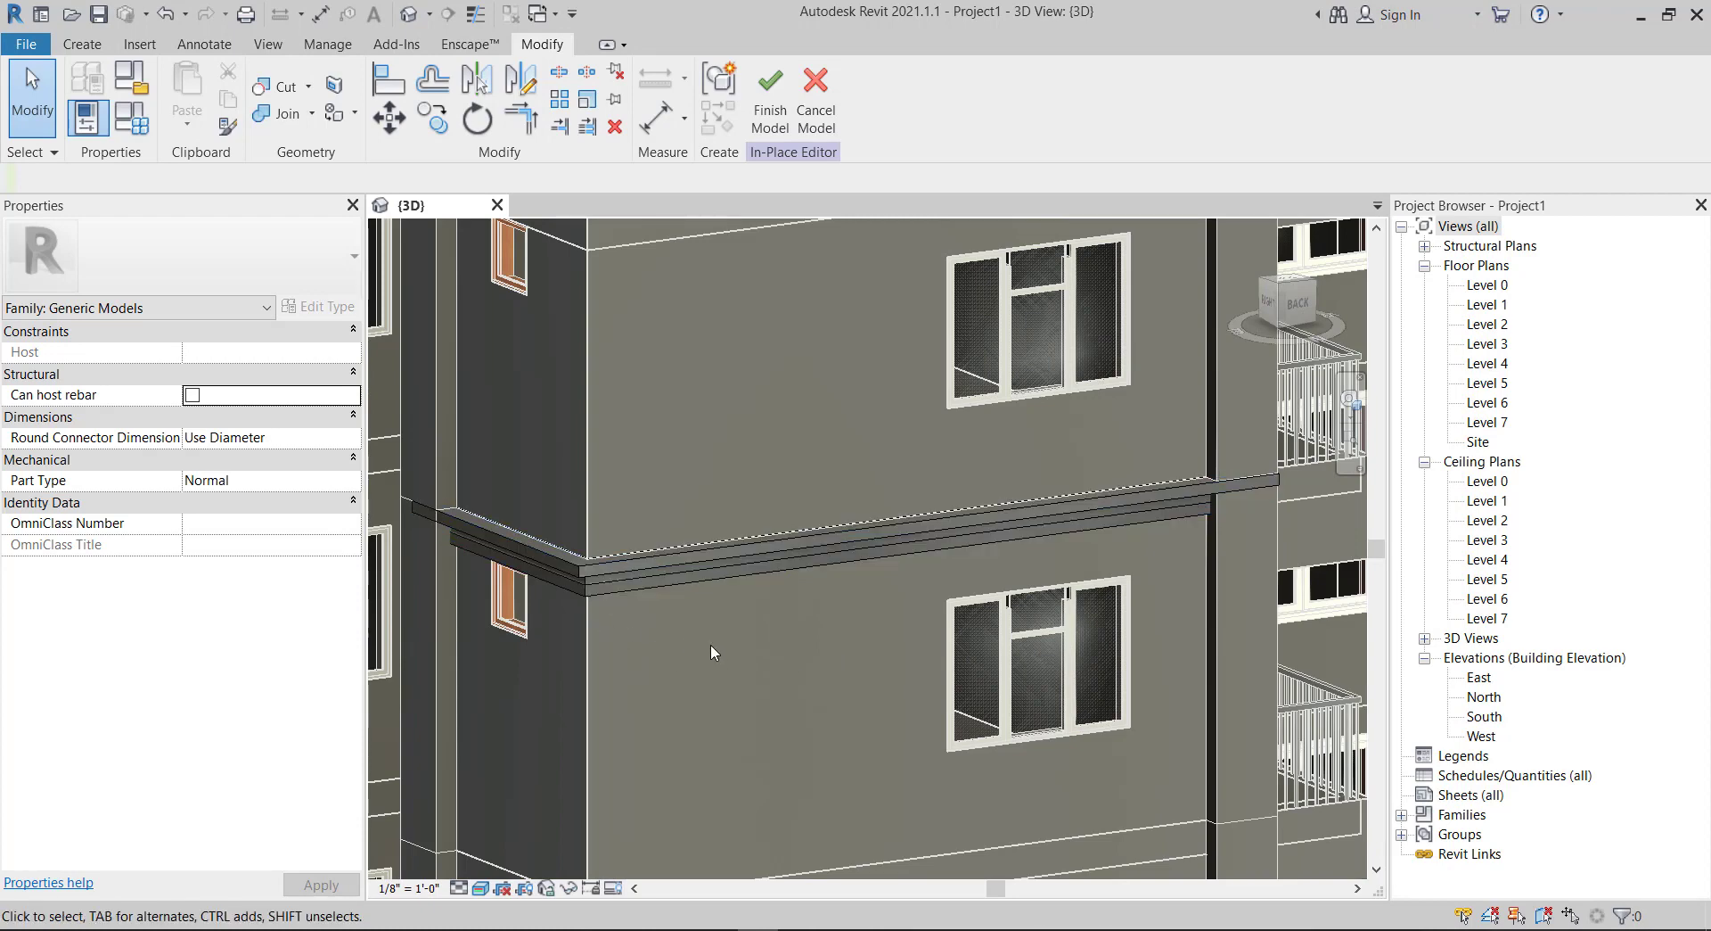
mouse_move(763, 665)
middle_mouse_down("shift")
mouse_move(799, 704)
mouse_move(623, 615)
mouse_move(611, 694)
middle_mouse_up("shift")
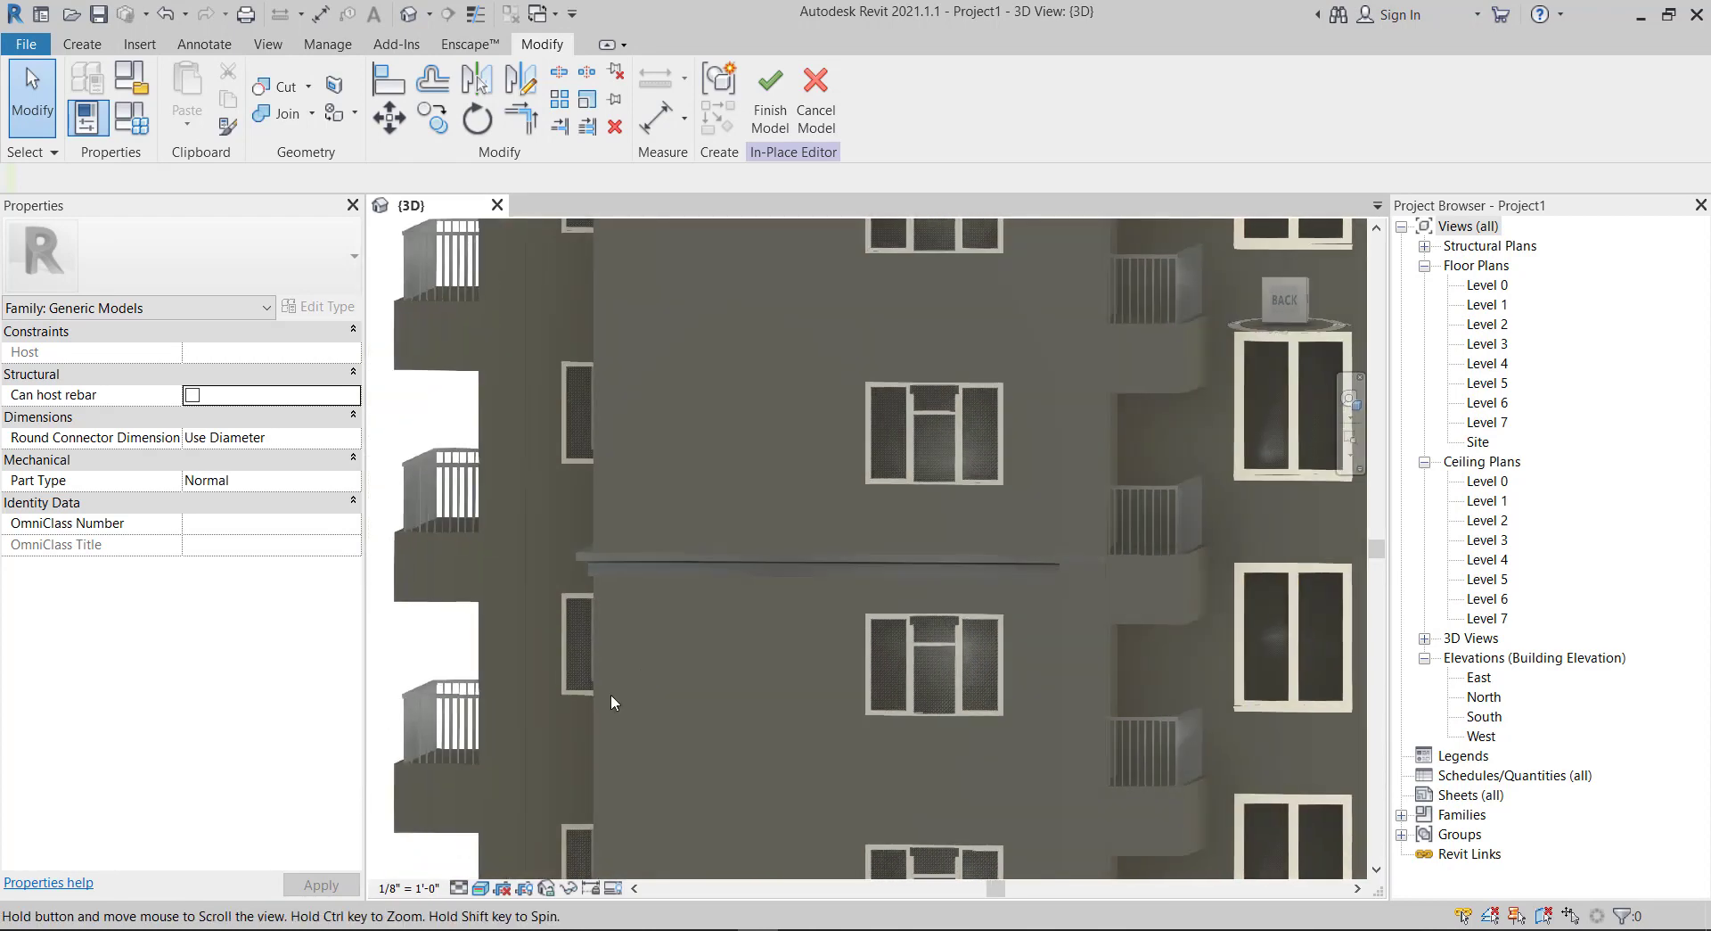
- Change the visual style to Consistent Colors and zoom out
left_click(487, 889)
left_click(541, 841)
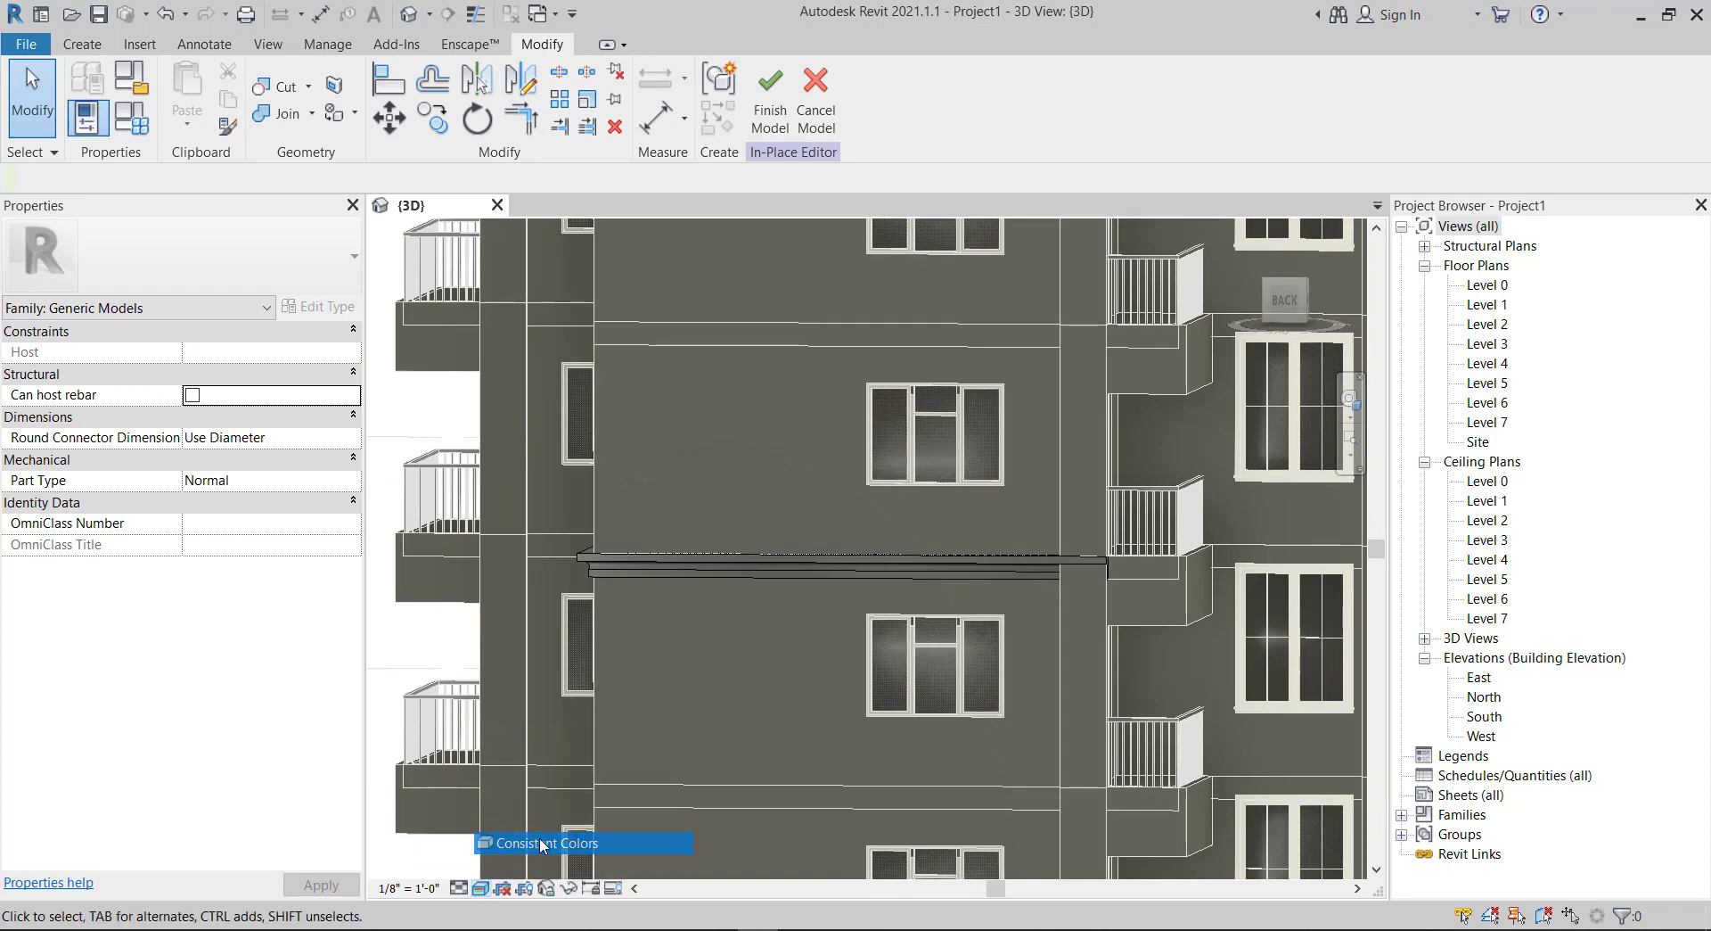
scroll(686, 640, "down", 3)
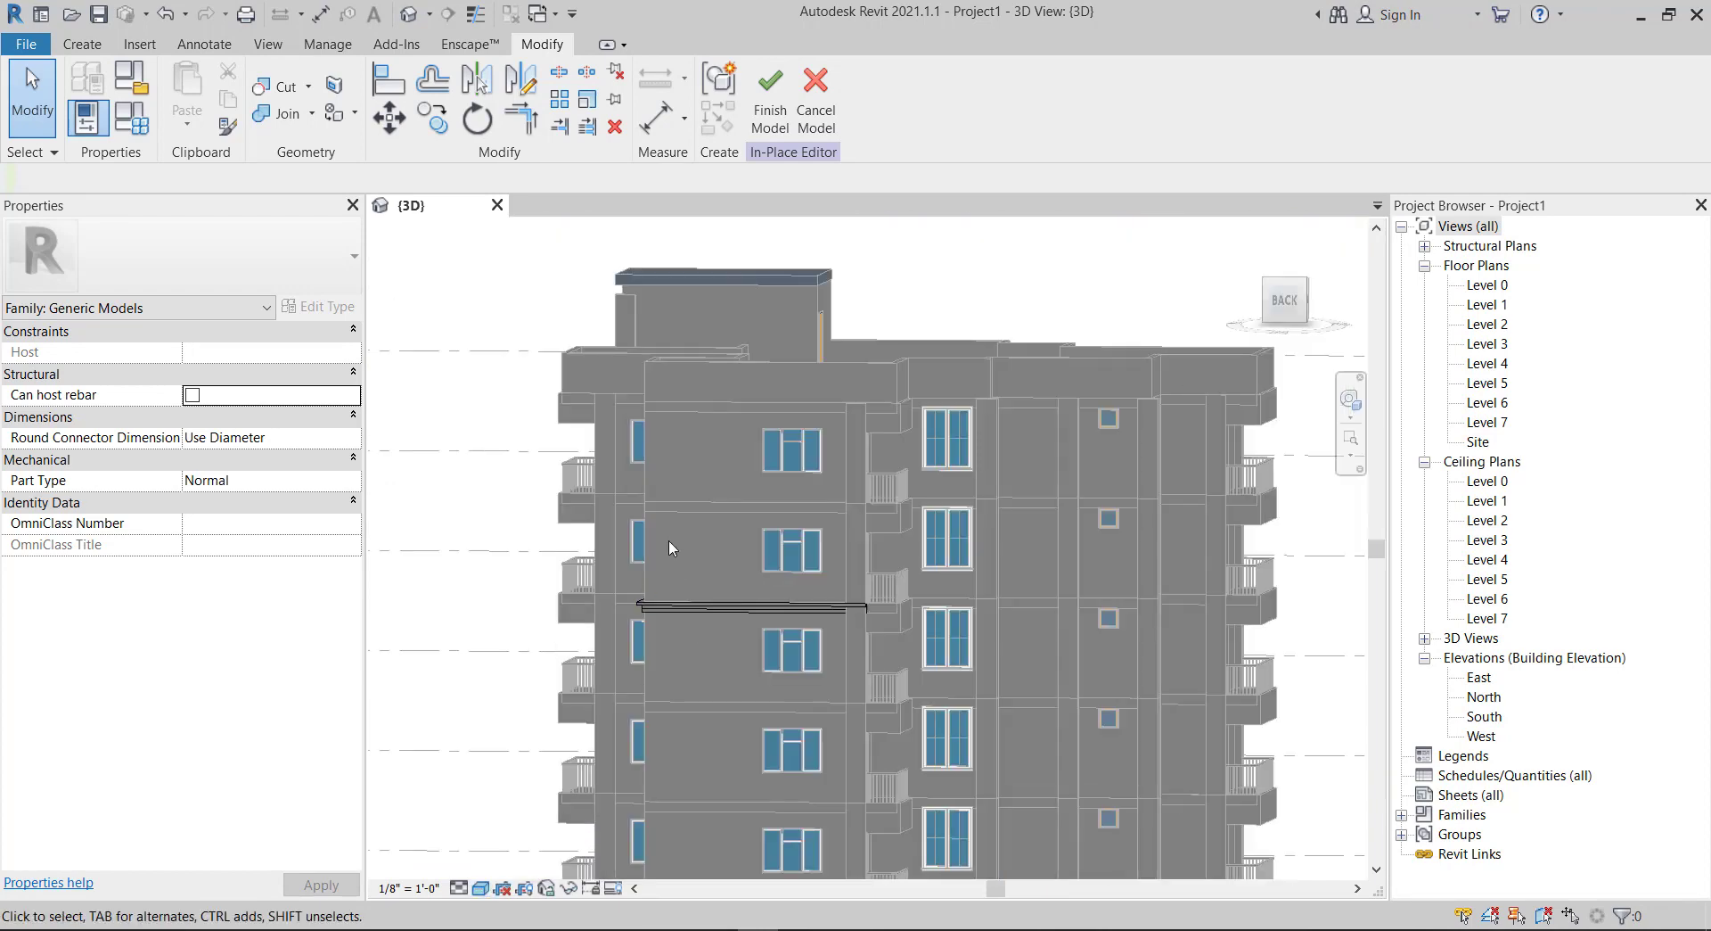
scroll(668, 538, "up", 2)
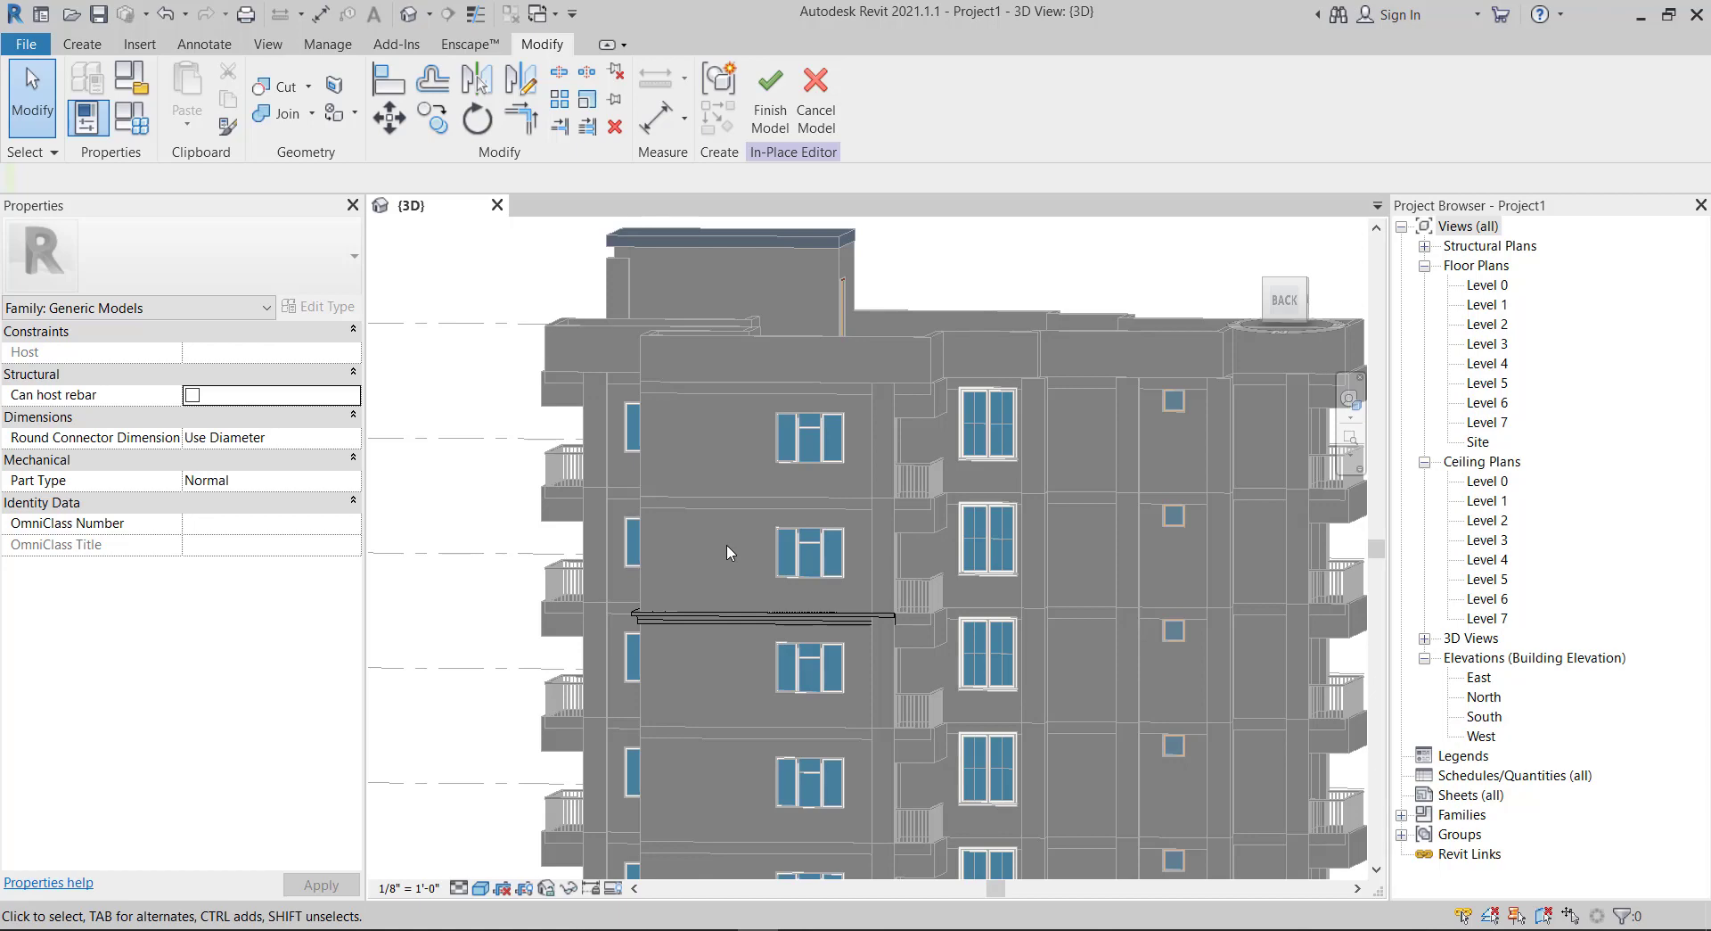
left_click(82, 43)
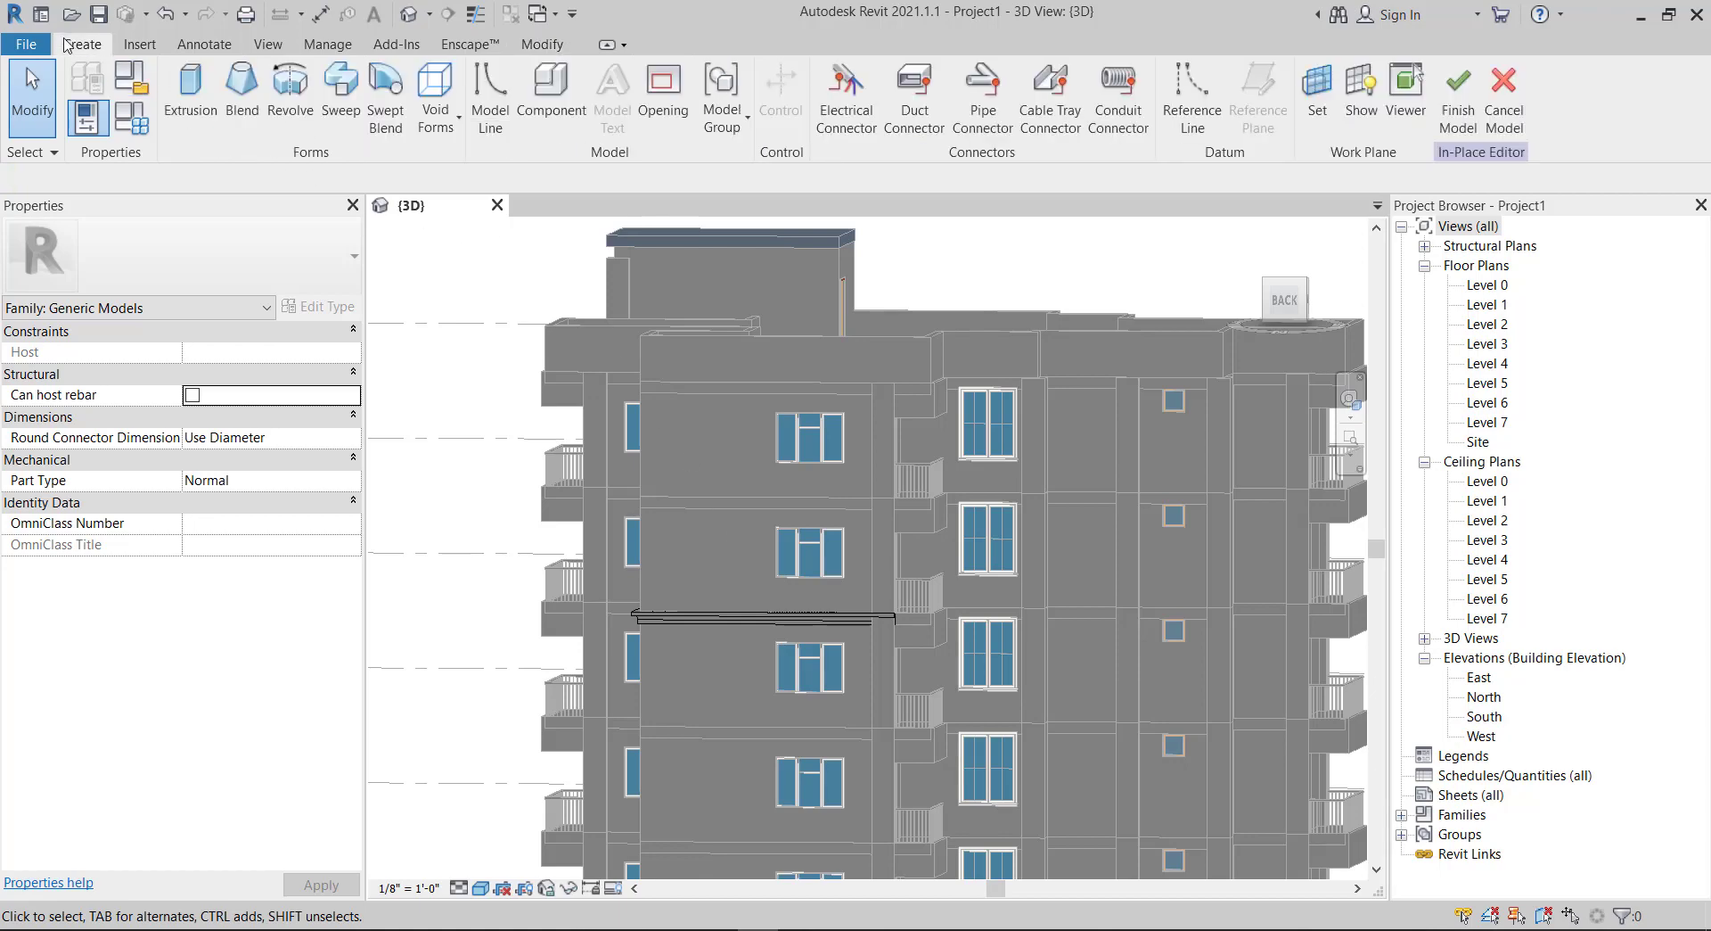
left_click(353, 89)
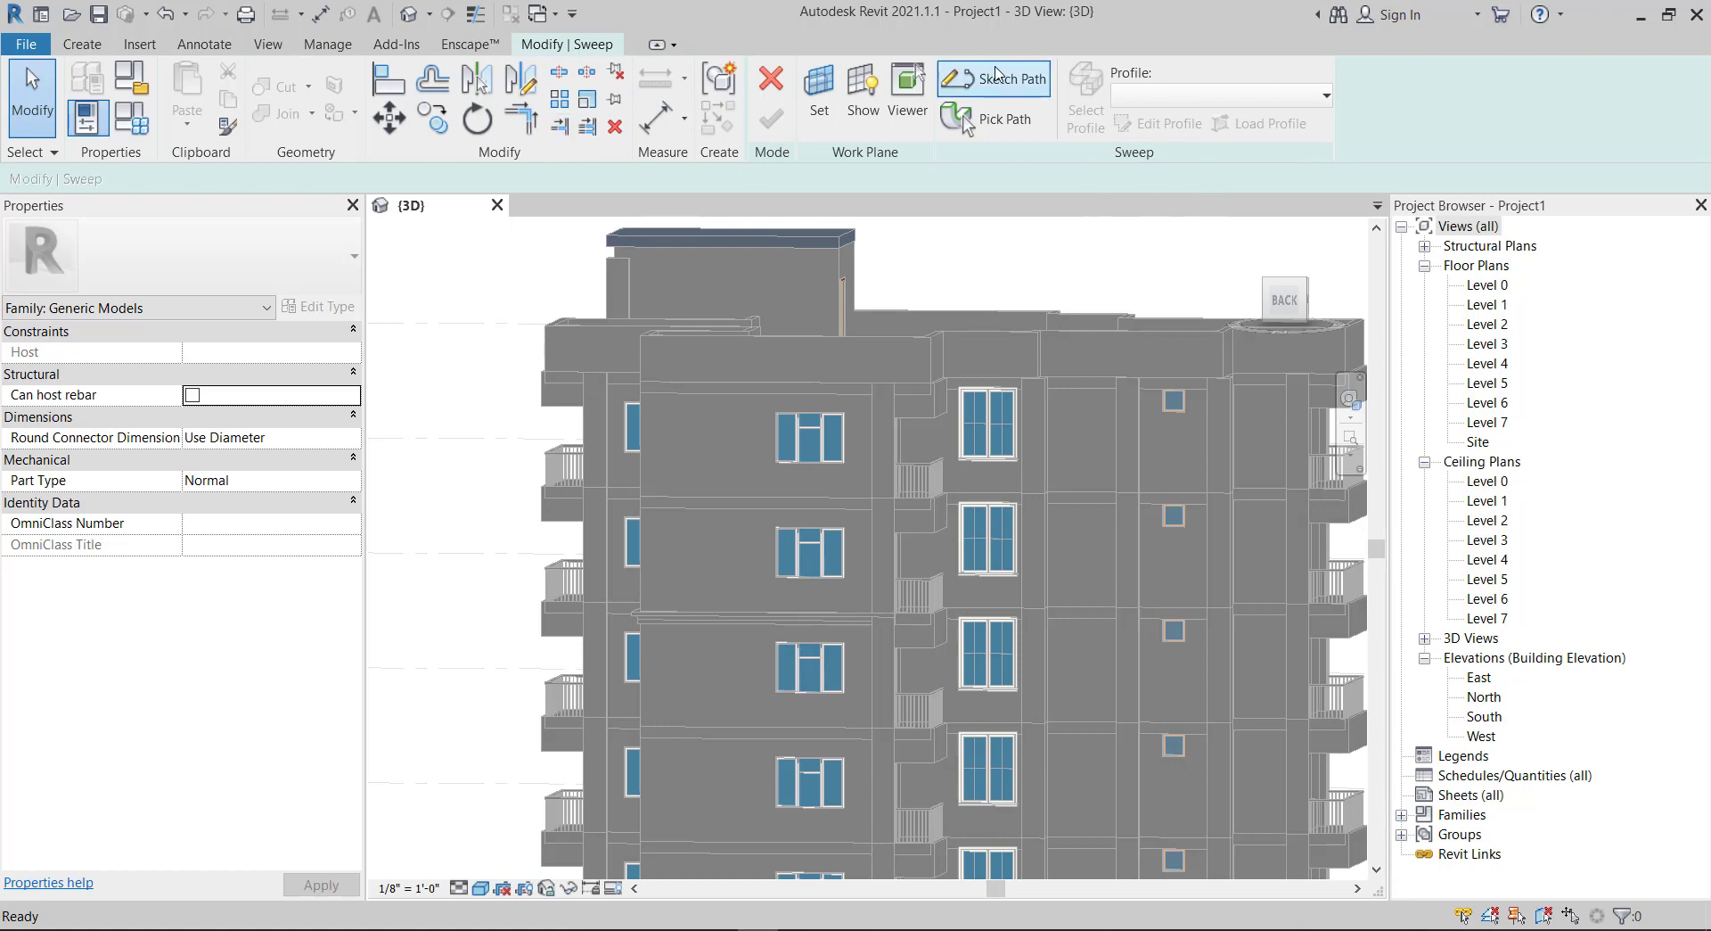
scroll(876, 515, "down", 2)
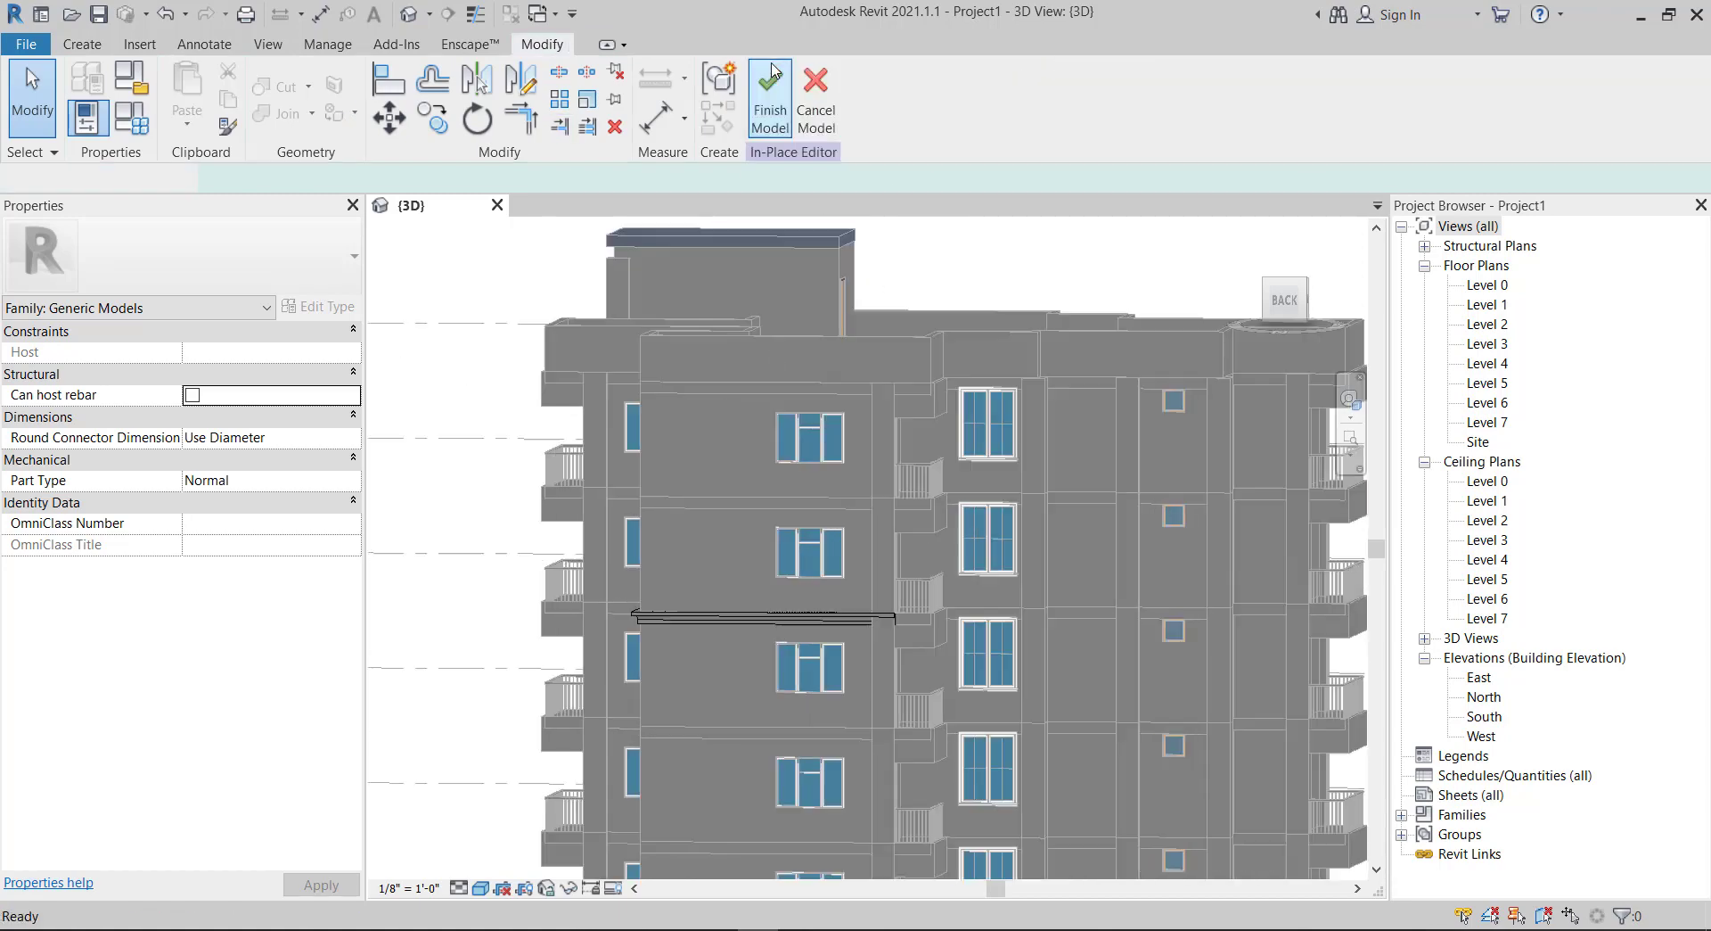
left_click(770, 79)
scroll(888, 531, "up", 2)
mouse_move(725, 553)
middle_mouse_down("shift")
mouse_move(757, 534)
mouse_move(873, 579)
middle_mouse_up("shift")
scroll(784, 419, "up", 4)
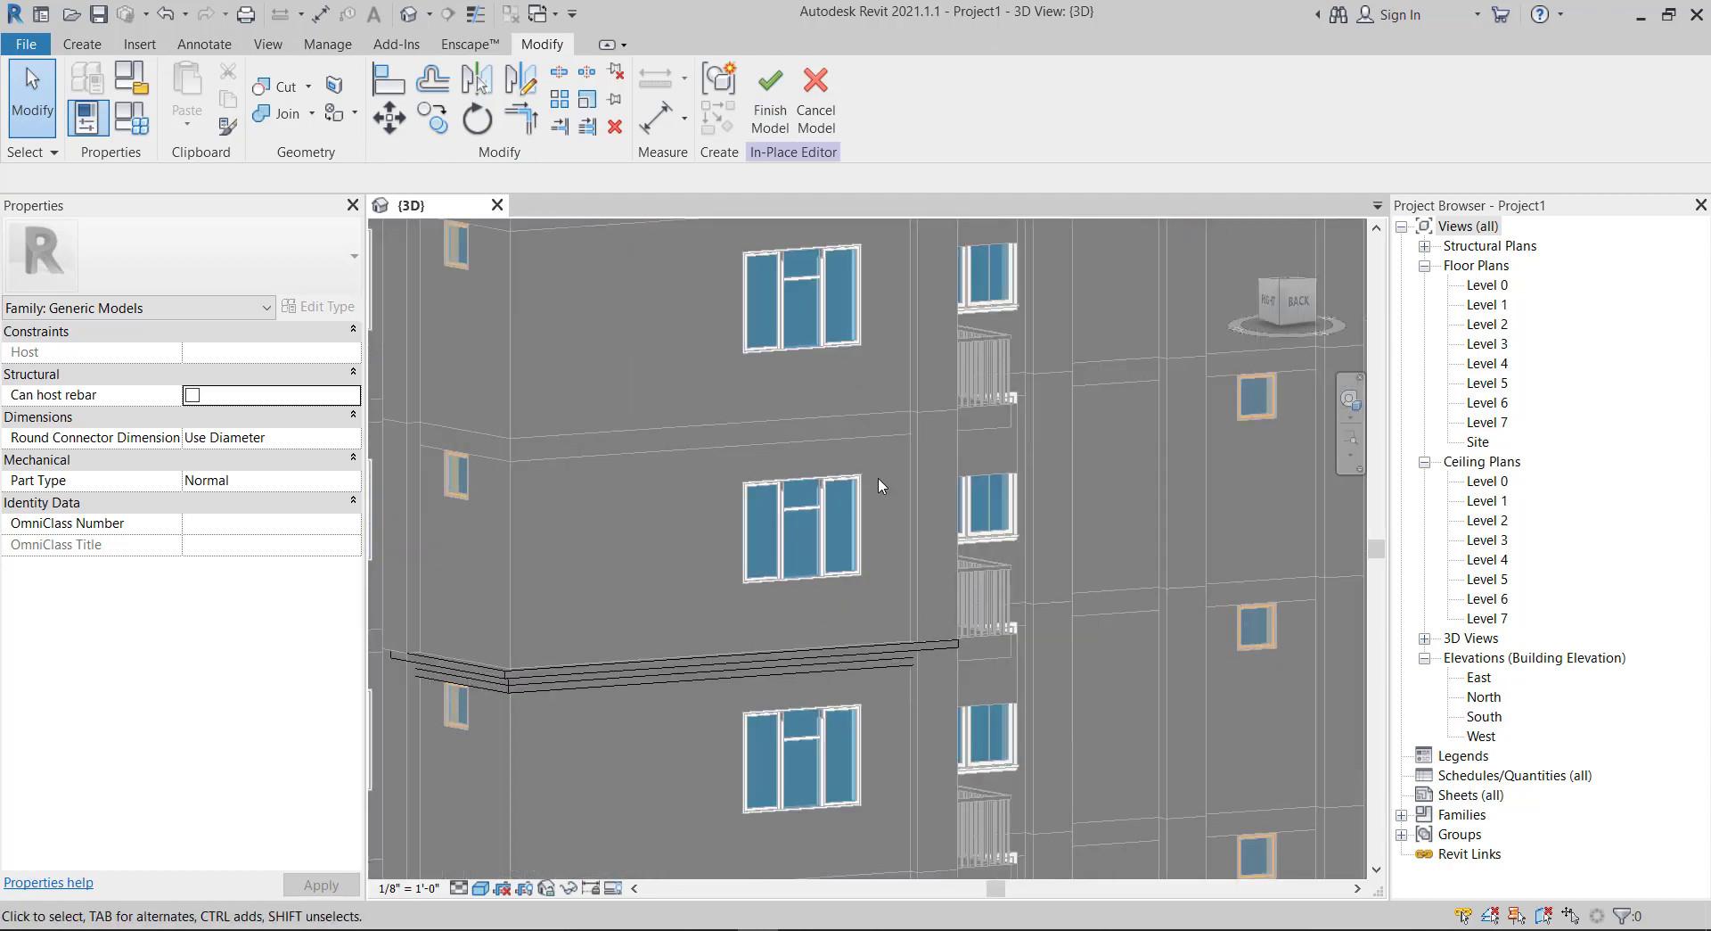
scroll(879, 484, "up", 2)
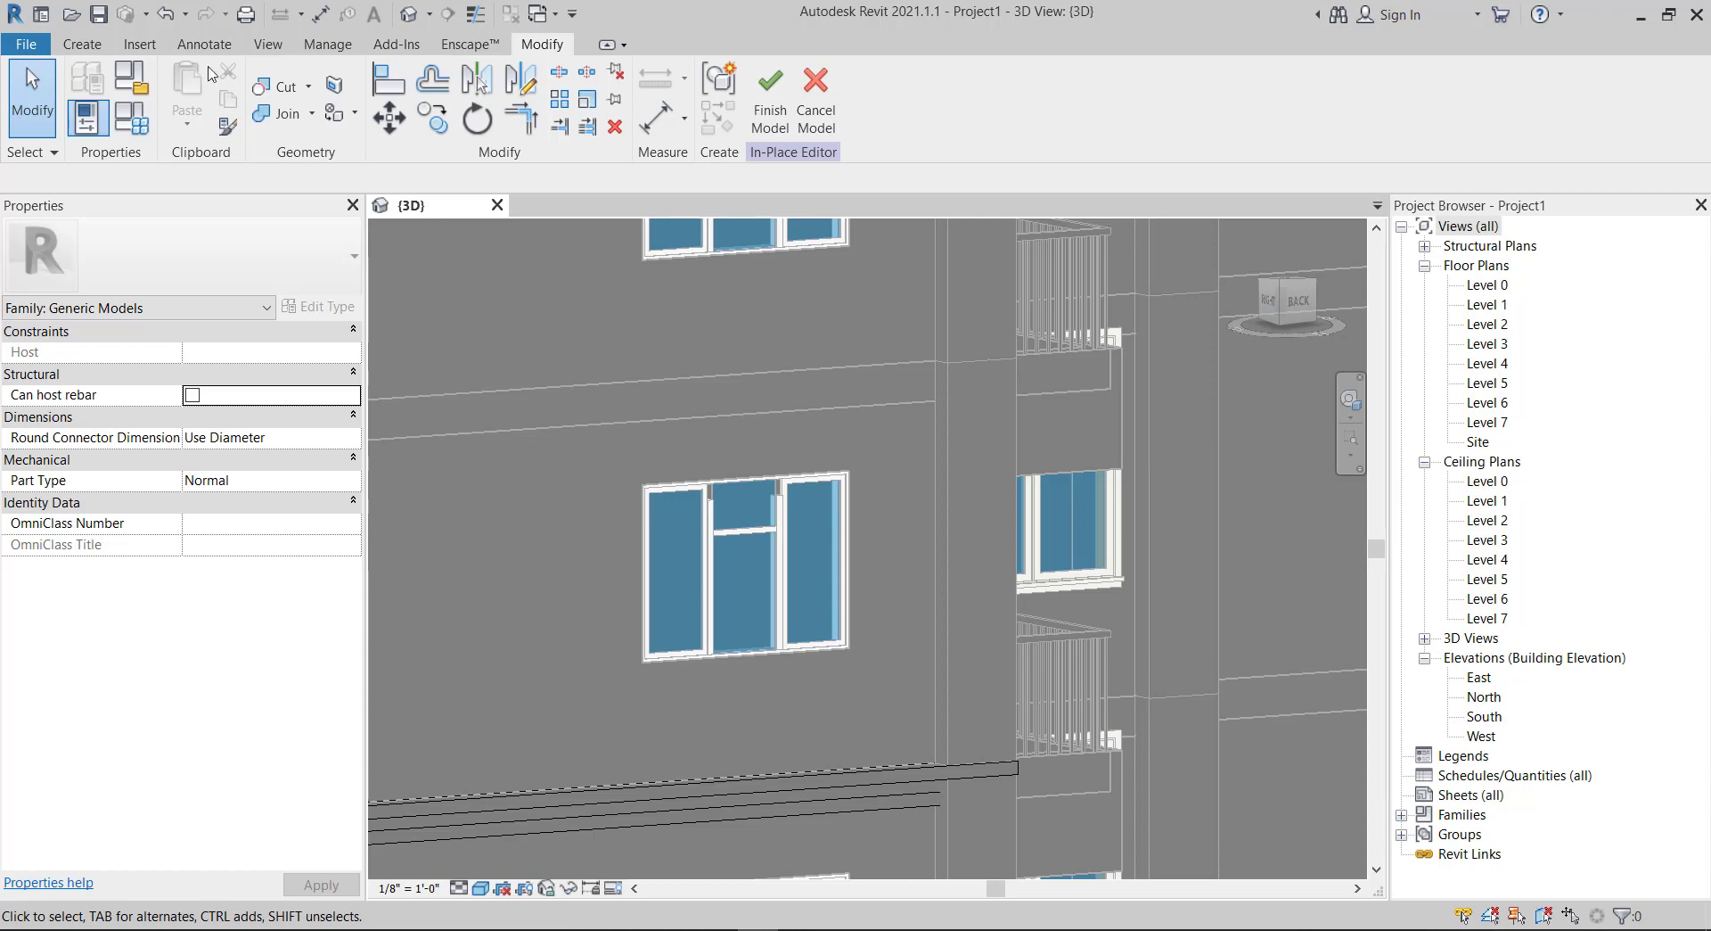
- Start a new extrusion with the rectangle tool and center the facade window in view
left_click(78, 45)
left_click(183, 98)
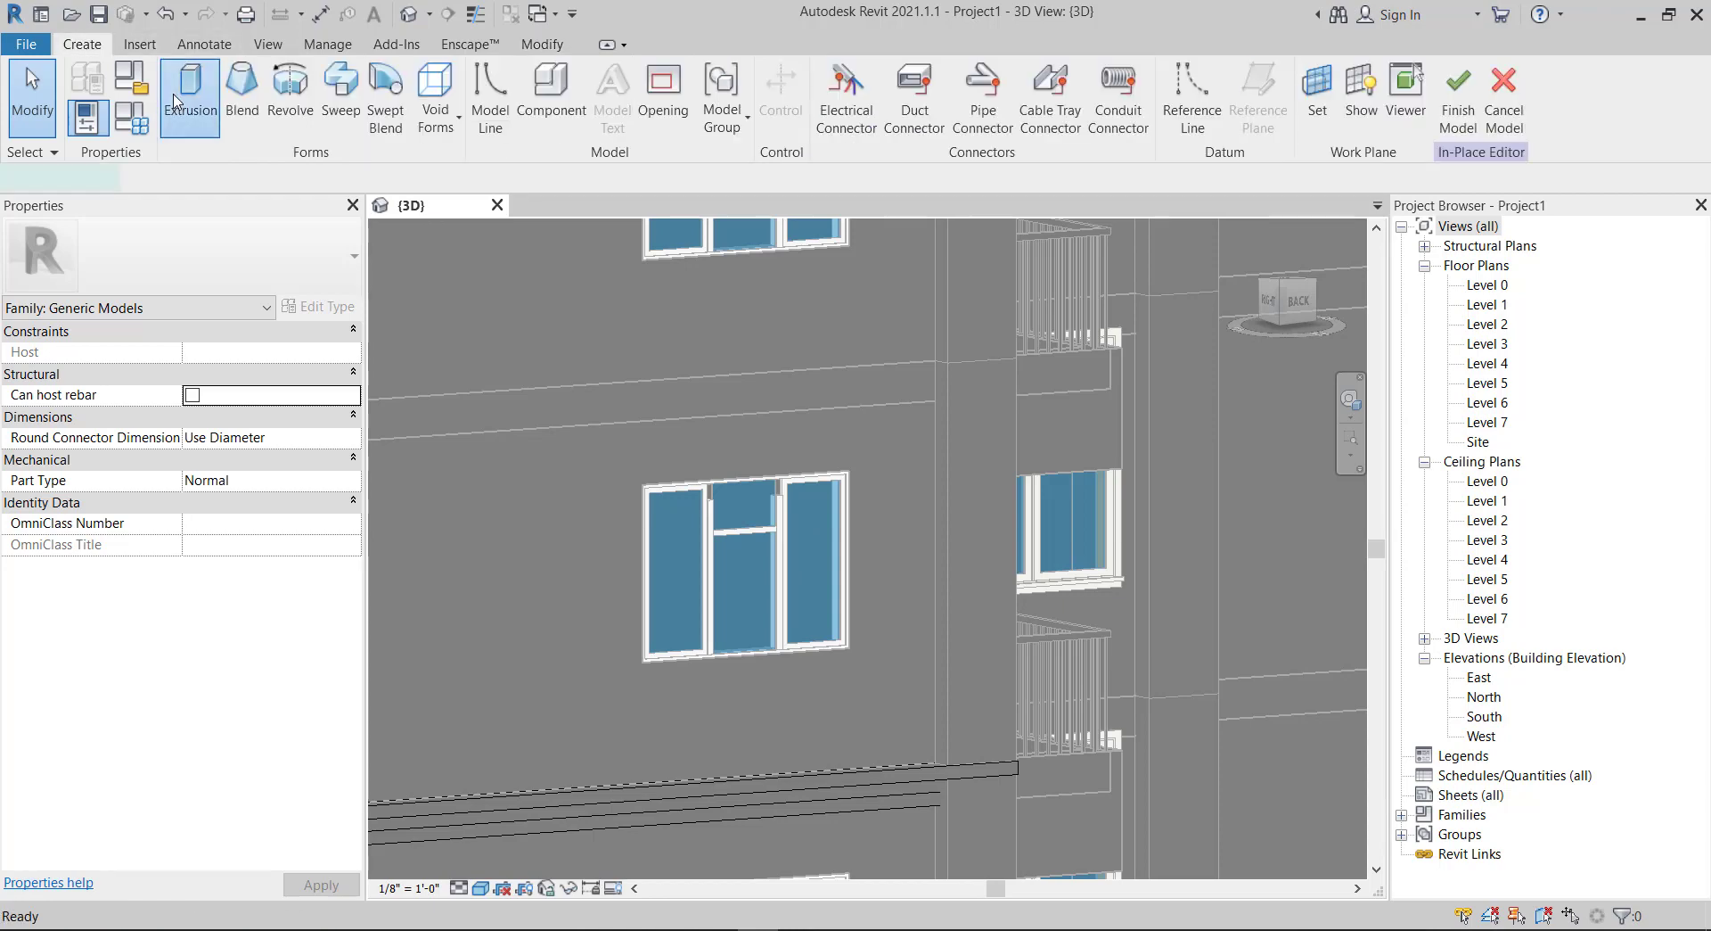
left_click(837, 76)
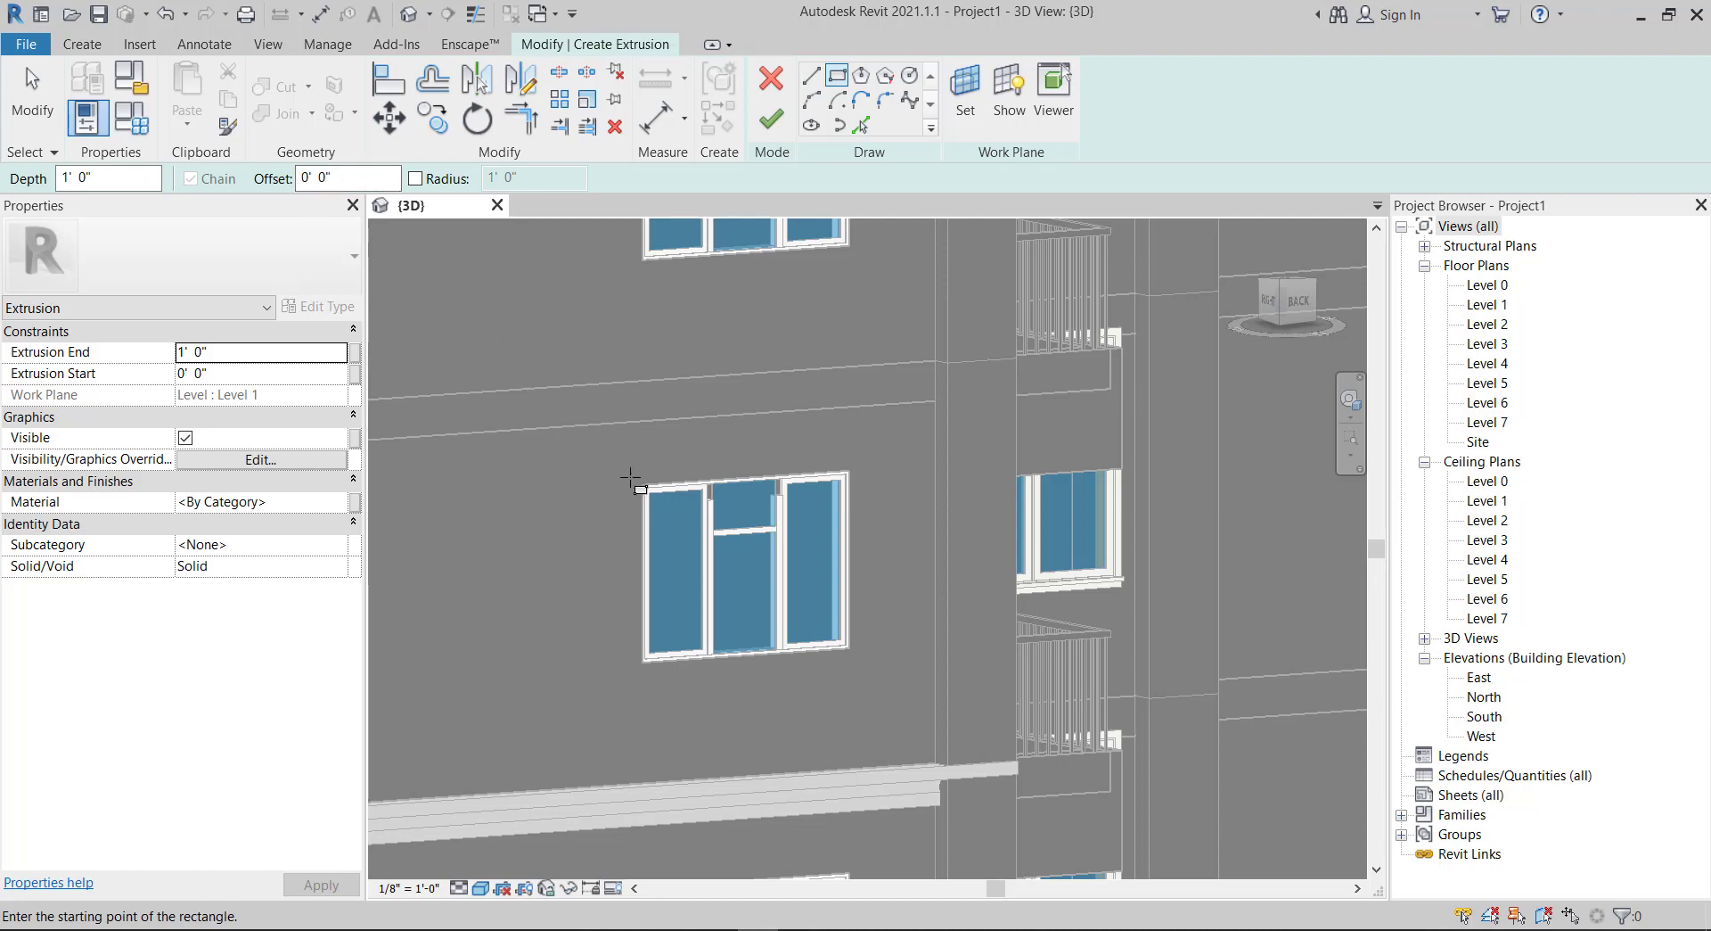
middle_click_drag(635, 479, 526, 465)
scroll(526, 465, "up", 1)
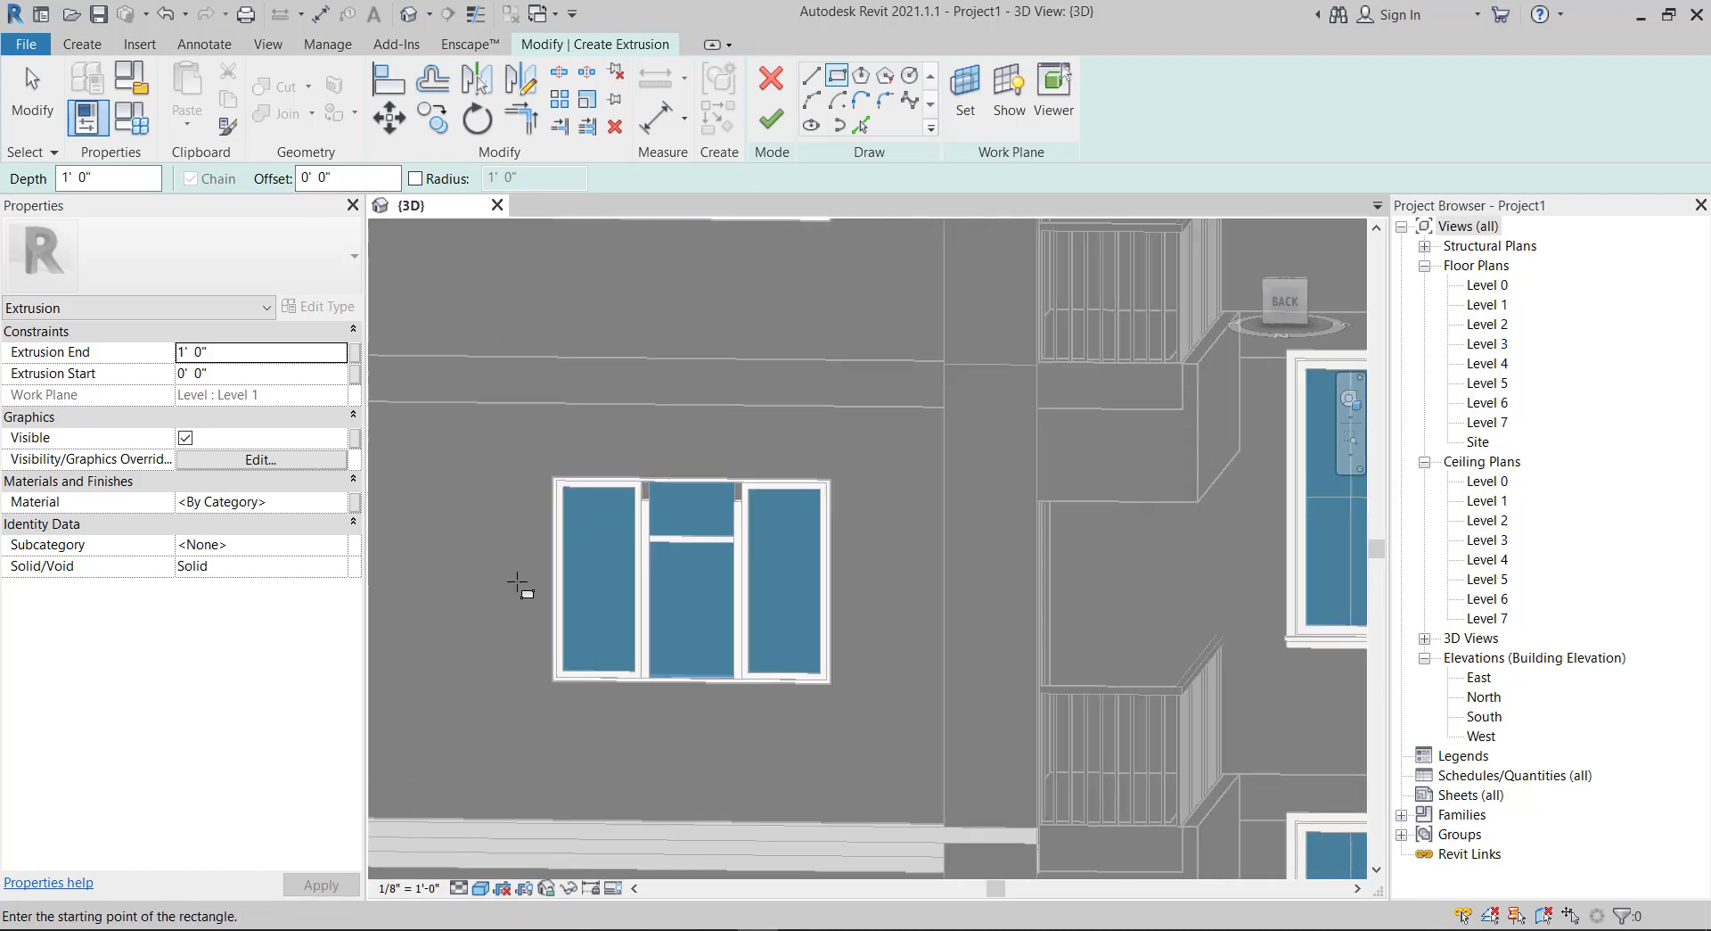
scroll(534, 454, "up", 3)
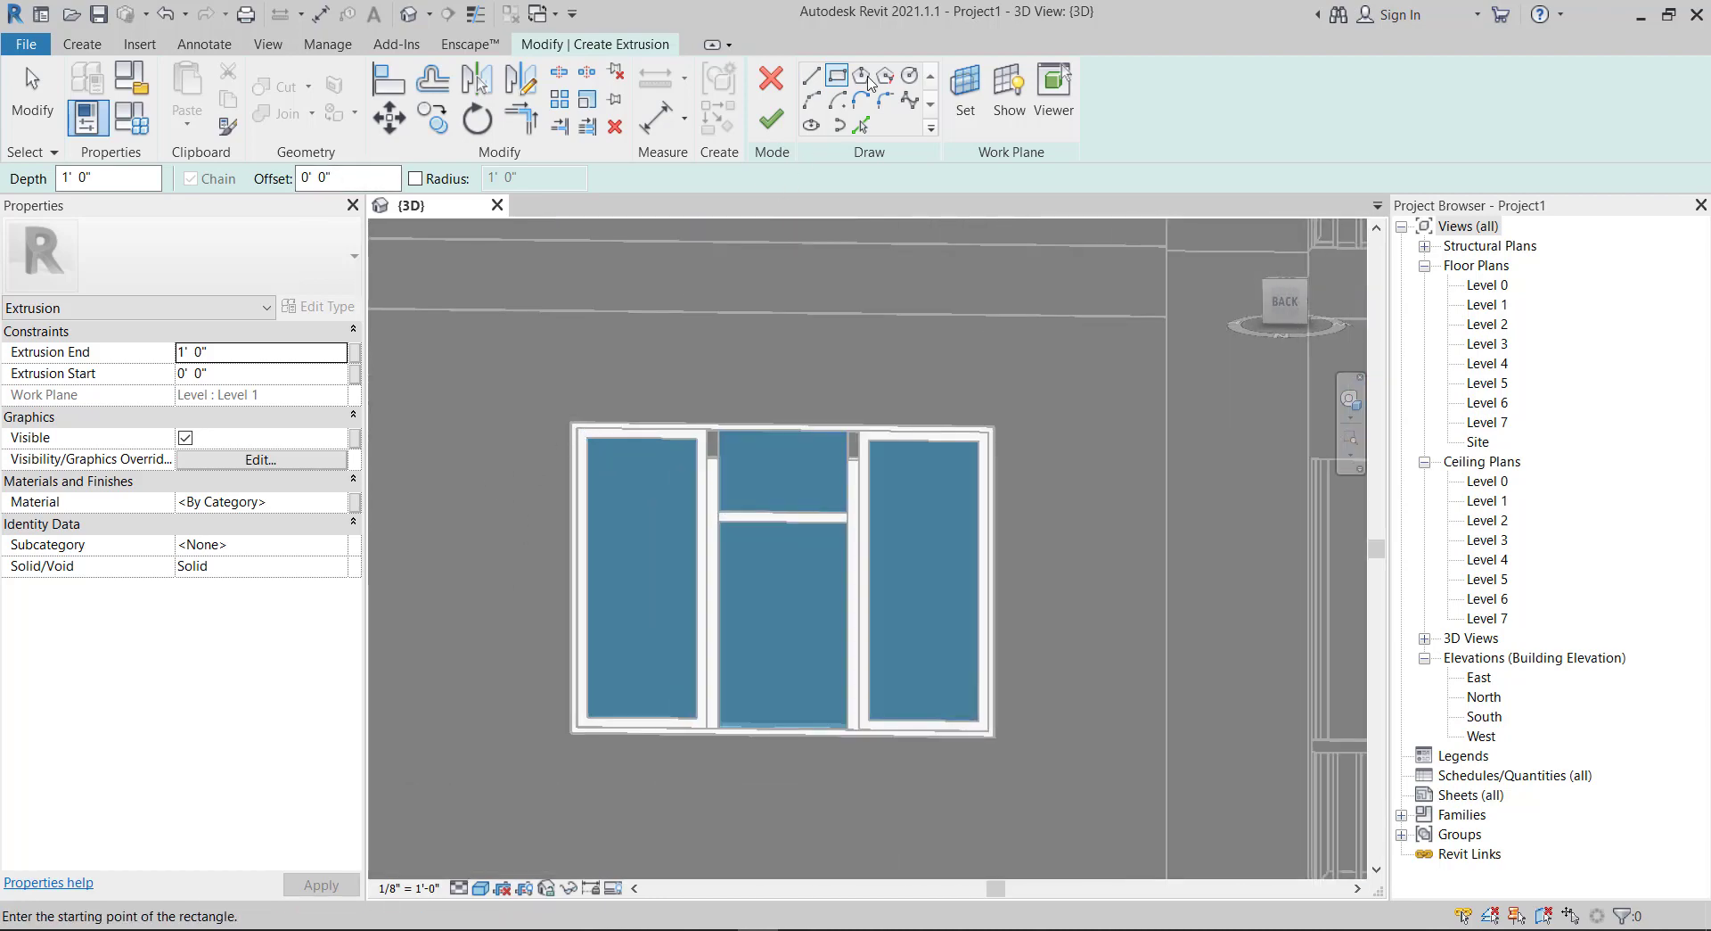
- Set the sketch's work plane to the Generic - 8" facade wall face
left_click(965, 90)
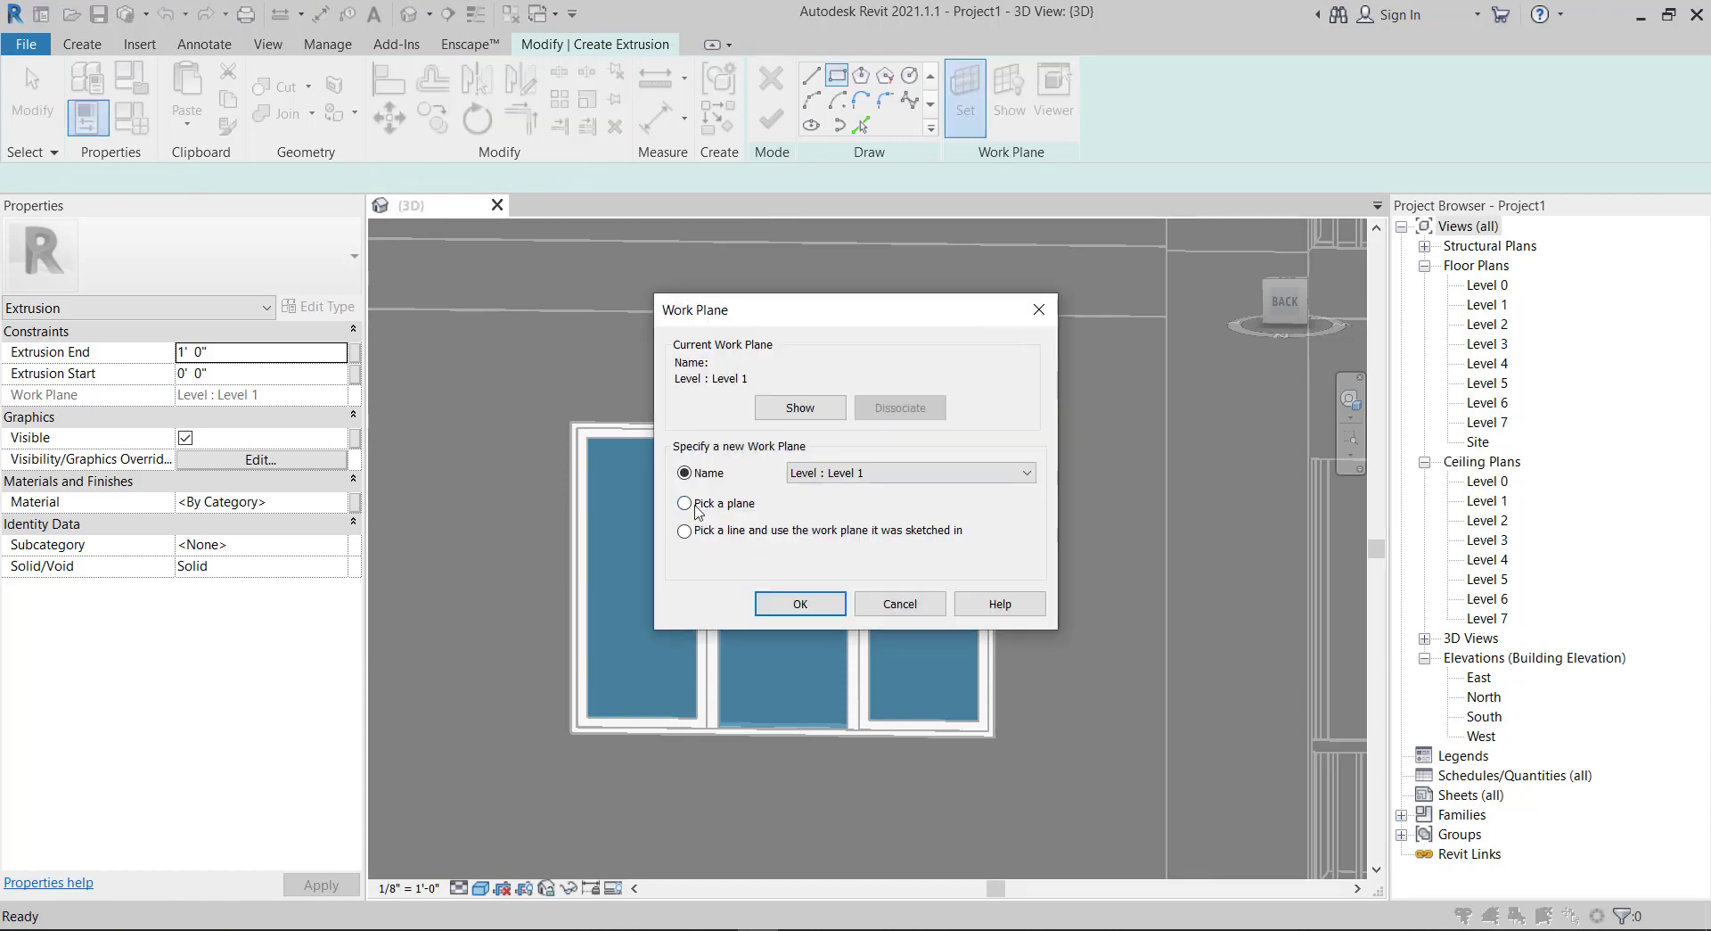
left_click(800, 604)
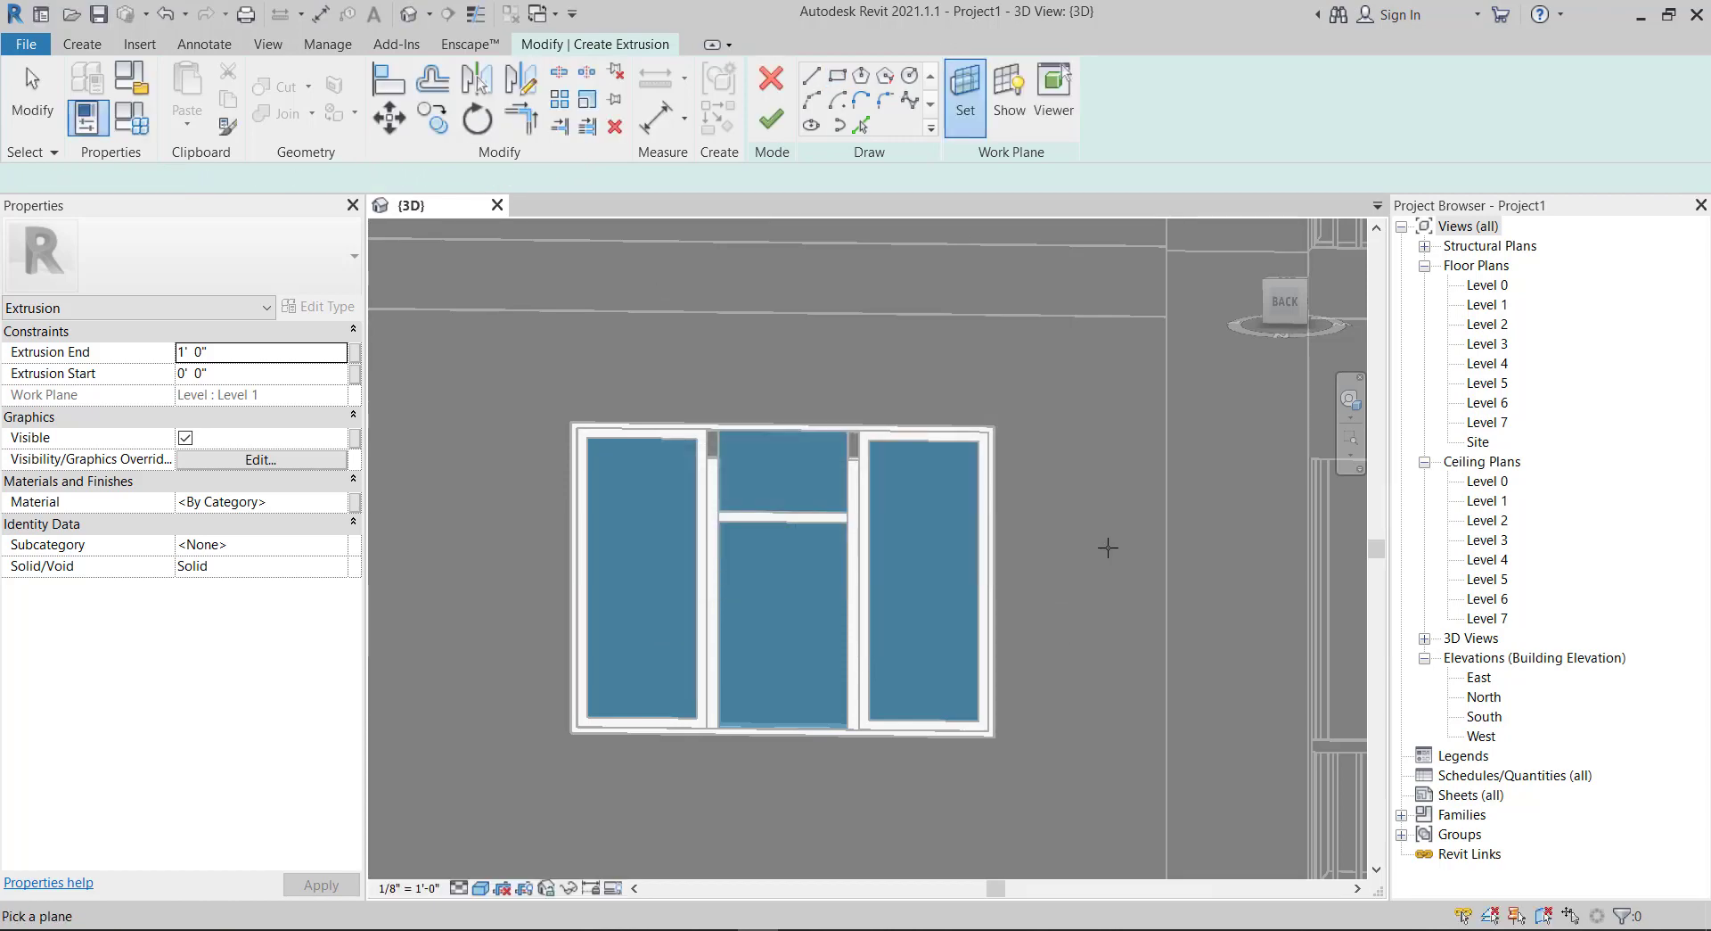
scroll(1106, 548, "down", 3)
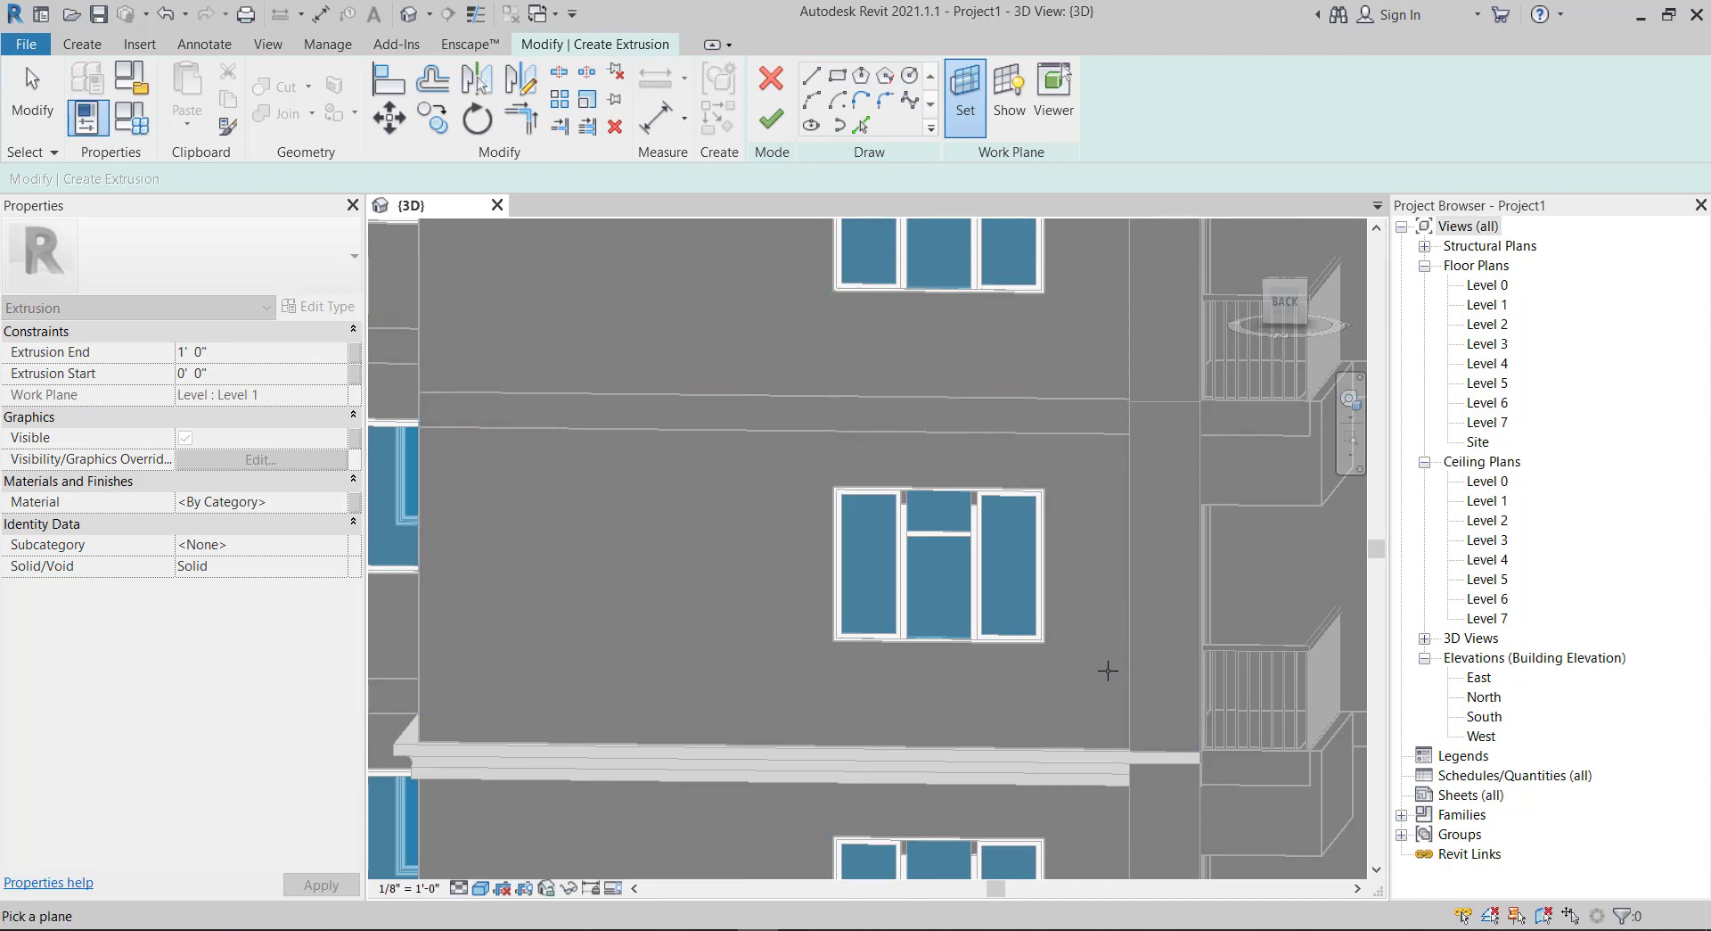
left_click(1008, 650)
- Draw a rectangle outlining the facade window's edges
scroll(998, 374, "down", 2)
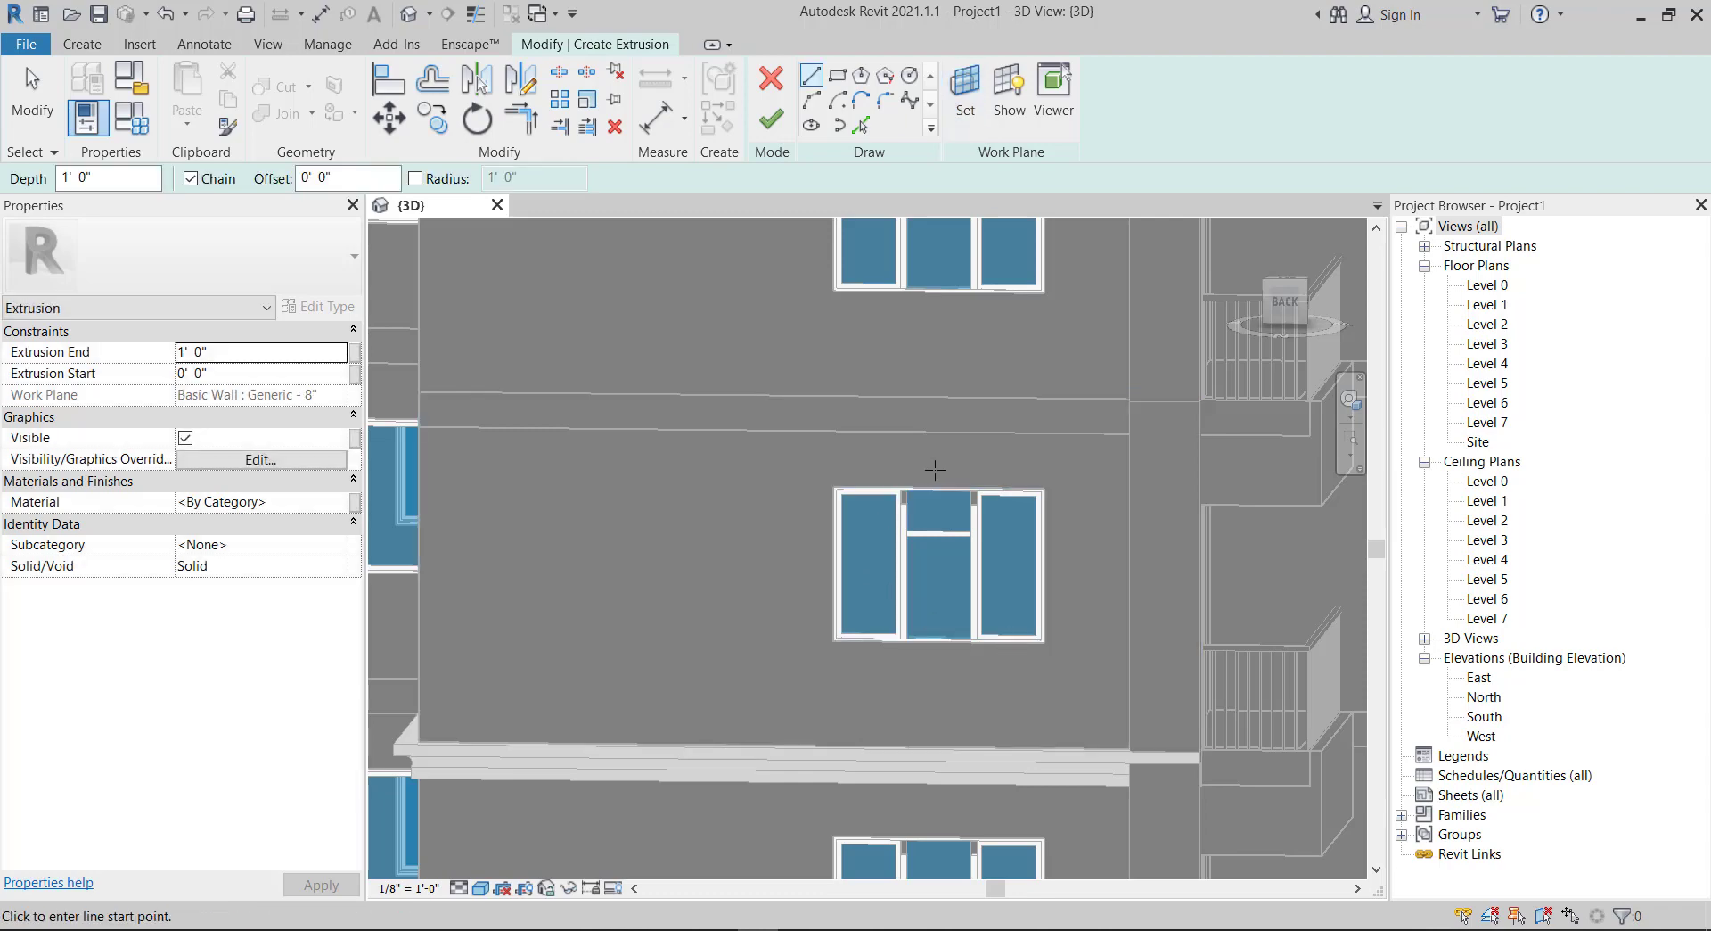
scroll(1012, 575, "up", 2)
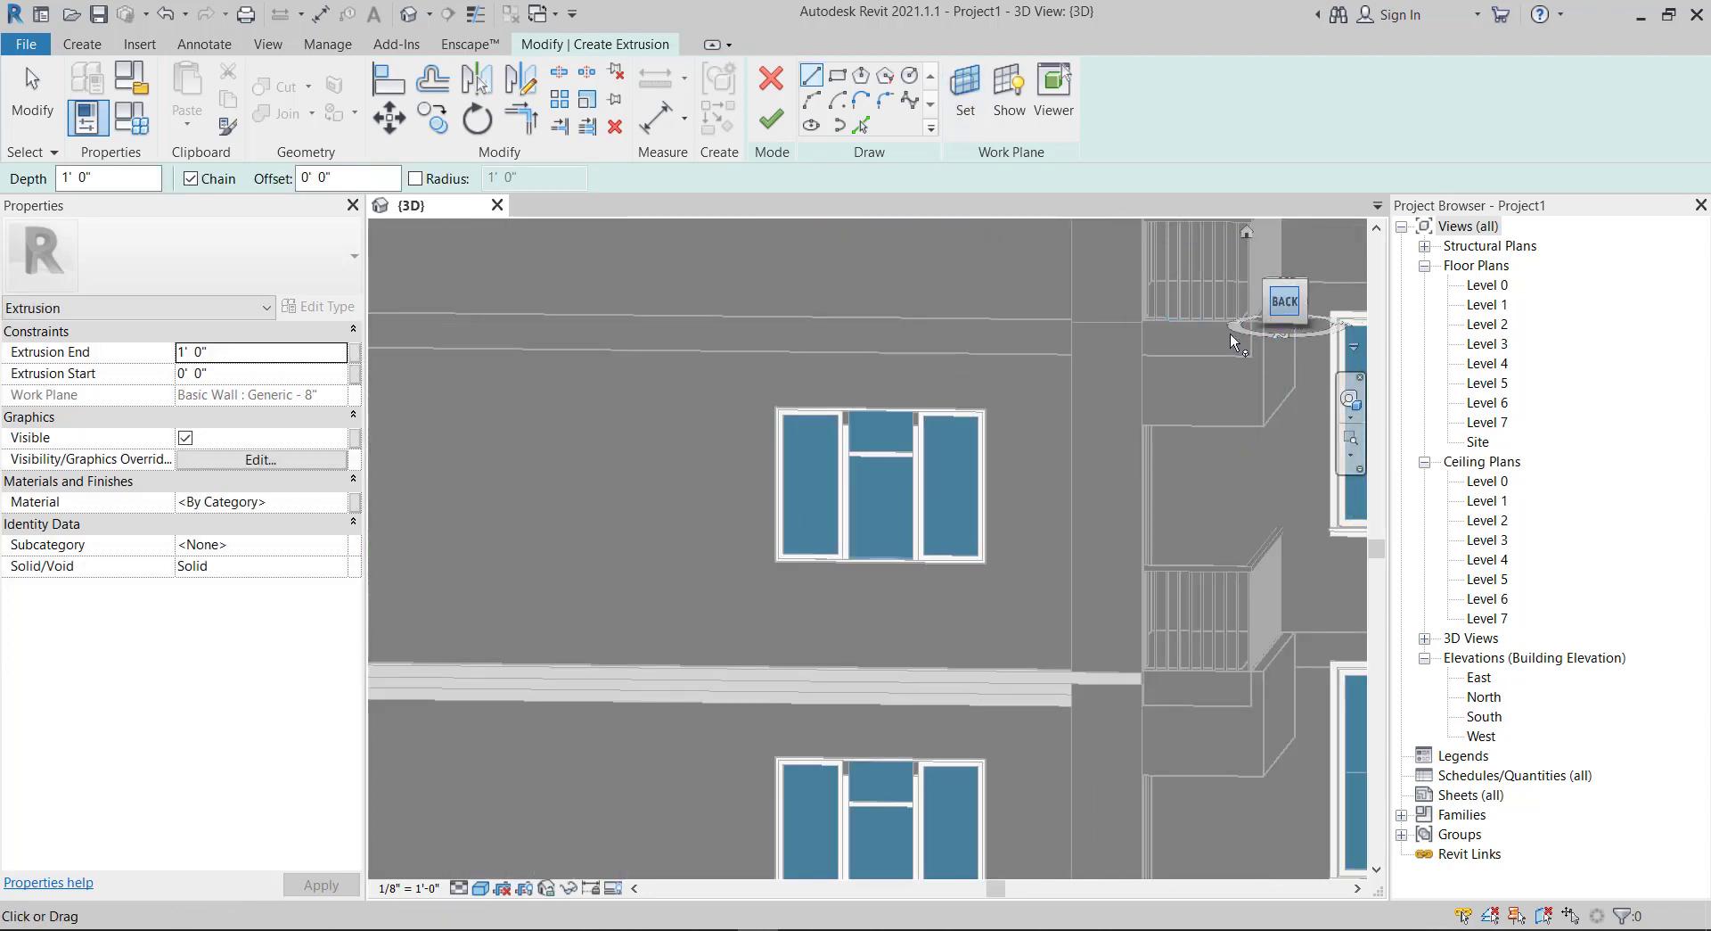
scroll(911, 503, "down", 5)
scroll(900, 504, "up", 1)
scroll(856, 526, "up", 1)
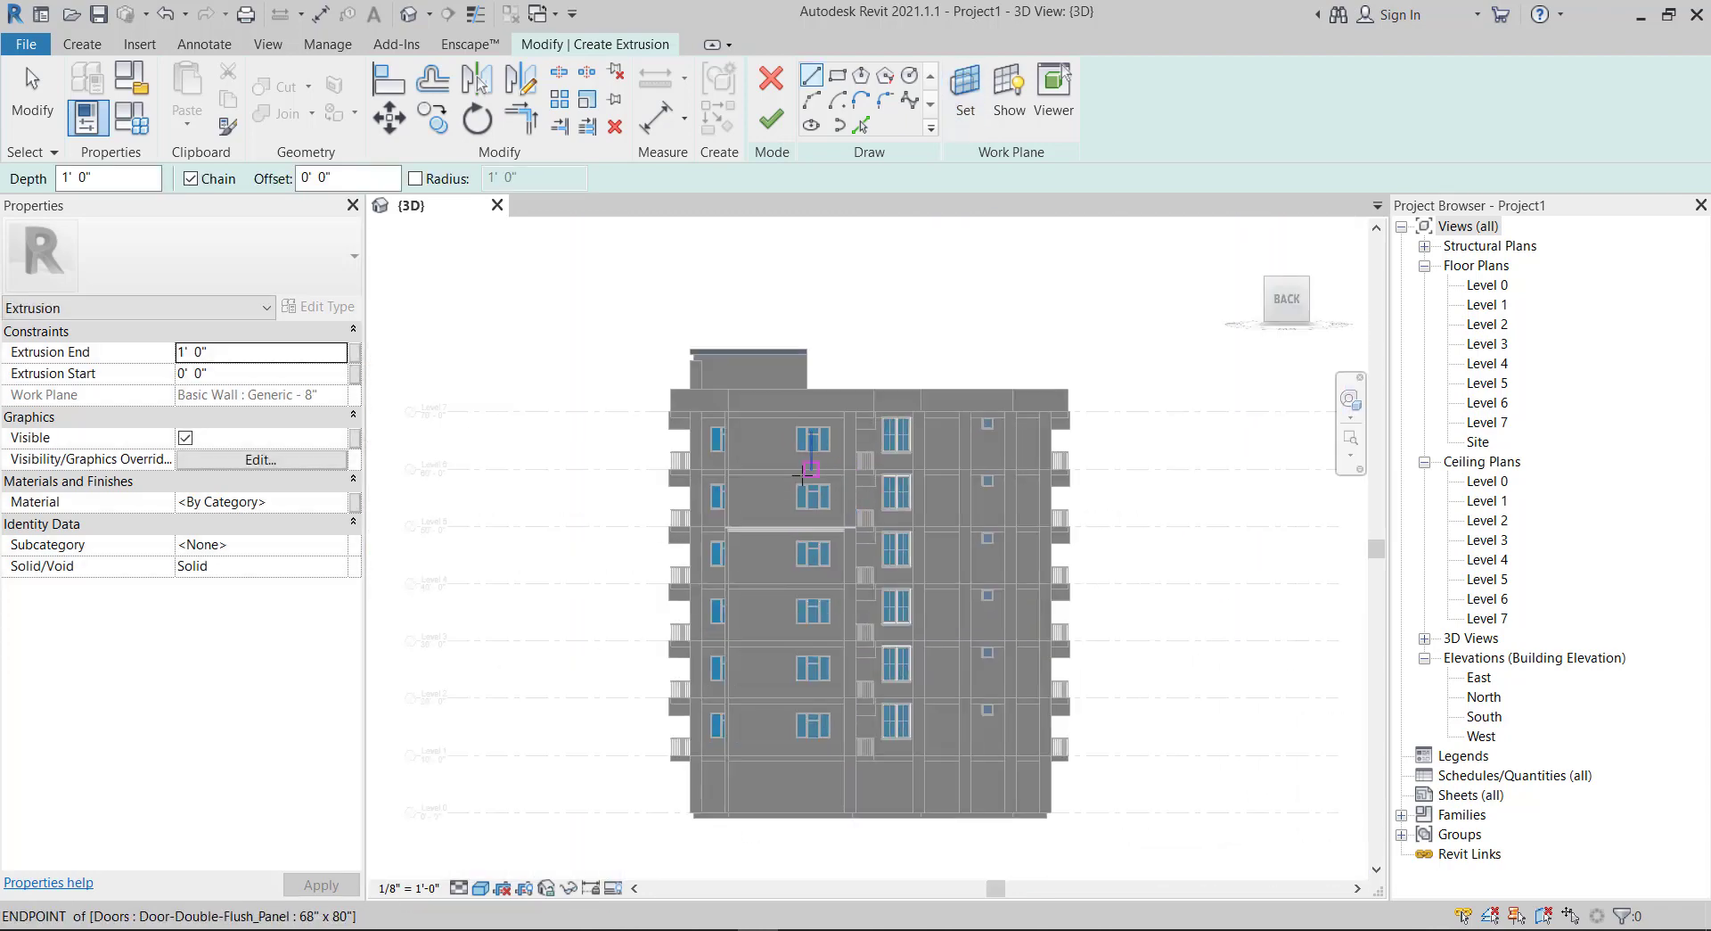
scroll(825, 540, "up", 1)
scroll(819, 541, "up", 3)
scroll(838, 534, "up", 2)
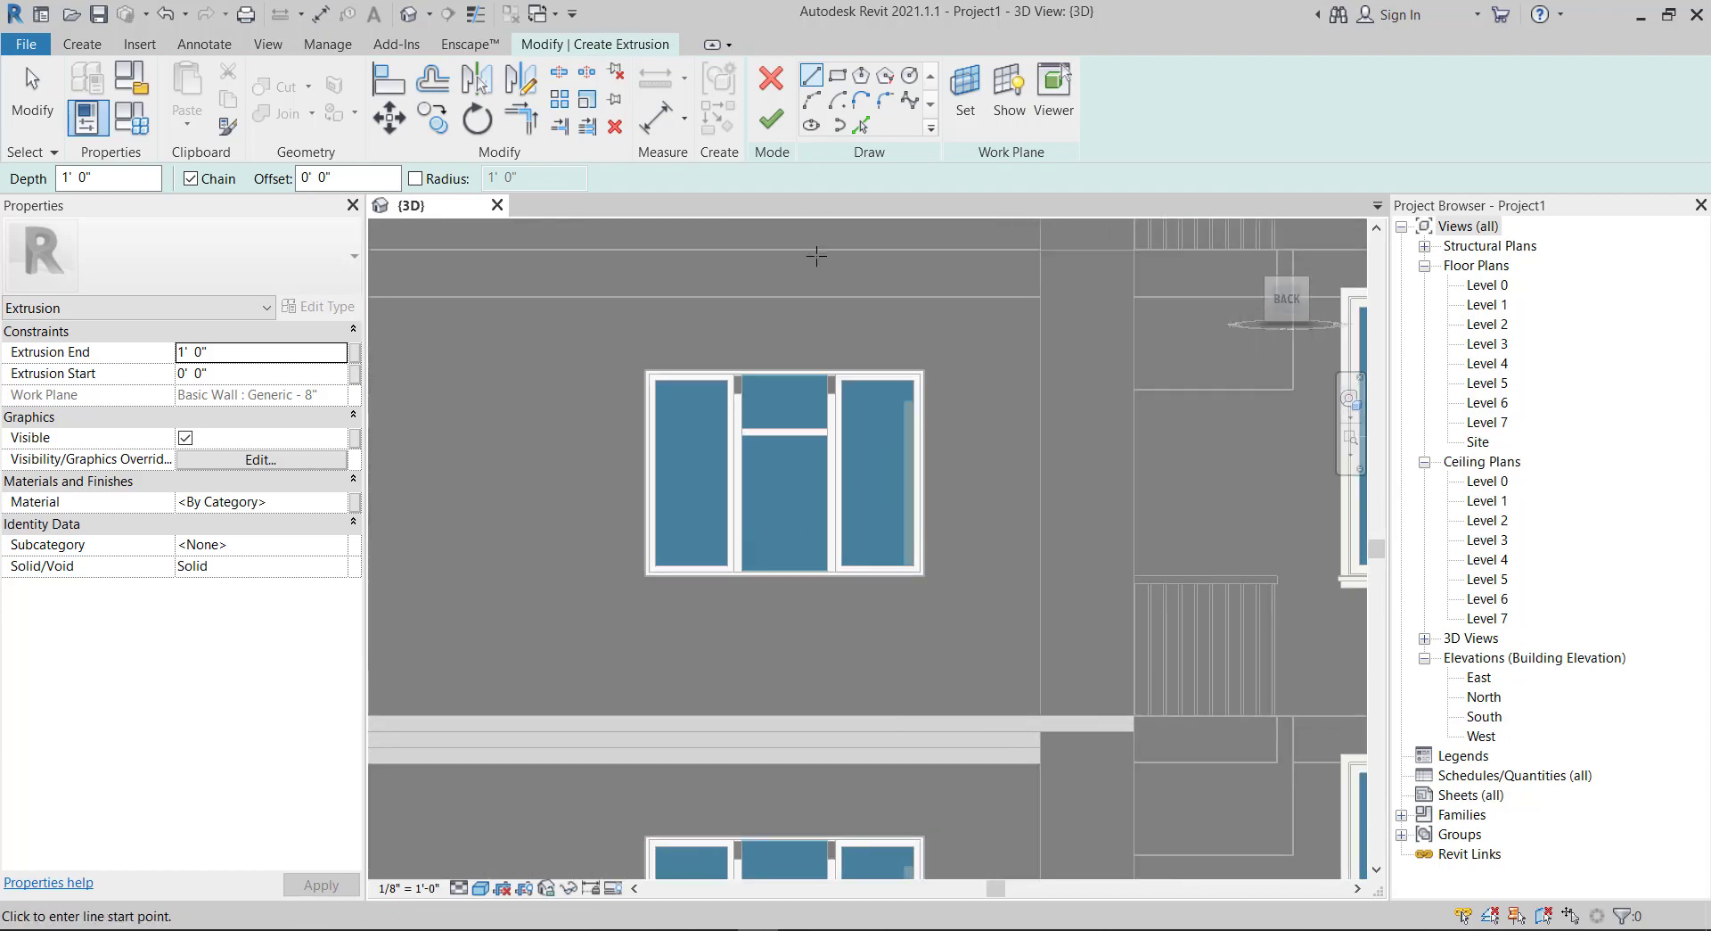
left_click(838, 76)
scroll(863, 262, "up", 1)
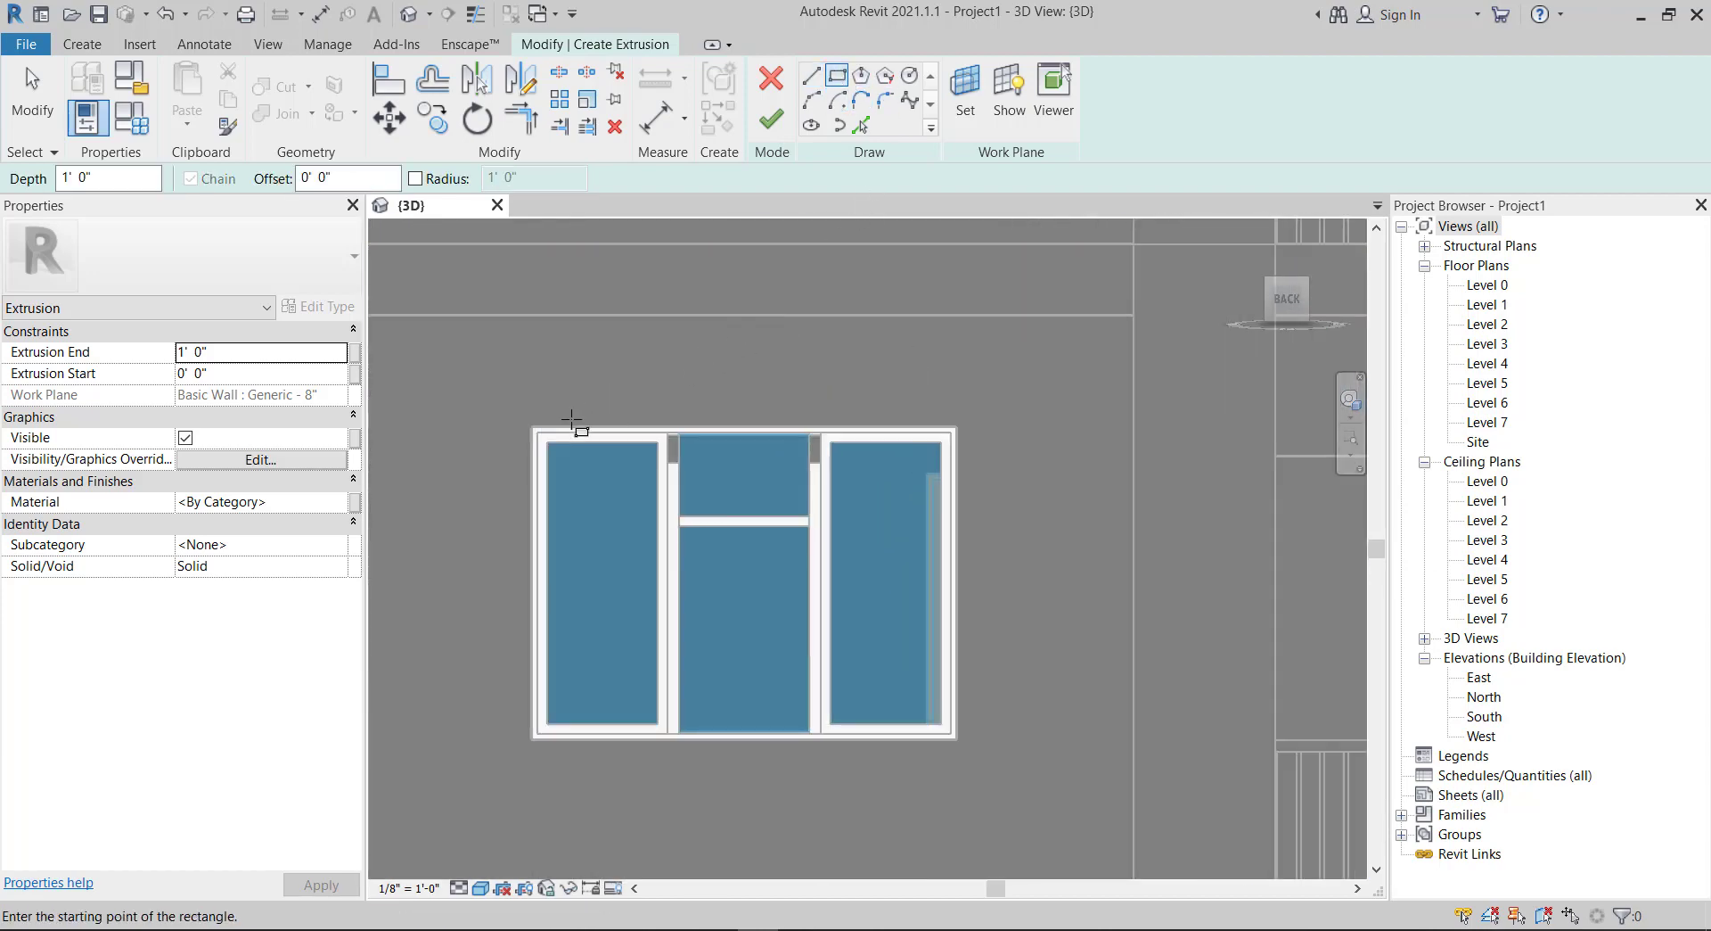
left_click(531, 425)
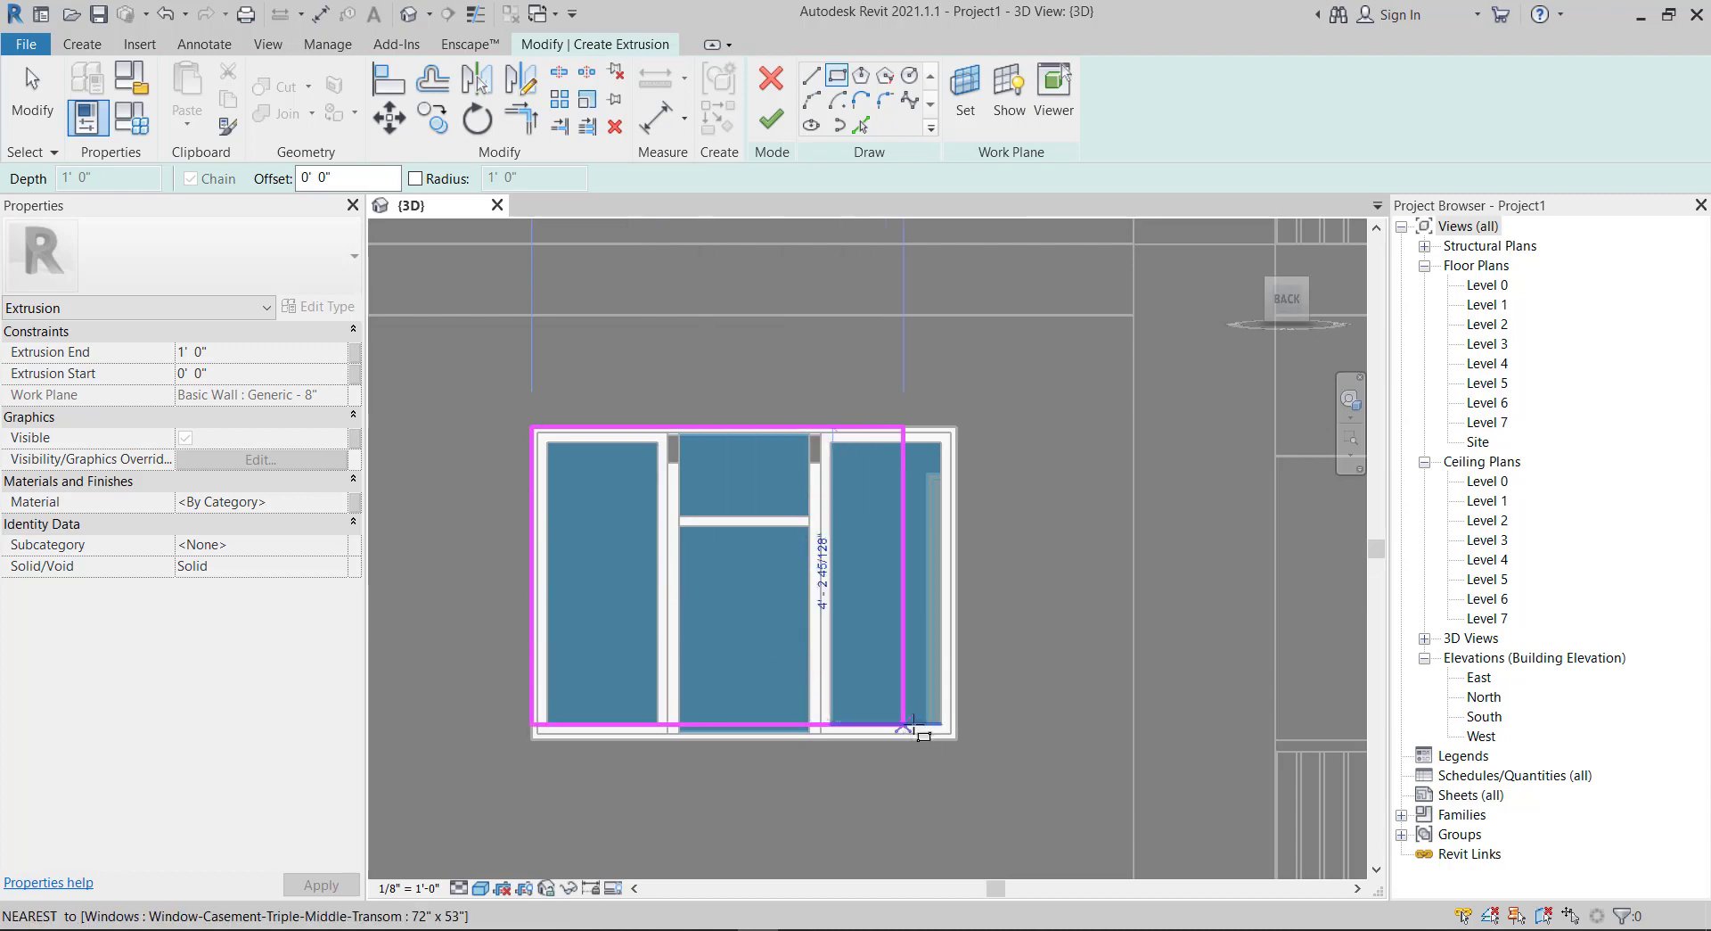
left_click(963, 738)
- Add a second rectangle offset 6" beyond the window and finish the box-frame extrusion
scroll(1005, 578, "down", 3)
type("6")
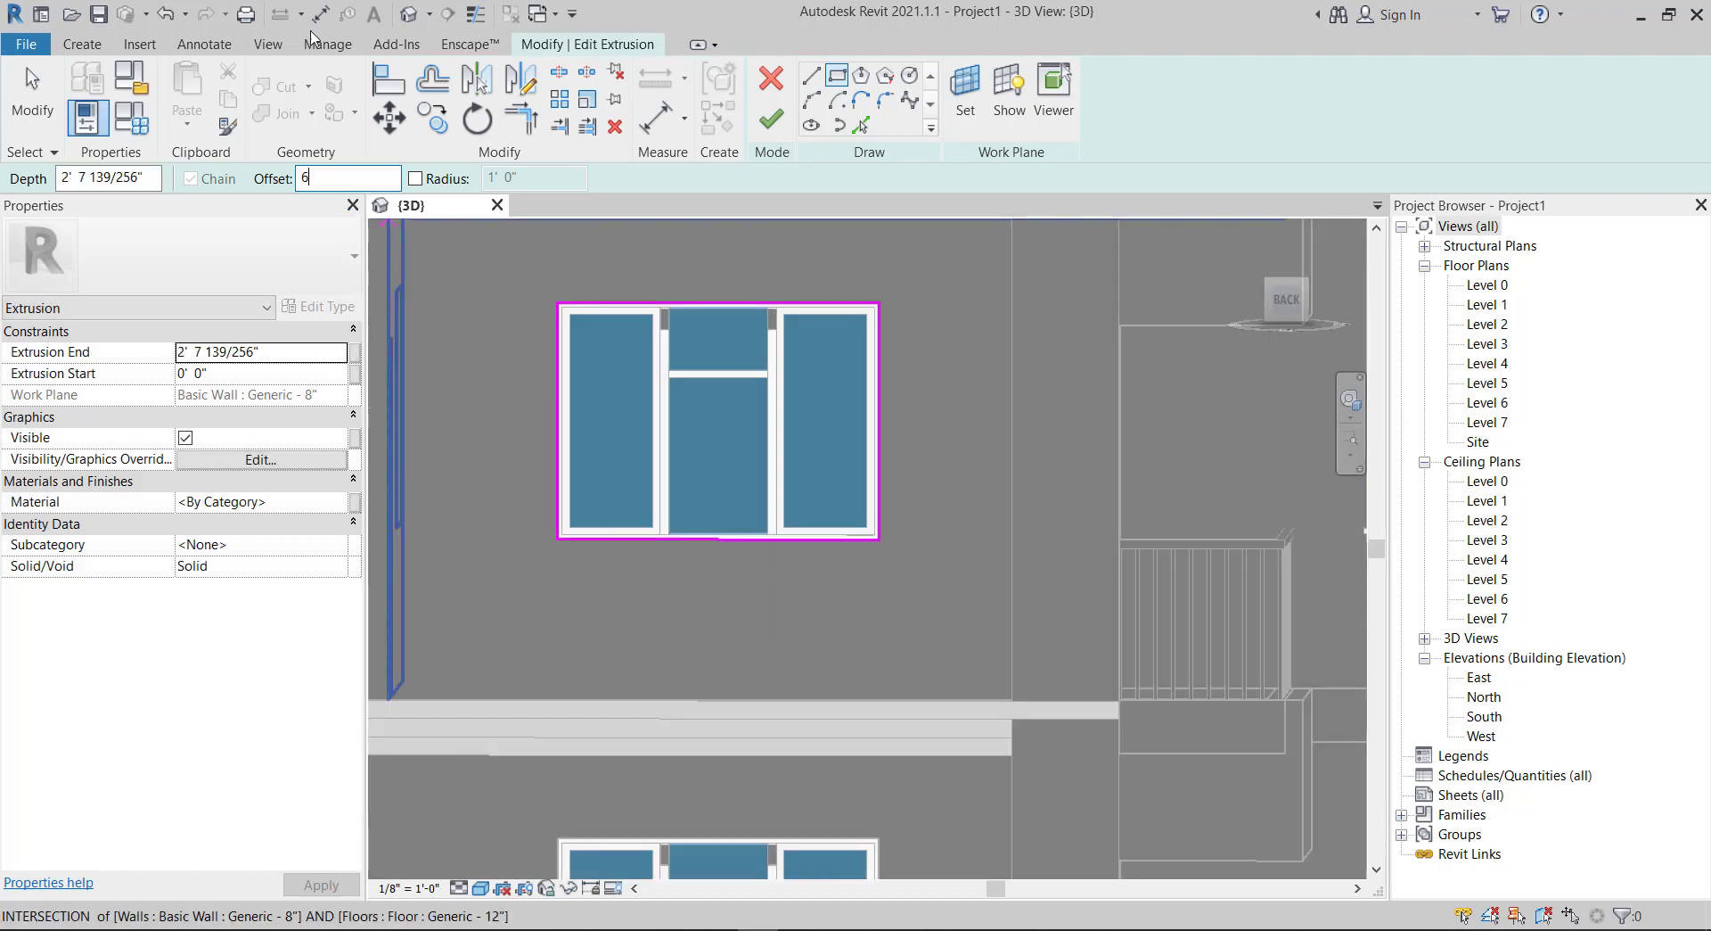
key("Return")
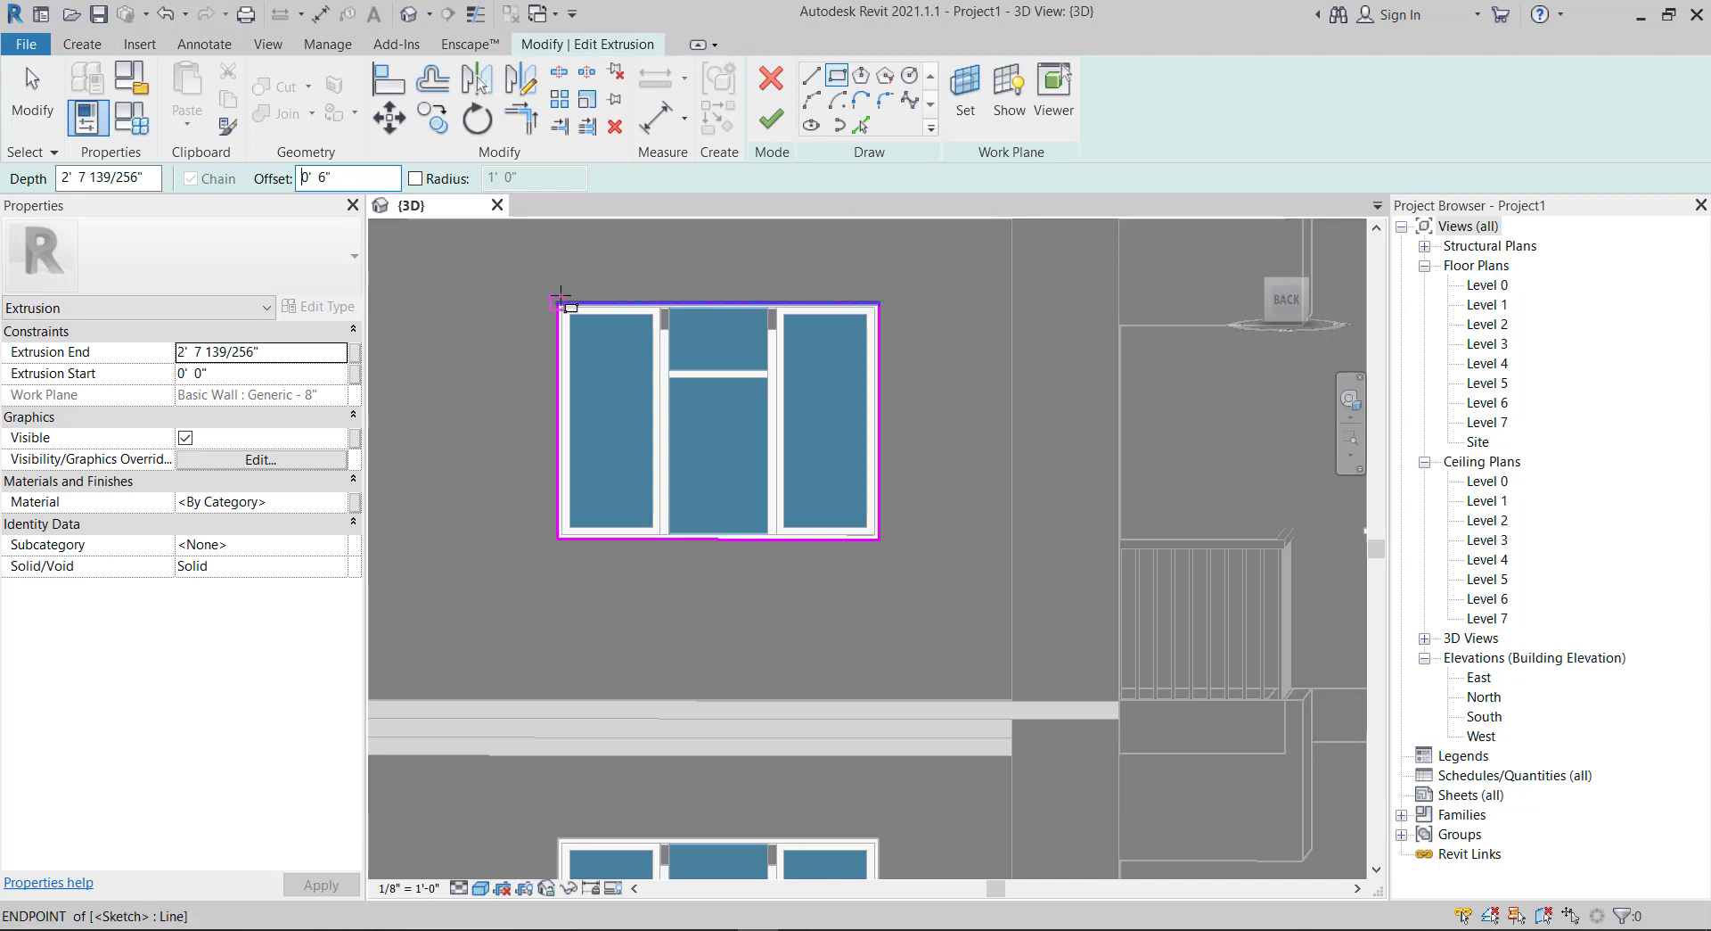
left_click(556, 302)
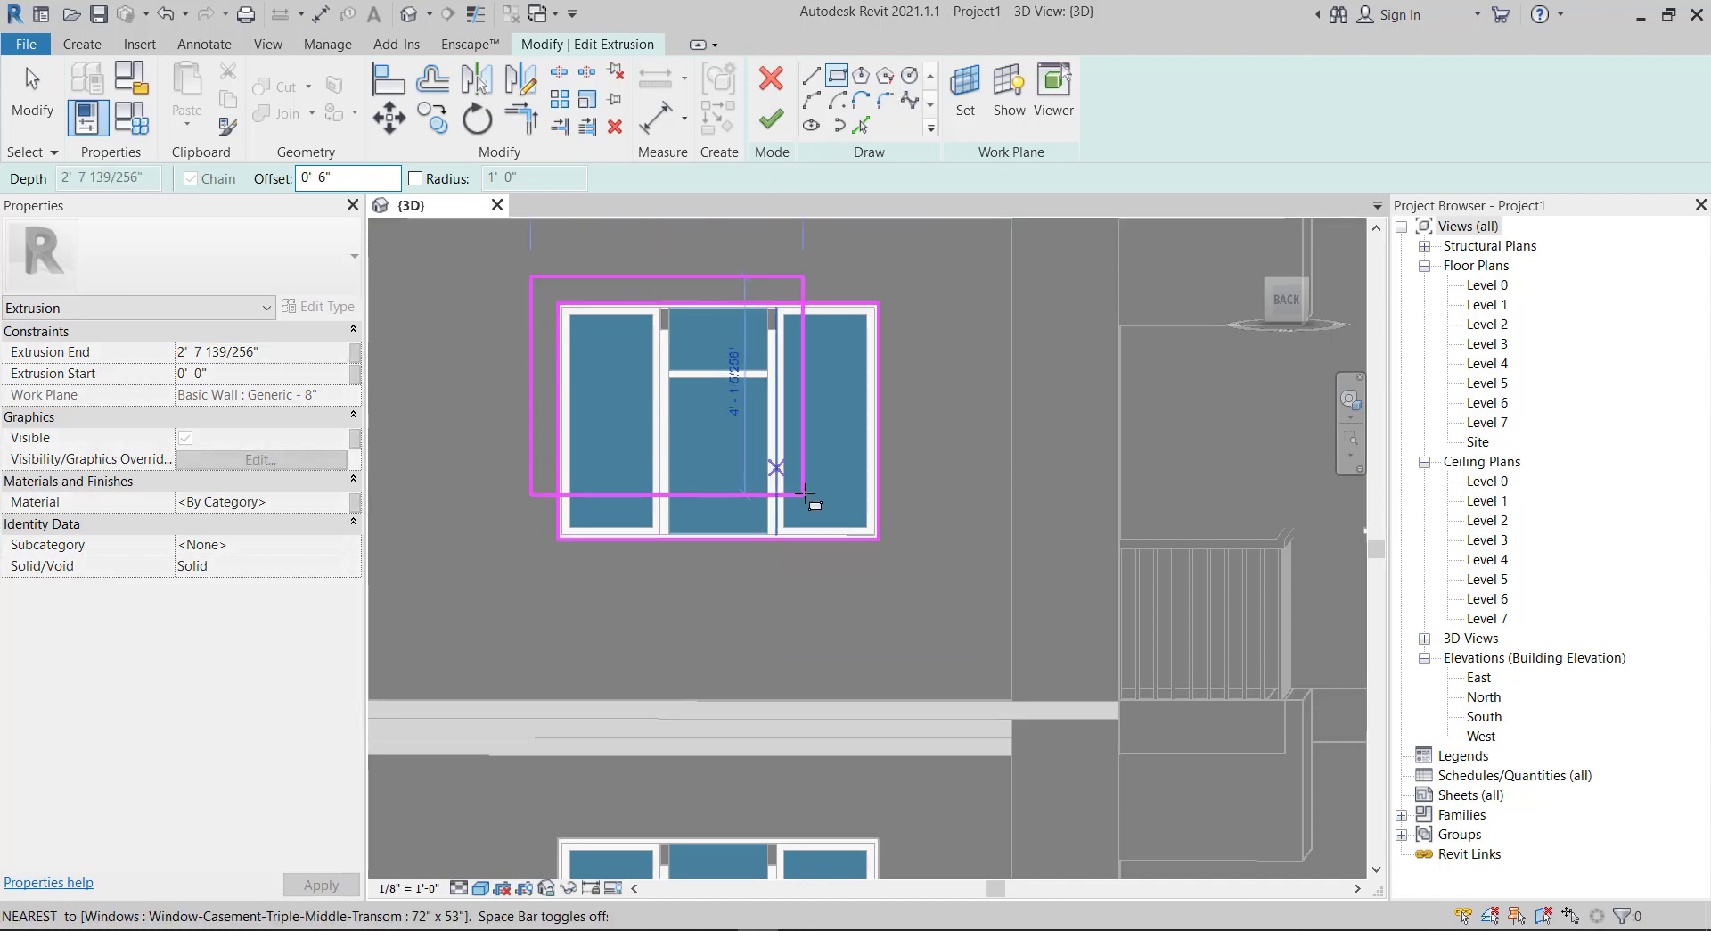
left_click(878, 538)
left_click(772, 119)
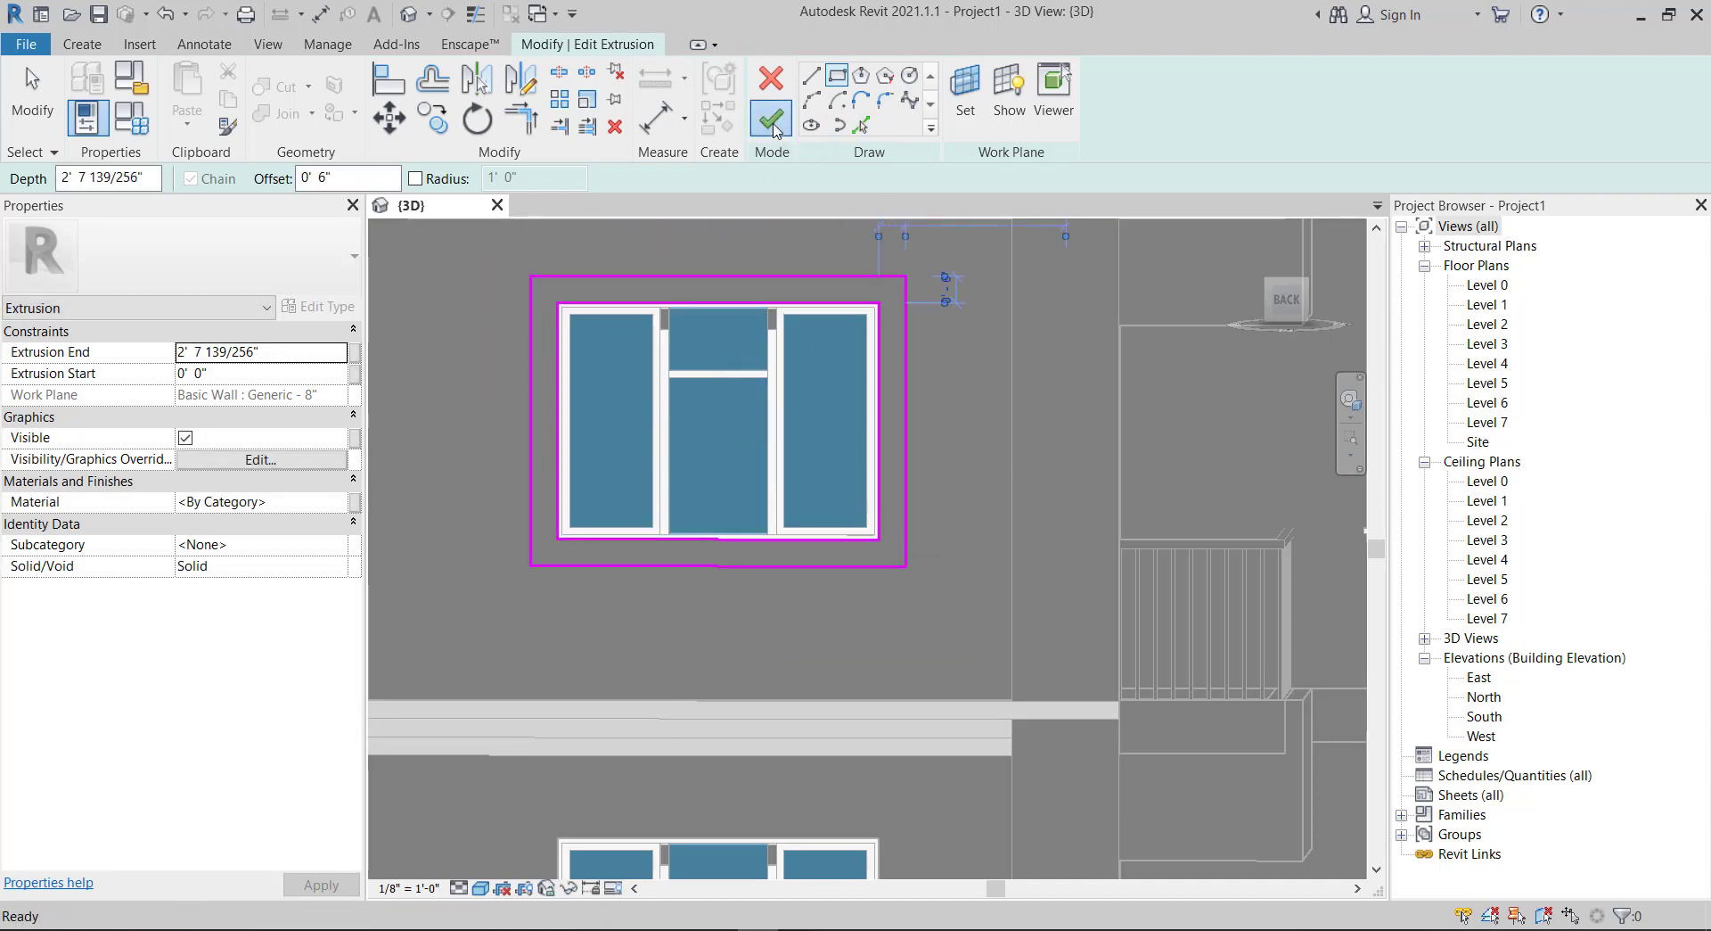
left_click(427, 357)
- Orbit to view the window box at an angle, then start a sweep's path sketch
mouse_move(426, 356)
middle_mouse_down("shift")
mouse_move(656, 297)
mouse_move(586, 323)
middle_mouse_up("shift")
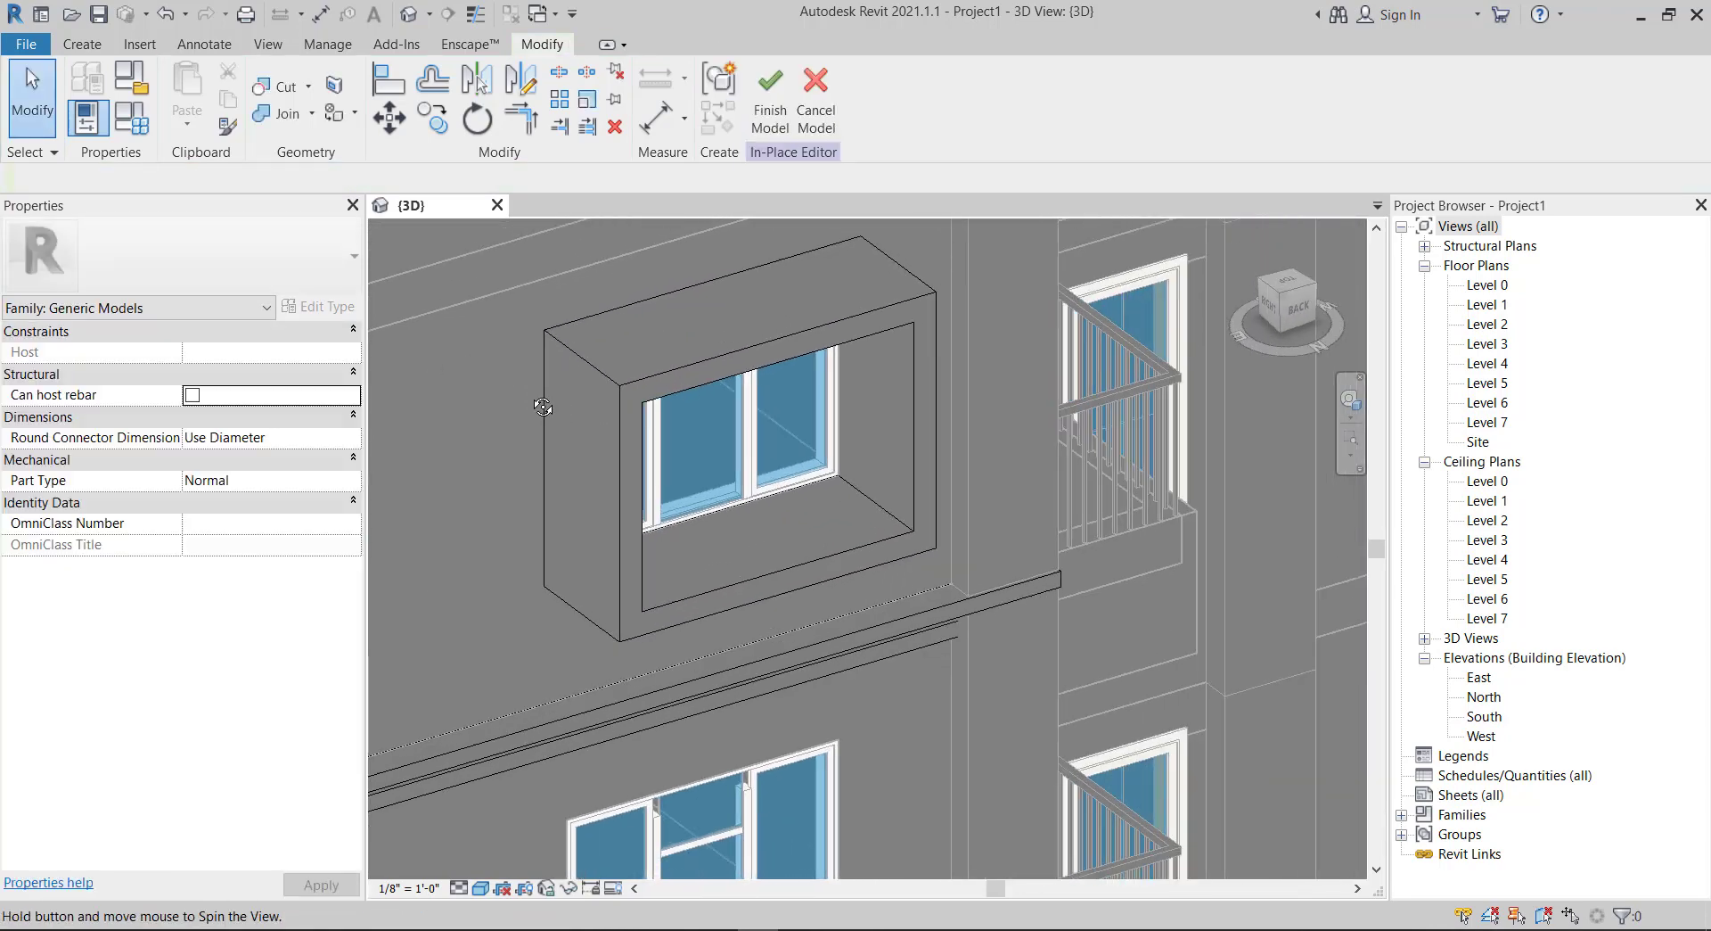
scroll(585, 323, "down", 2)
scroll(534, 491, "up", 3)
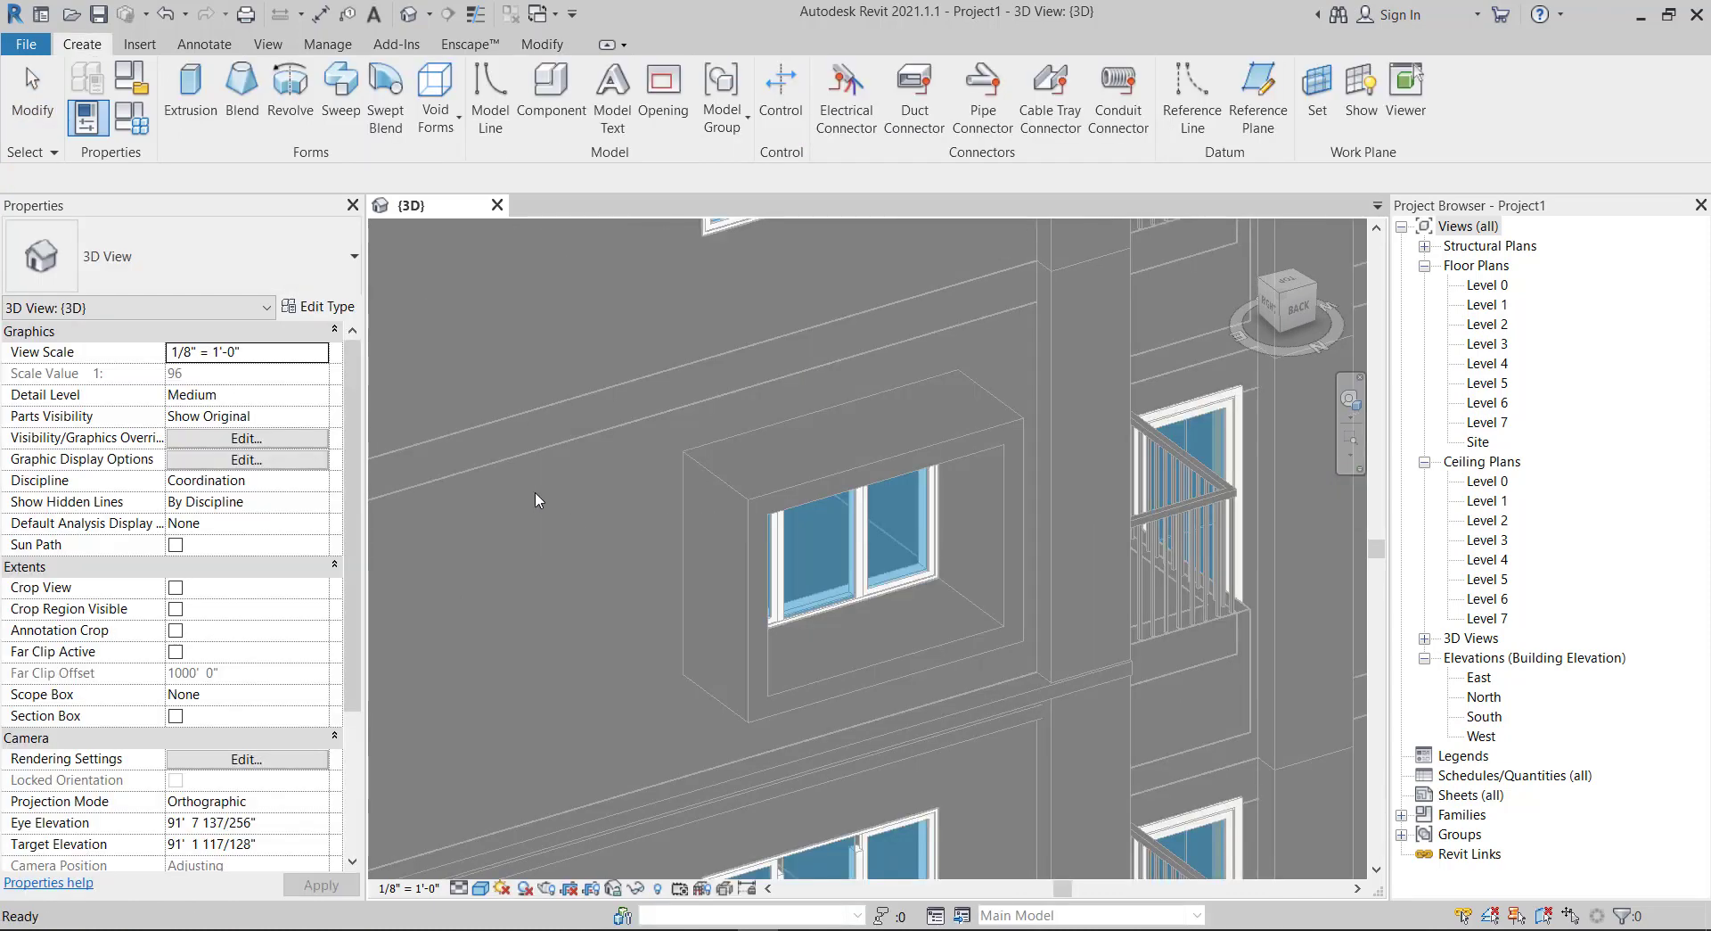
scroll(540, 435, "up", 1)
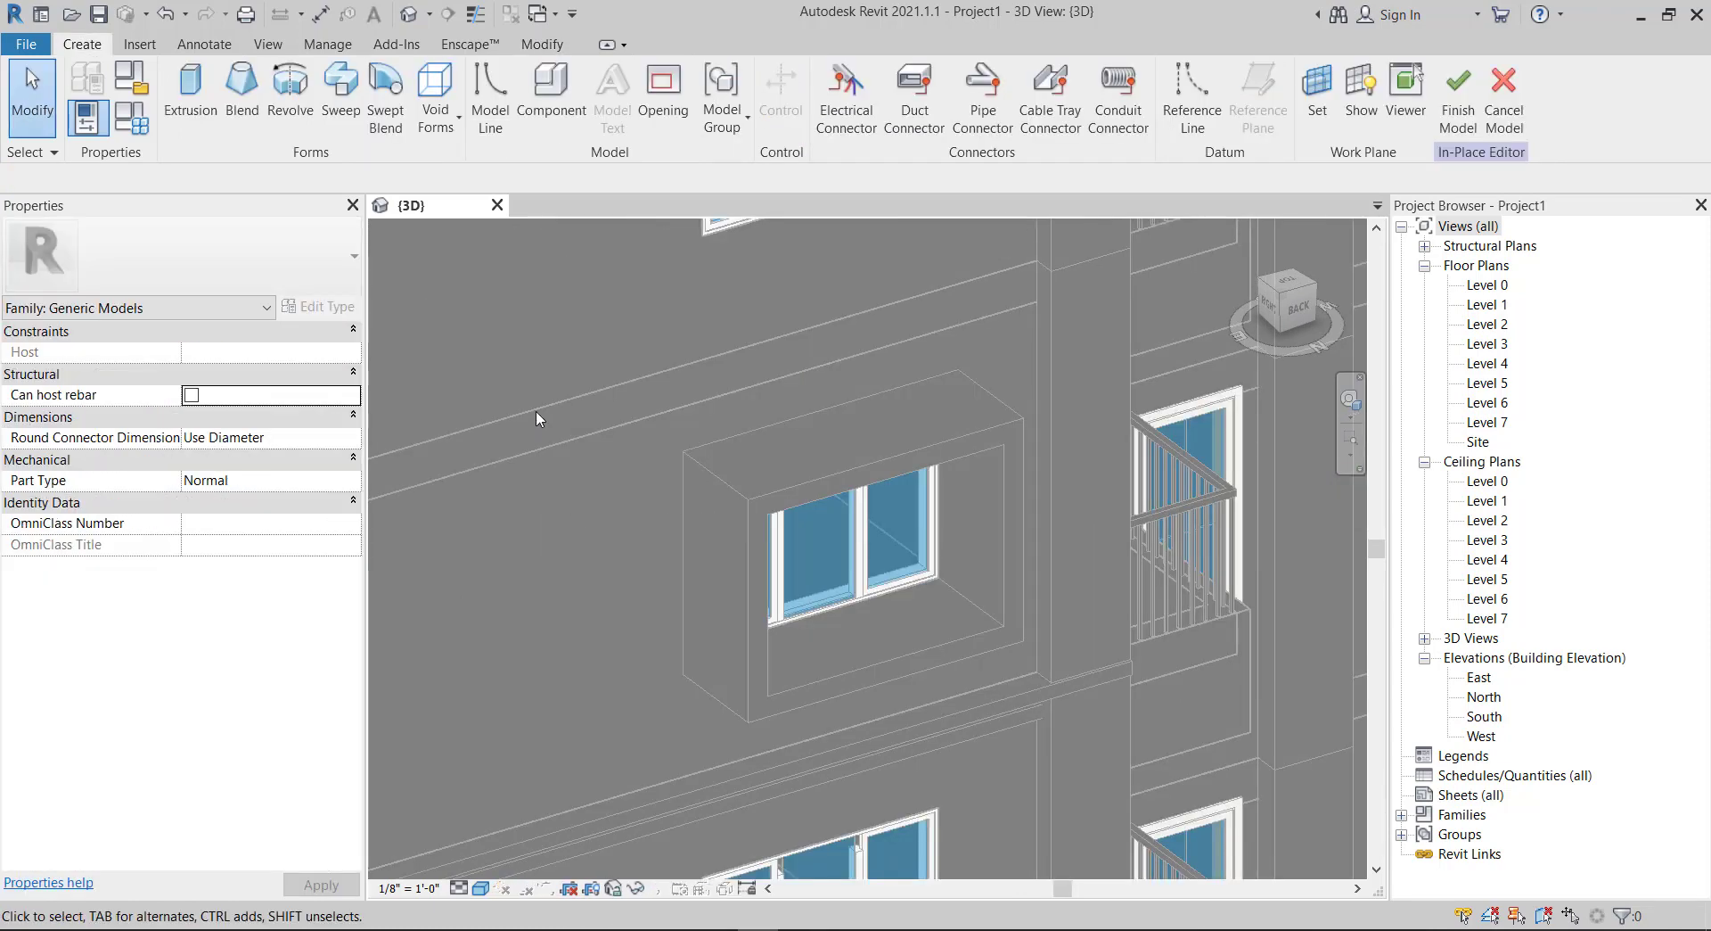
left_click(341, 93)
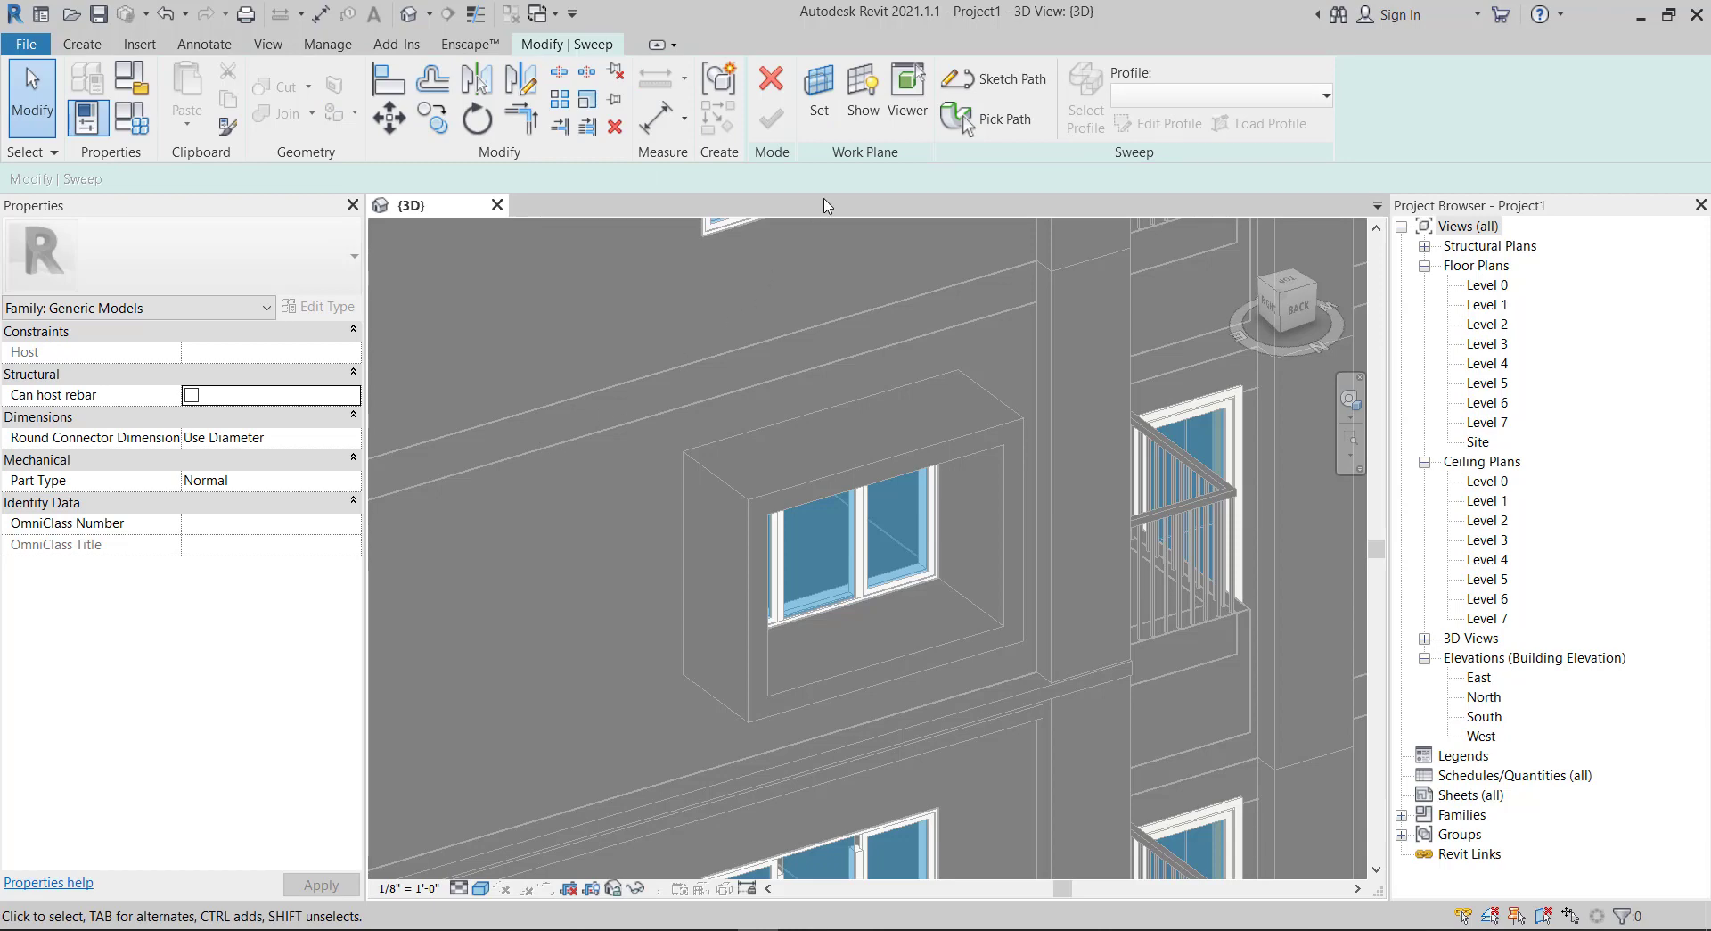
left_click(1001, 76)
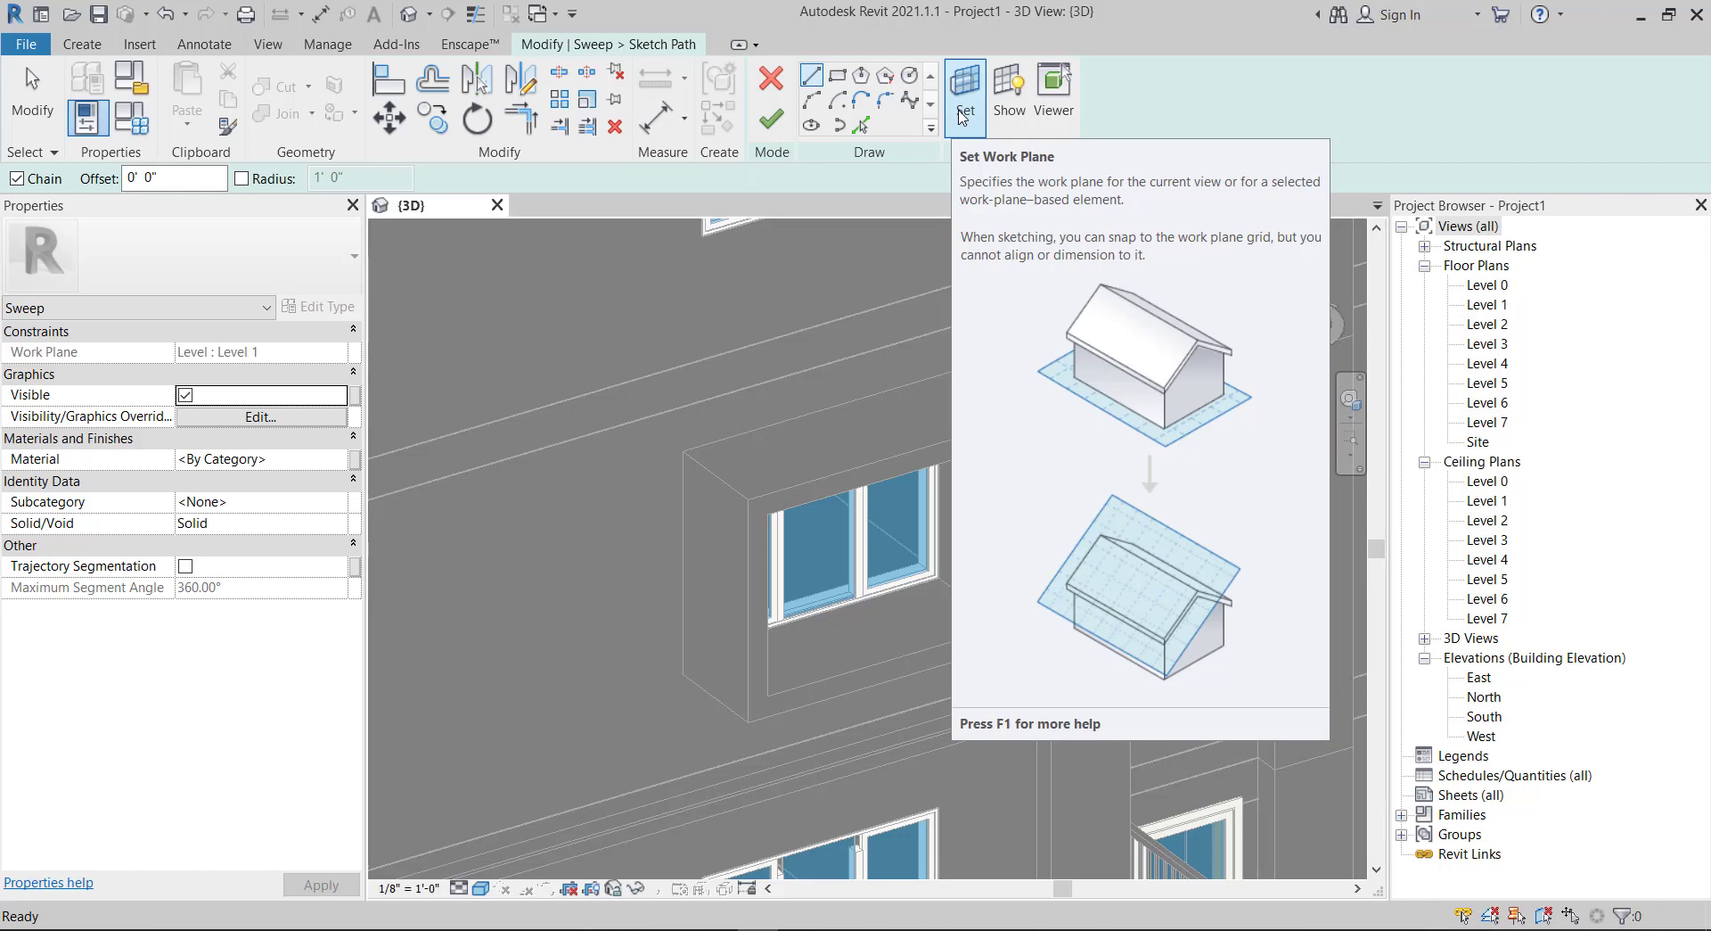
- Set the path's work plane to the window box's top face
left_click(964, 118)
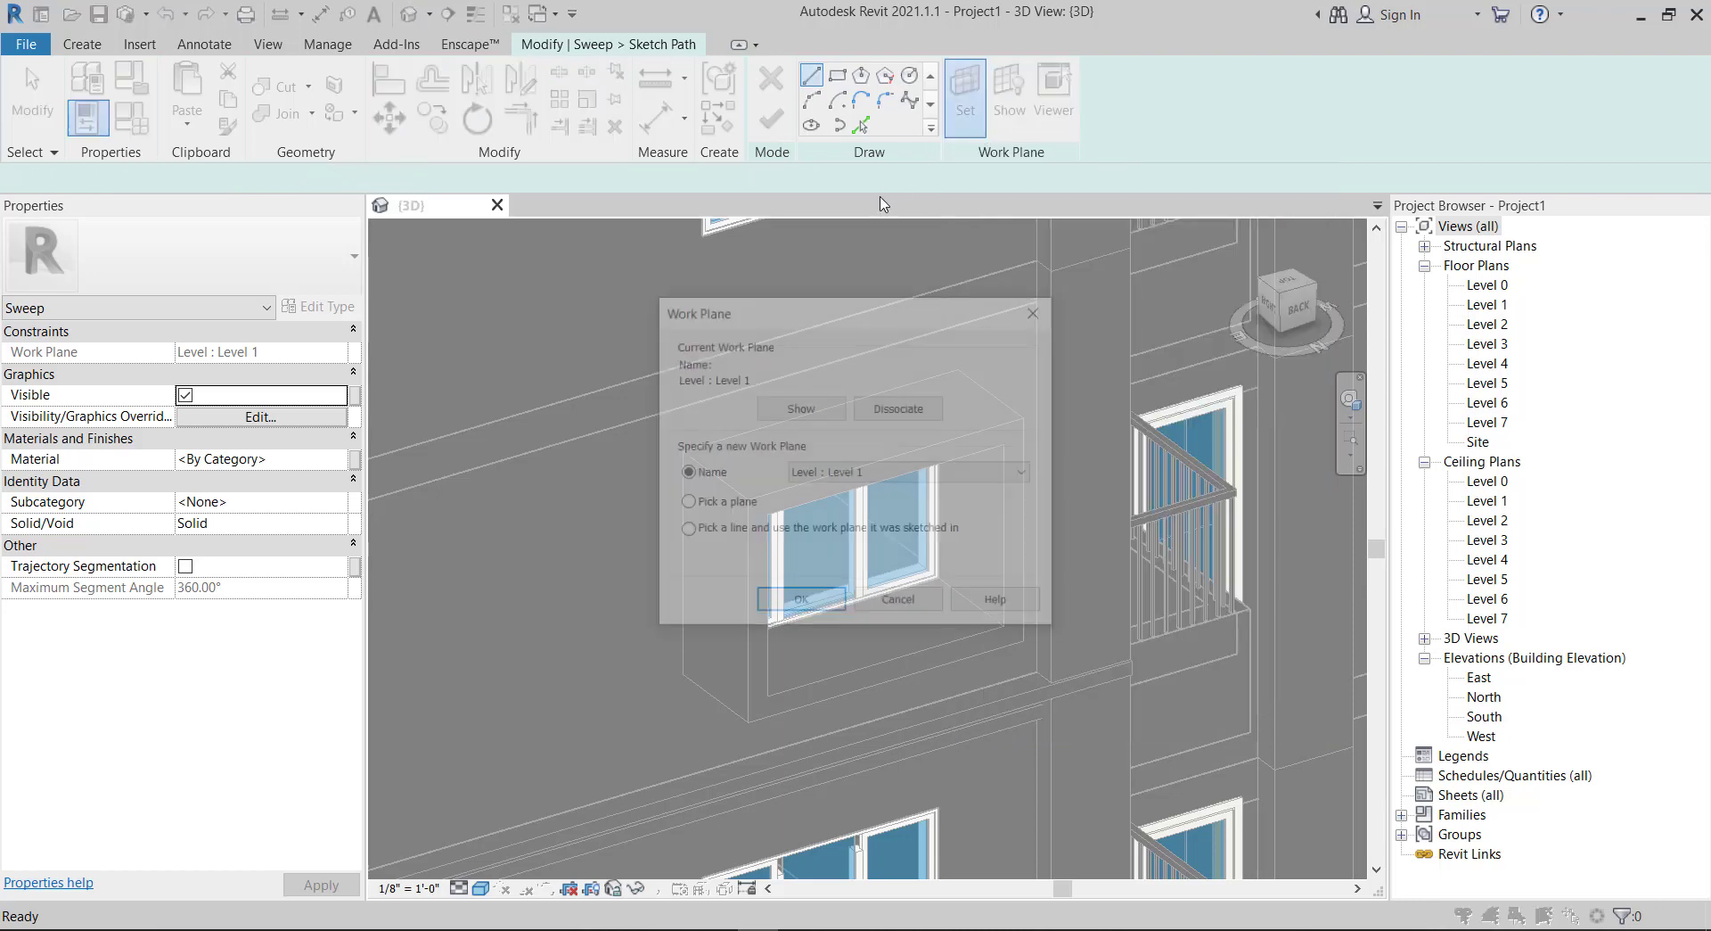
left_click(798, 605)
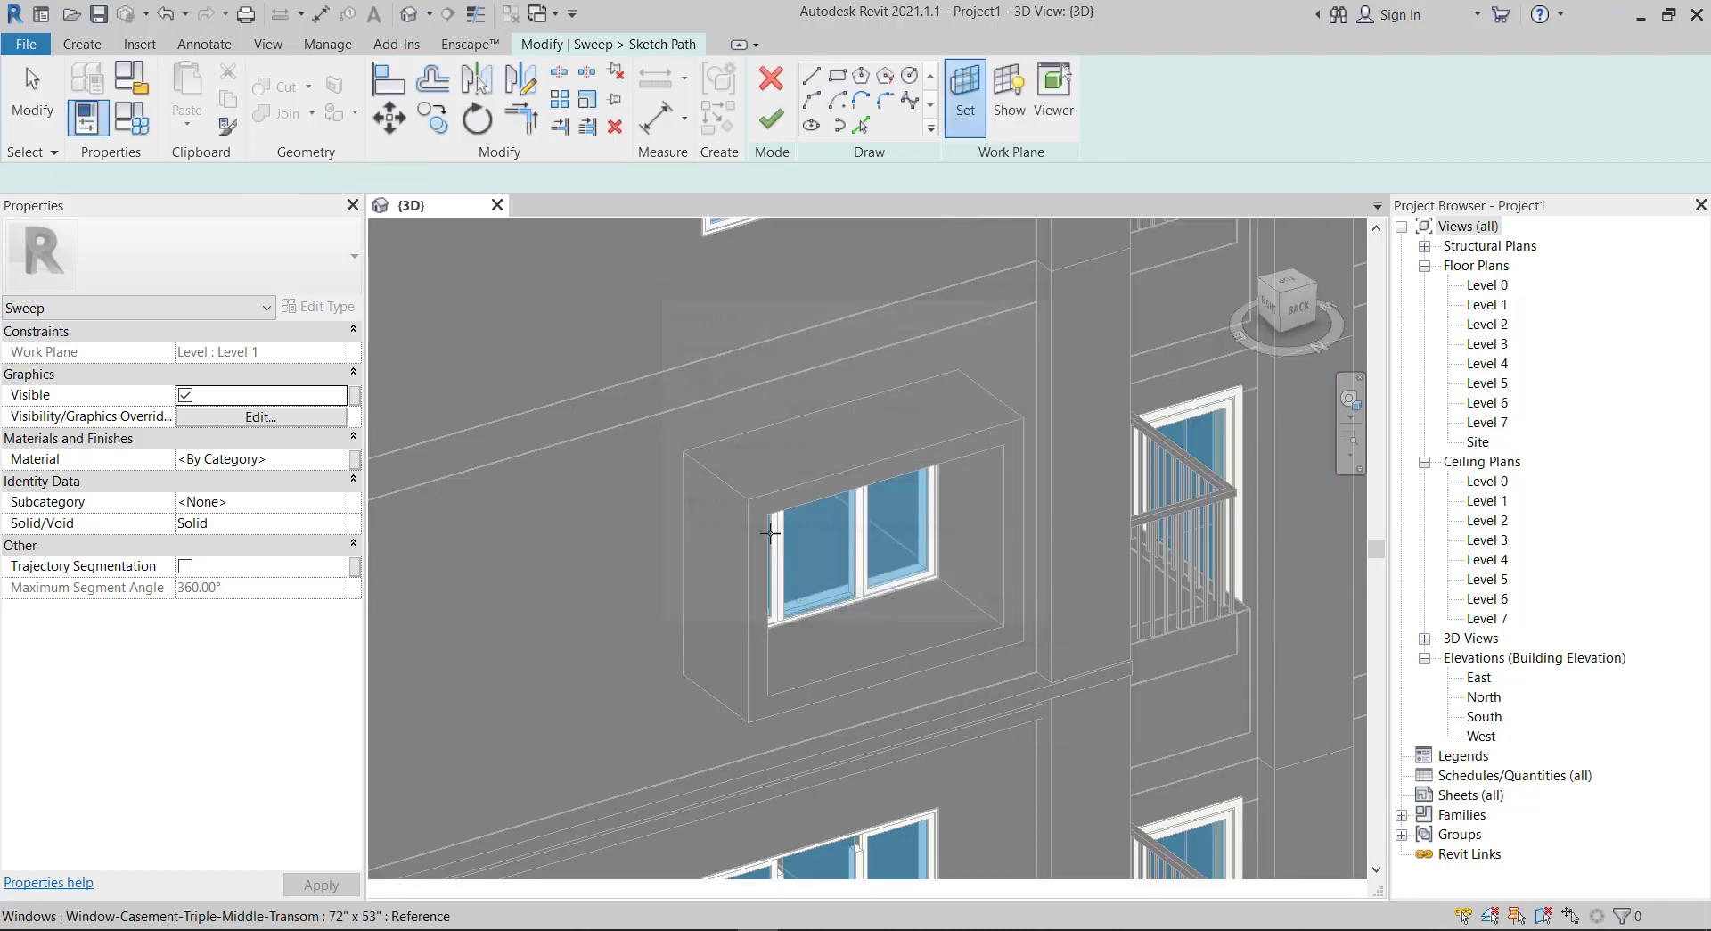
left_click(738, 488)
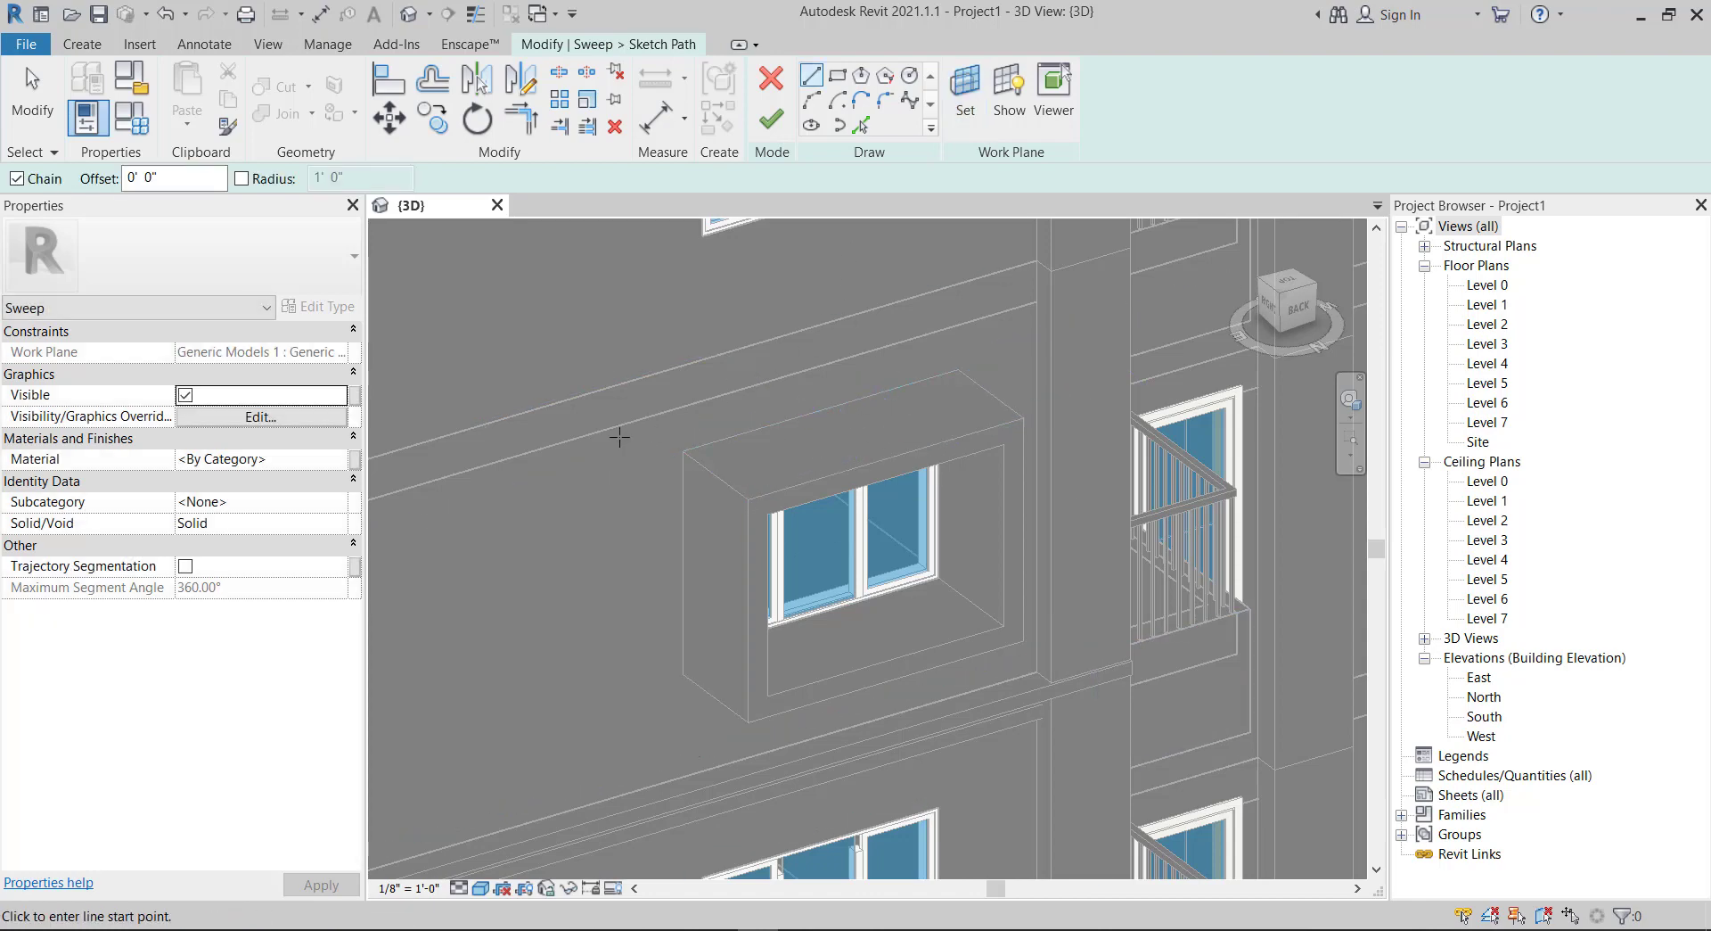
middle_click_drag(619, 437, 680, 389, "shift")
scroll(669, 410, "up", 4)
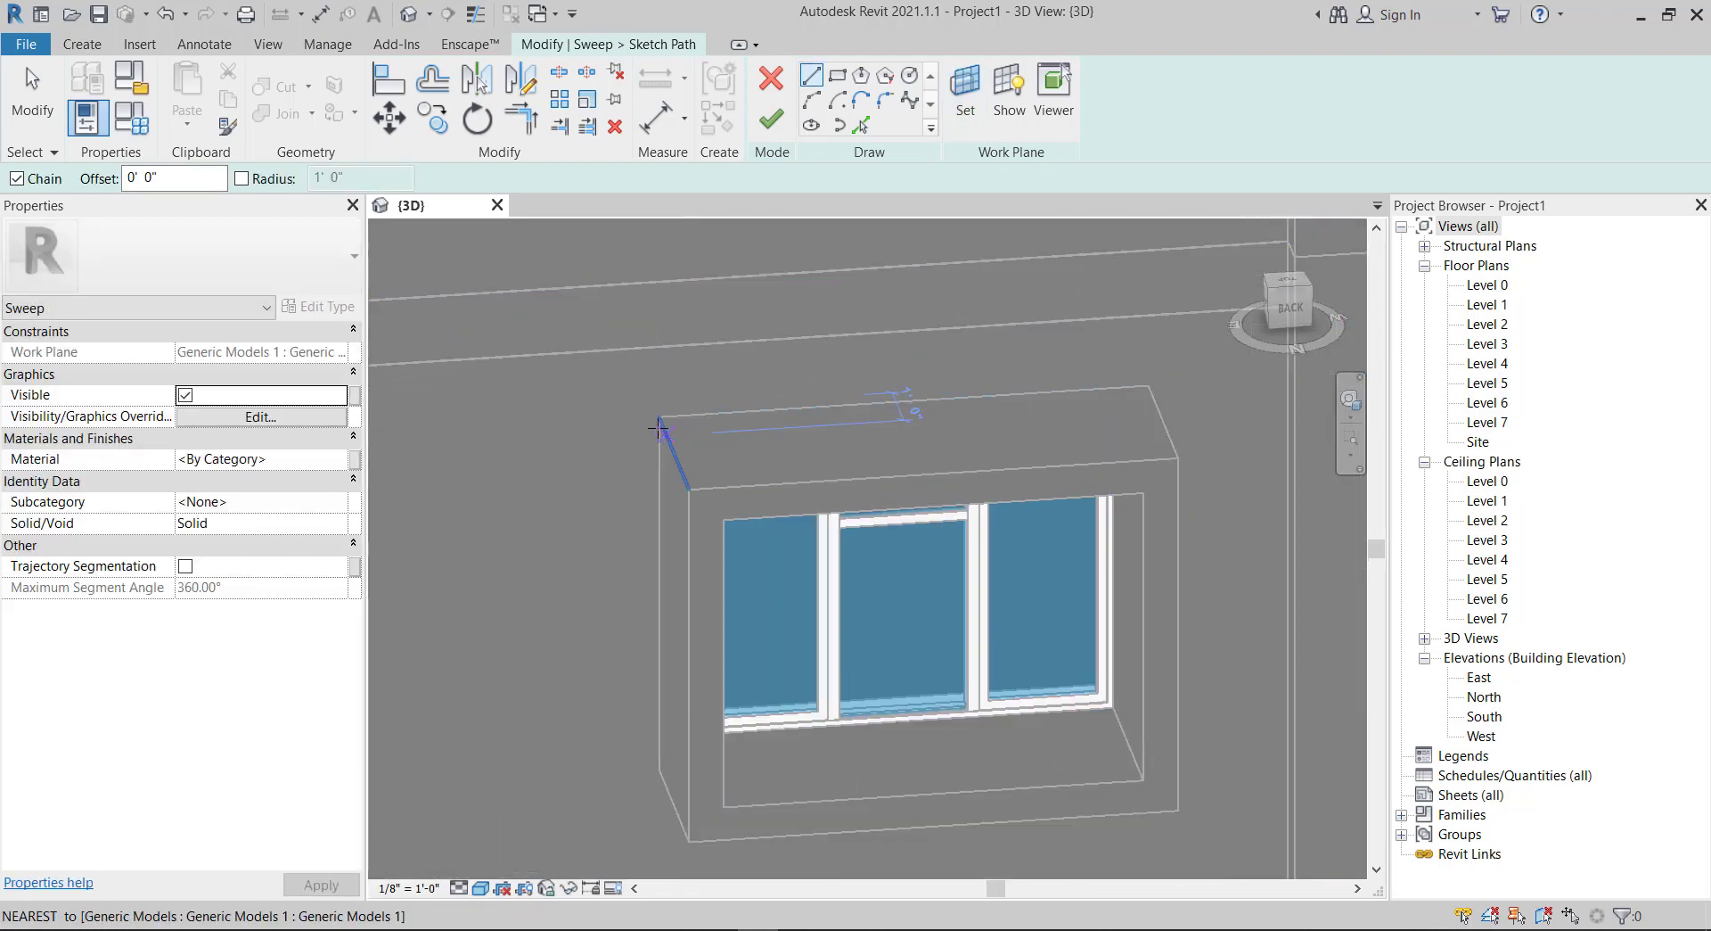
- Trace the sweep path along the box's top edges and finish the path
left_click(660, 416)
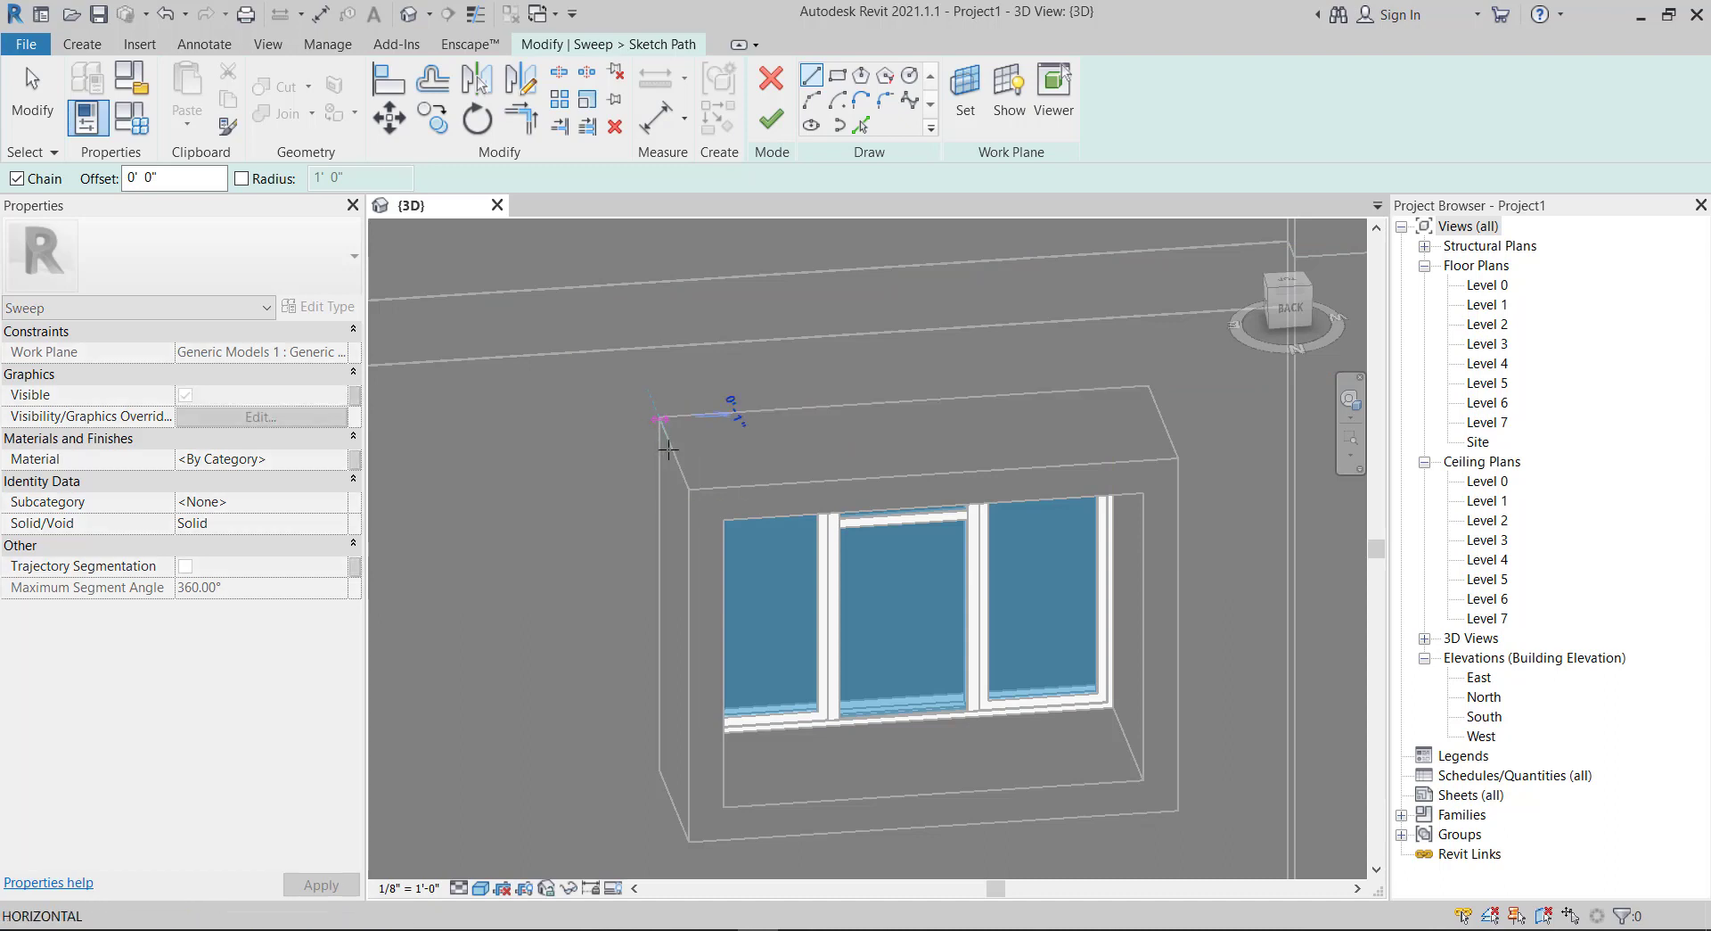
left_click(689, 491)
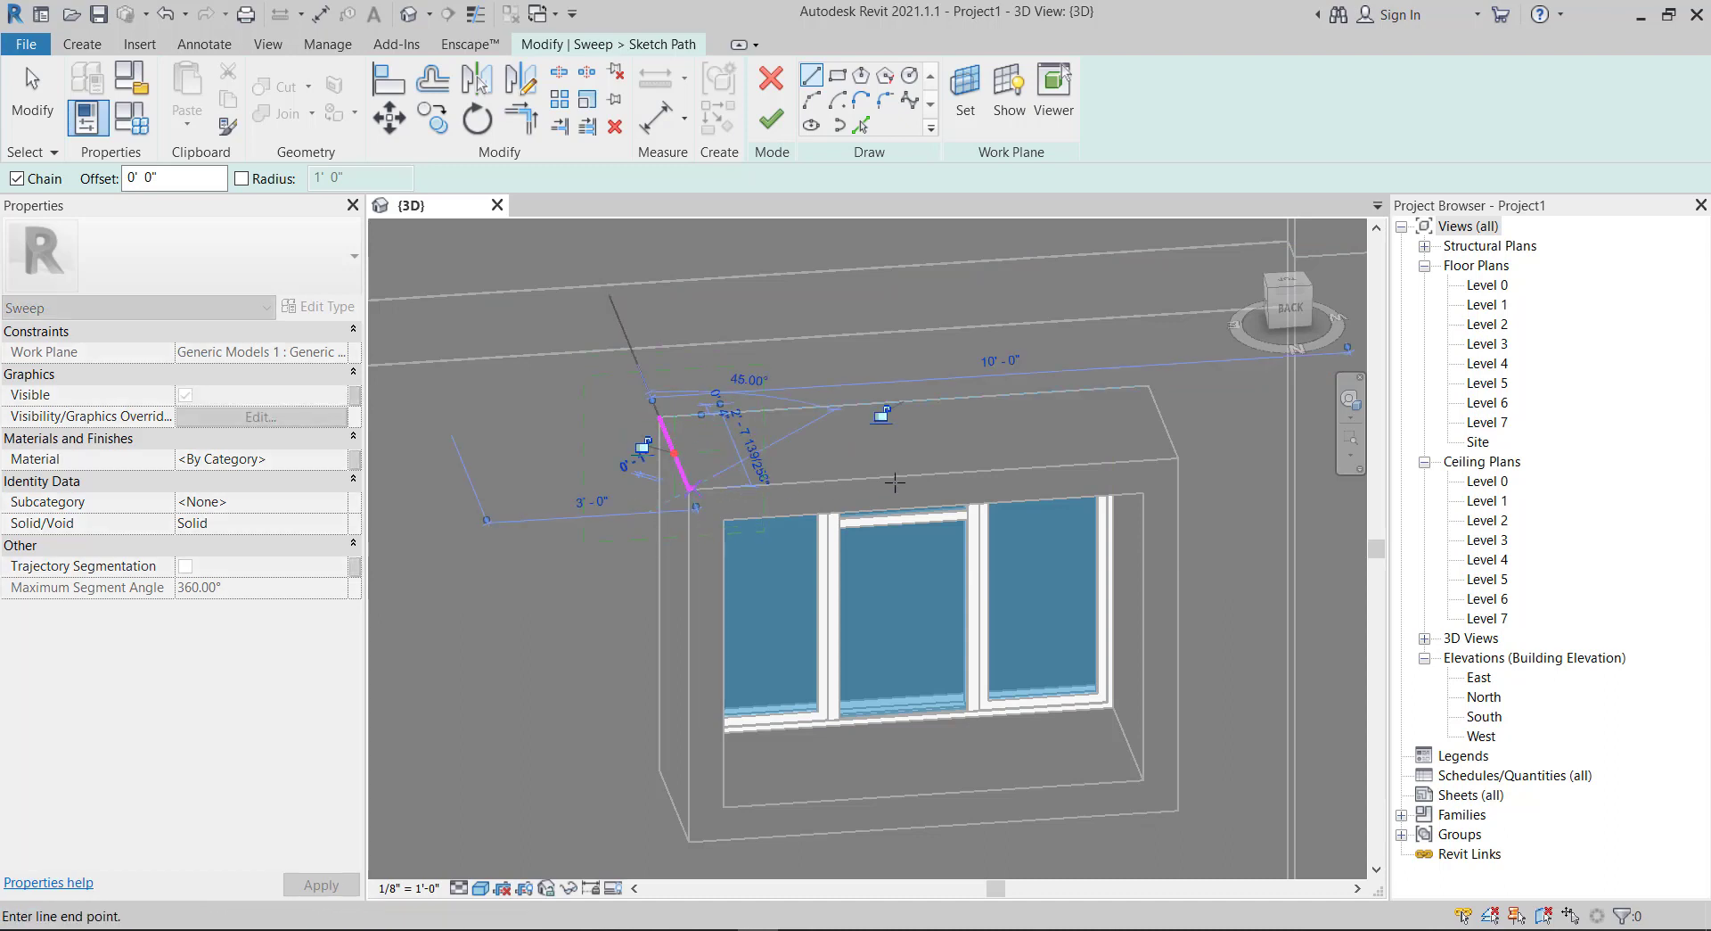
left_click(1178, 458)
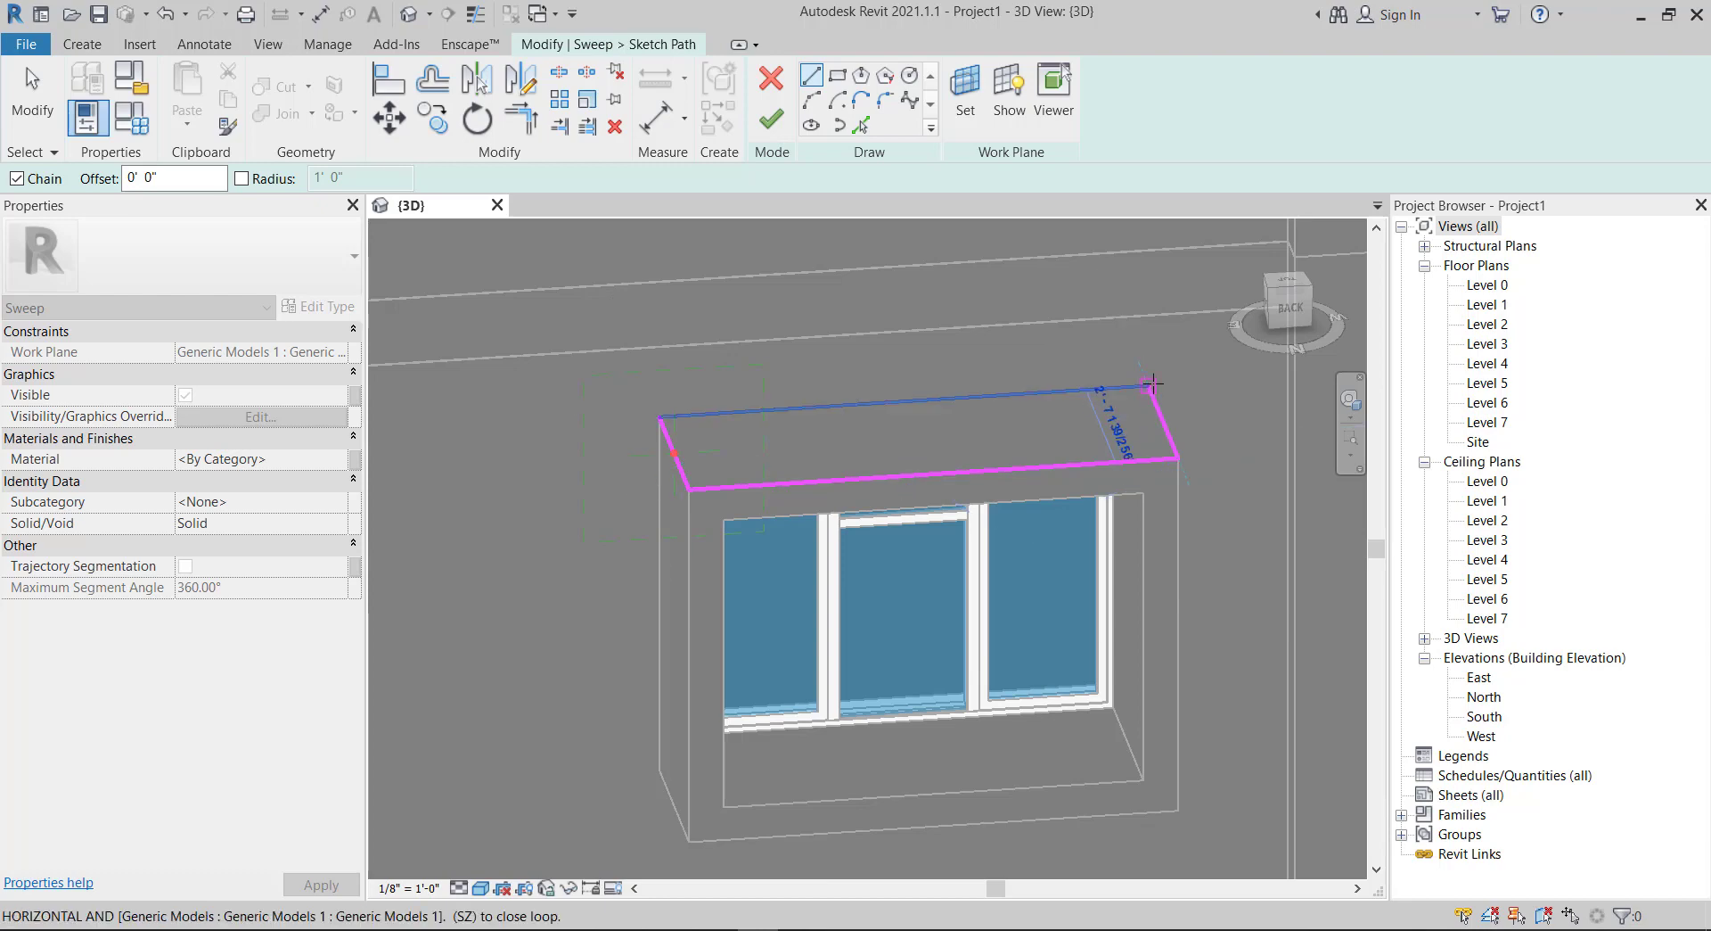
left_click(1148, 386)
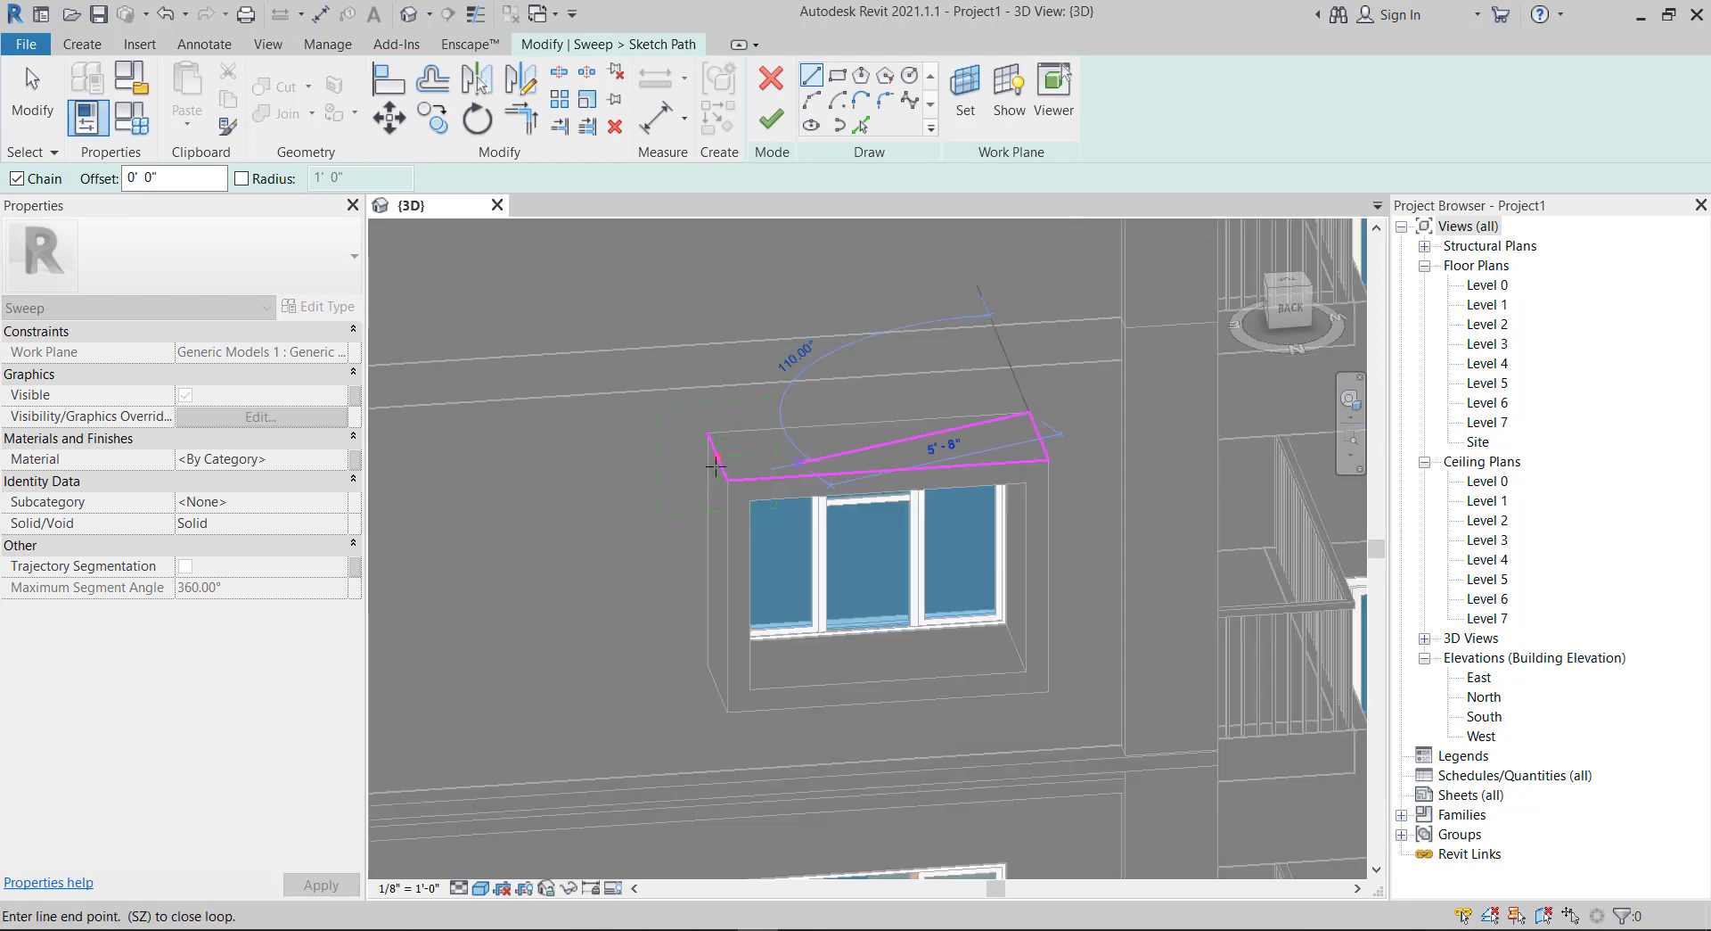
scroll(782, 461, "down", 2)
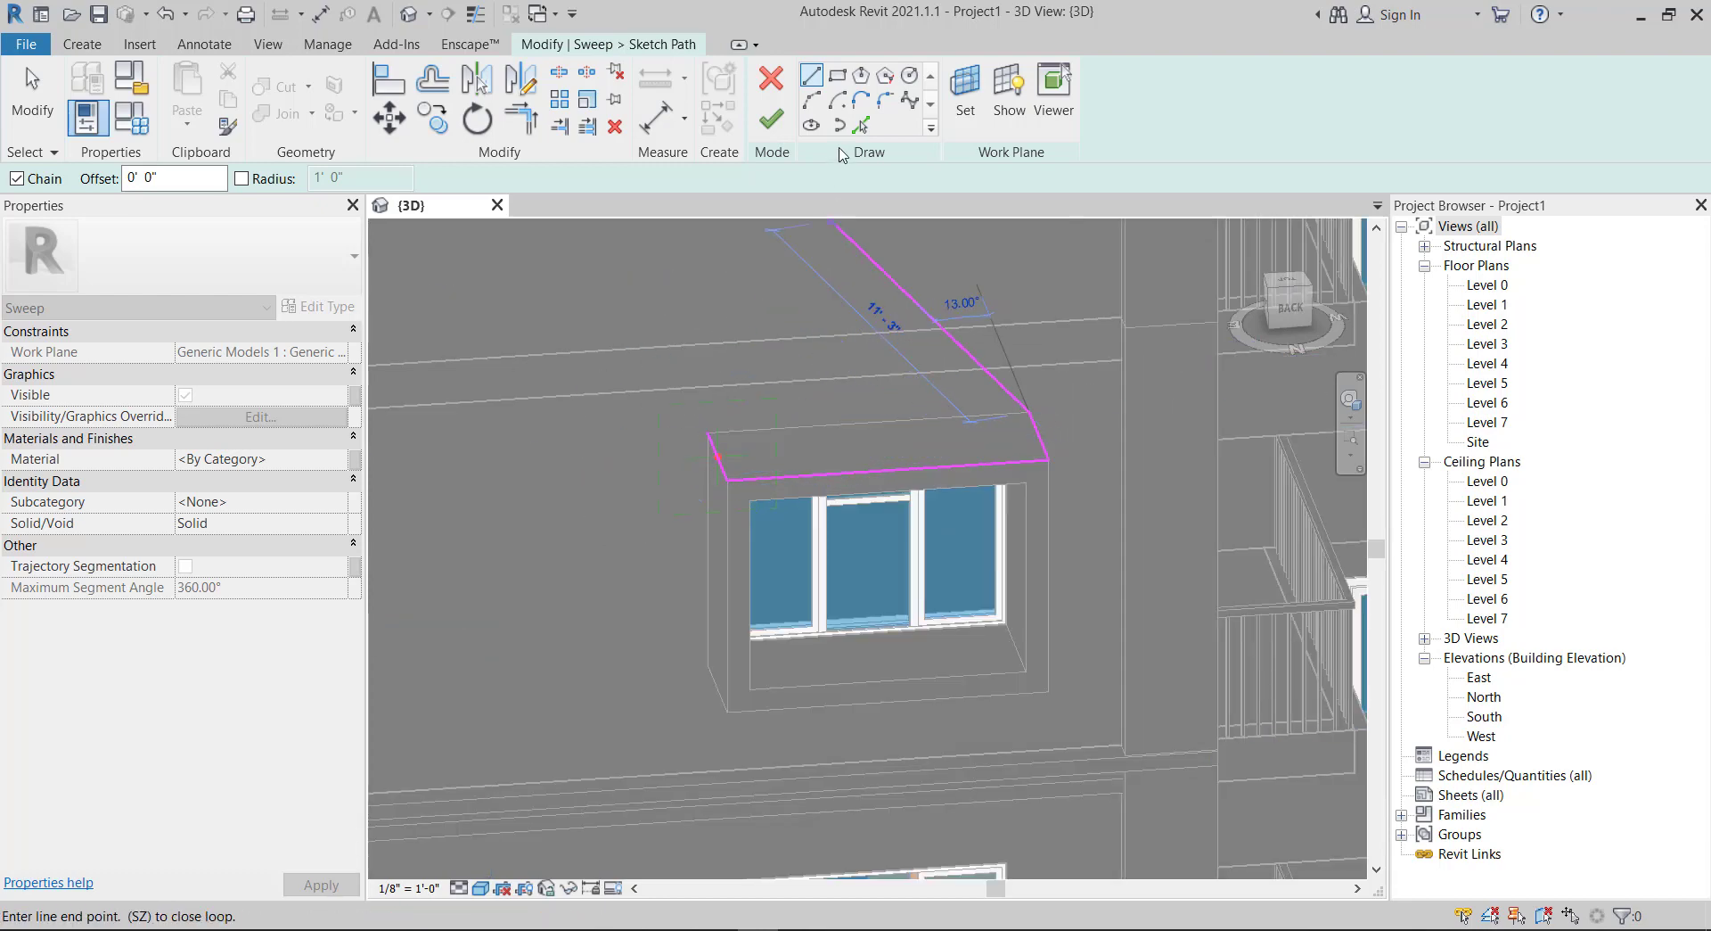
left_click(772, 119)
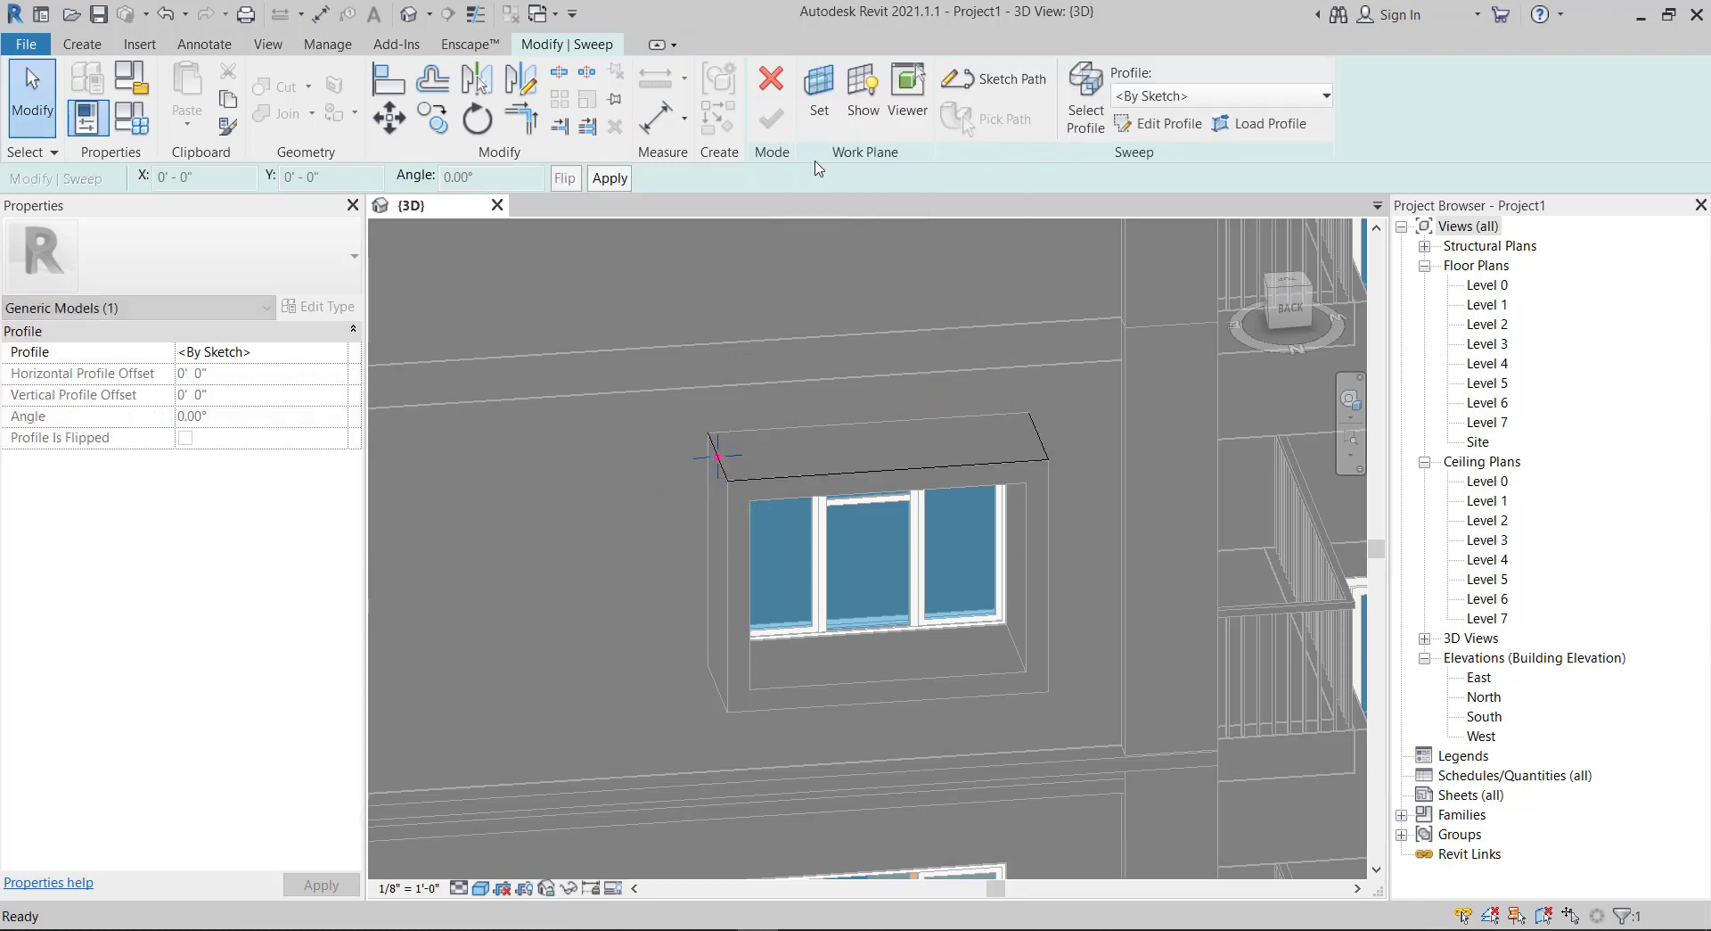
- Begin editing the sweep profile, viewing the window box from BACK, zoomed in
left_click(1161, 124)
mouse_move(1290, 308)
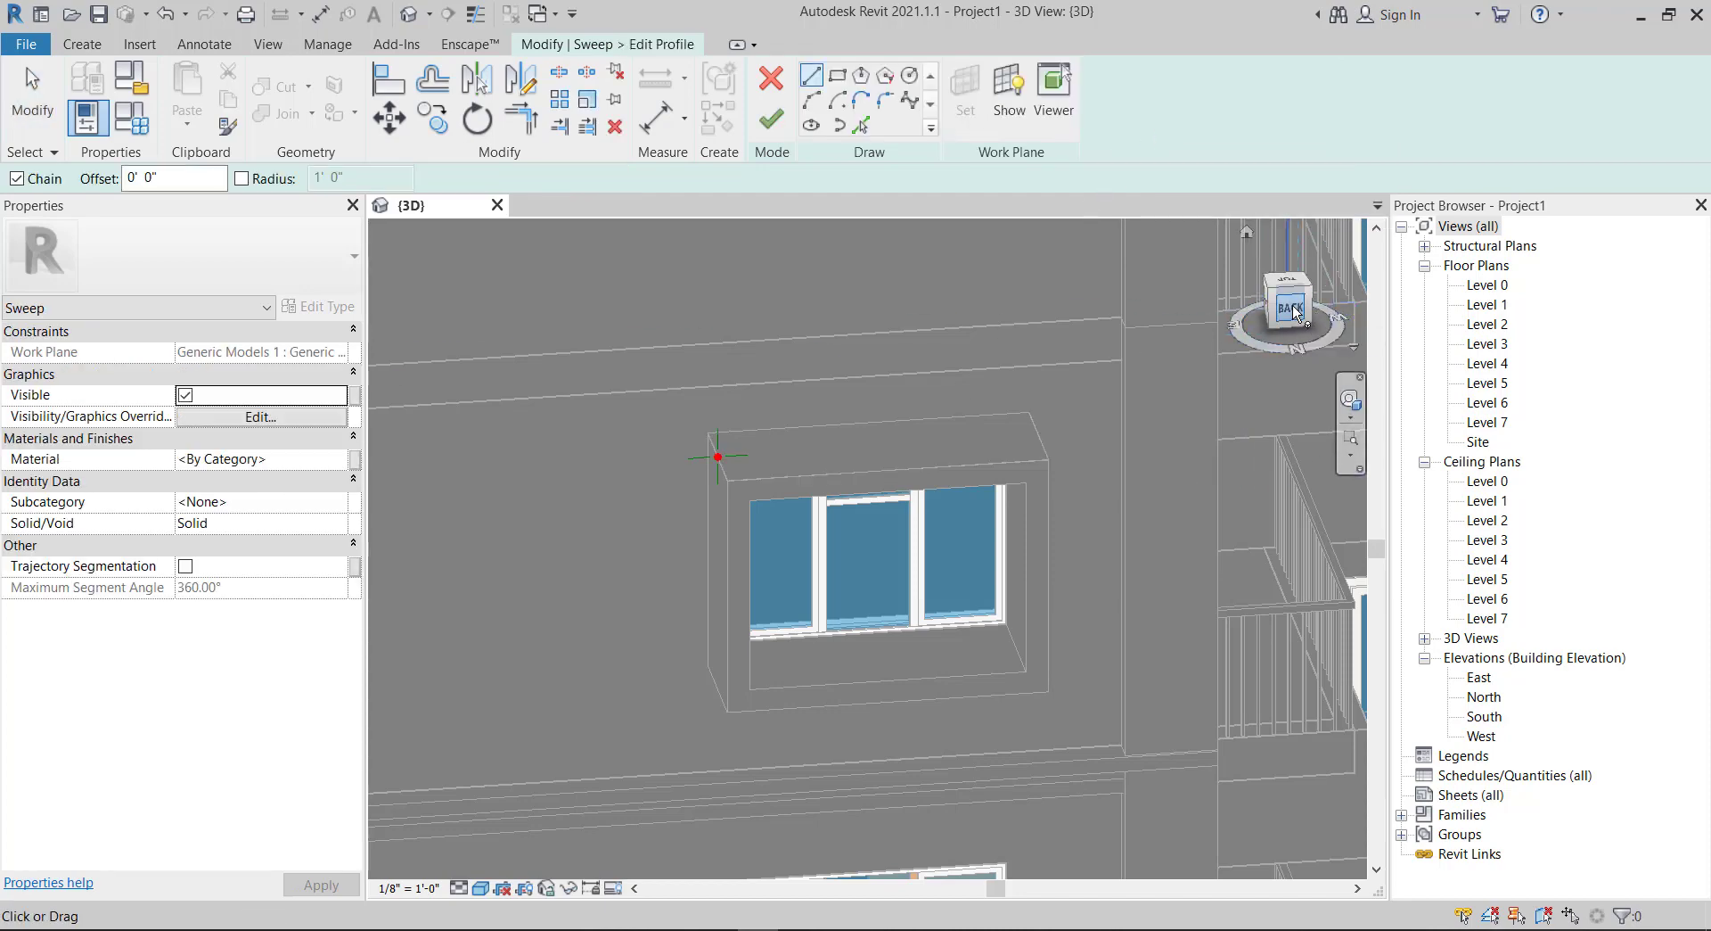
left_click(1294, 310)
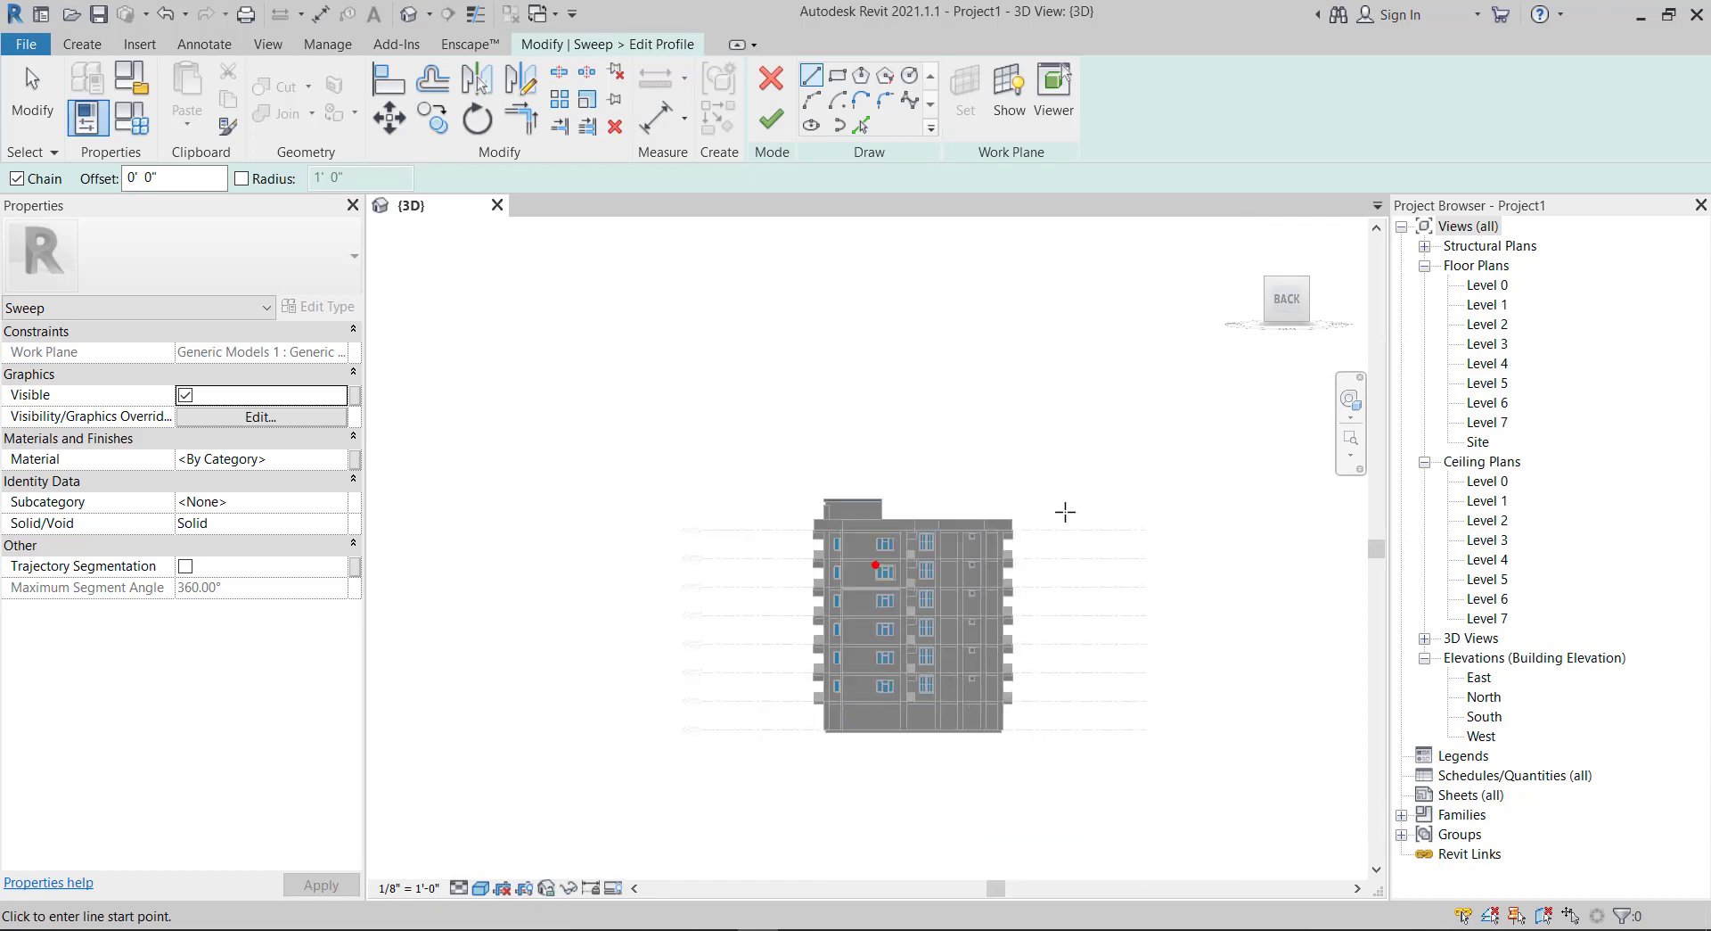
scroll(764, 499, "up", 2)
scroll(785, 481, "up", 2)
scroll(802, 508, "up", 1)
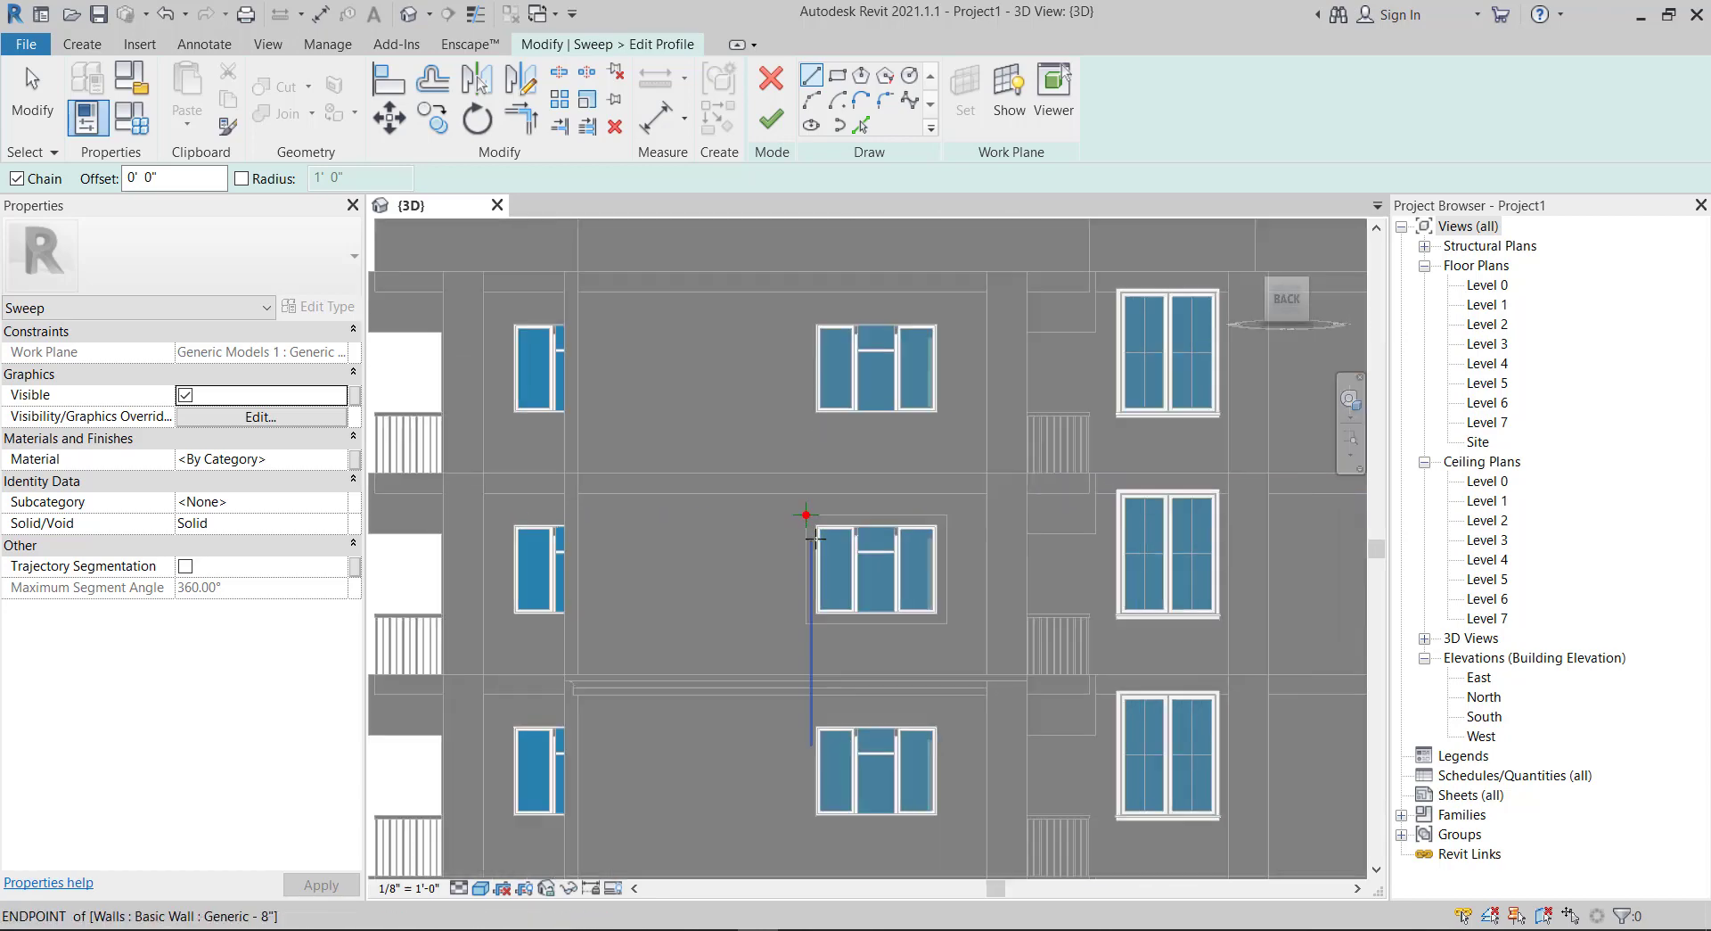
scroll(803, 509, "up", 1)
scroll(803, 510, "up", 2)
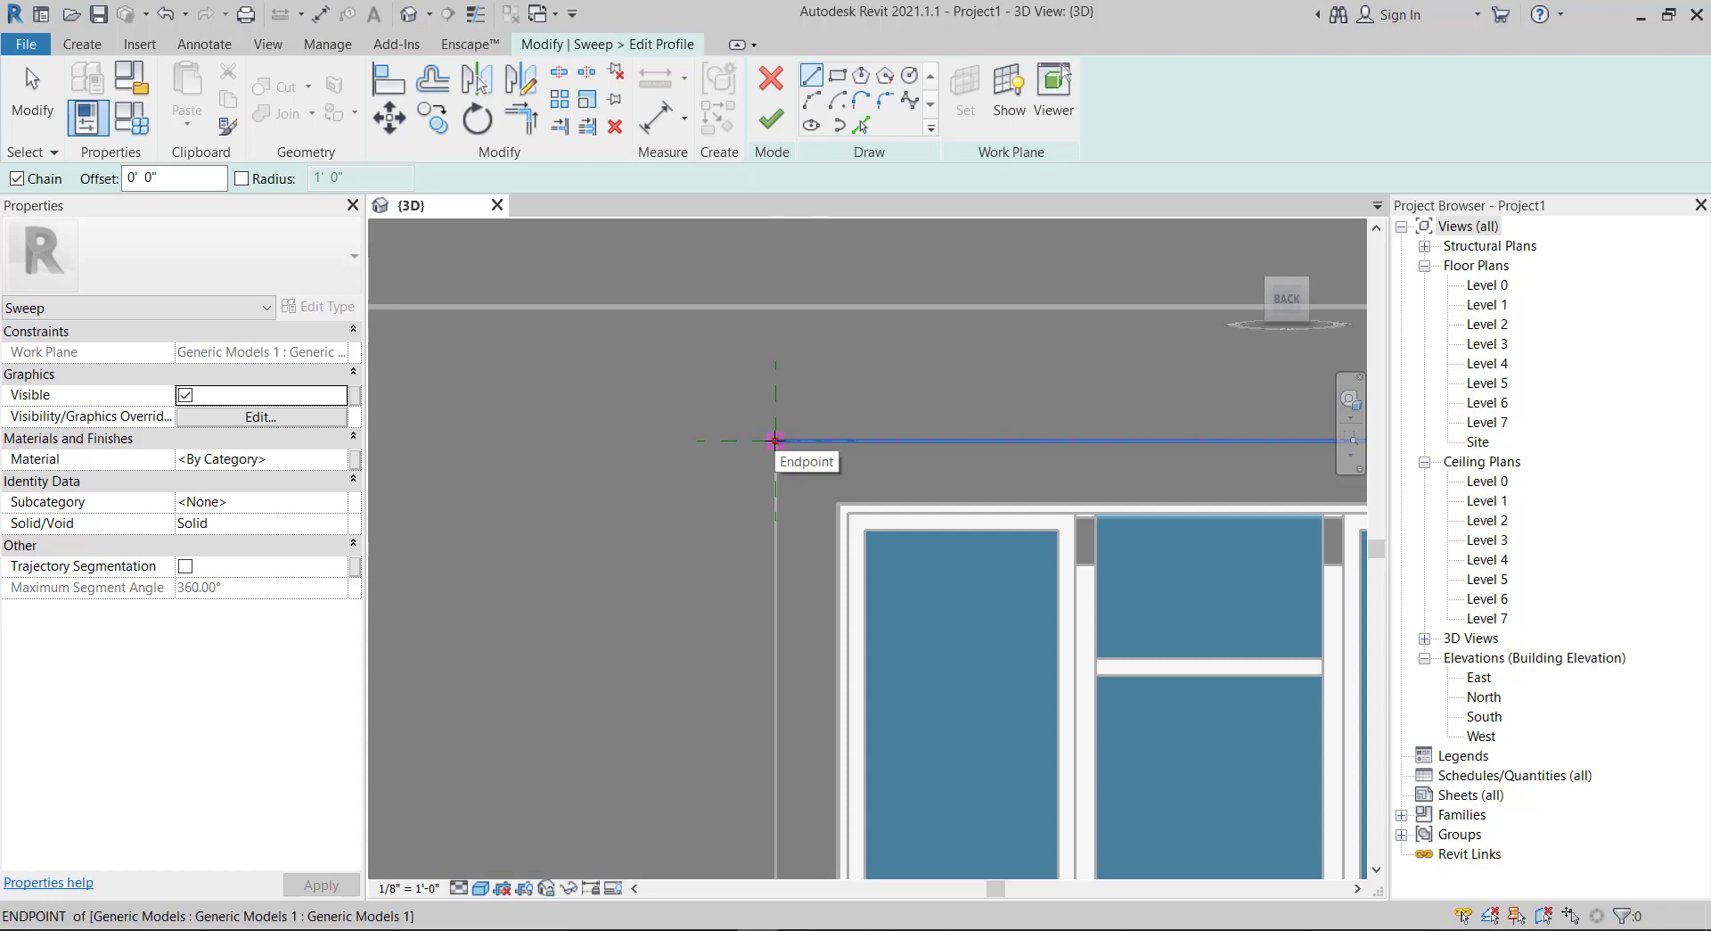
- Sketch the closed, stepped 1'-3" wide profile at the box's top corner and finish it
left_click(775, 439)
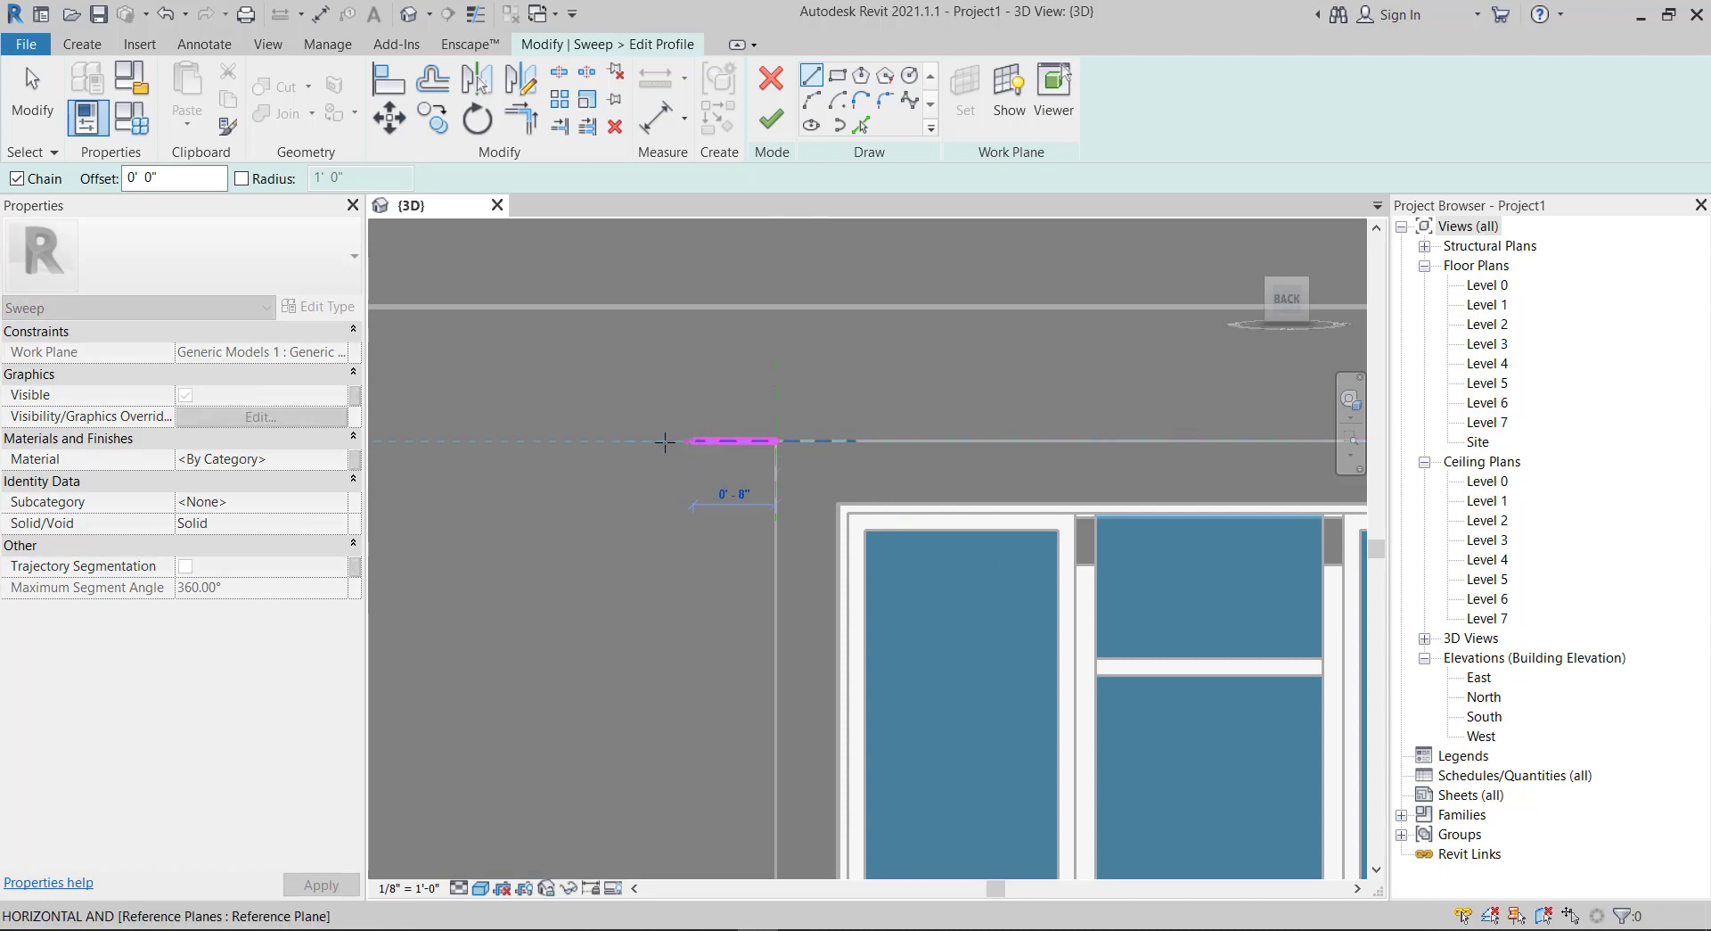
left_click(589, 440)
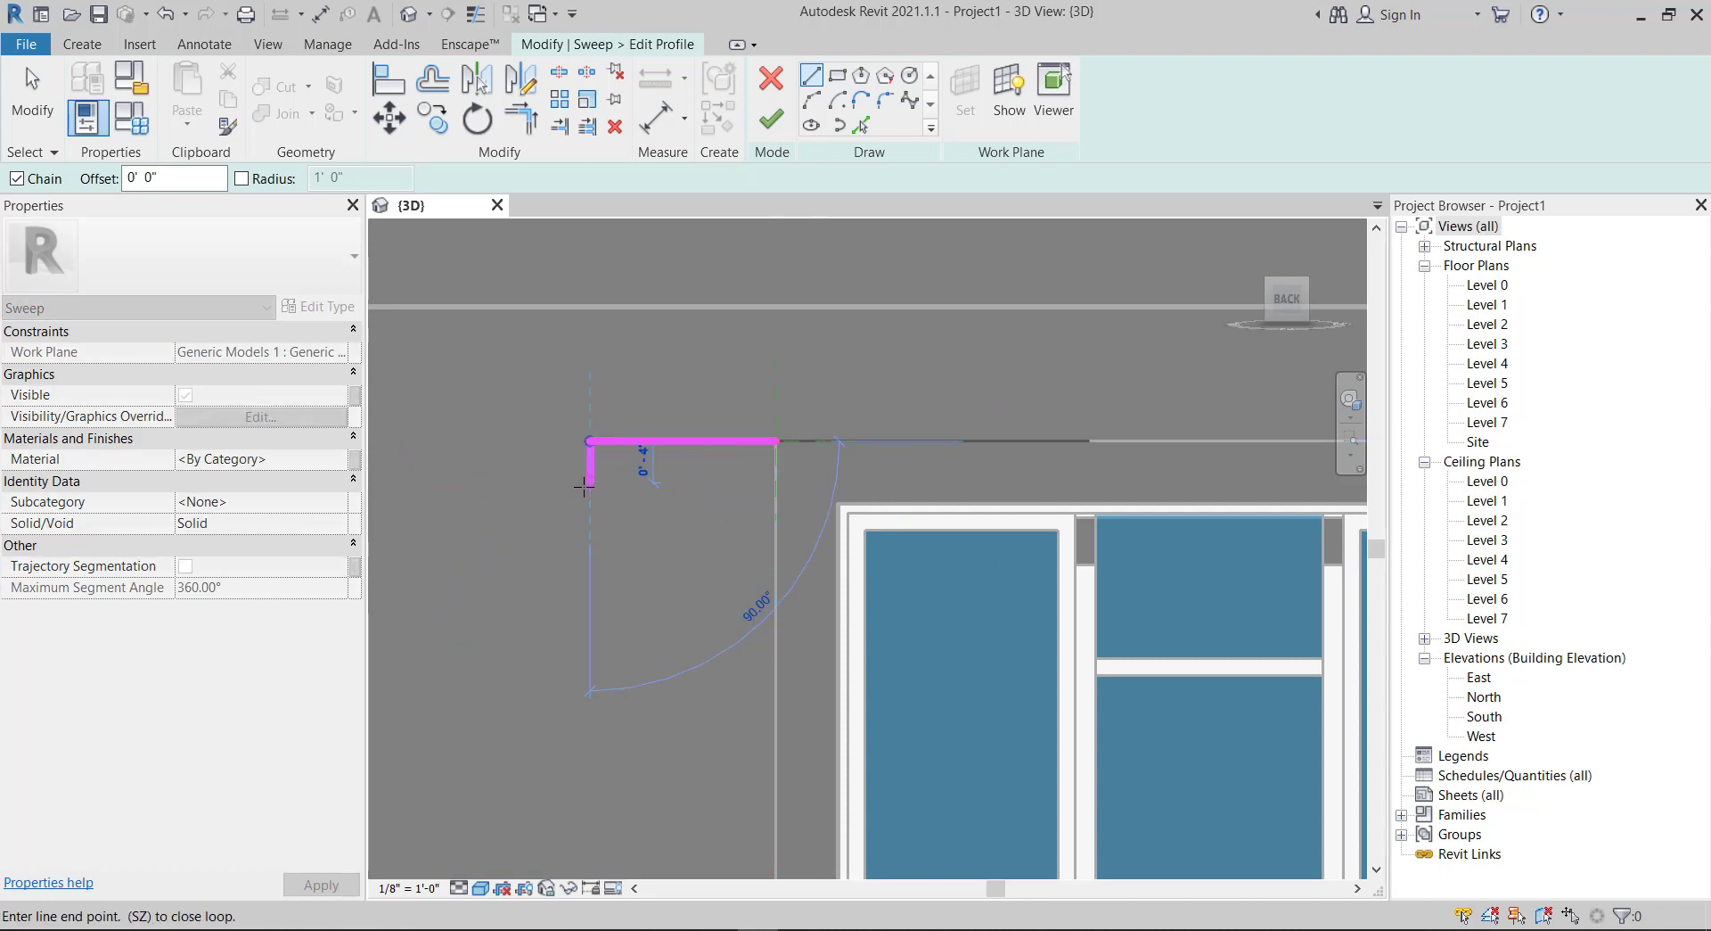
left_click(589, 482)
left_click(622, 482)
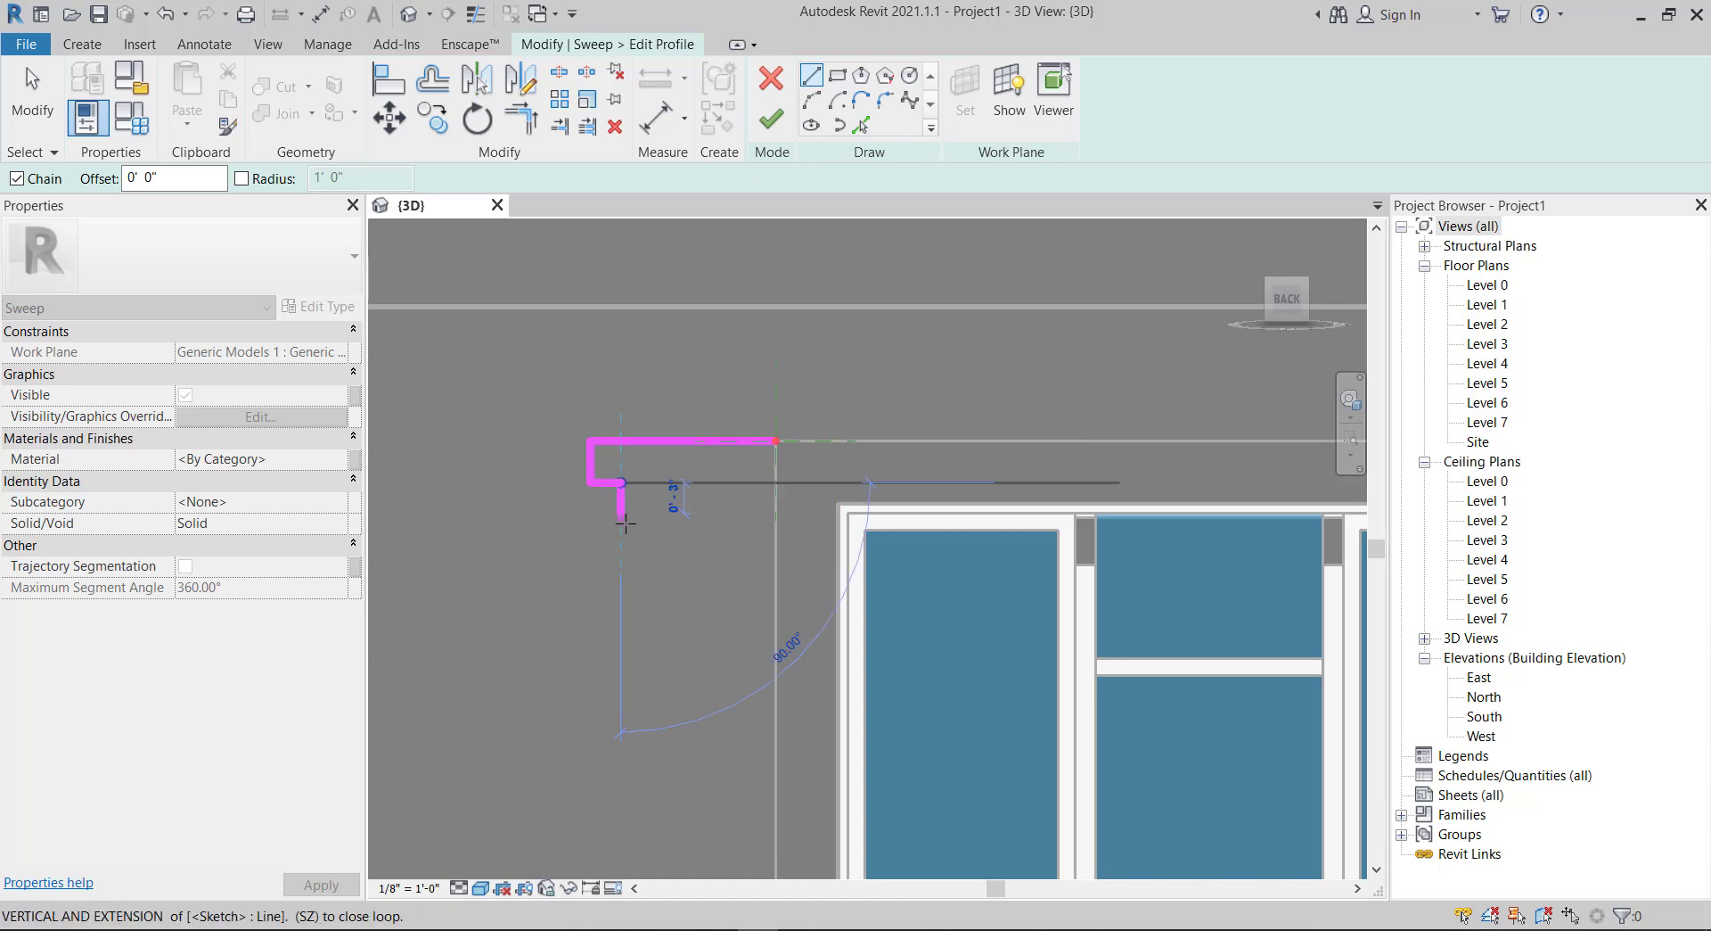
left_click(622, 523)
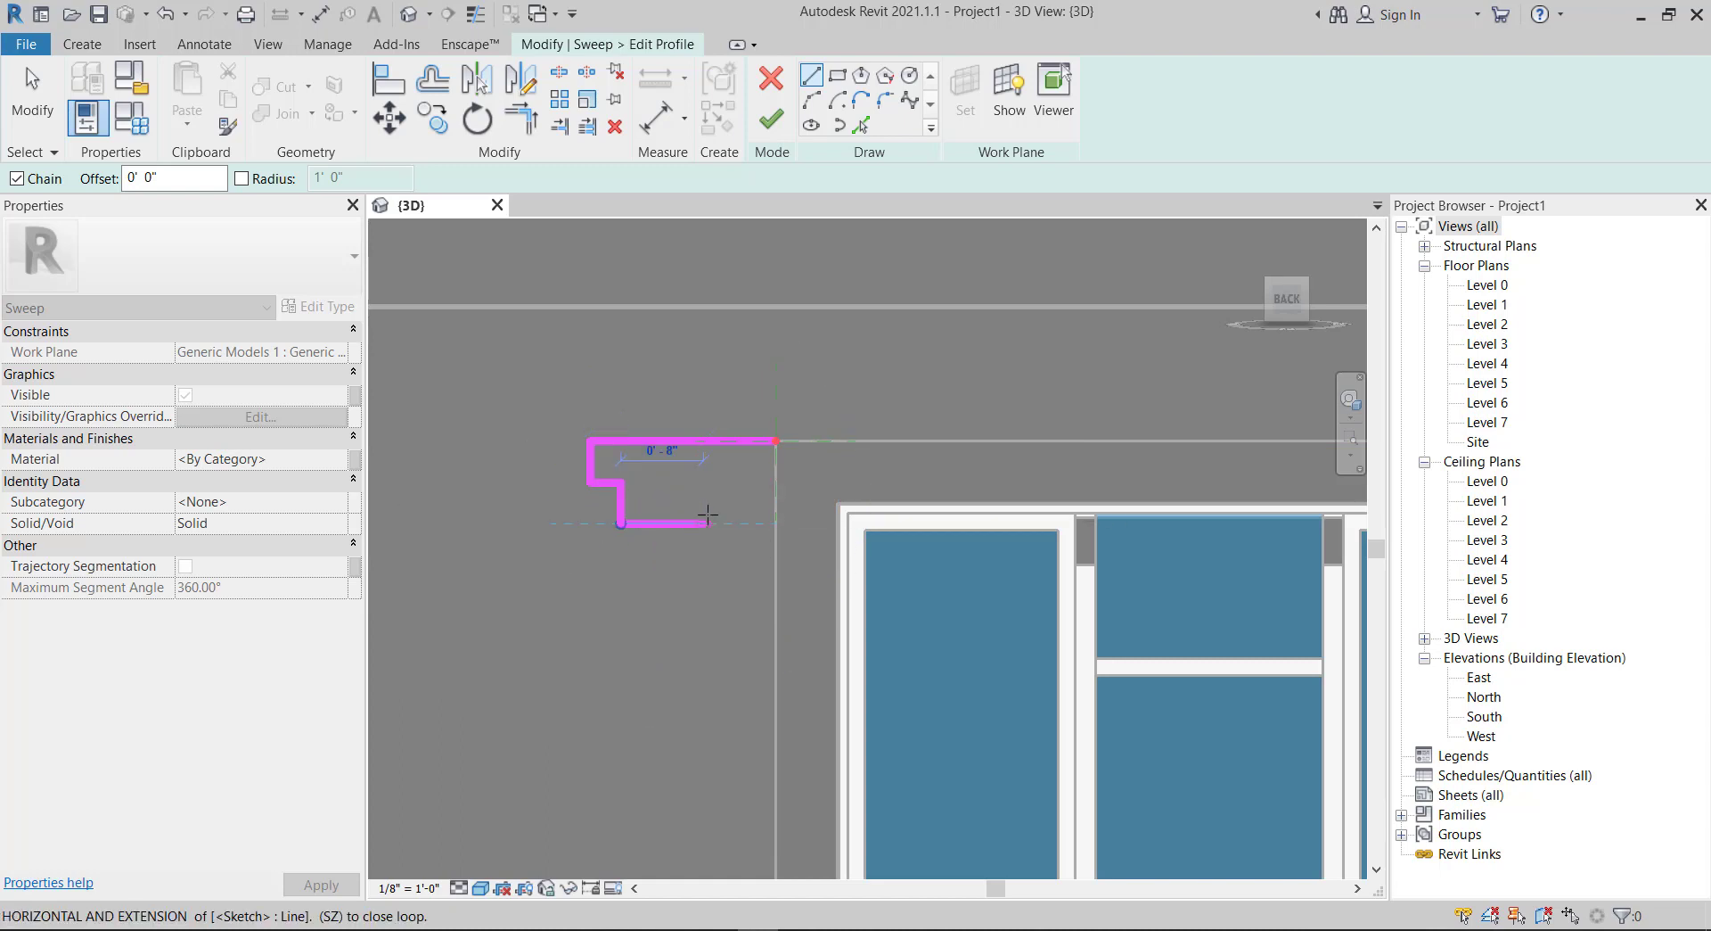
left_click(775, 523)
left_click(775, 439)
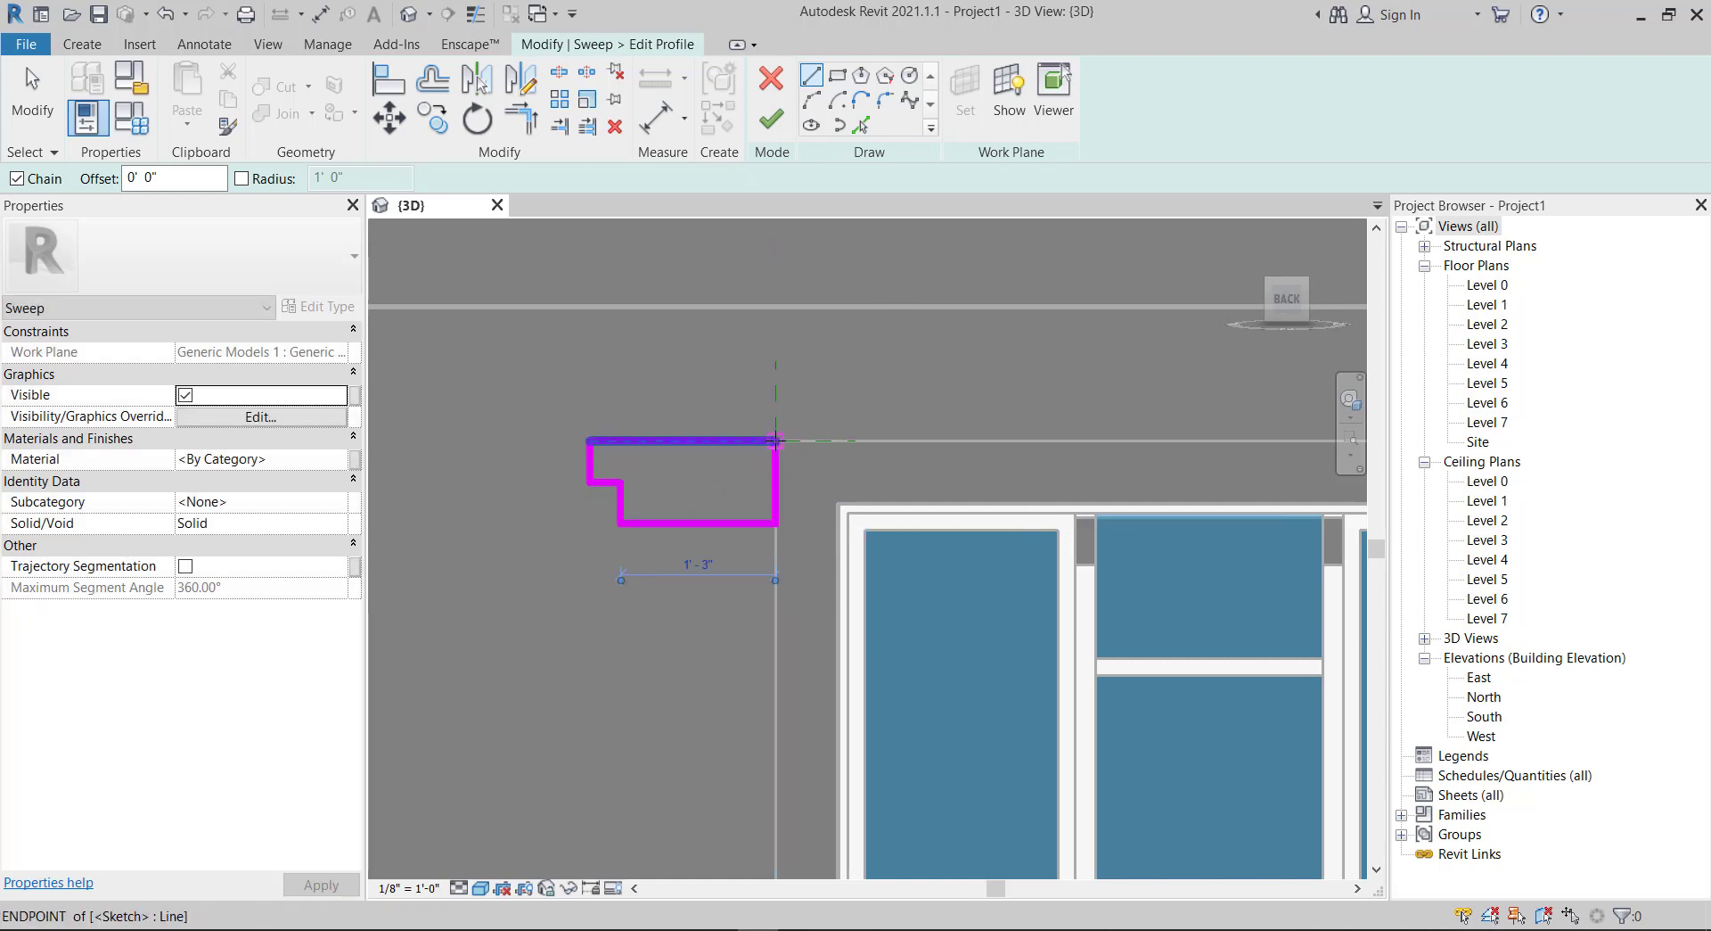
scroll(774, 439, "down", 3)
middle_click_drag(773, 393, 787, 260, "shift")
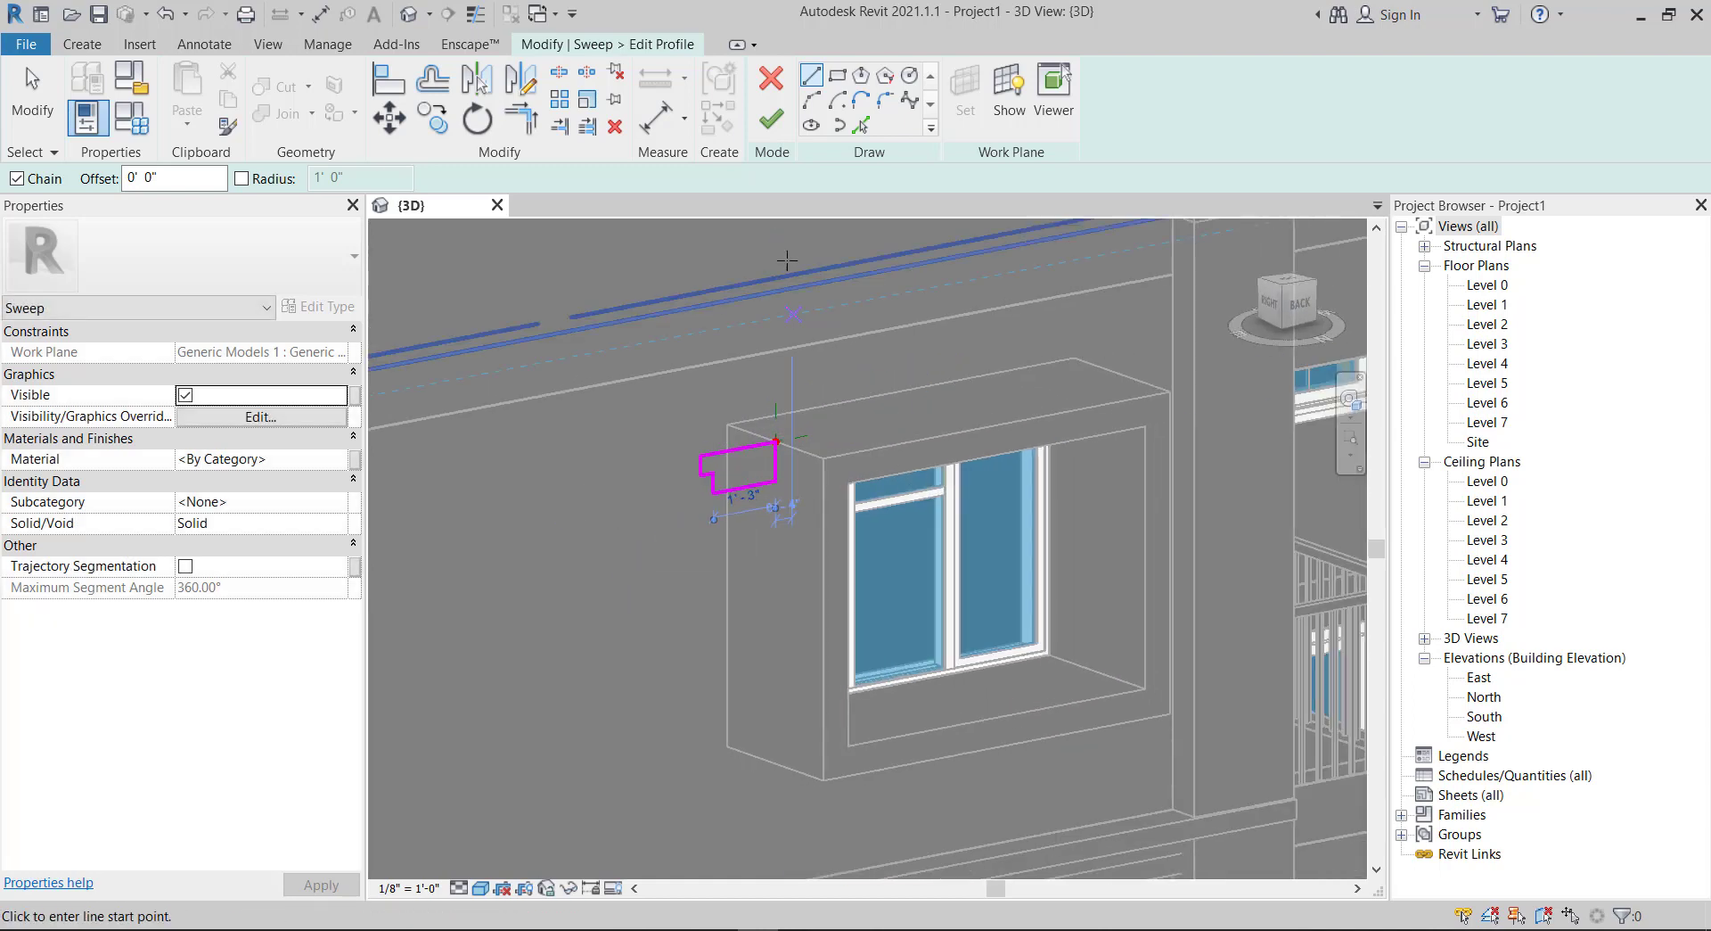
left_click(771, 118)
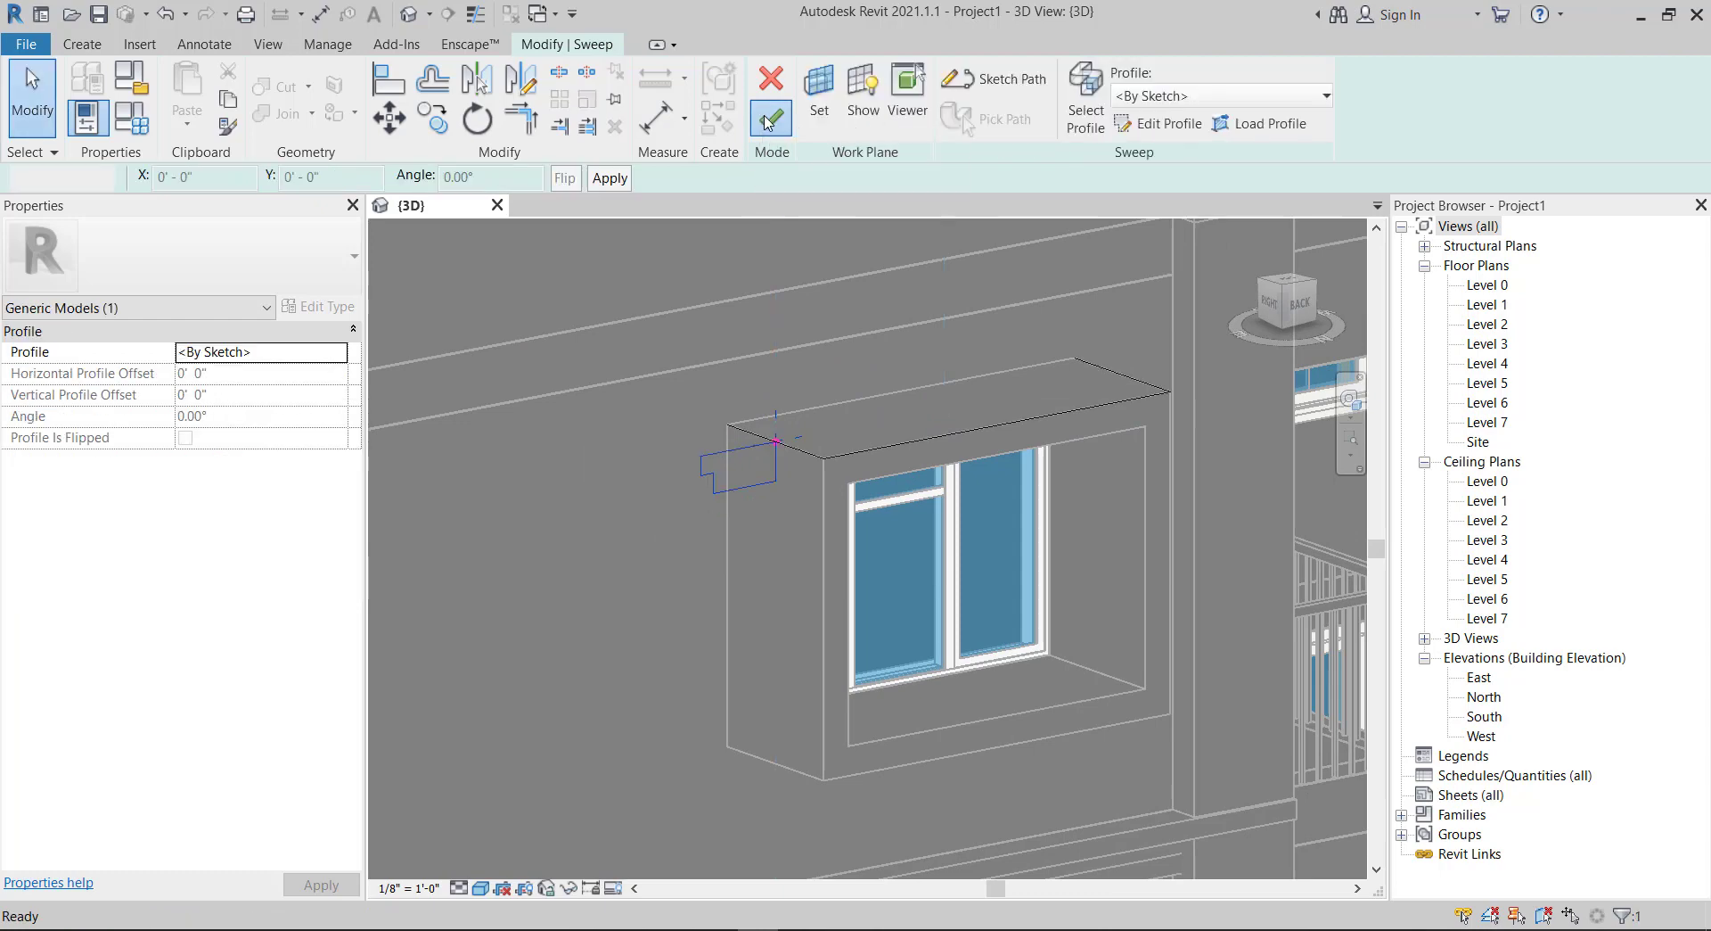
- Complete the sweep to build the canopy and orbit the facade to inspect it
left_click(769, 123)
left_click(763, 361)
scroll(696, 578, "down", 2)
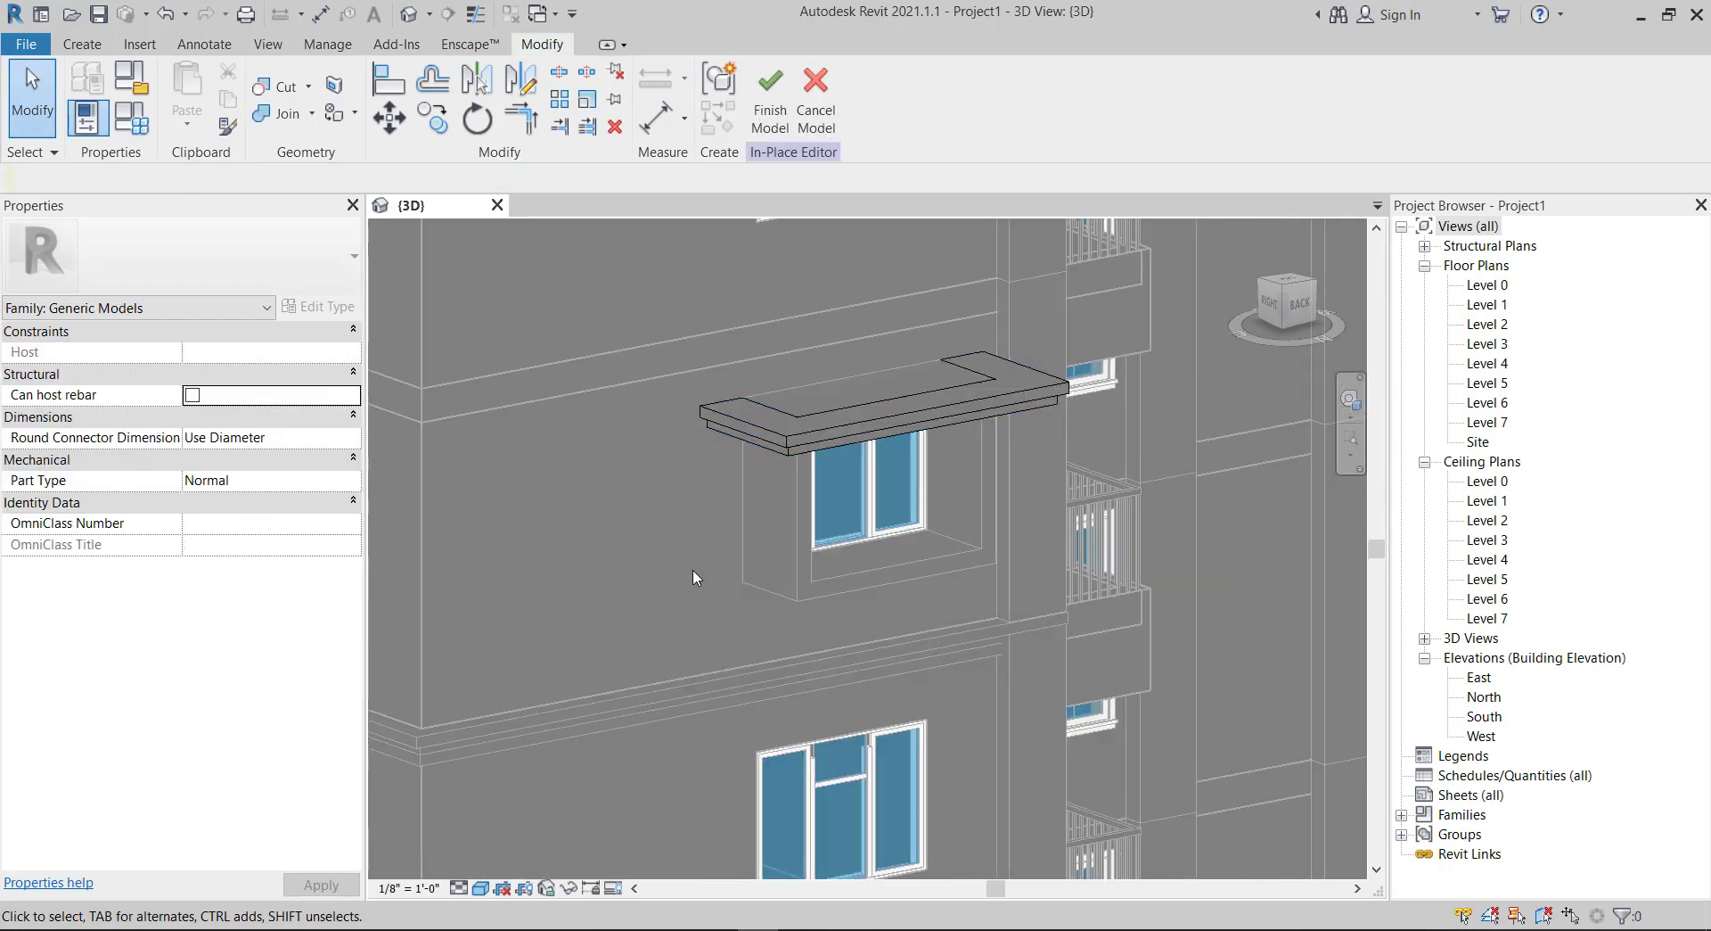
middle_click_drag(696, 577, 652, 603, "shift")
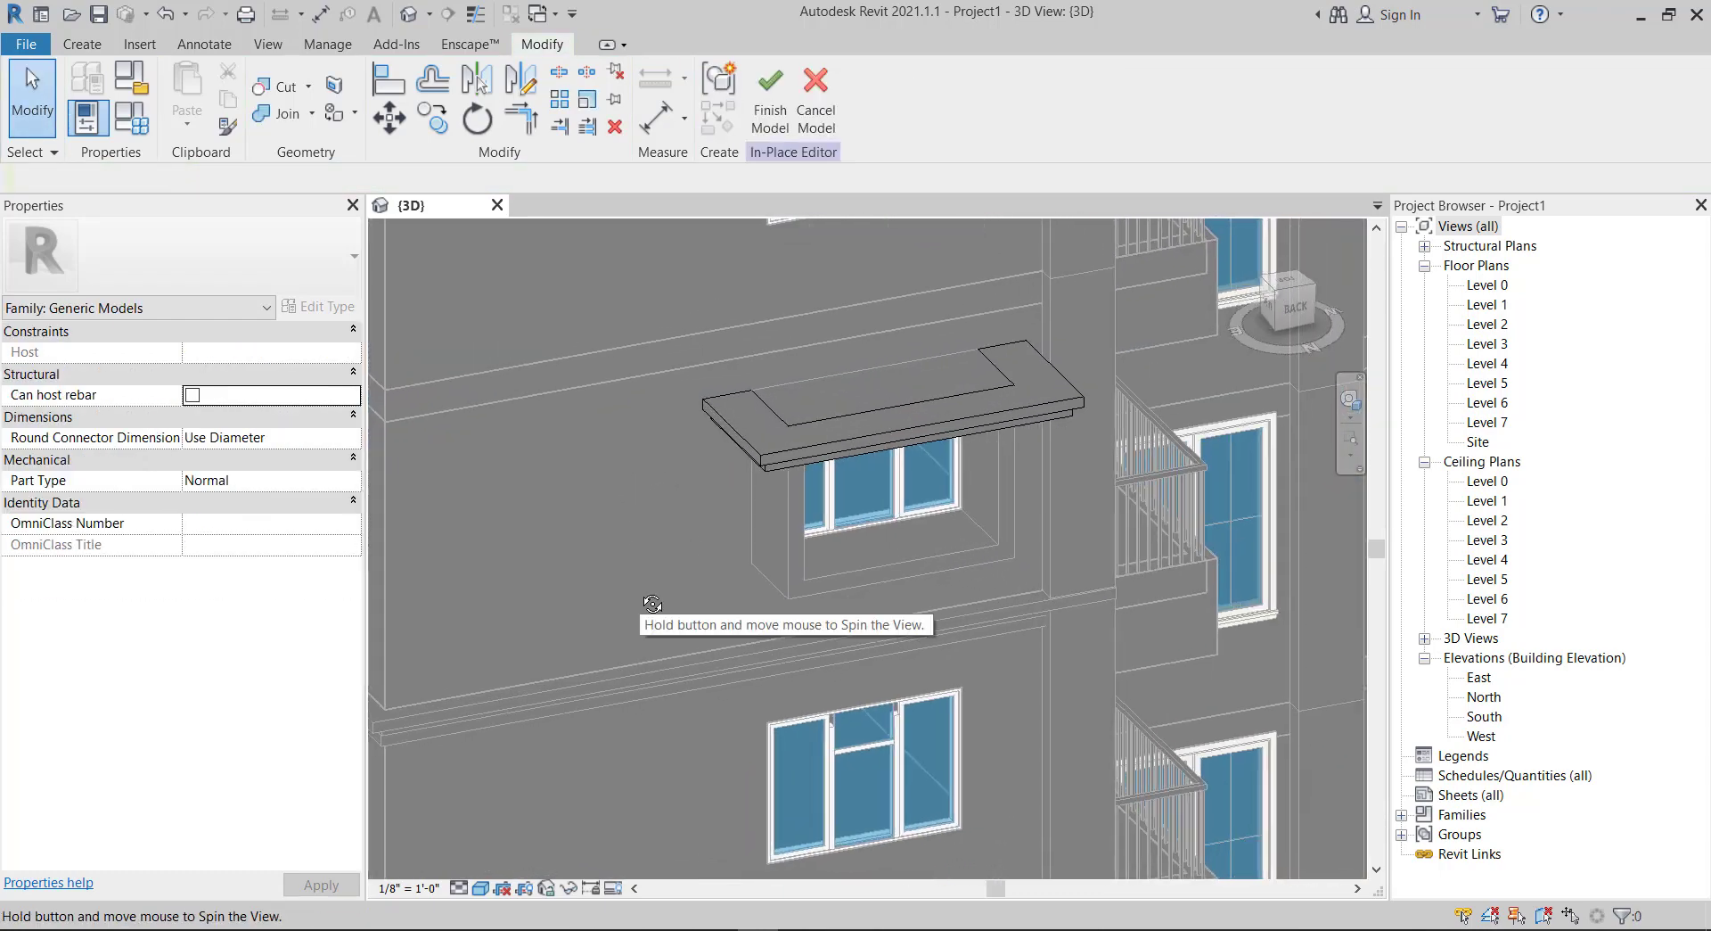
middle_click_drag(749, 433, 842, 429, "shift")
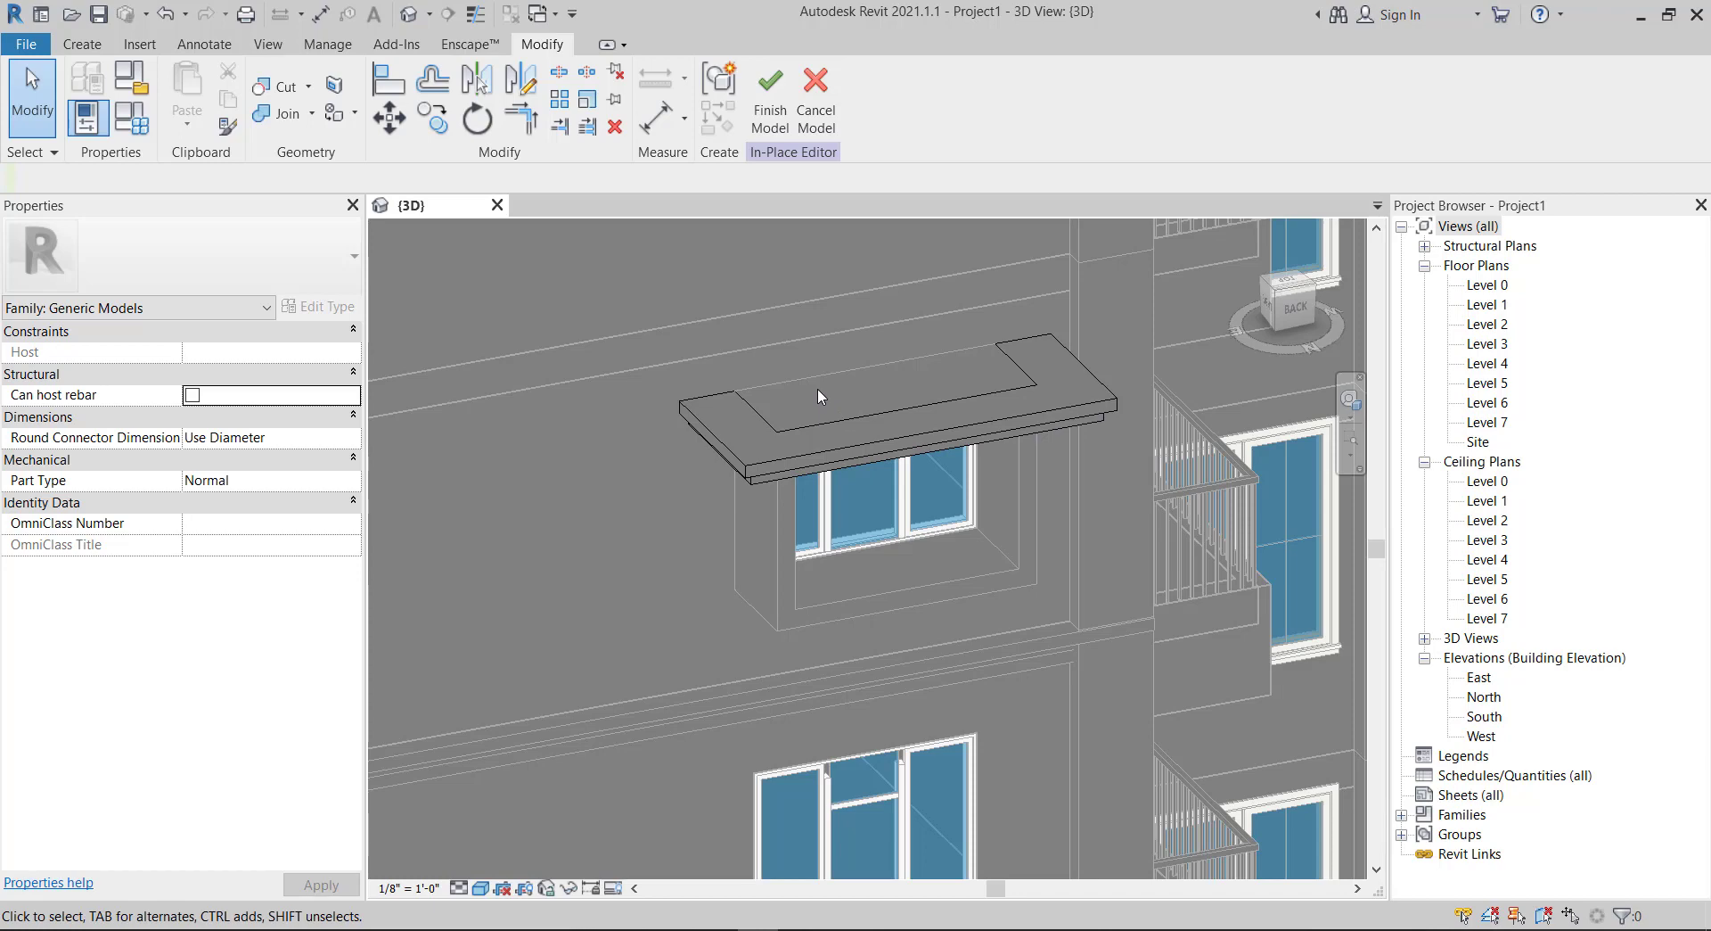
scroll(816, 387, "down", 3)
scroll(751, 421, "up", 3)
scroll(750, 420, "down", 2)
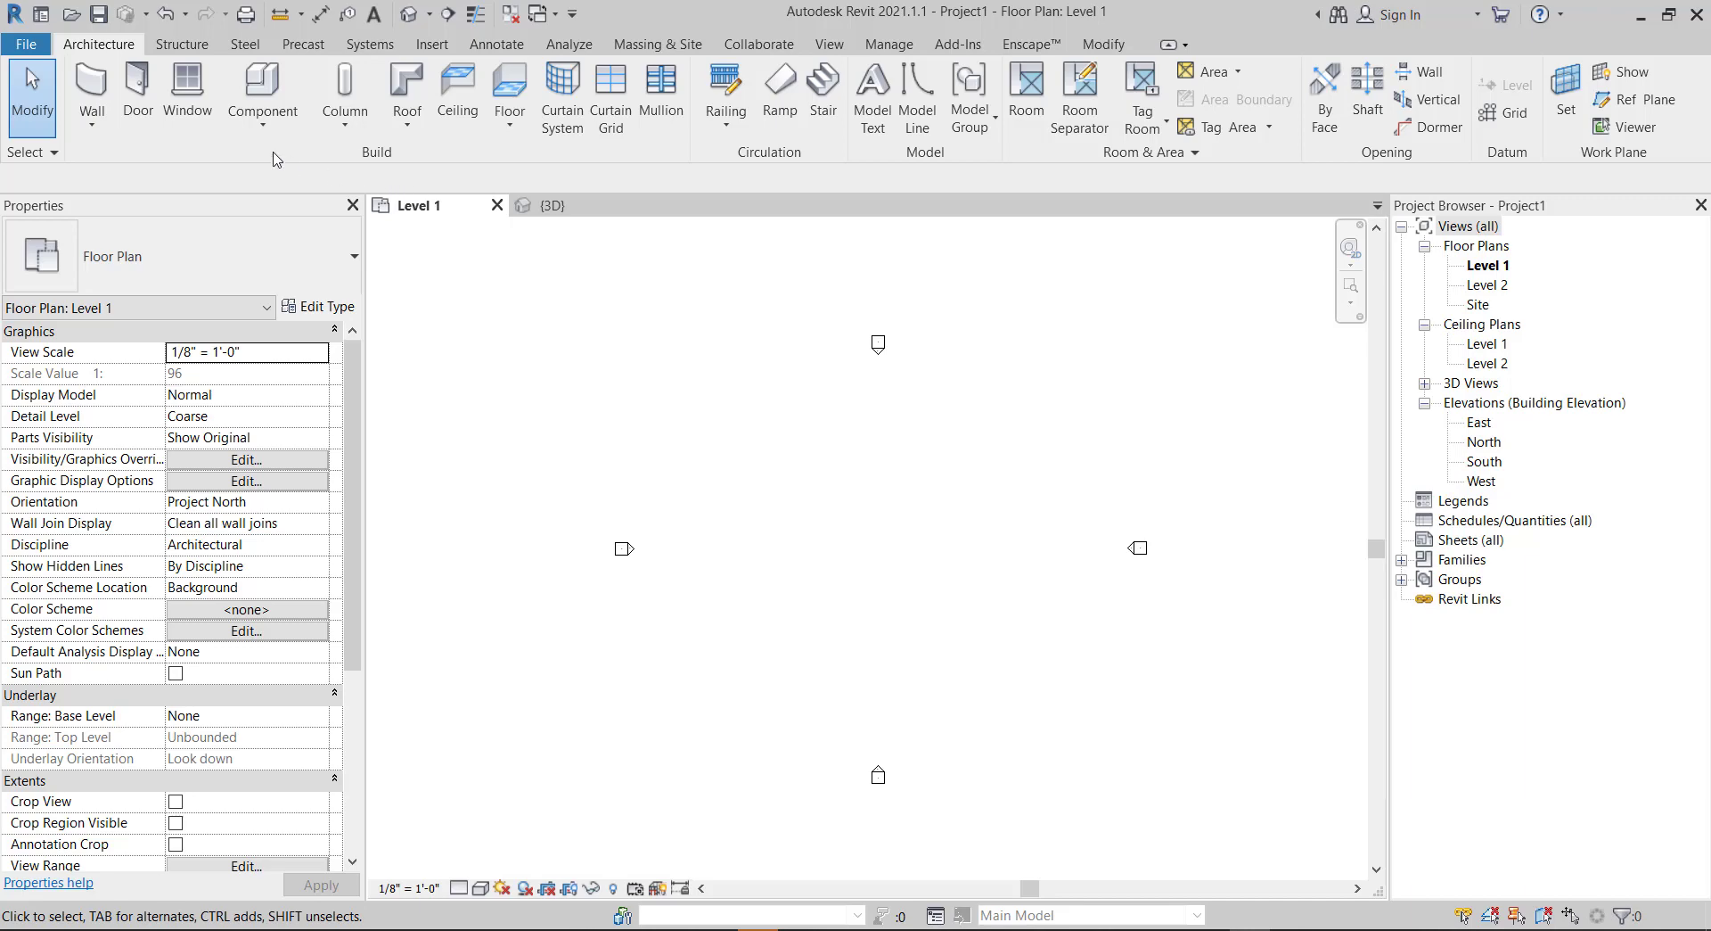
- Create an in-place Generic Models family with the default name and show the {3D} view
left_click(263, 125)
left_click(285, 214)
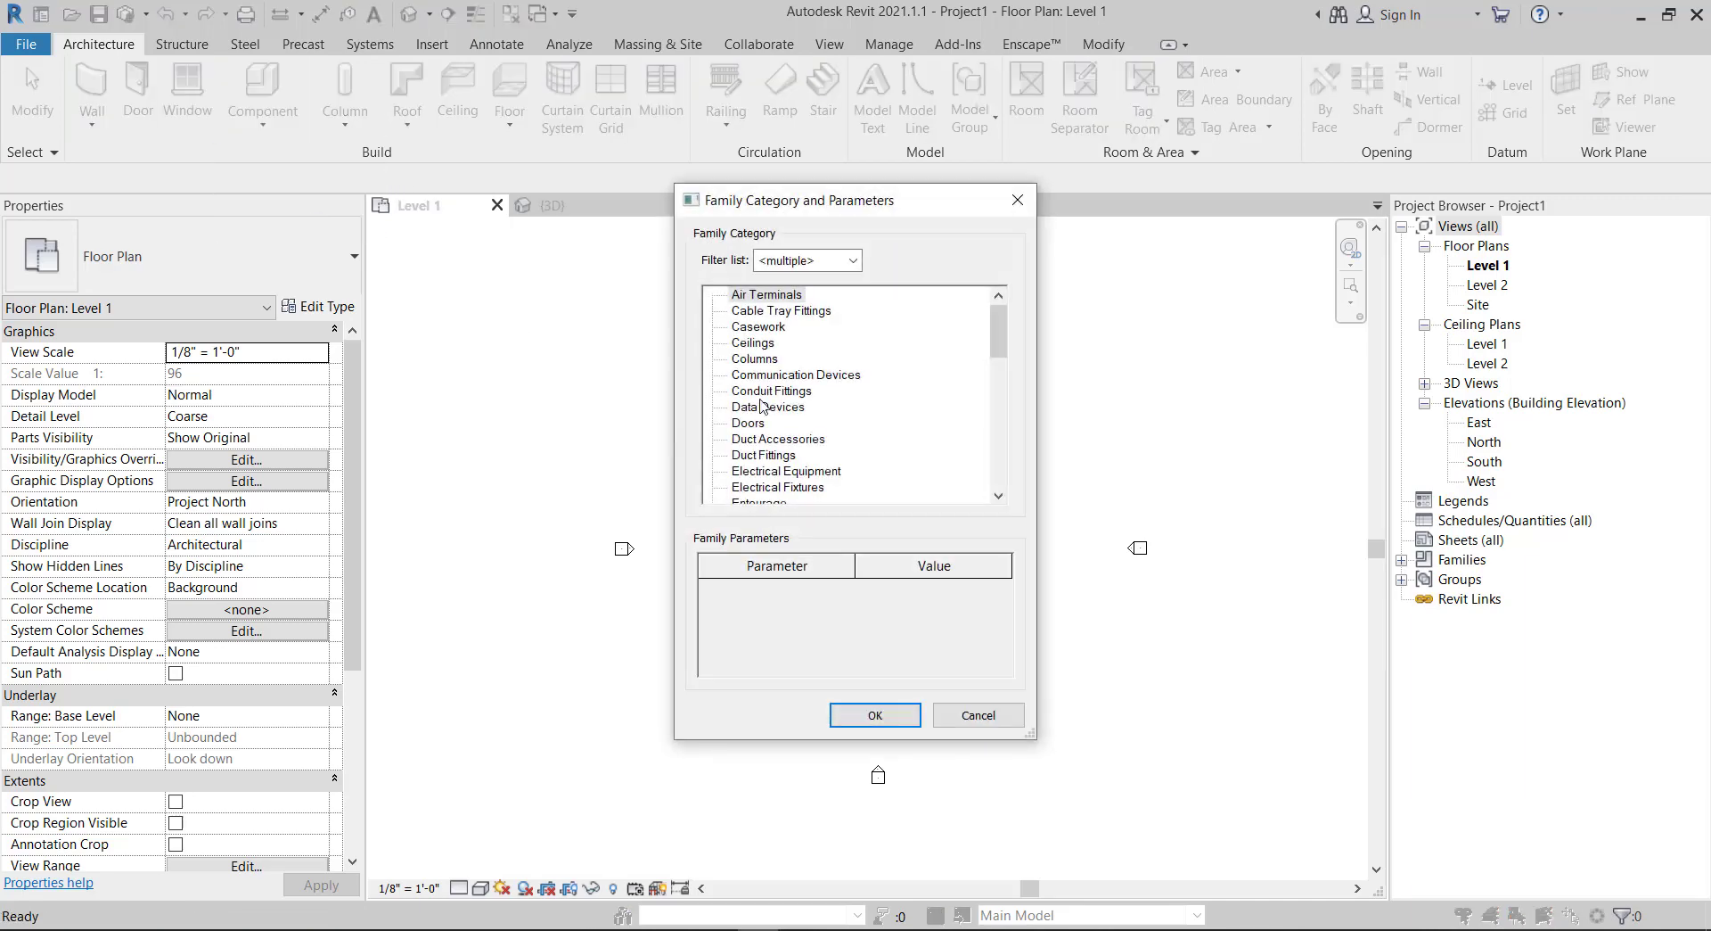
scroll(792, 420, "down", 2)
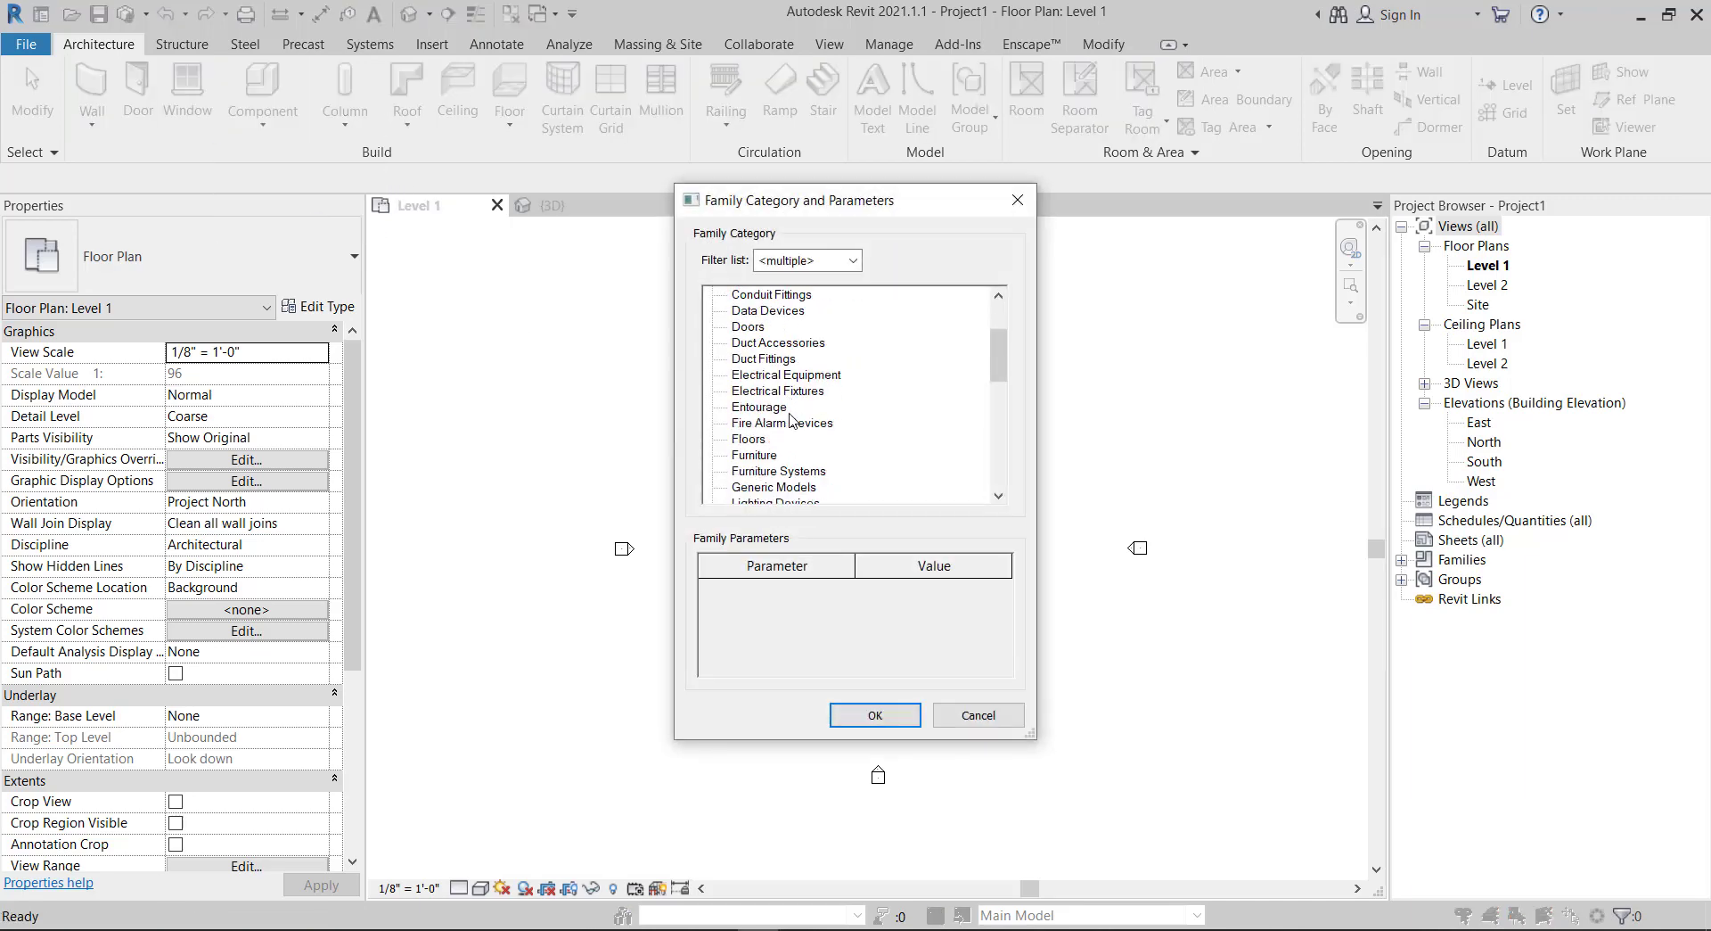
left_click(773, 486)
left_click(869, 729)
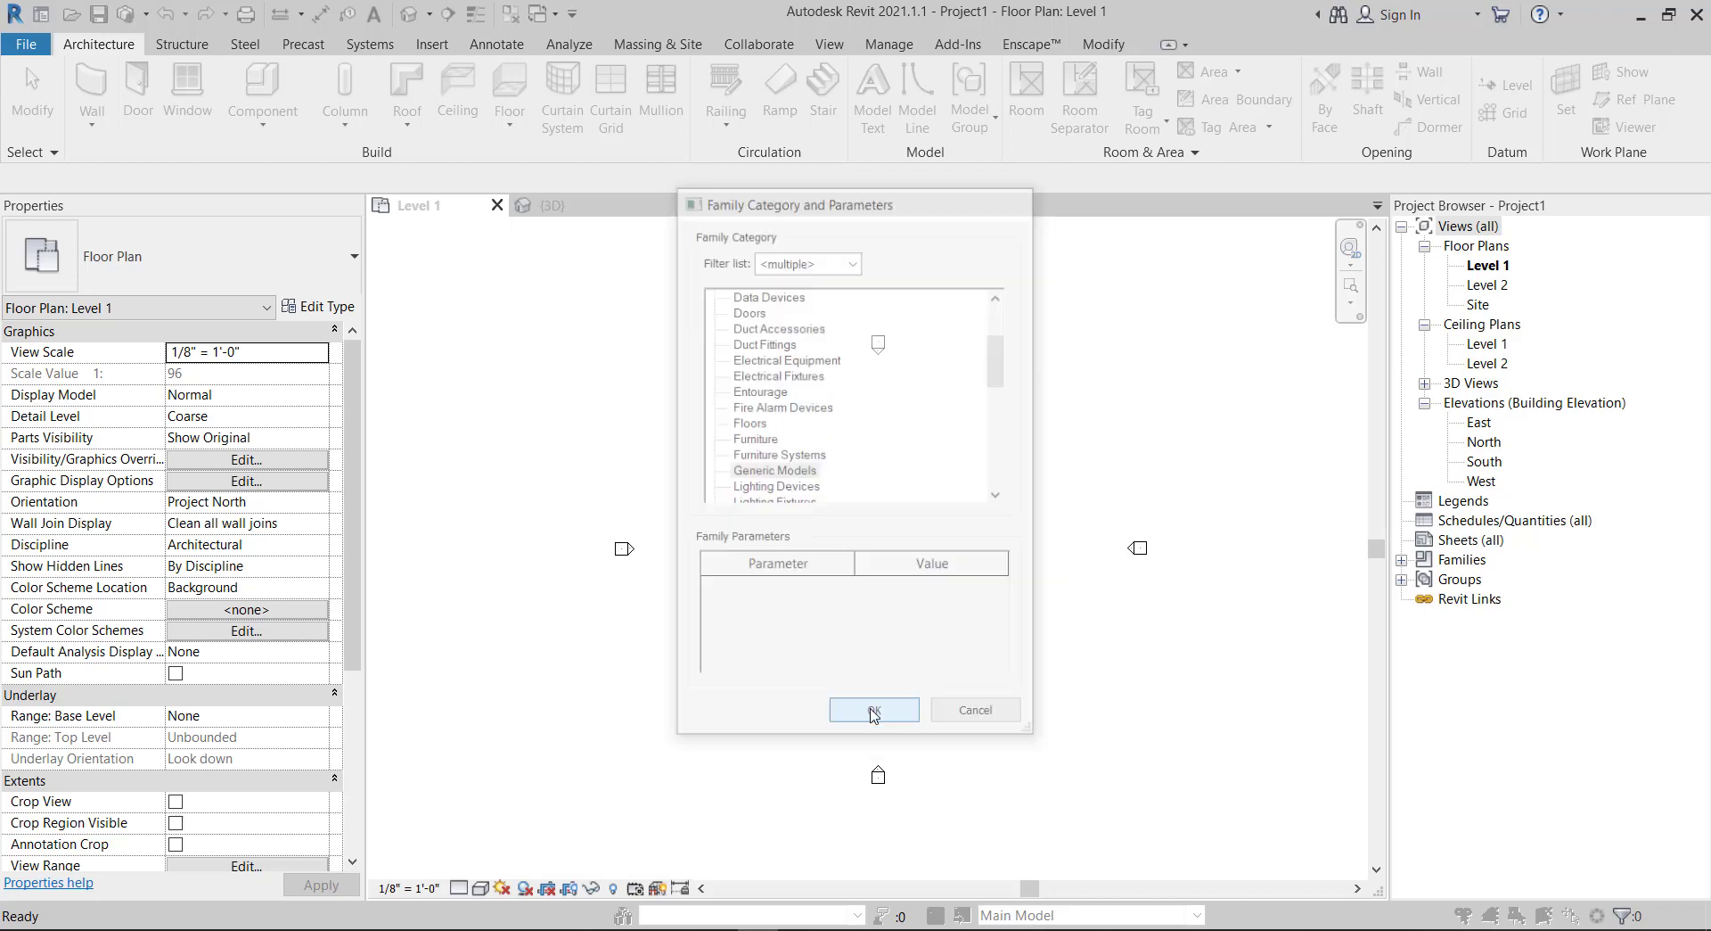
left_click(856, 506)
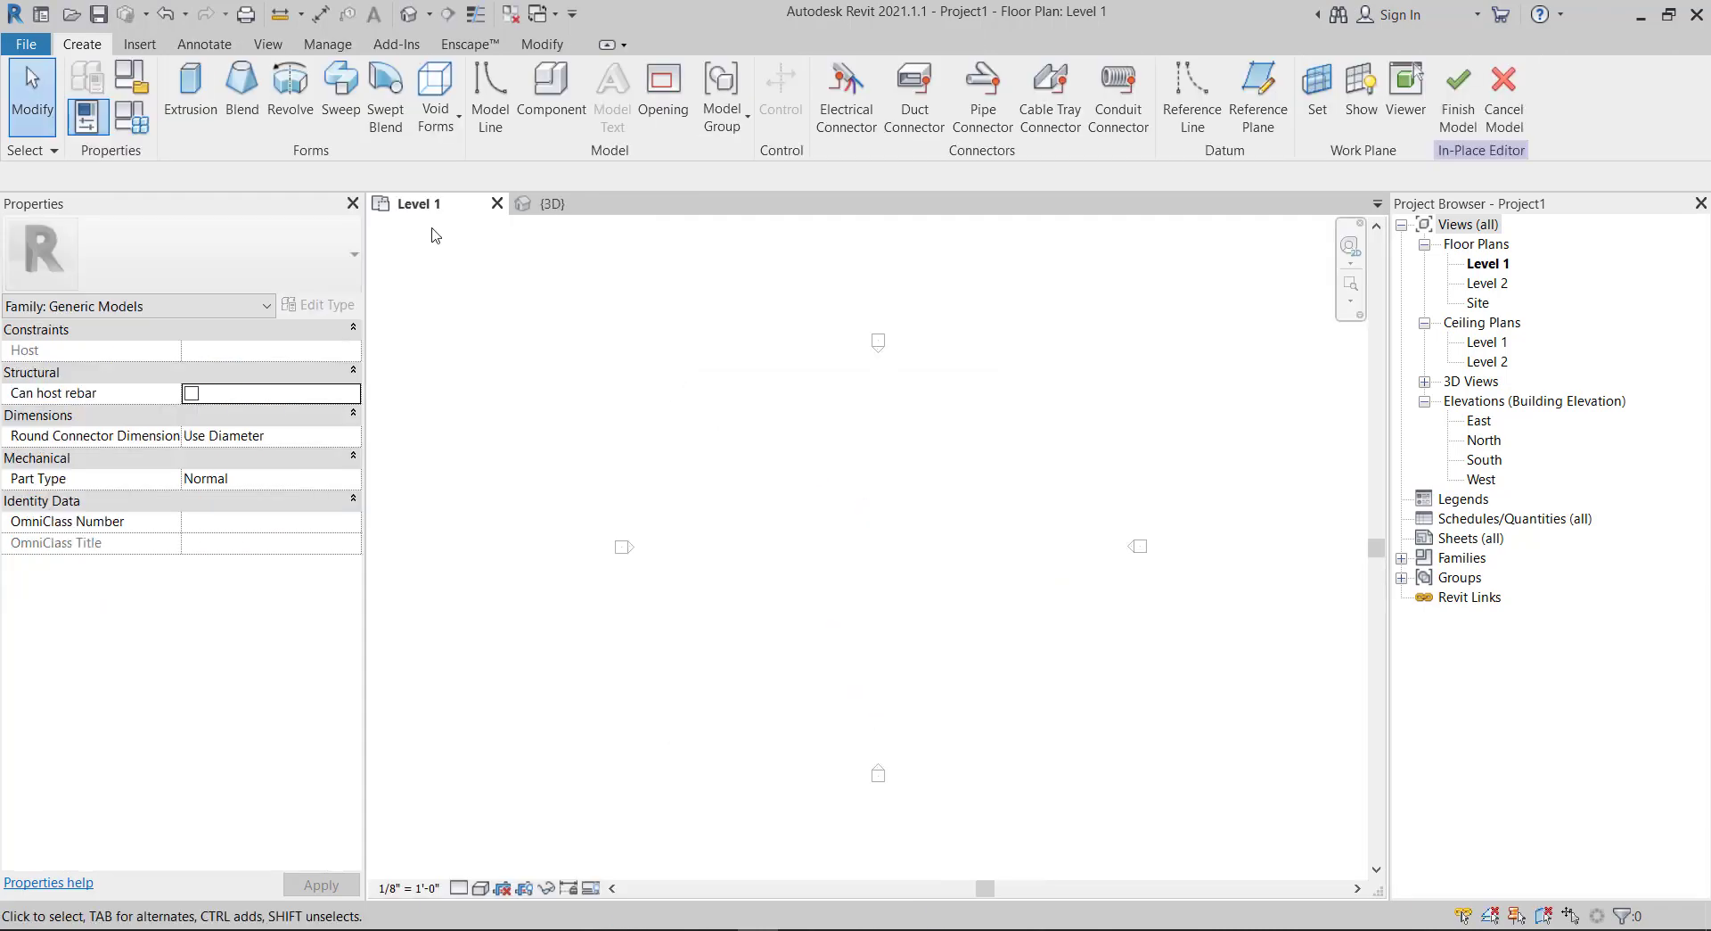
left_click(571, 203)
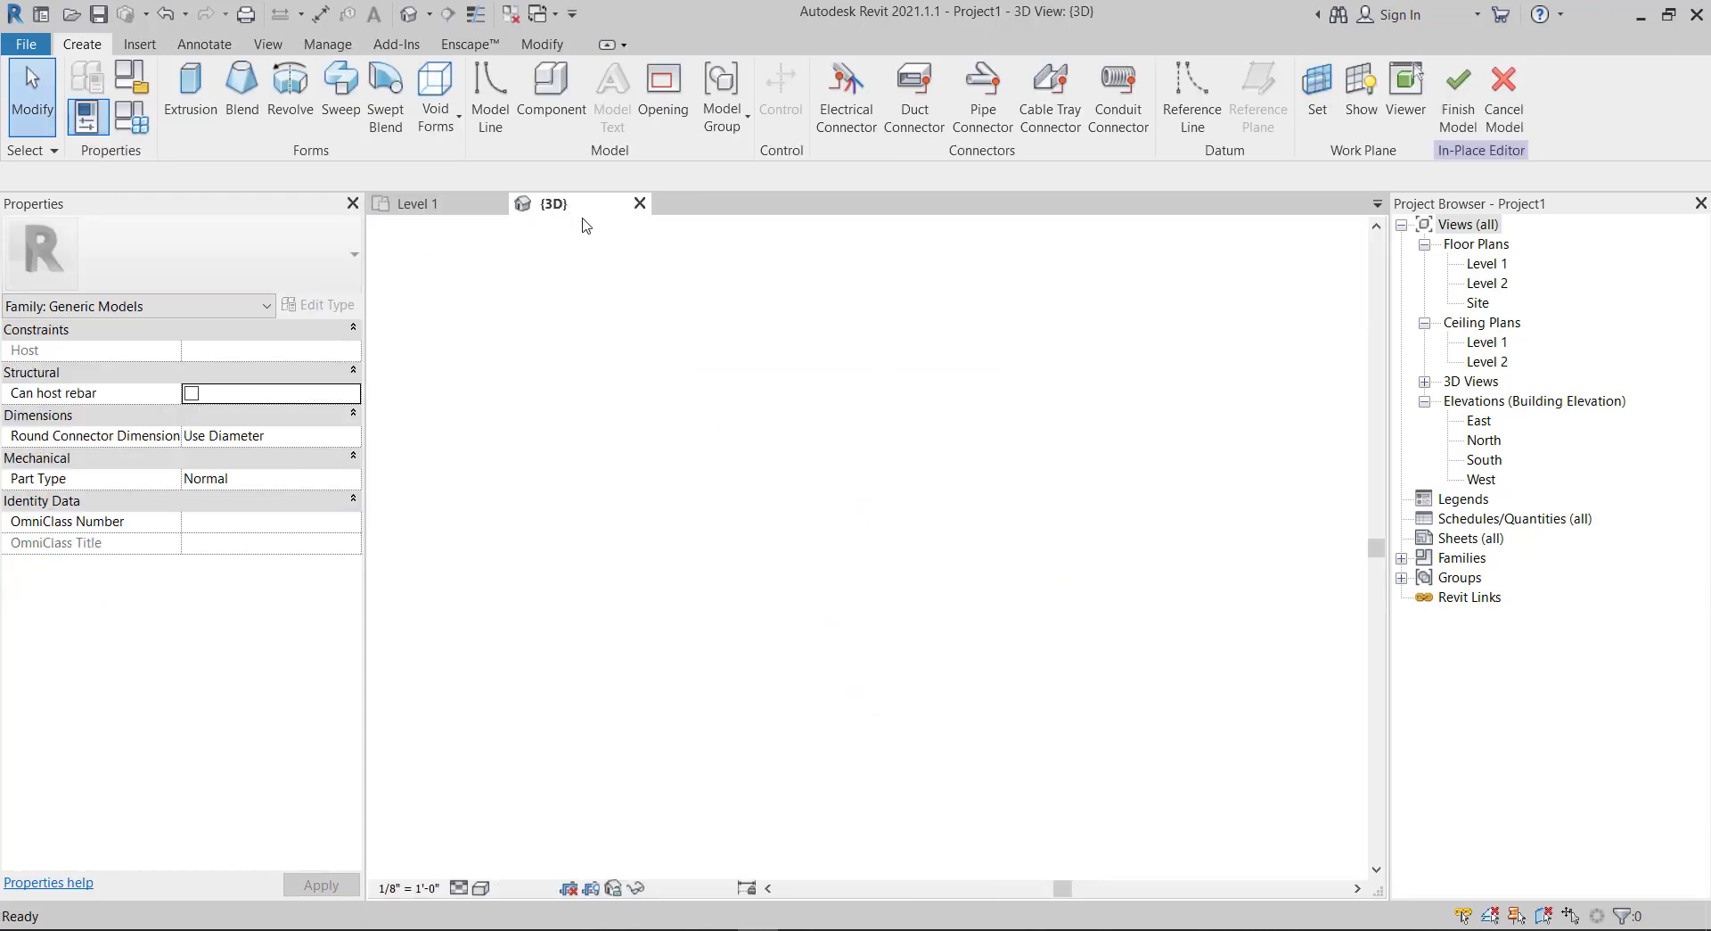
scroll(1025, 471, "down", 2)
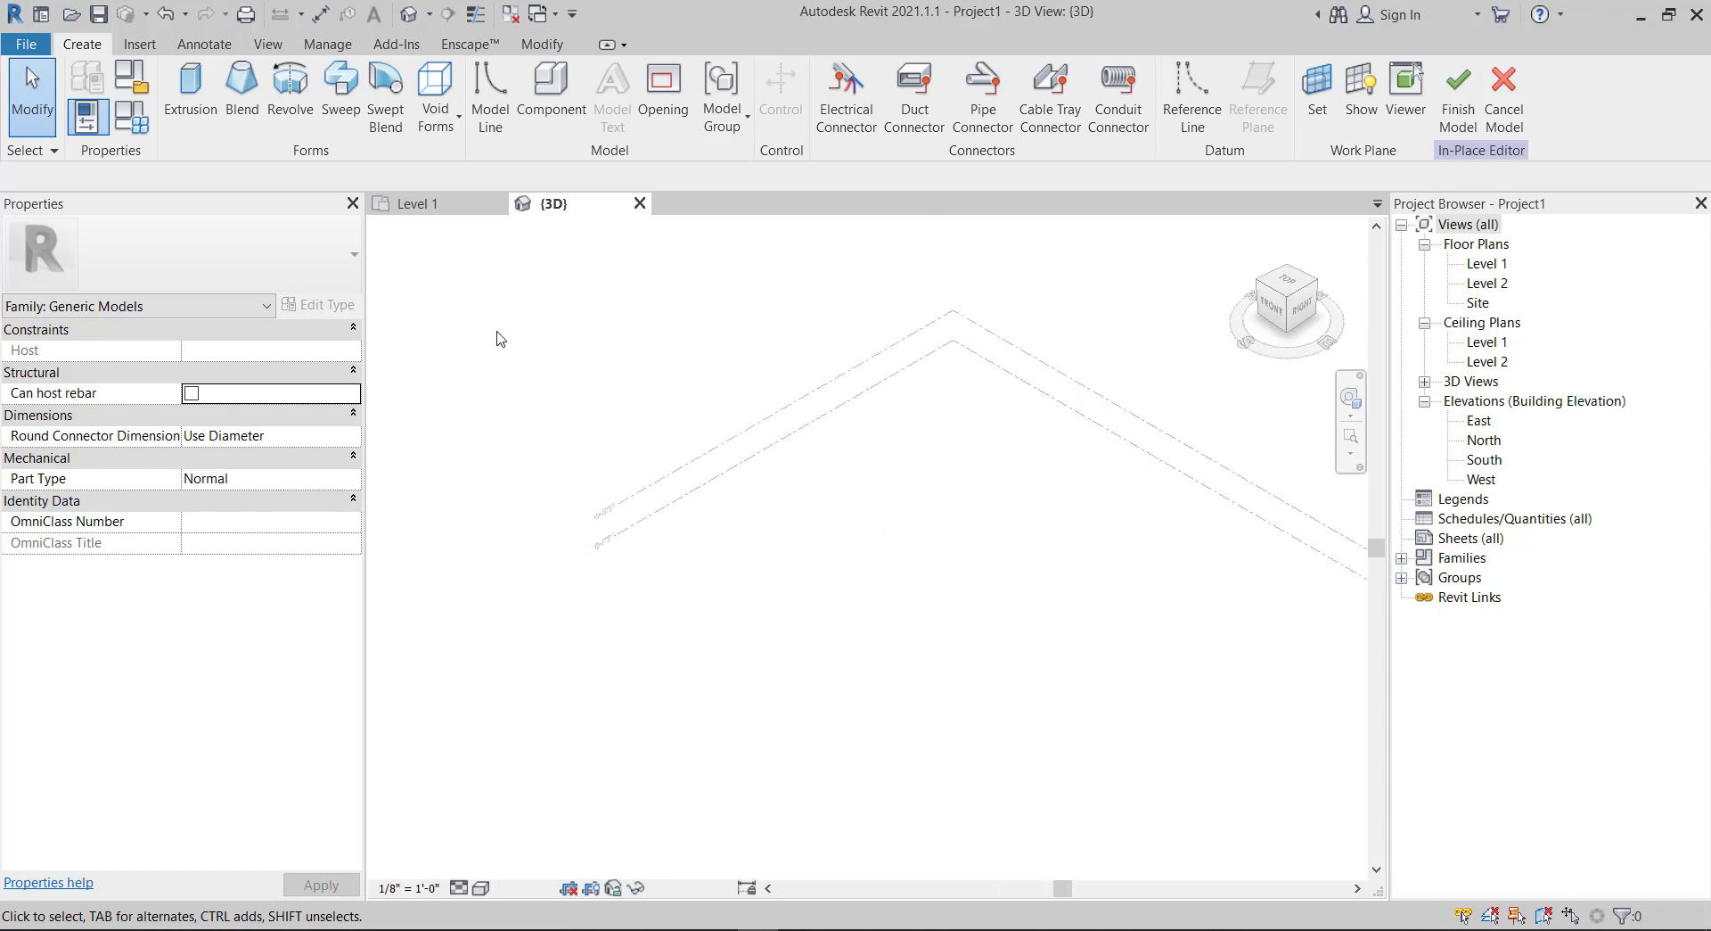
- Start a swept blend and draw its path as a 180° Start-End-Radius arc on Level 1
left_click(391, 93)
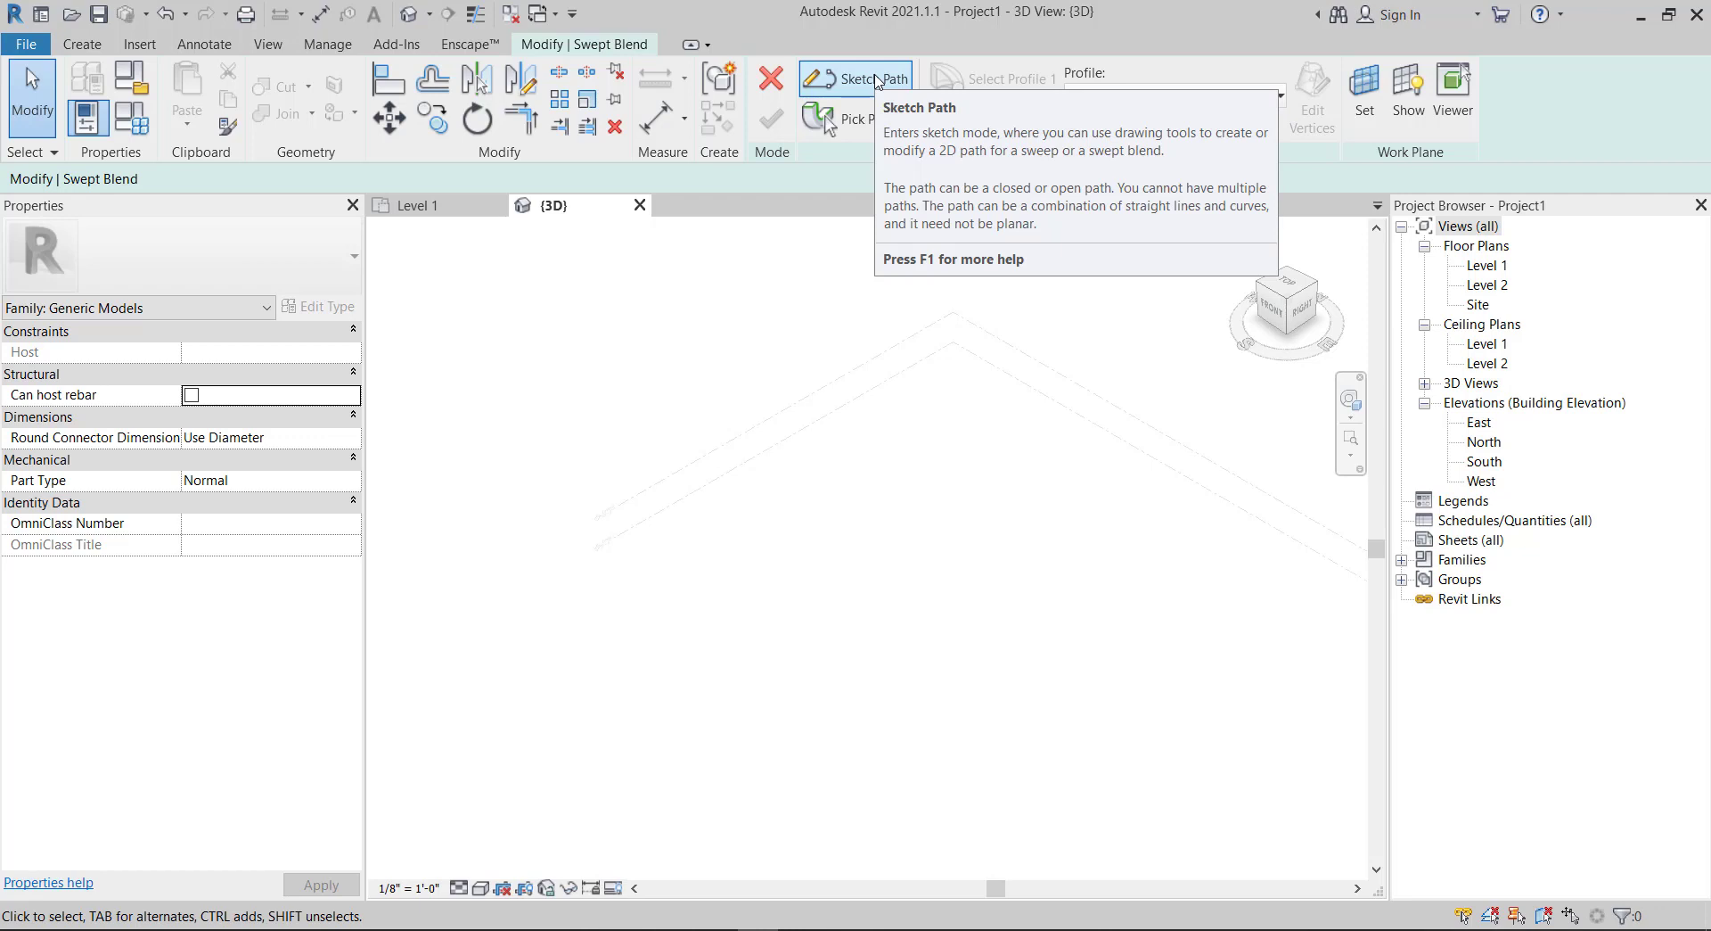
left_click(875, 82)
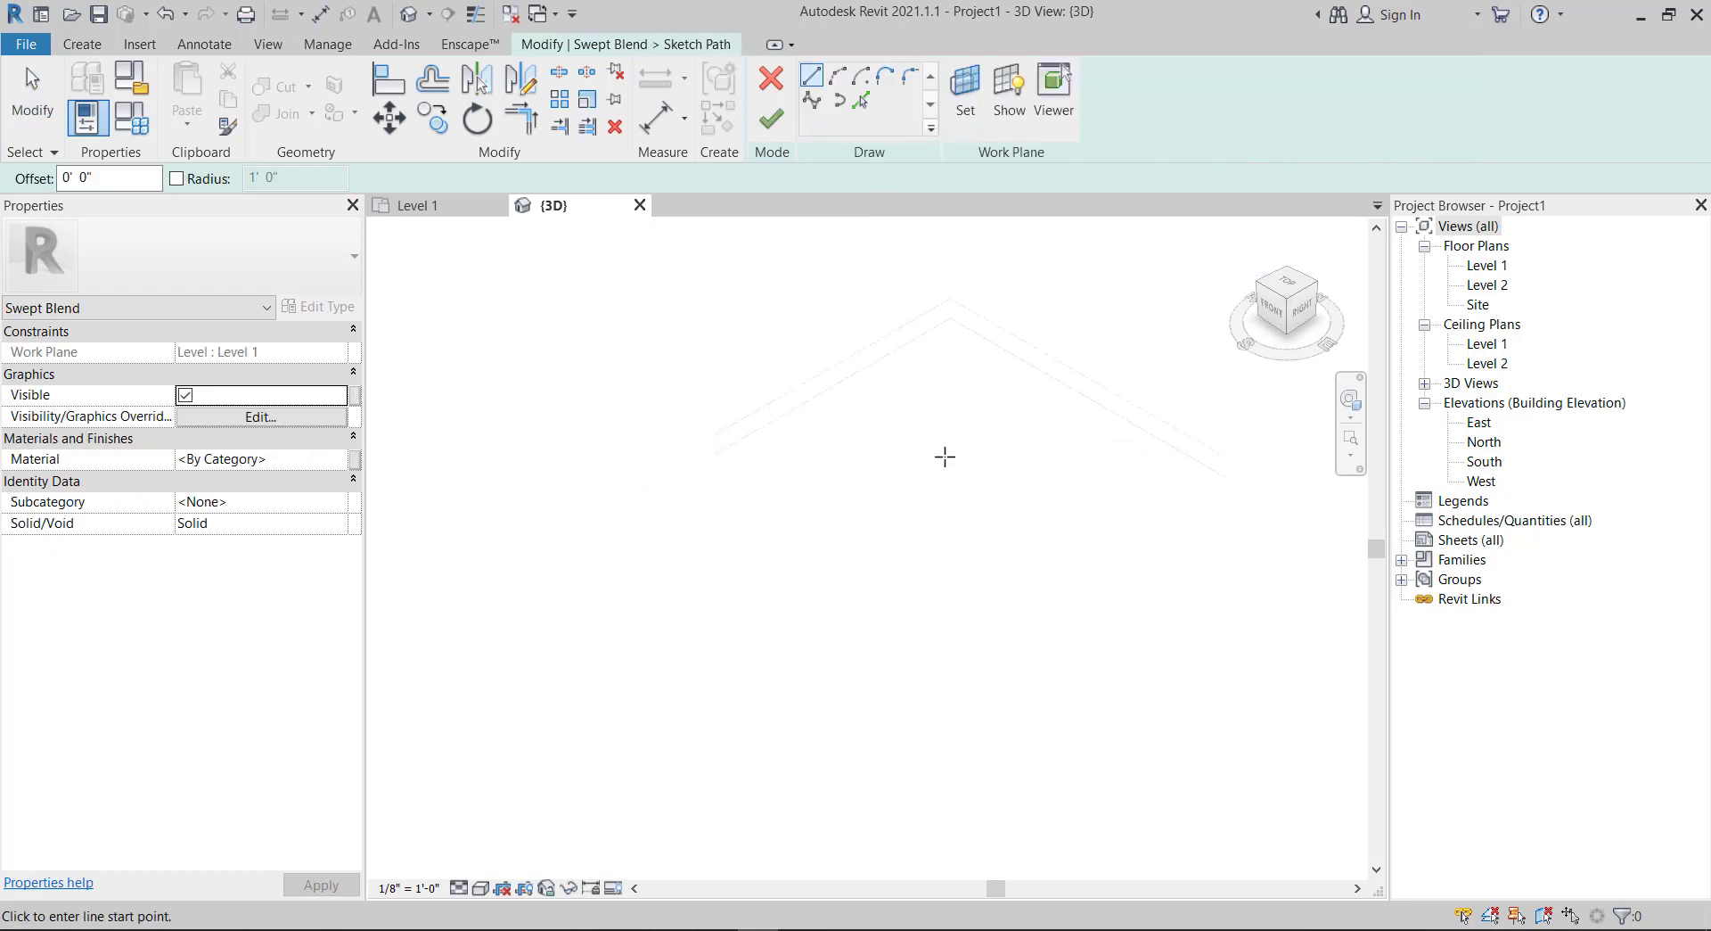
left_click(440, 211)
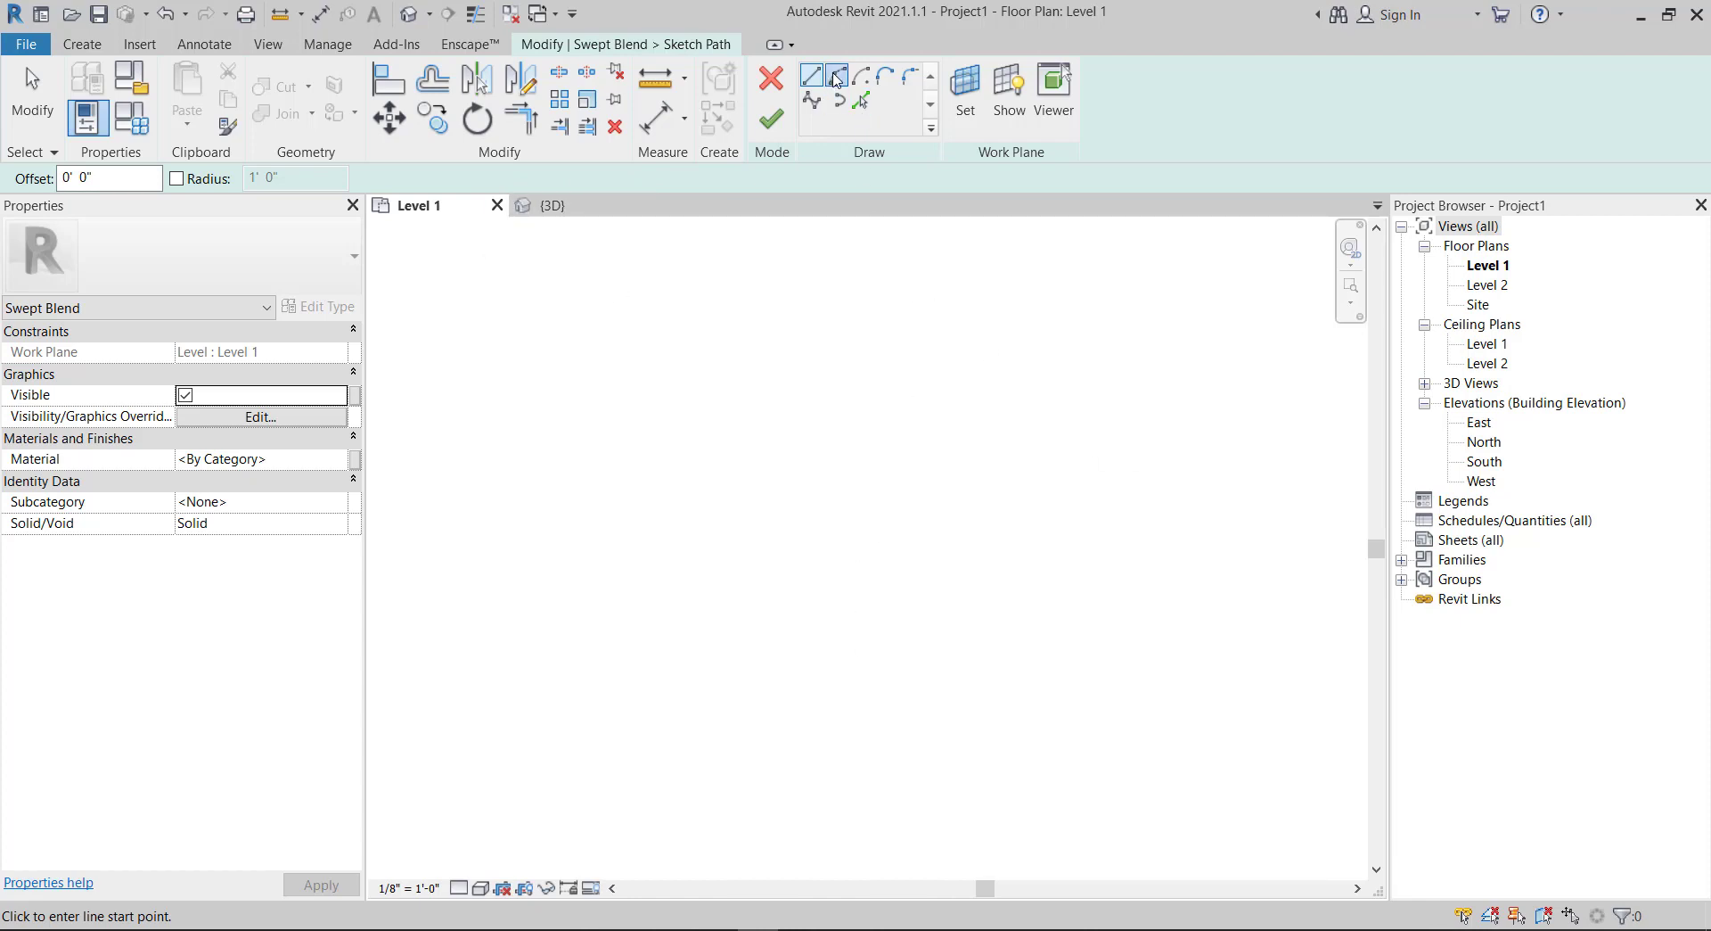
left_click(836, 78)
left_click(795, 563)
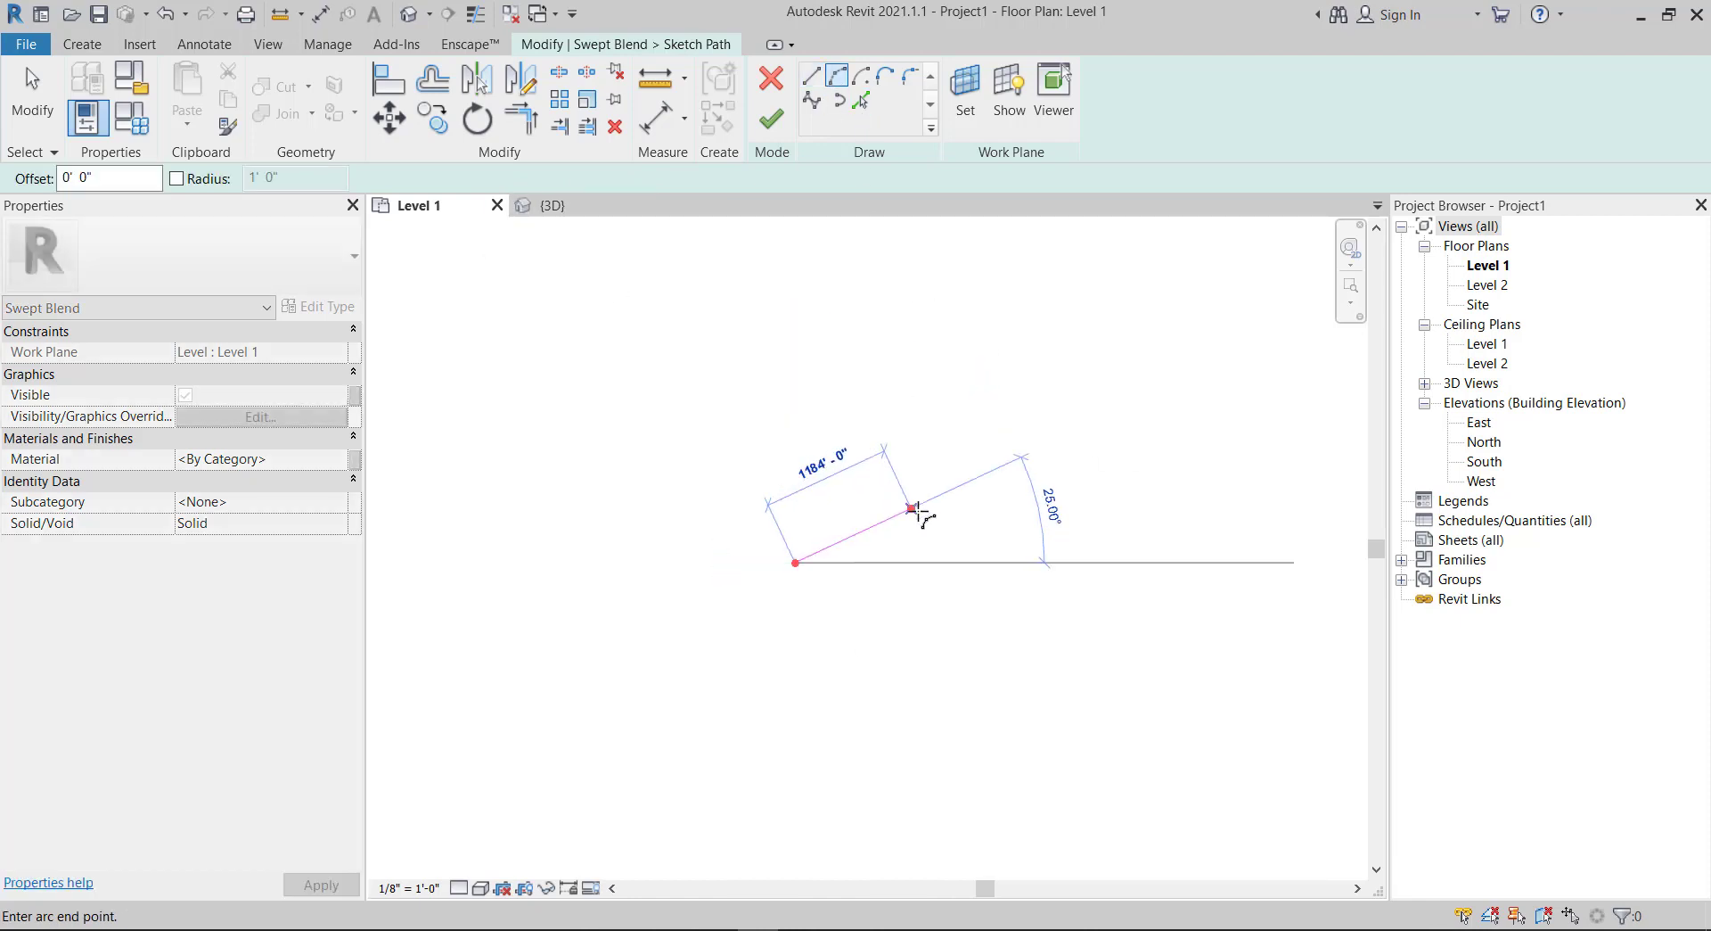
left_click(1048, 562)
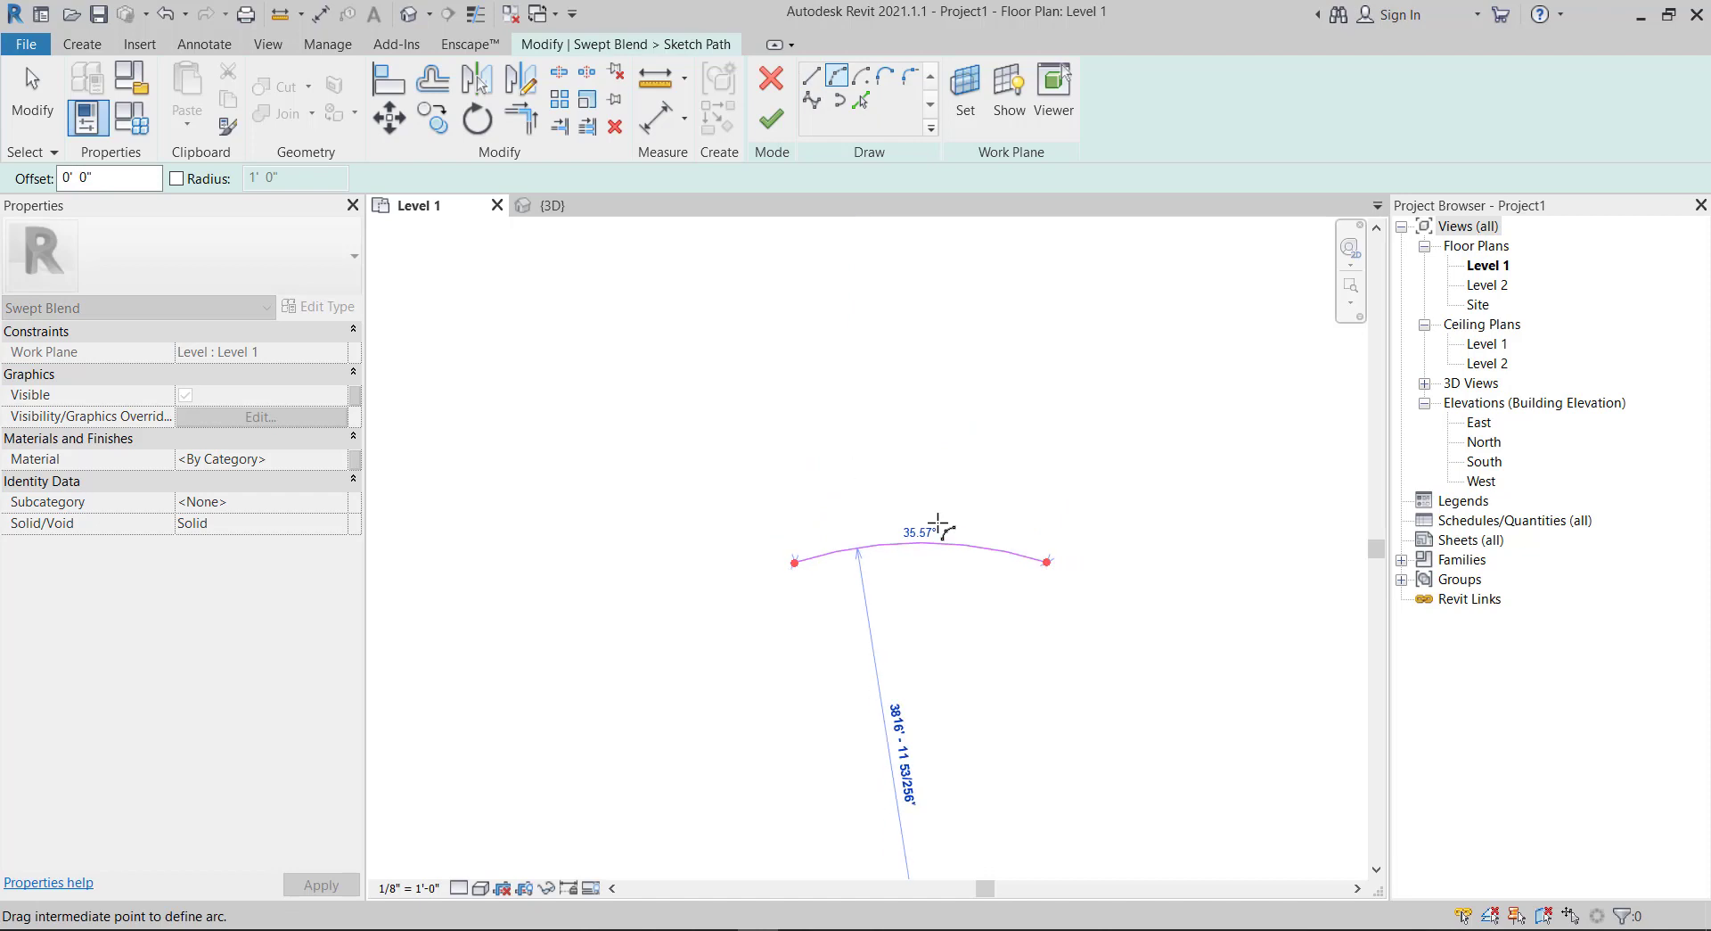
left_click(916, 461)
scroll(863, 504, "down", 2)
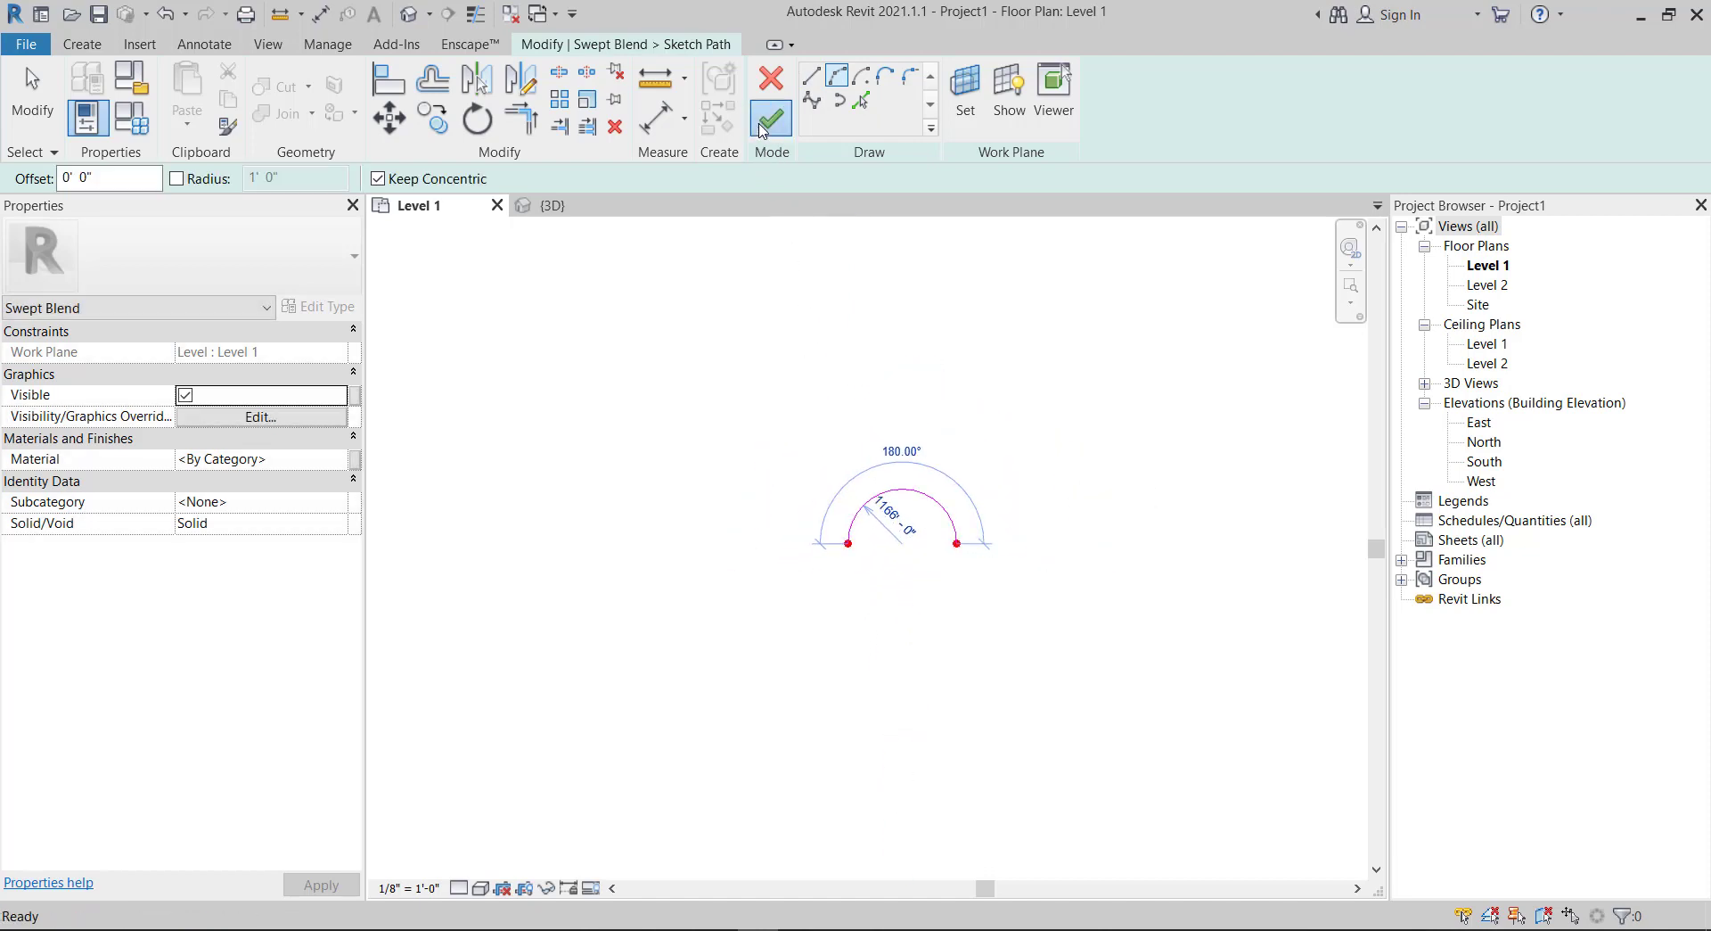
left_click(762, 129)
scroll(932, 558, "up", 3)
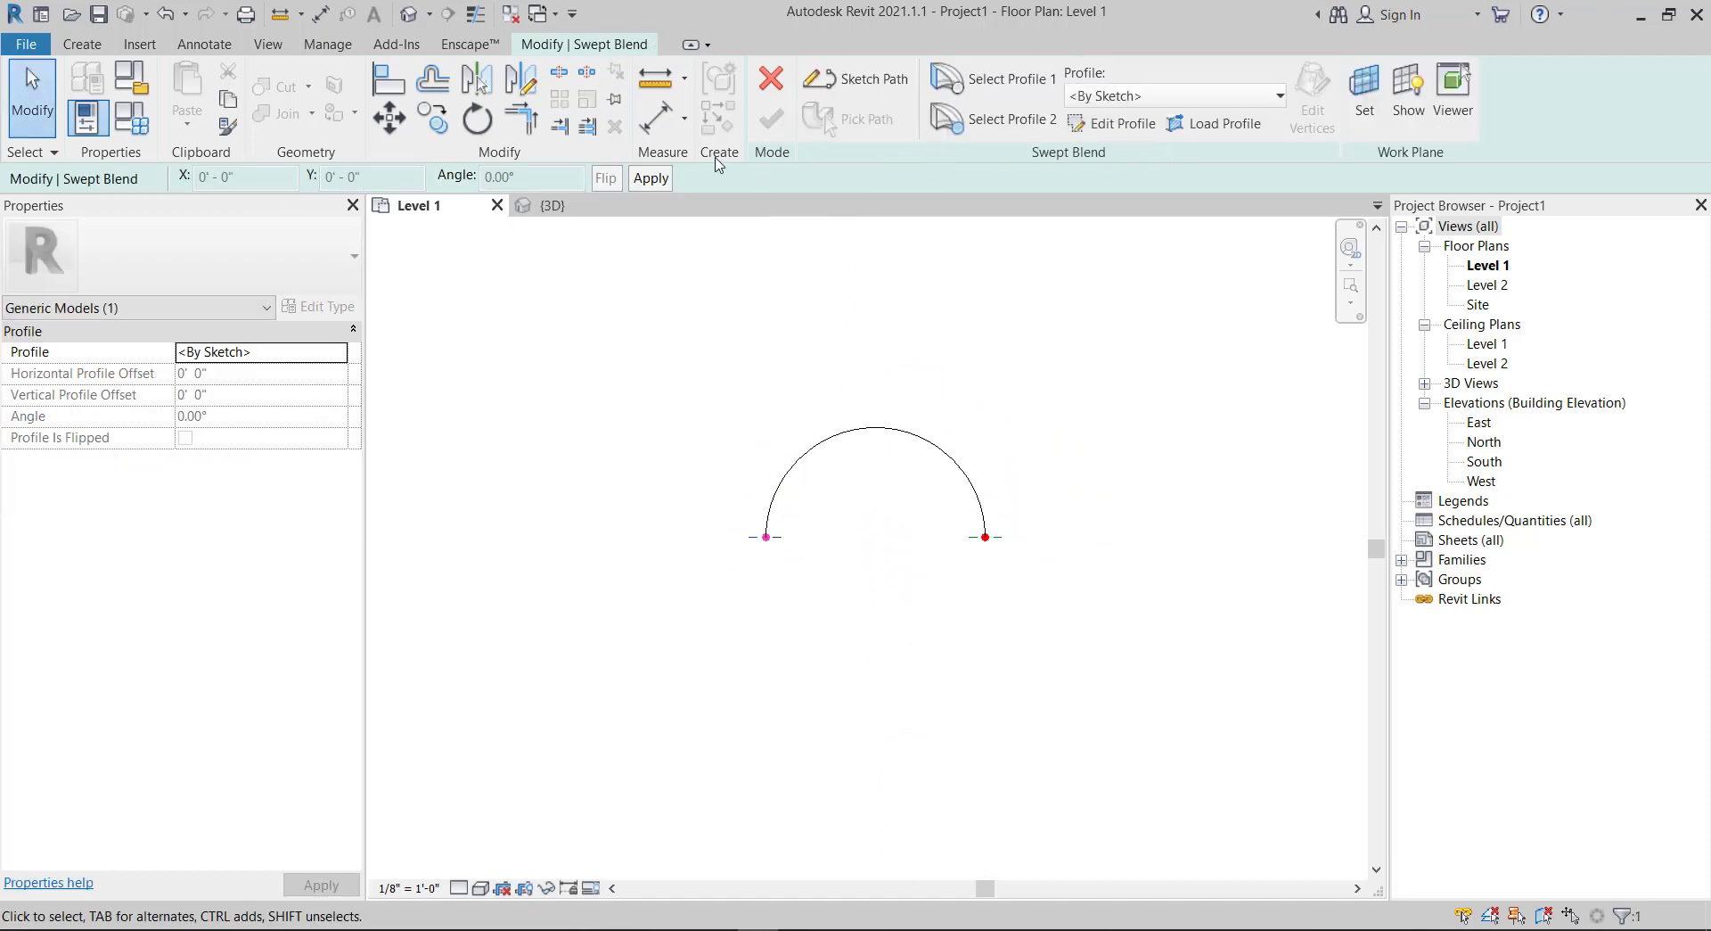
- Orbit the 3D view to frame the semicircular arc path and both profile markers
left_click(552, 205)
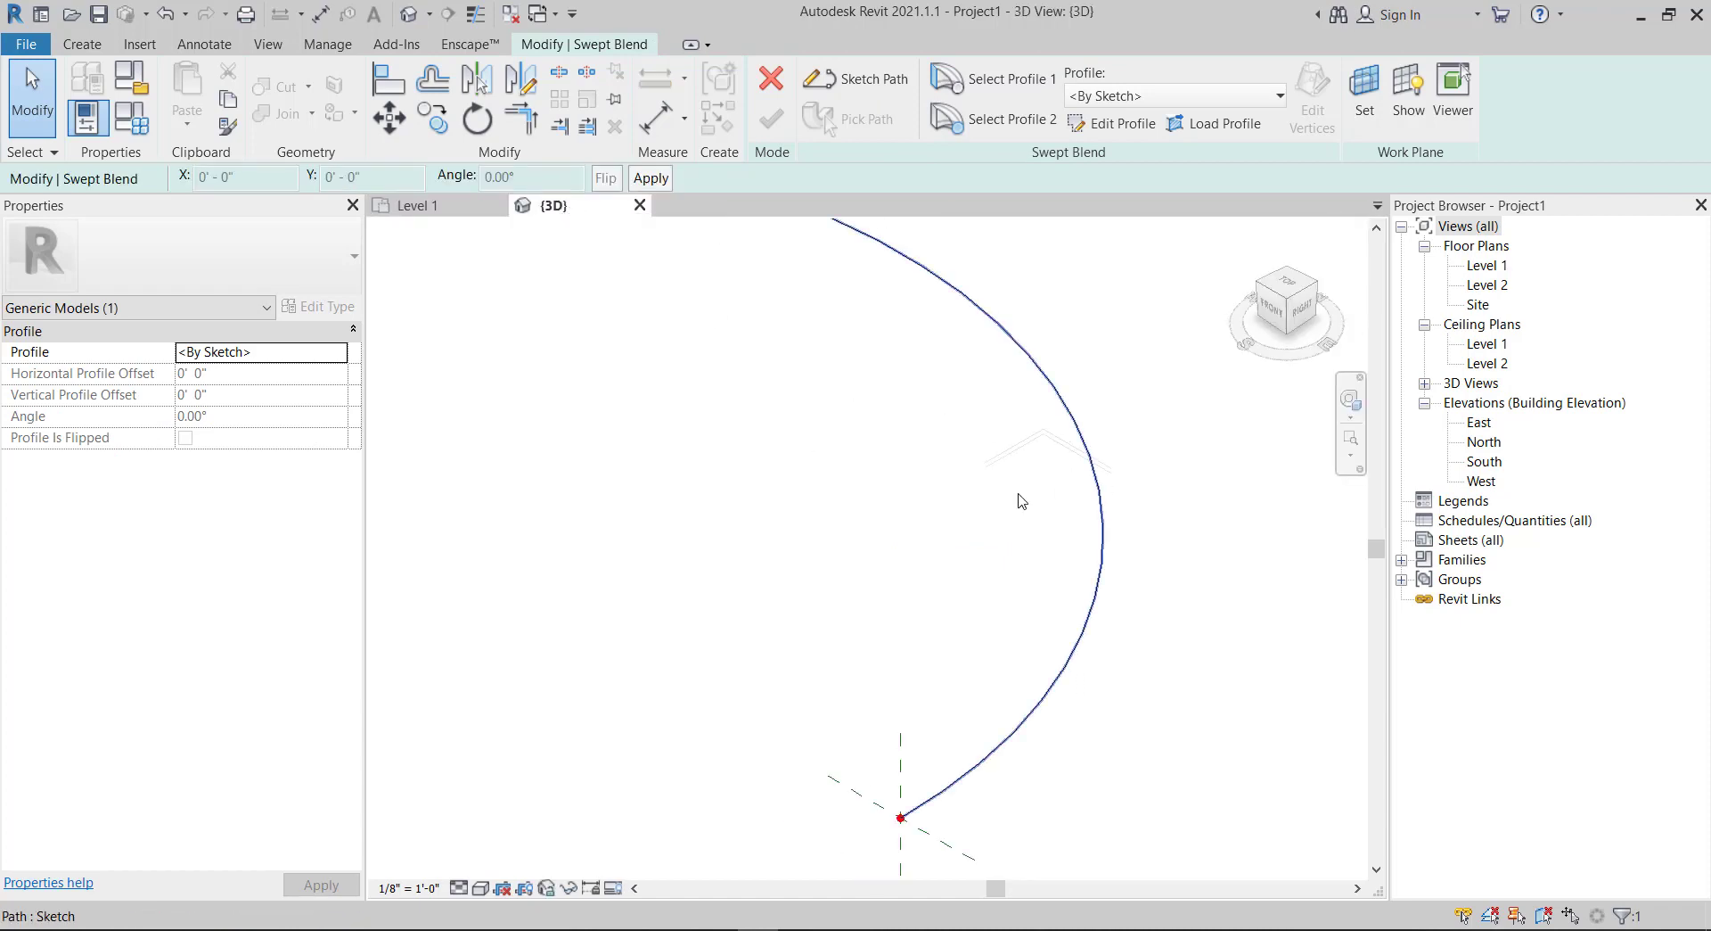
scroll(1022, 500, "down", 2)
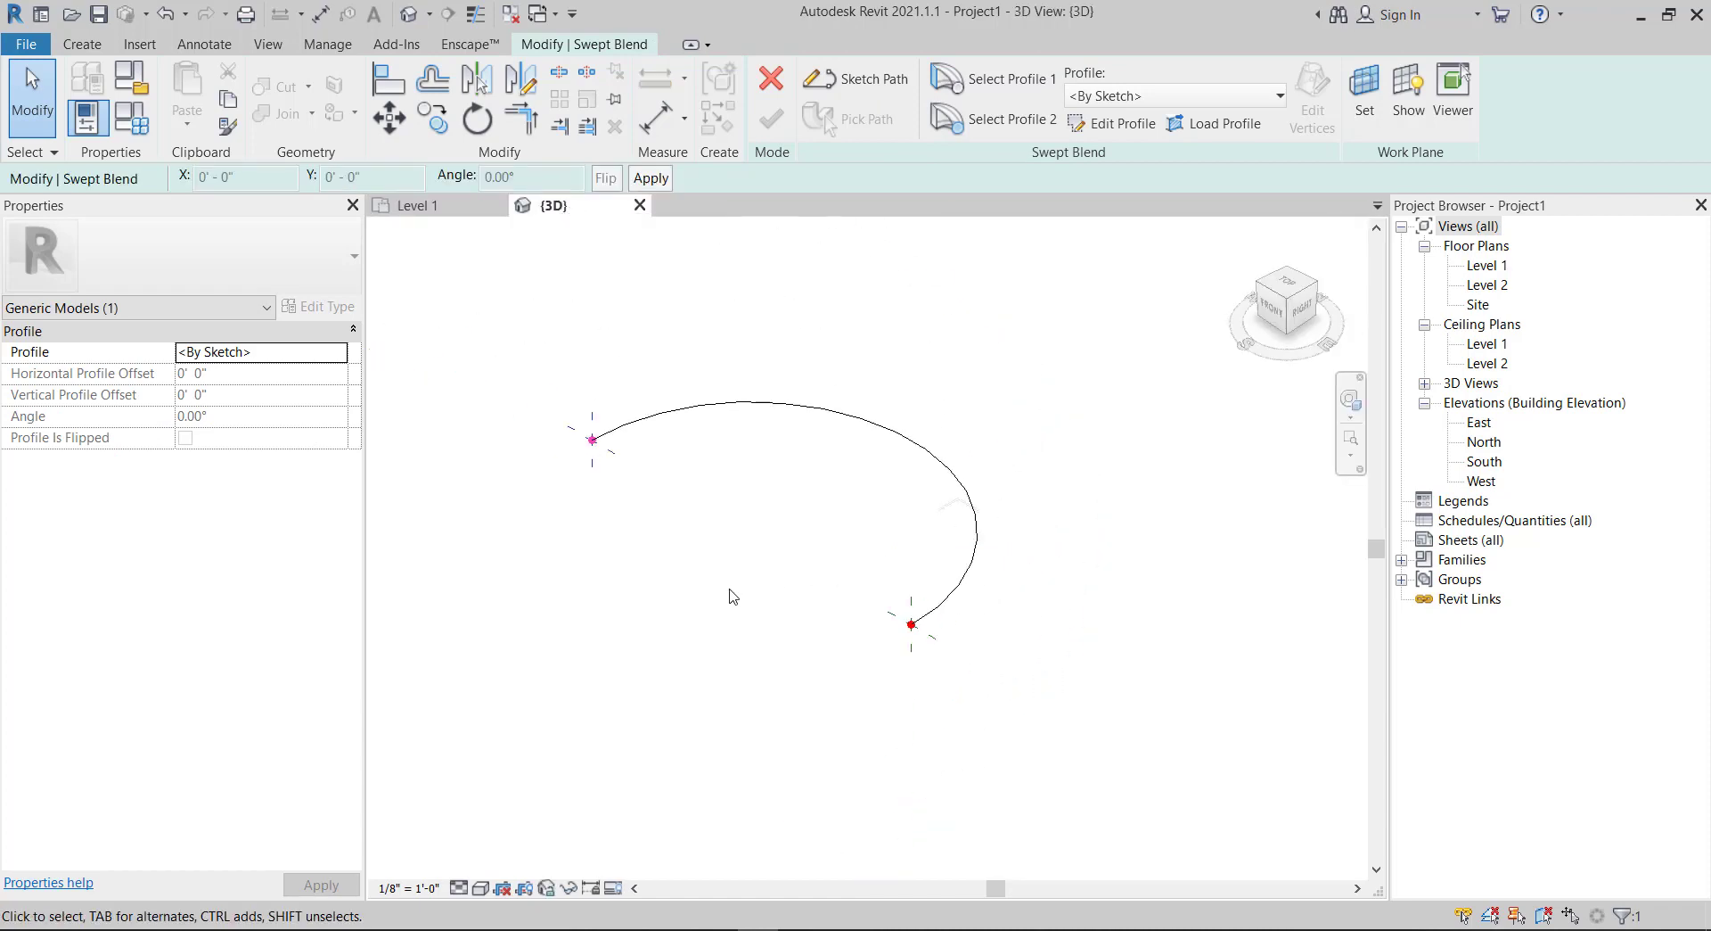
mouse_move(776, 699)
middle_mouse_down("shift")
mouse_move(1008, 527)
mouse_move(1105, 486)
middle_mouse_up("shift")
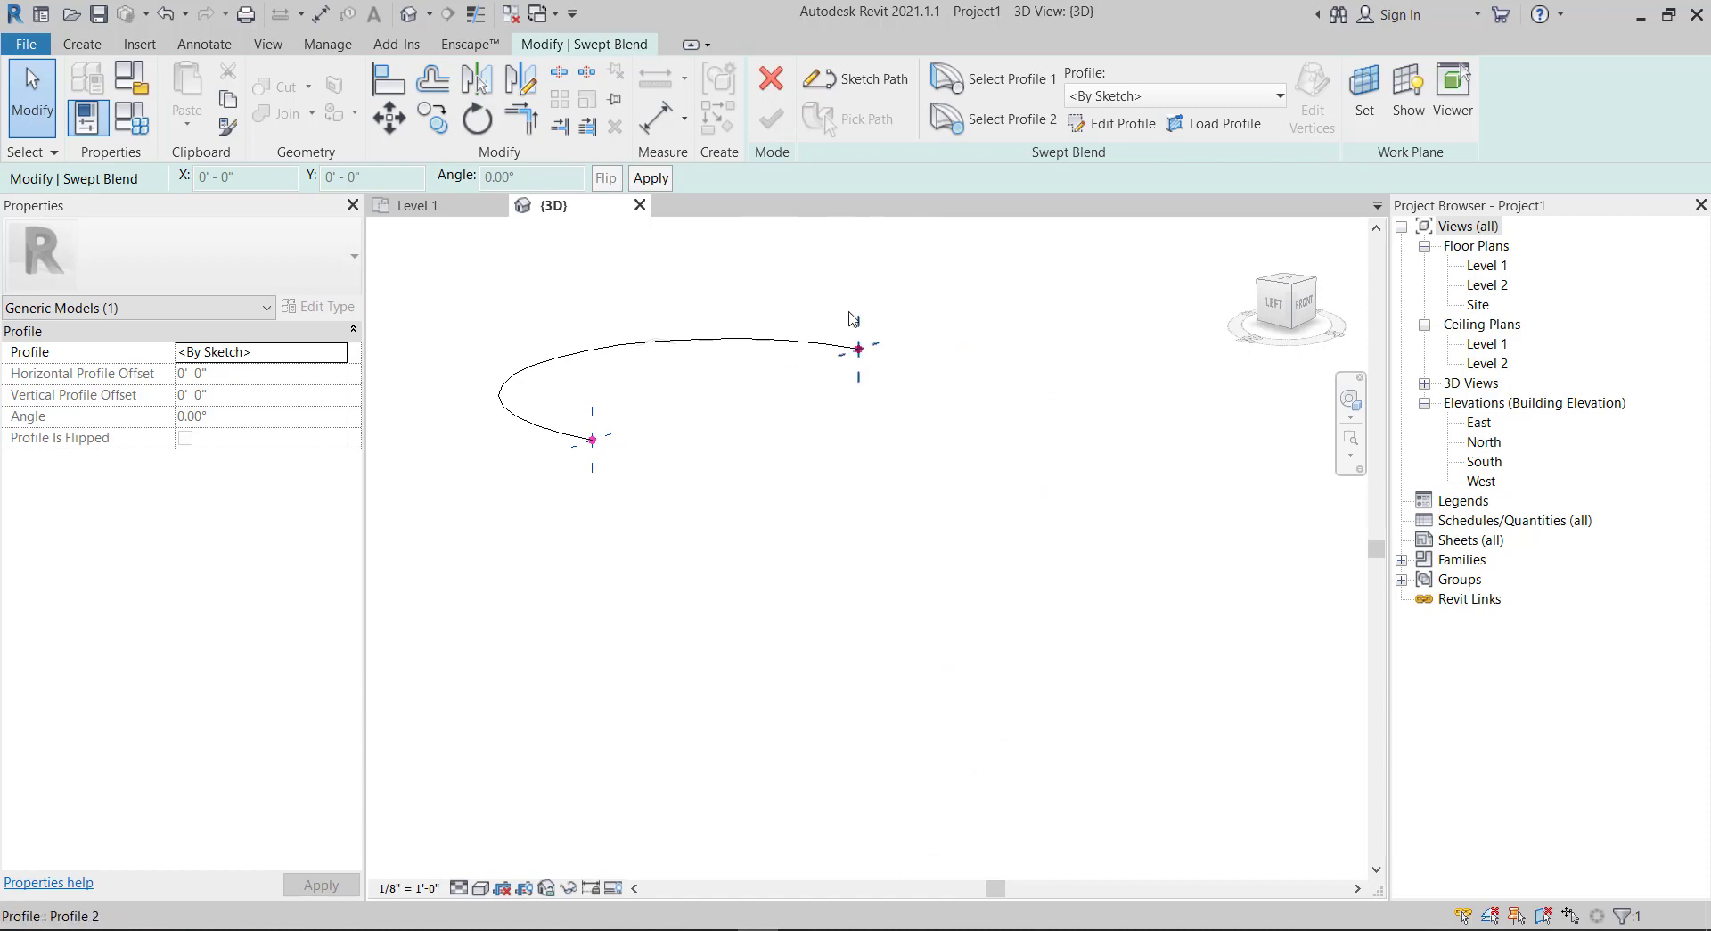
scroll(585, 440, "up", 2)
scroll(753, 550, "down", 2)
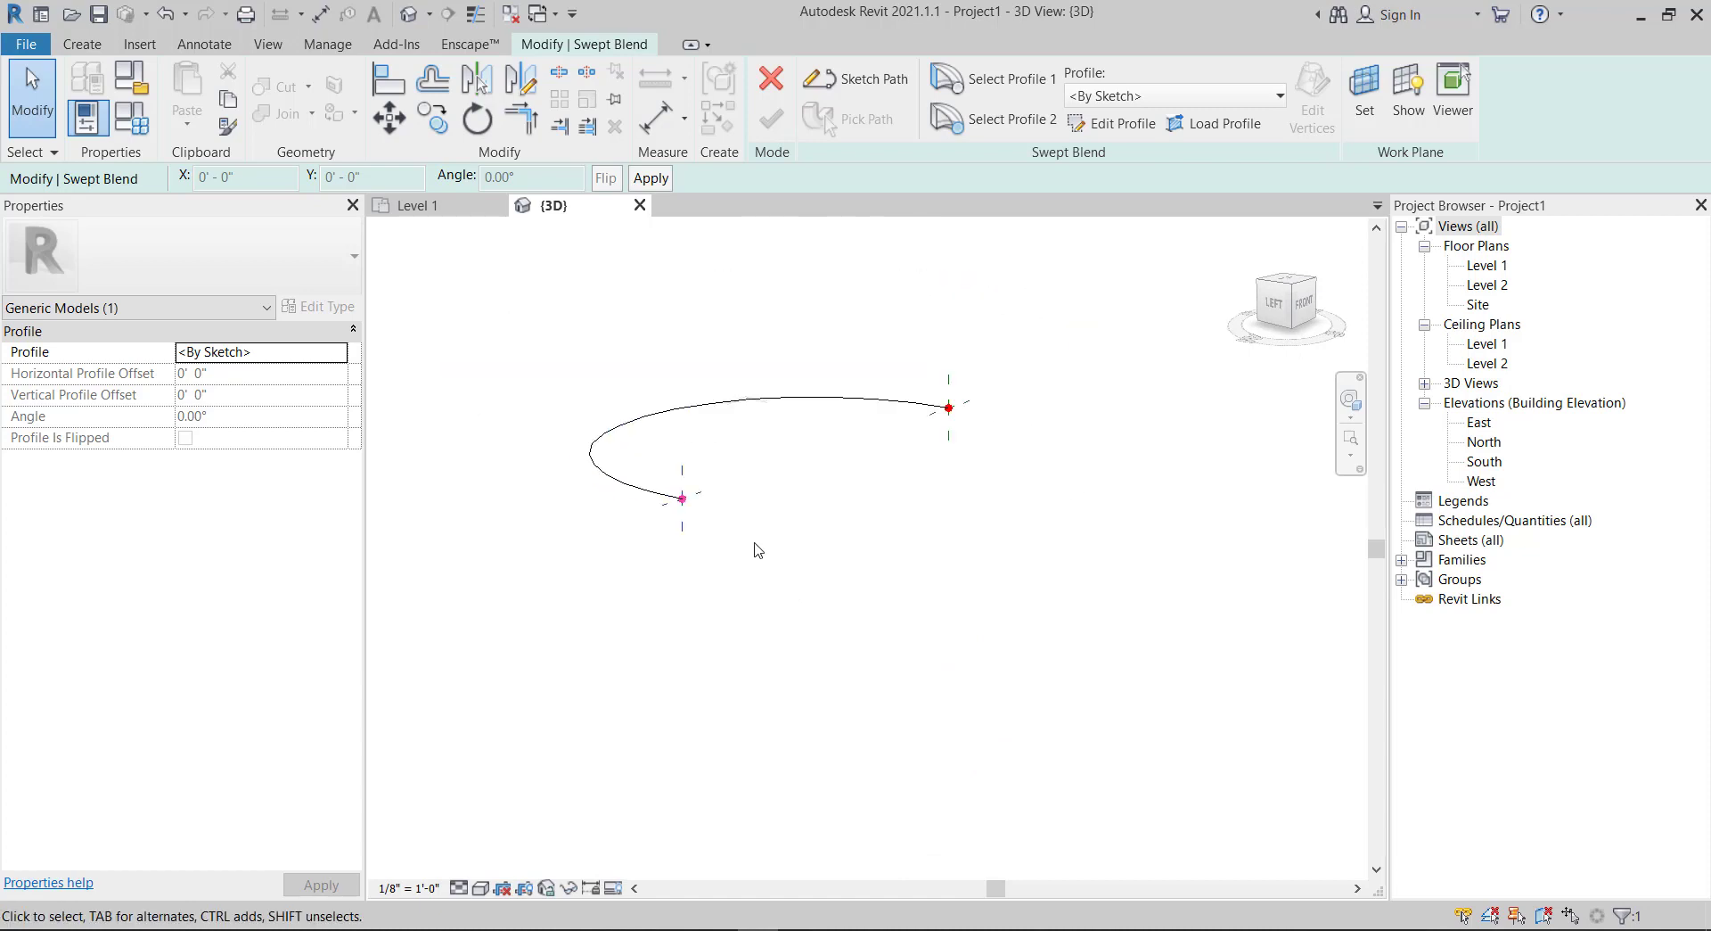
scroll(731, 453, "up", 1)
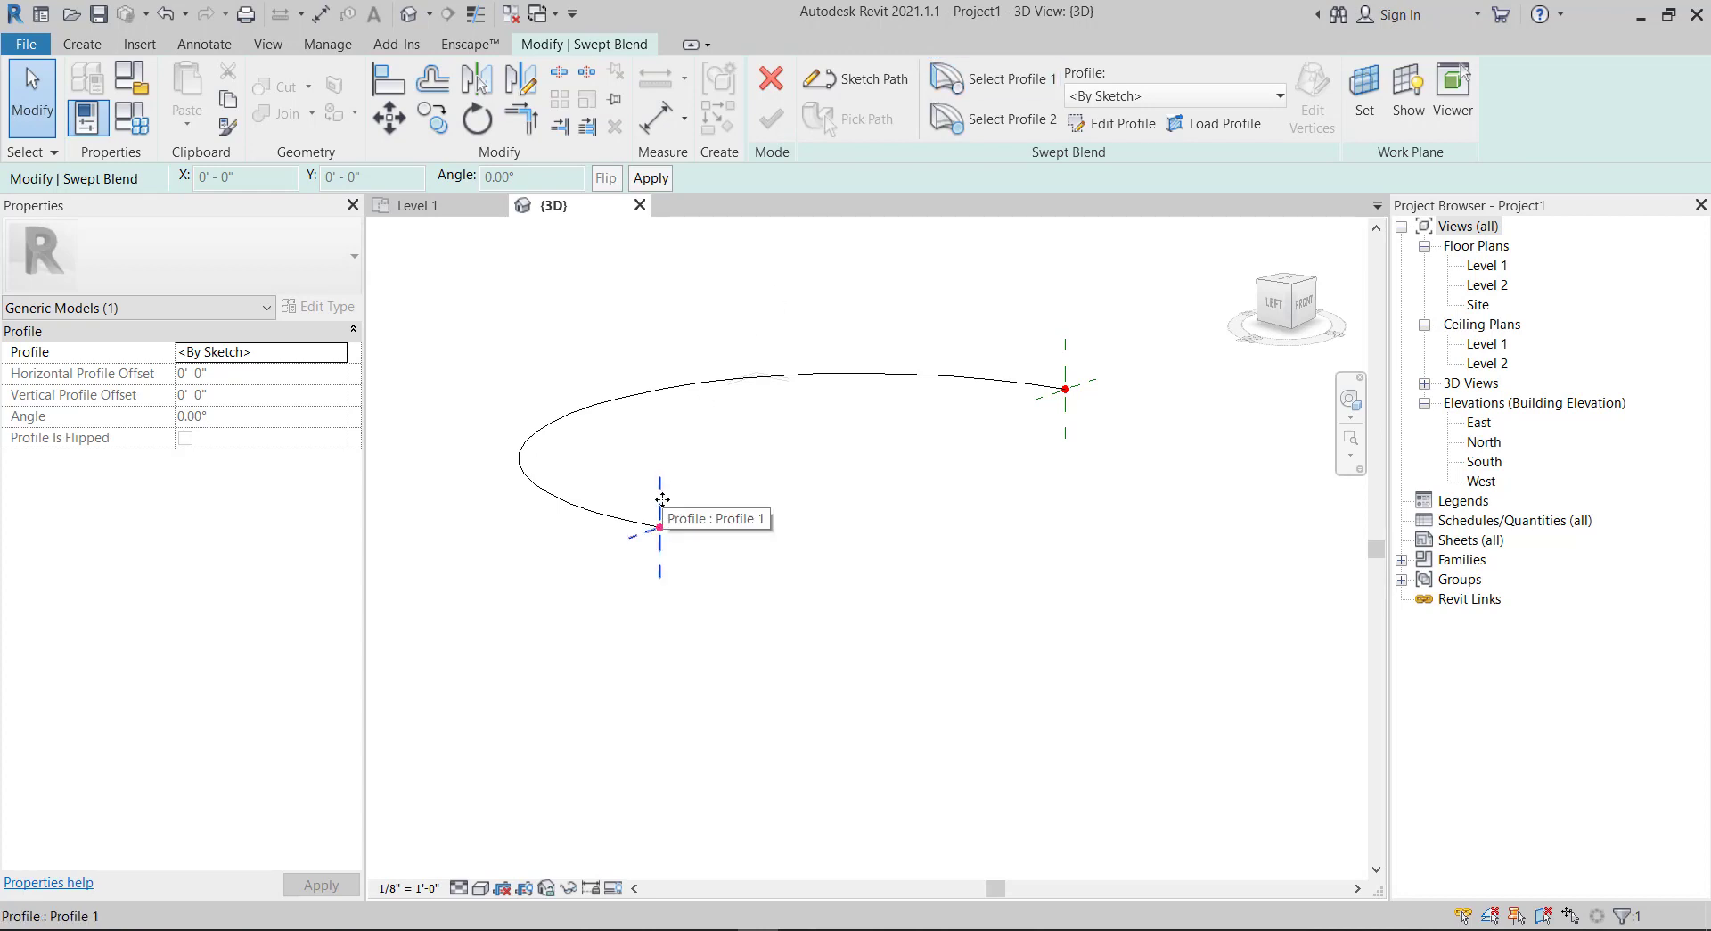
- Begin editing the first profile and view the path's start from FRONT
left_click(1114, 123)
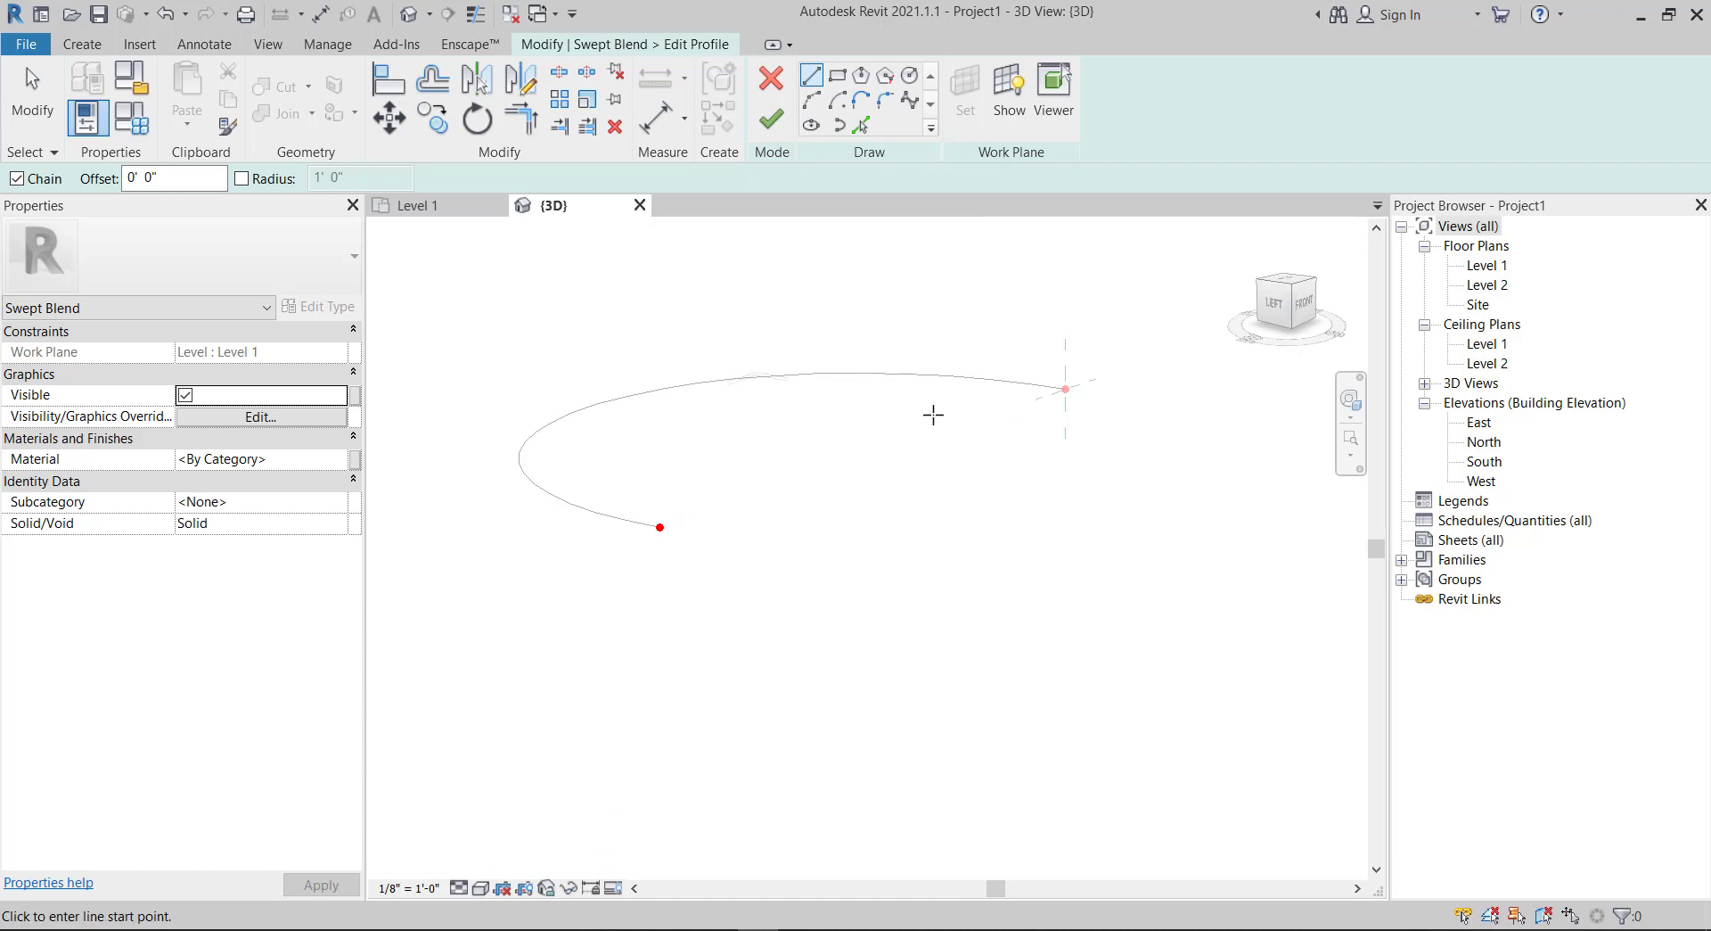
scroll(660, 524, "up", 3)
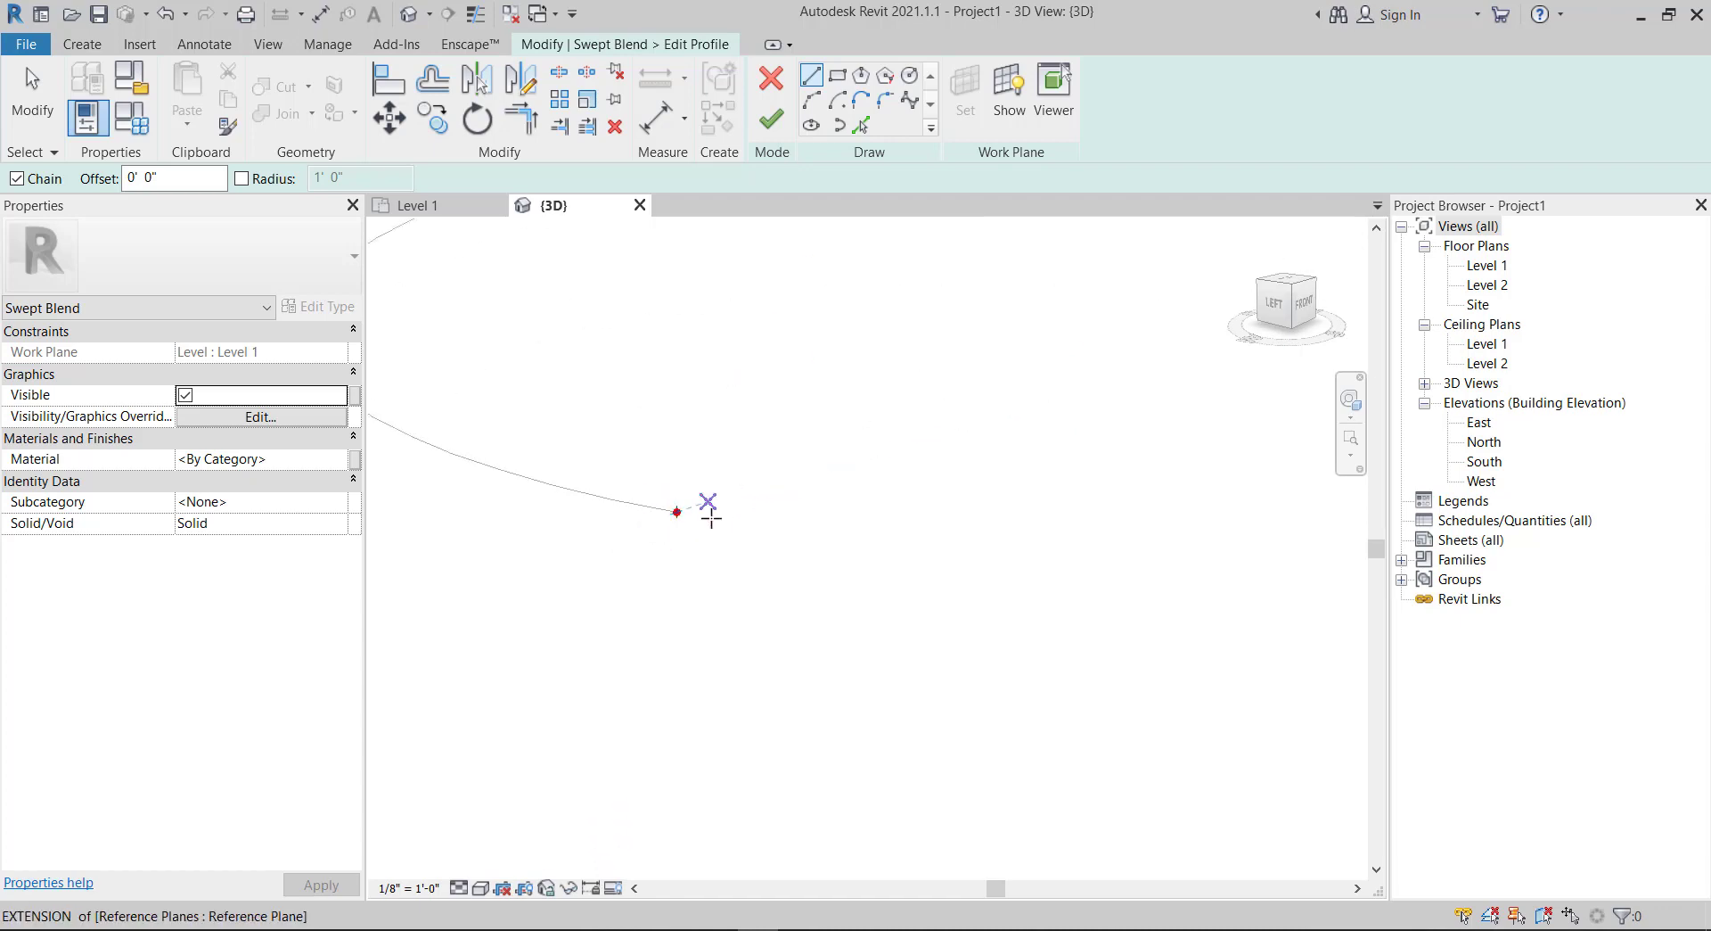
scroll(725, 526, "down", 2)
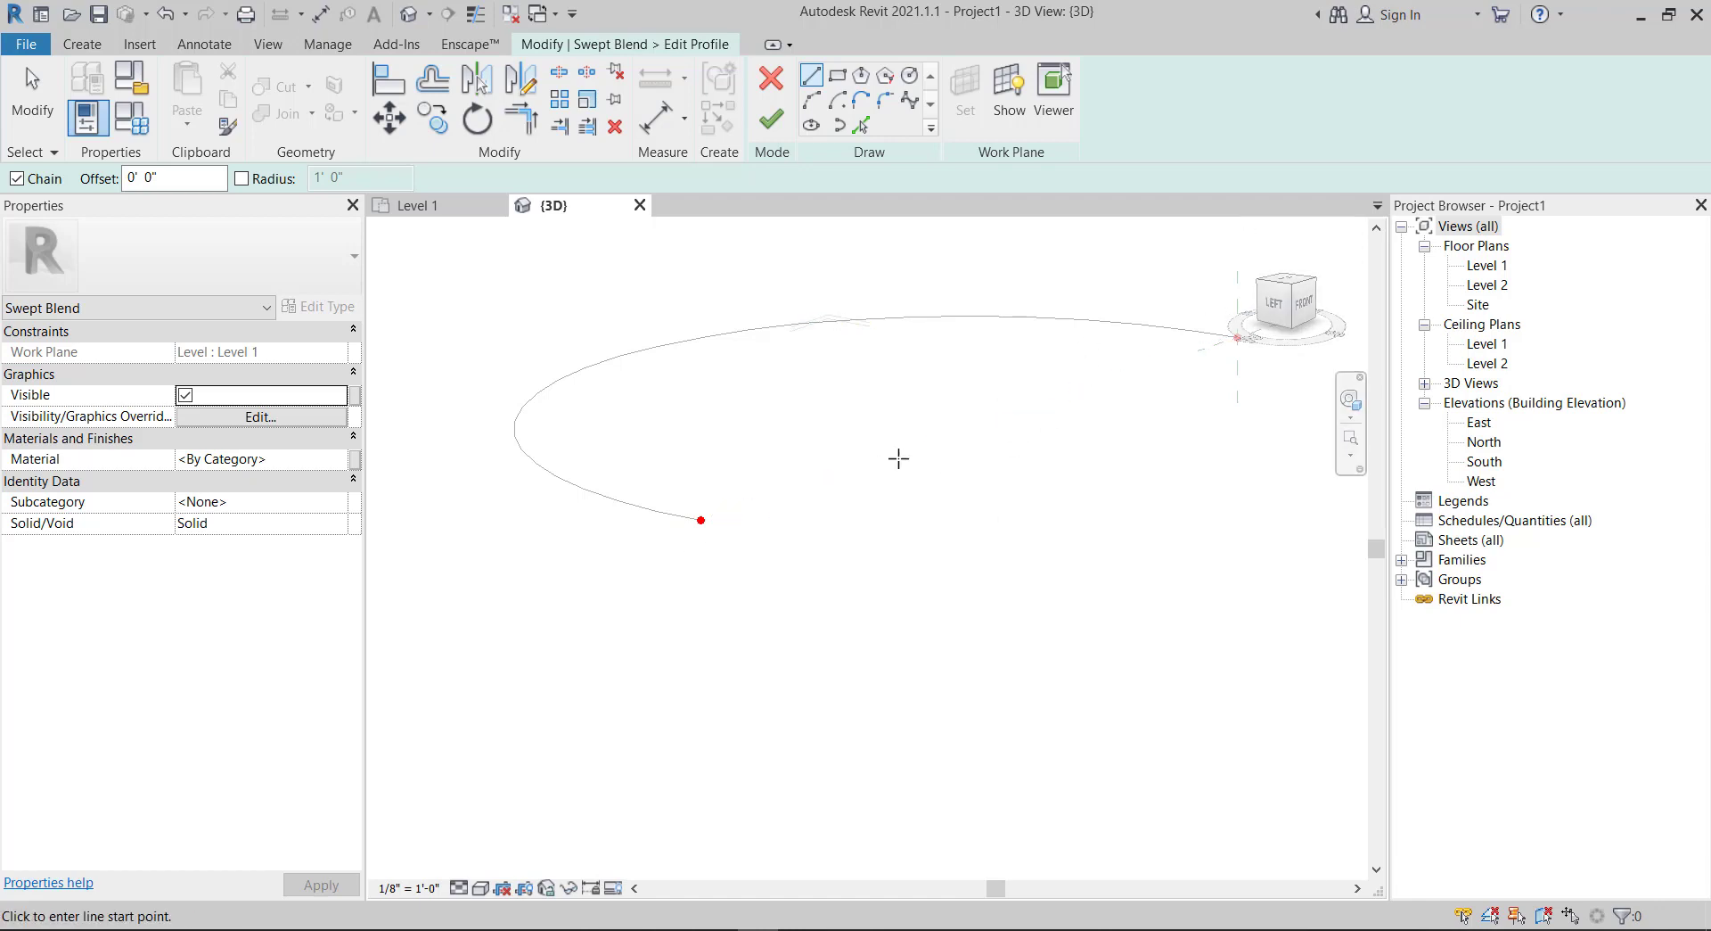
scroll(719, 552, "down", 2)
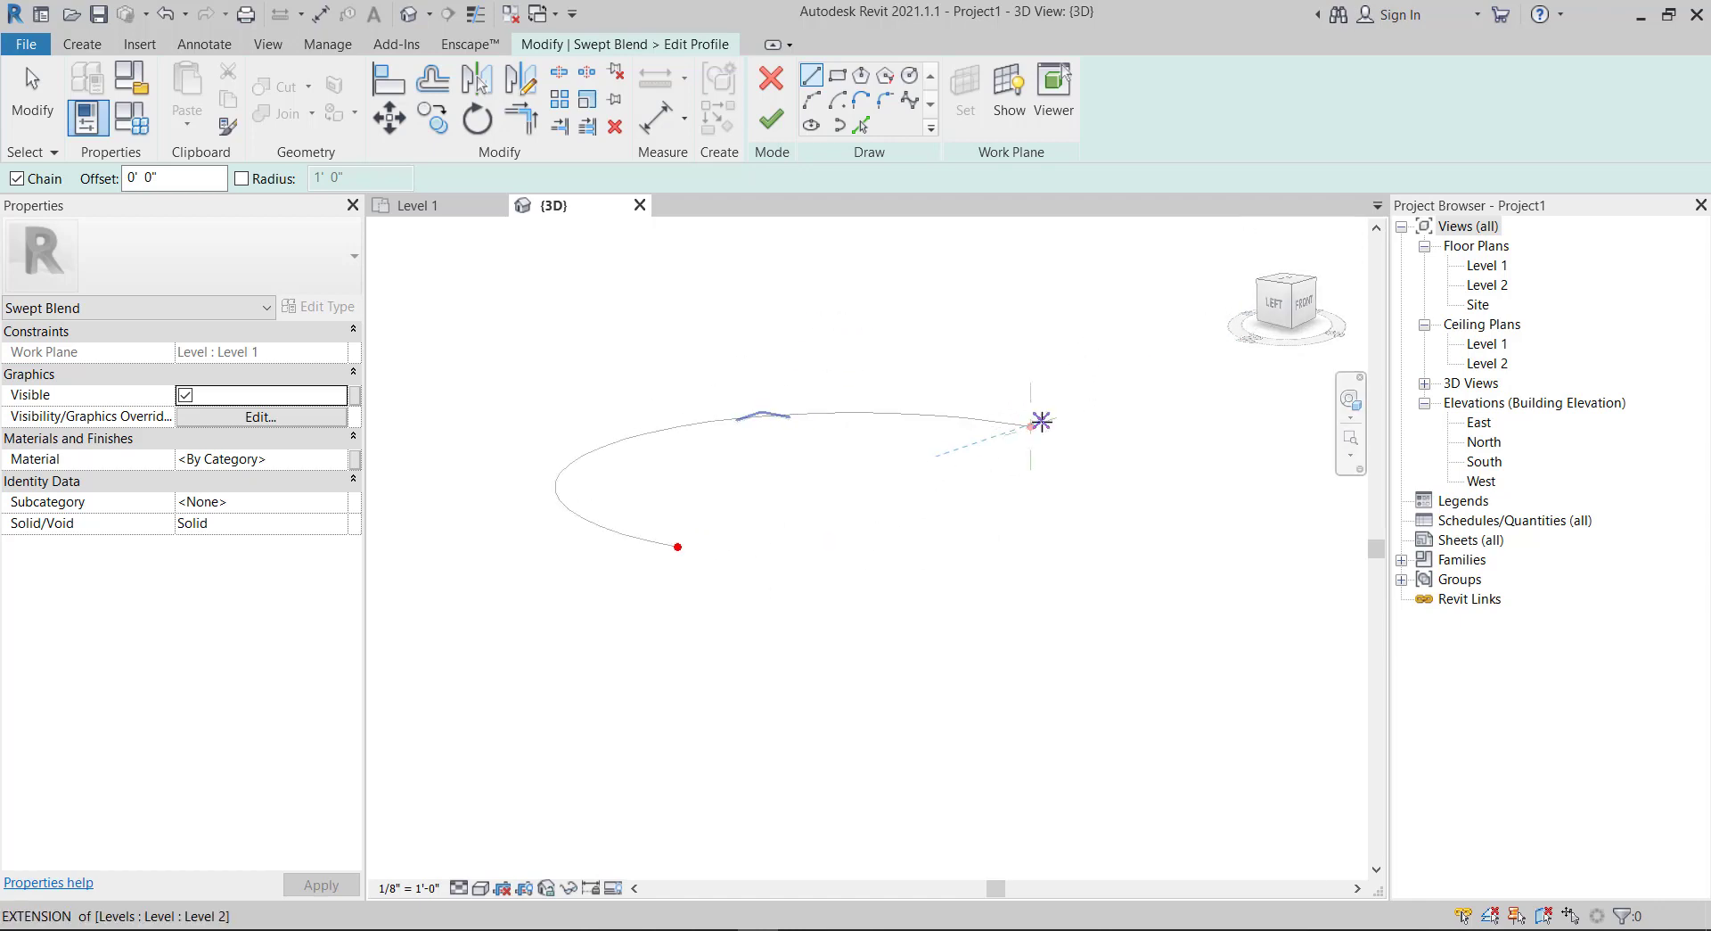
scroll(1034, 423, "up", 1)
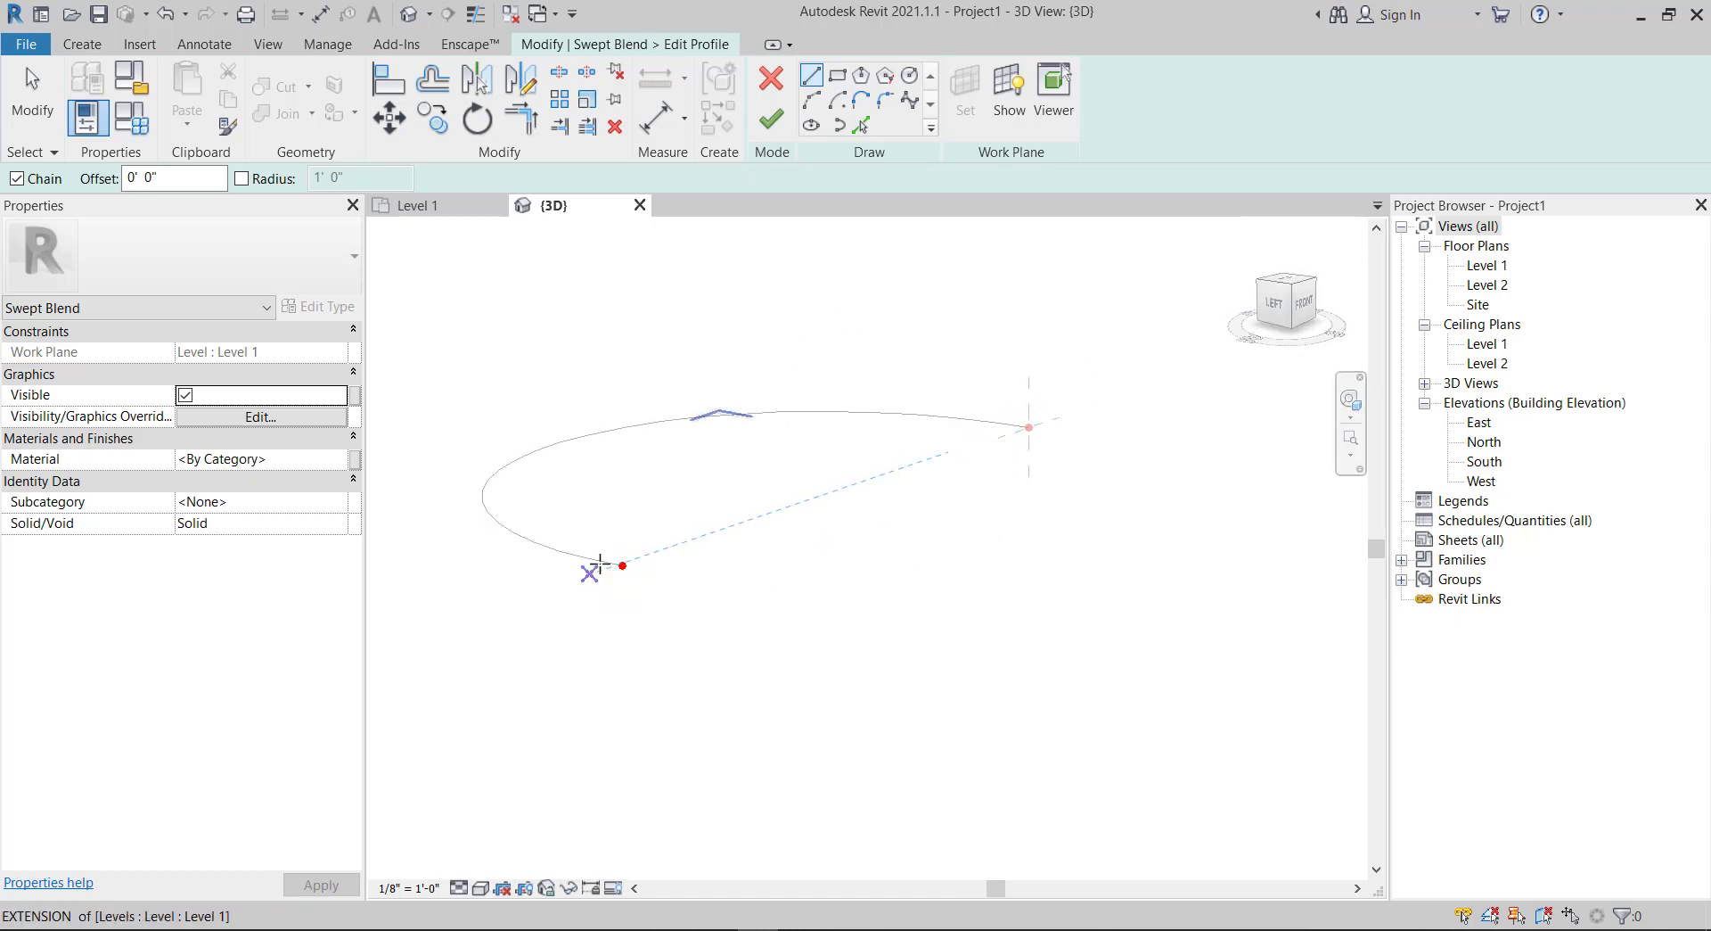
left_click(1304, 309)
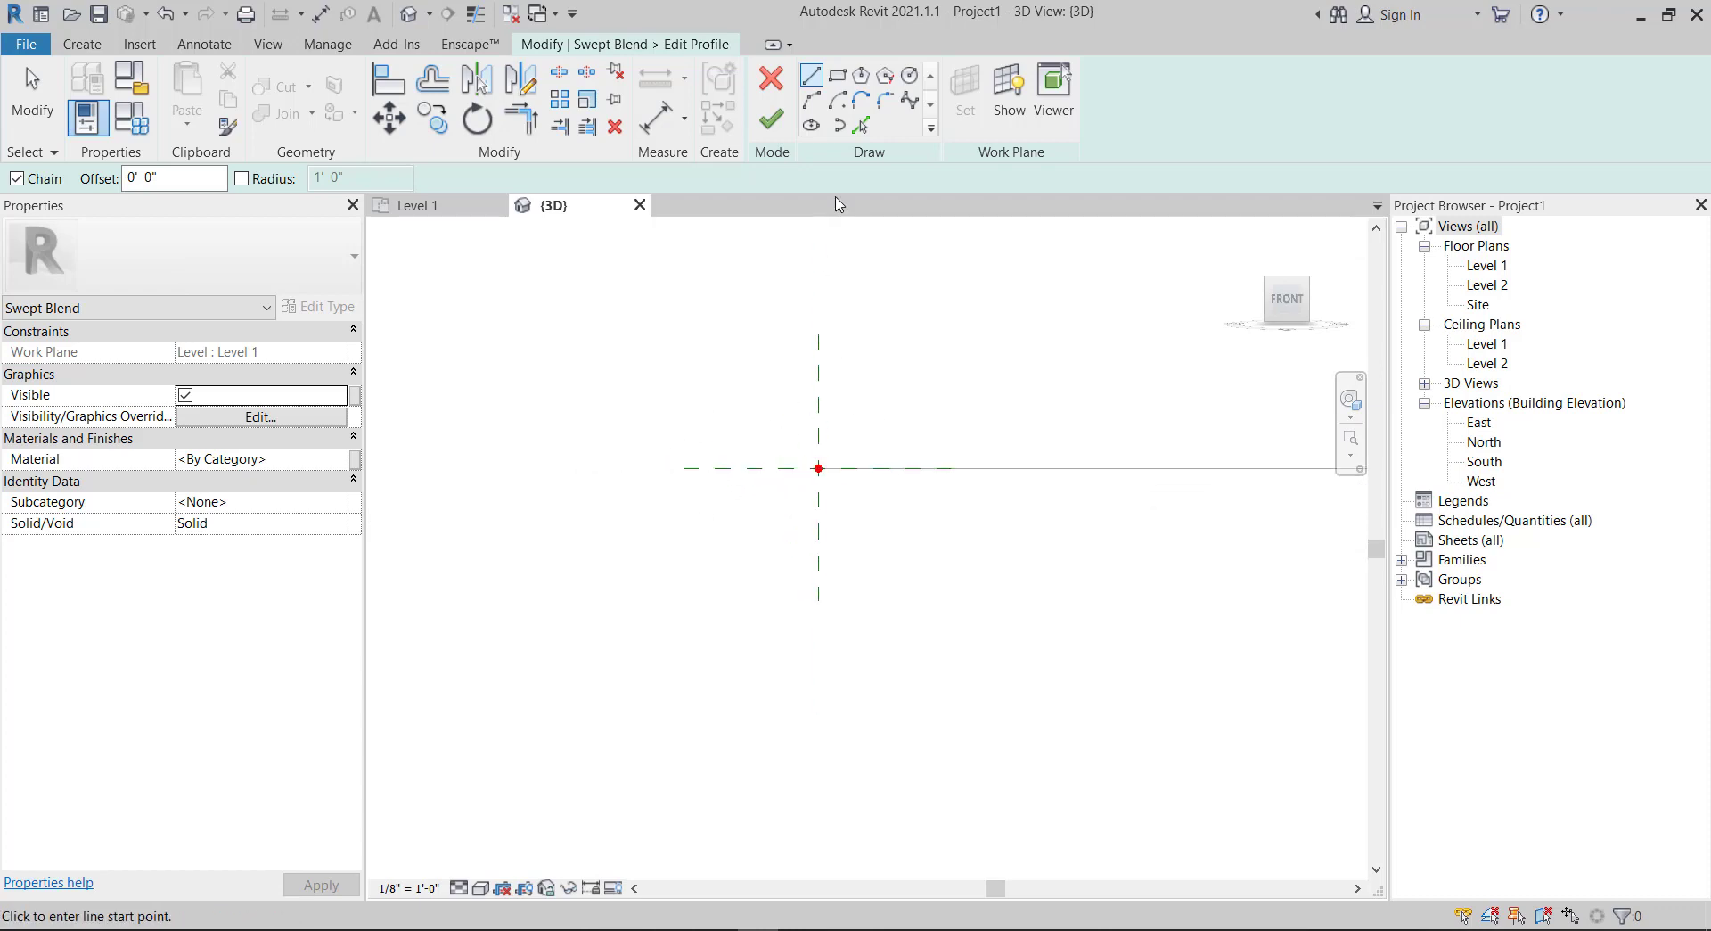
- Draw a 17'-6" × 18'-0" rectangle around the path's start and finish the profile
left_click(844, 79)
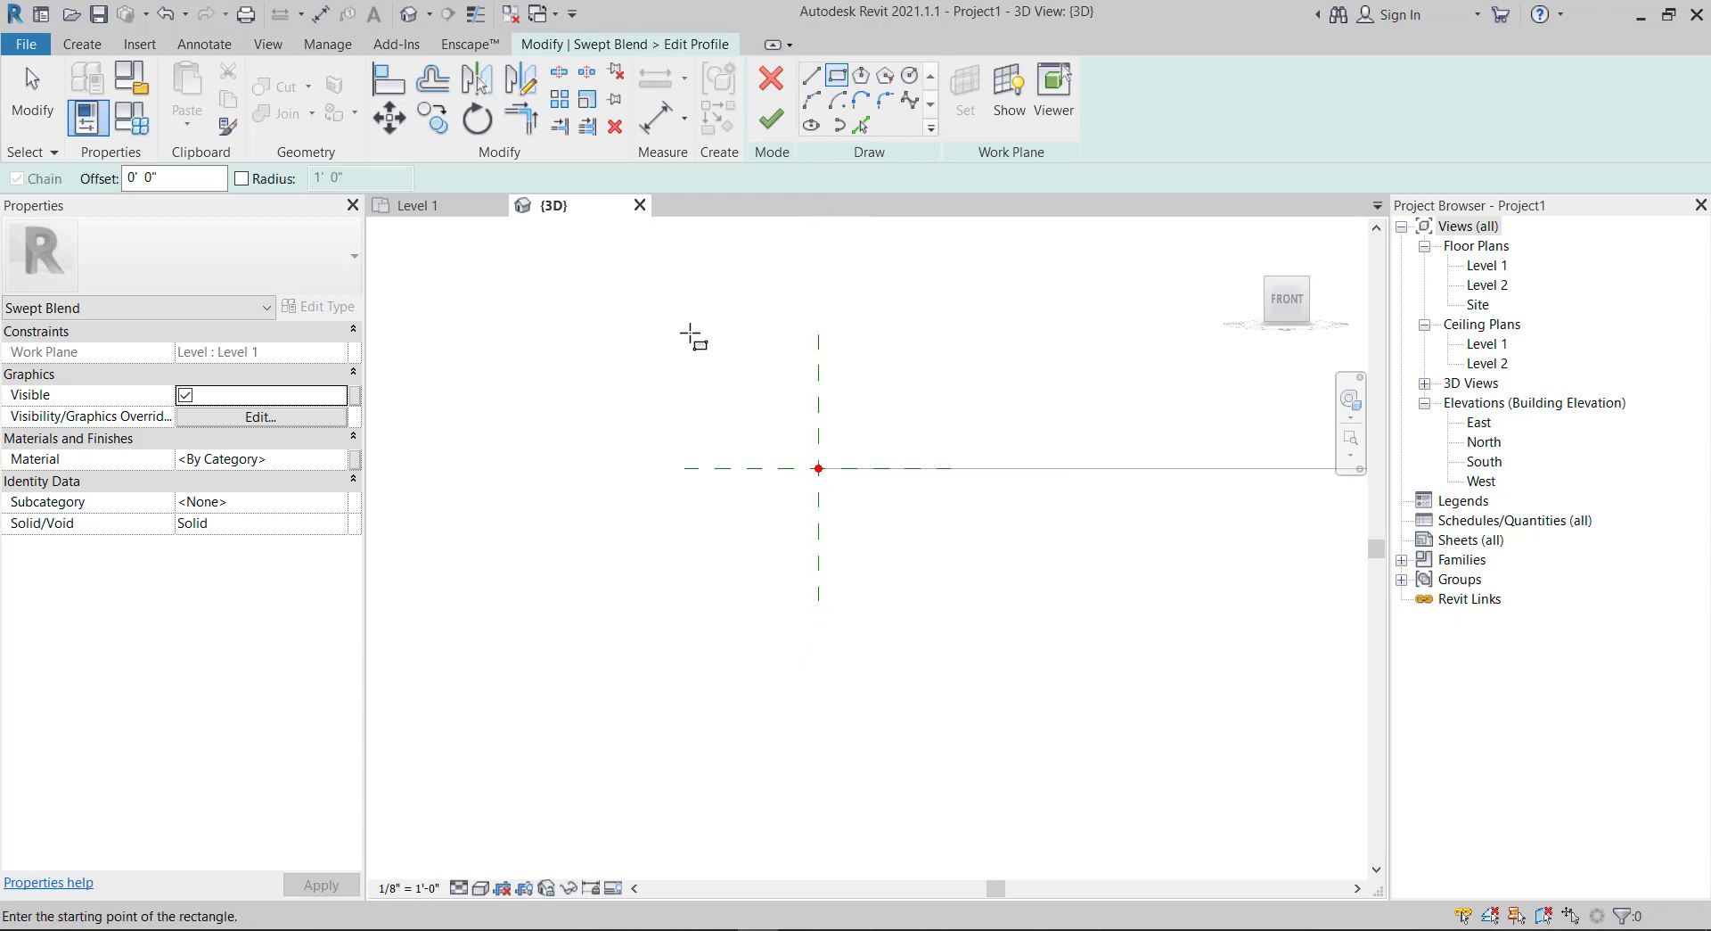
left_click(673, 331)
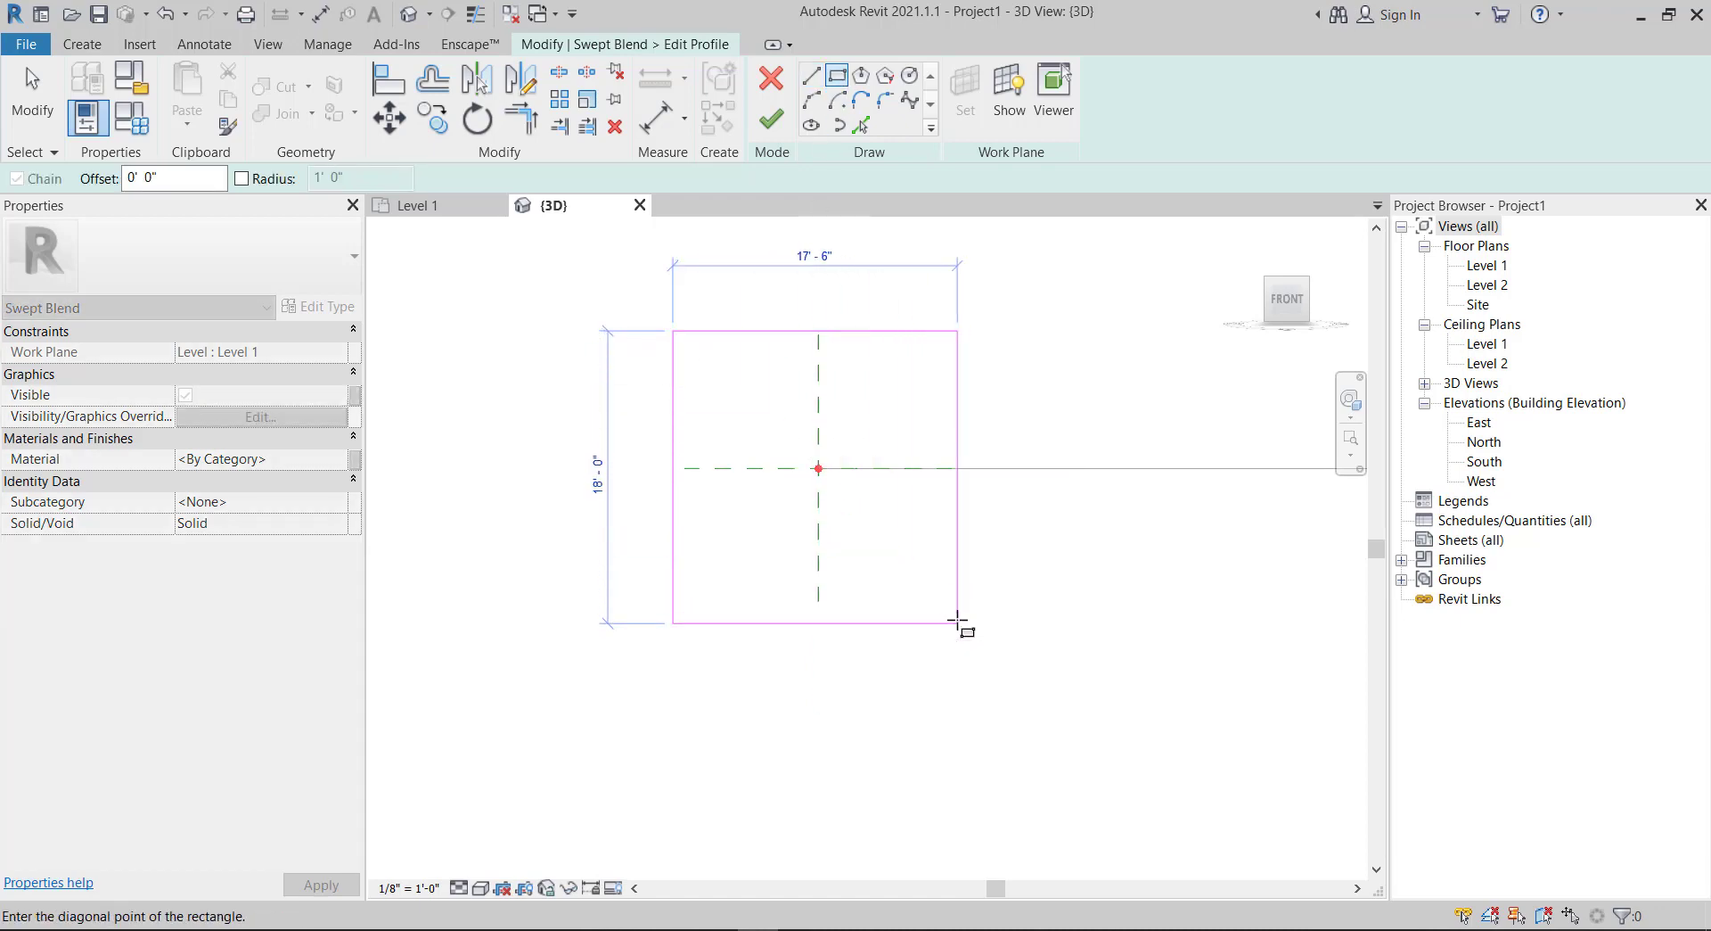
left_click(963, 622)
scroll(936, 470, "down", 2)
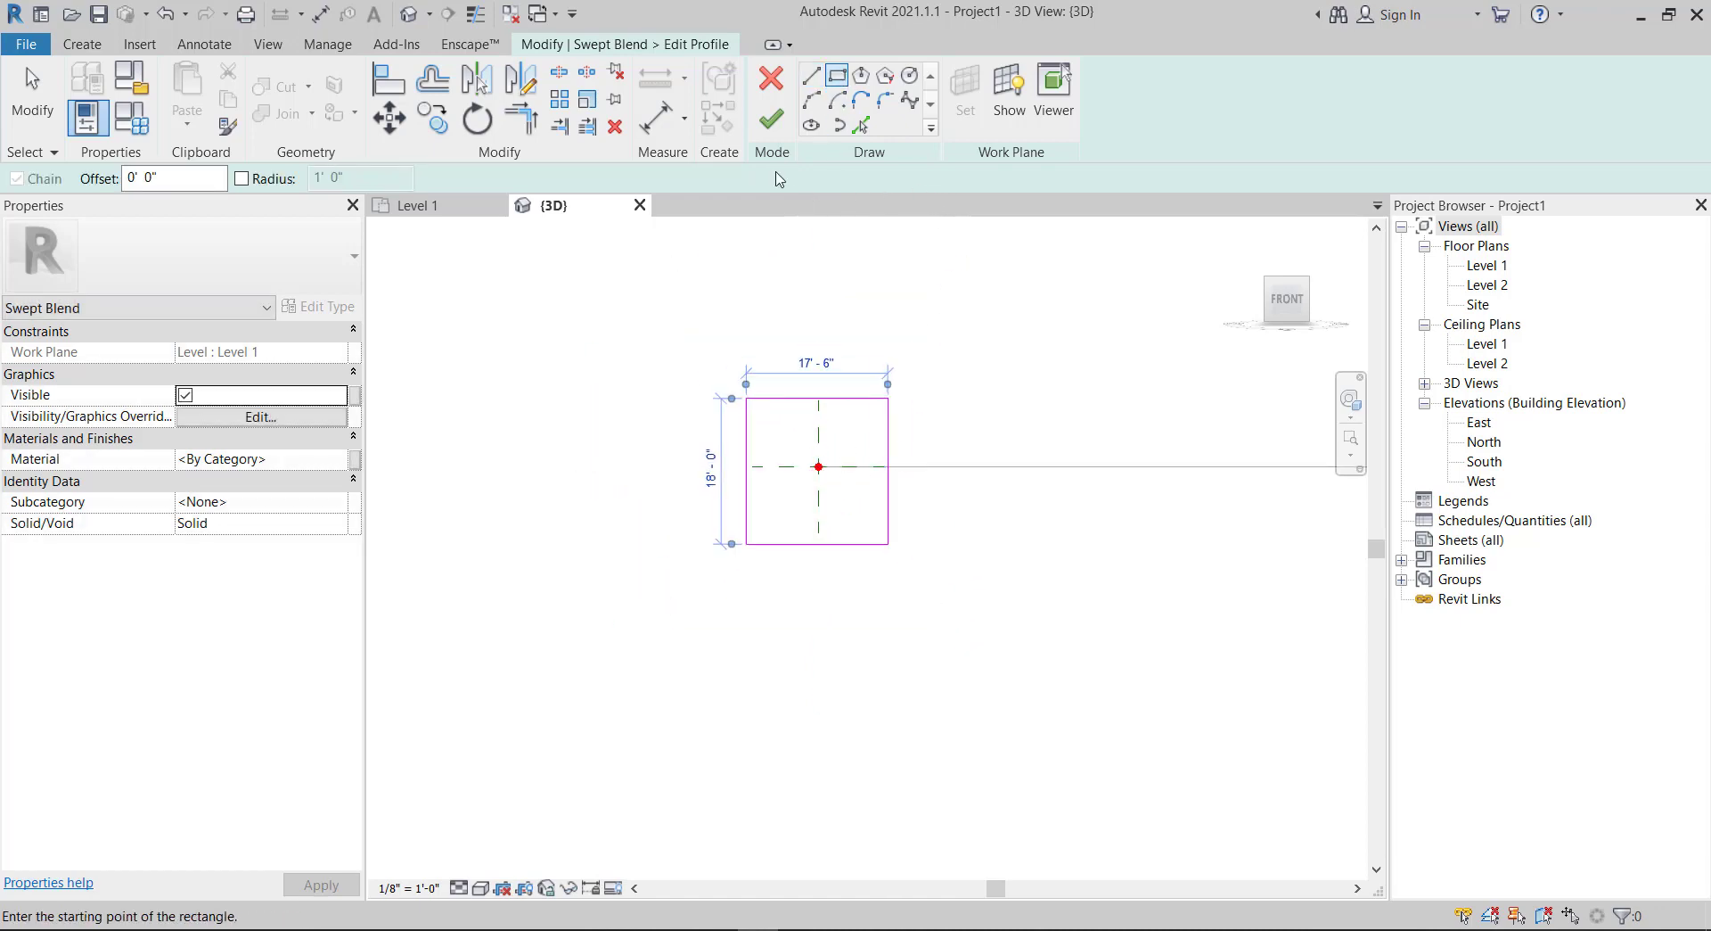
left_click(771, 119)
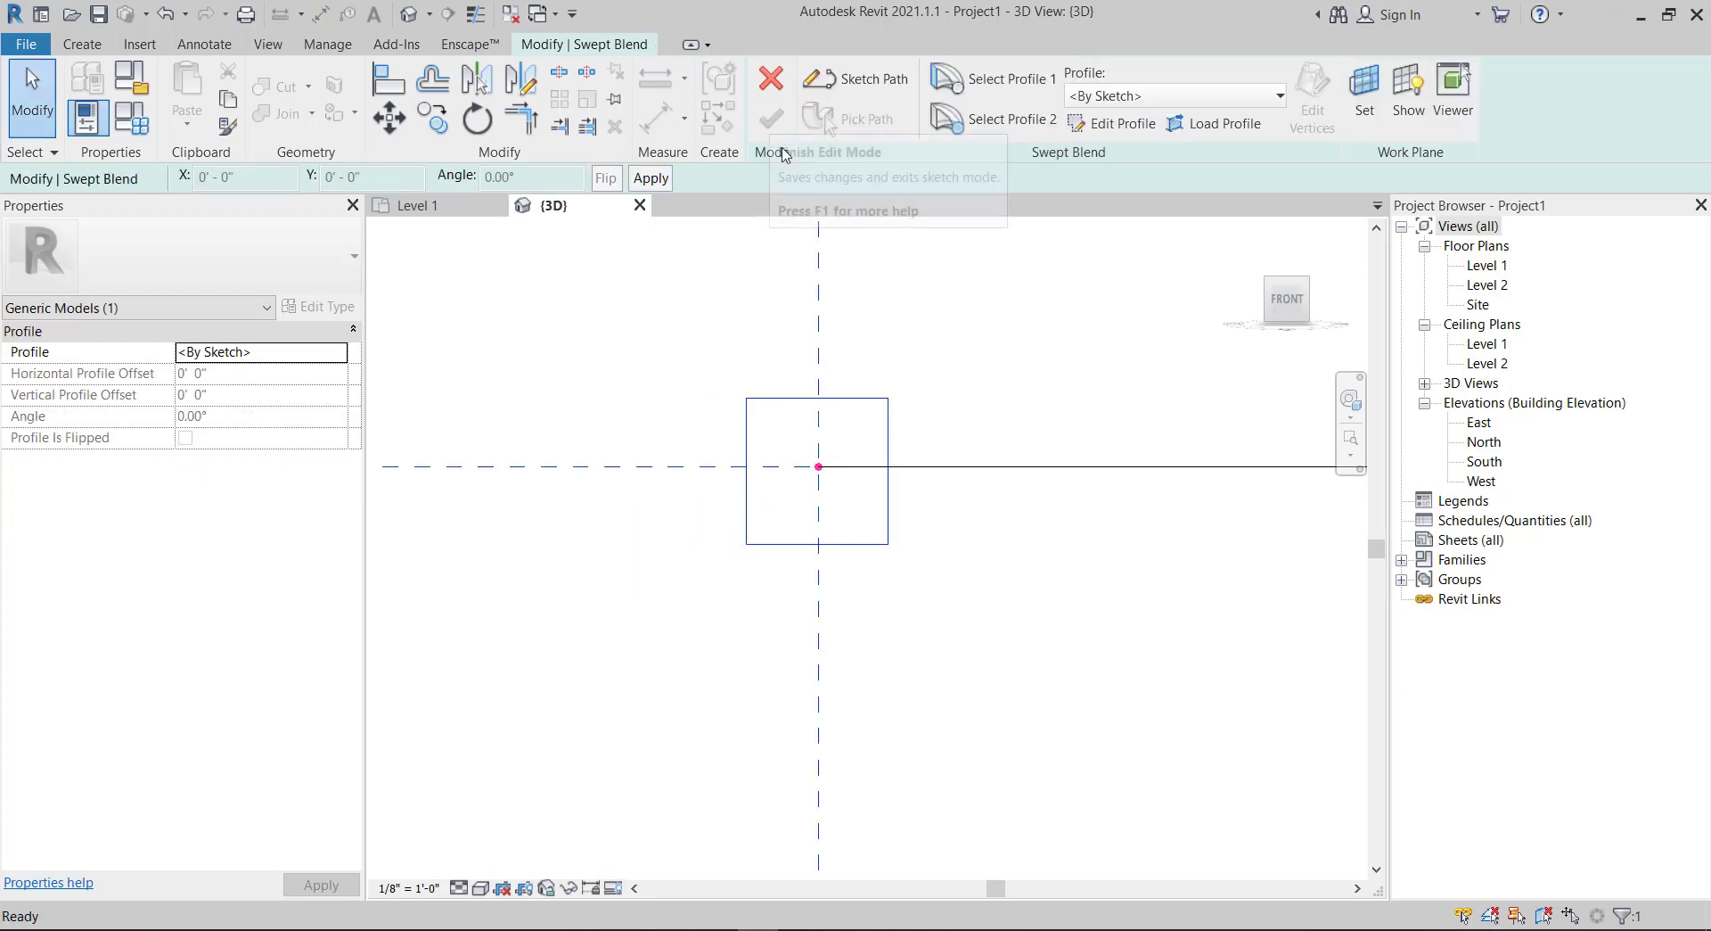
scroll(871, 321, "down", 2)
scroll(909, 336, "down", 2)
scroll(918, 268, "down", 2)
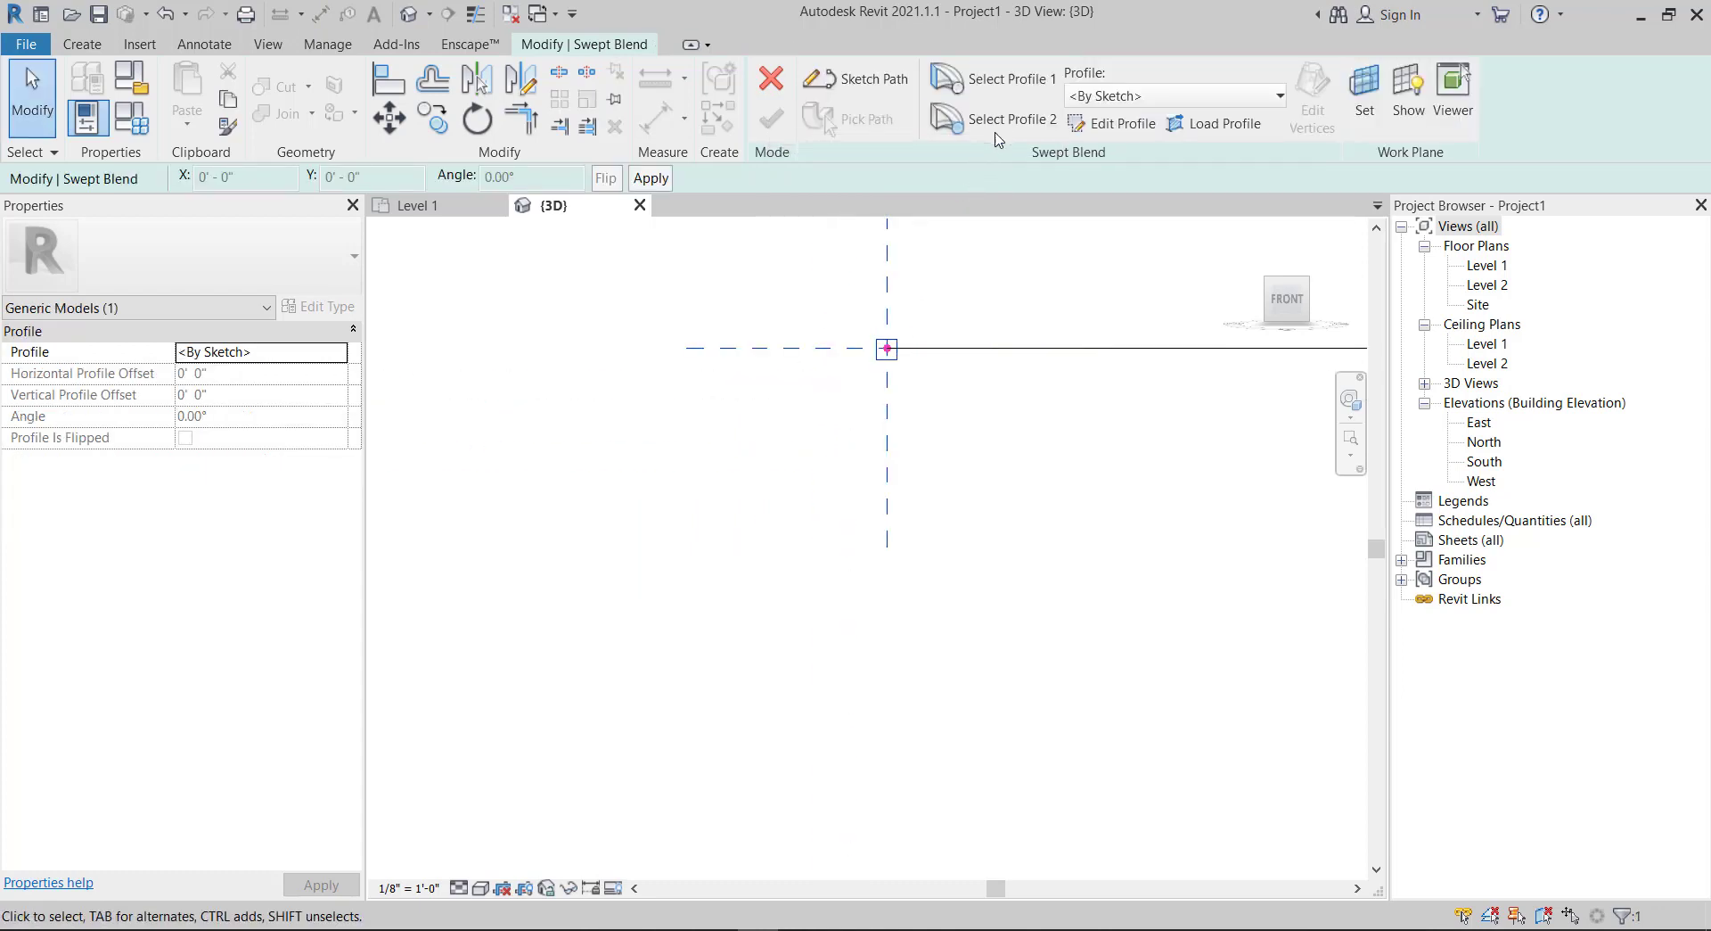
scroll(639, 443, "down", 2)
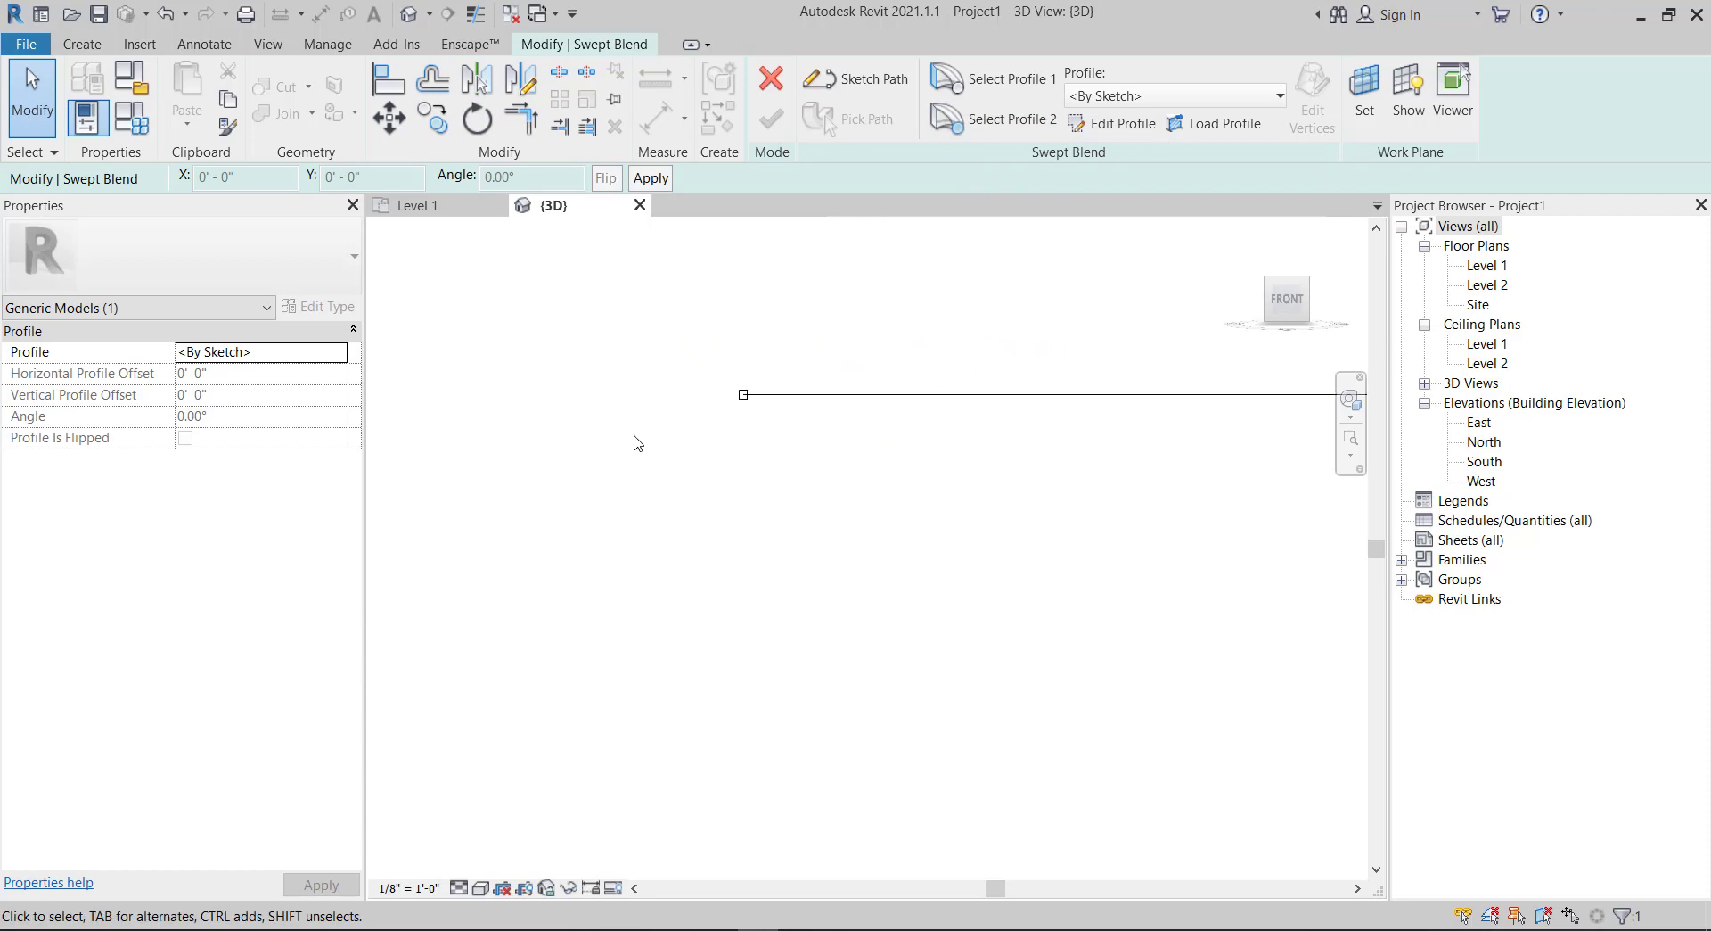
scroll(638, 443, "down", 2)
scroll(642, 442, "down", 2)
scroll(1080, 419, "up", 2)
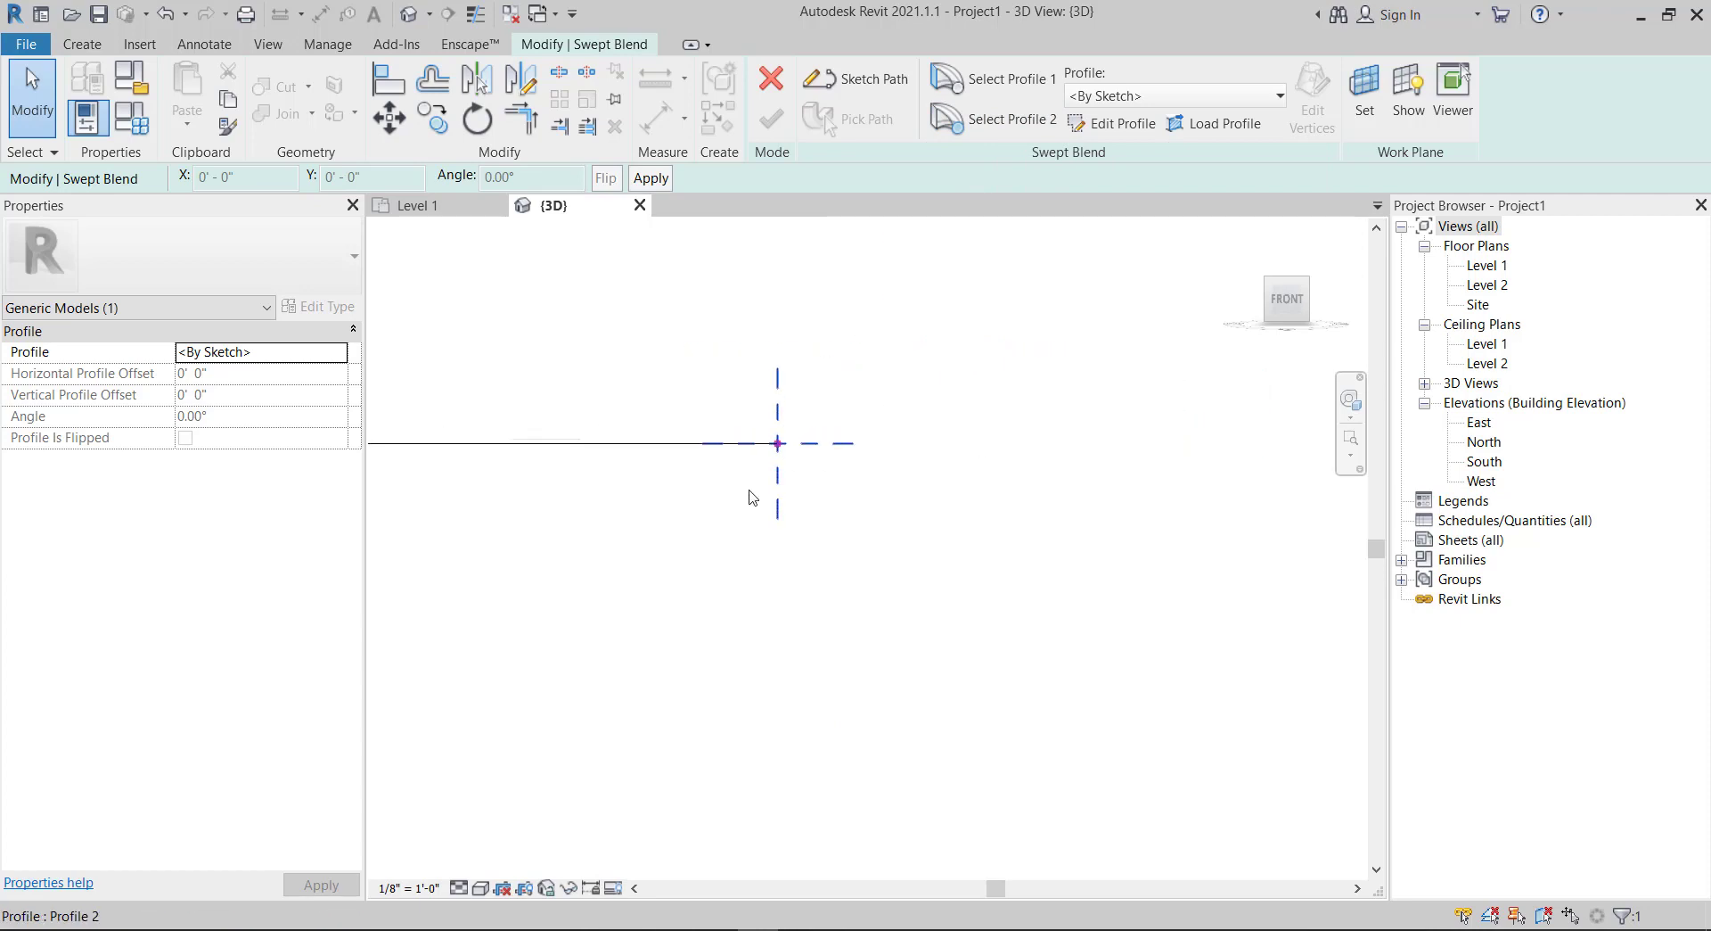
- Draw the second profile as a circle centred on the arc path's other endpoint
scroll(740, 468, "up", 2)
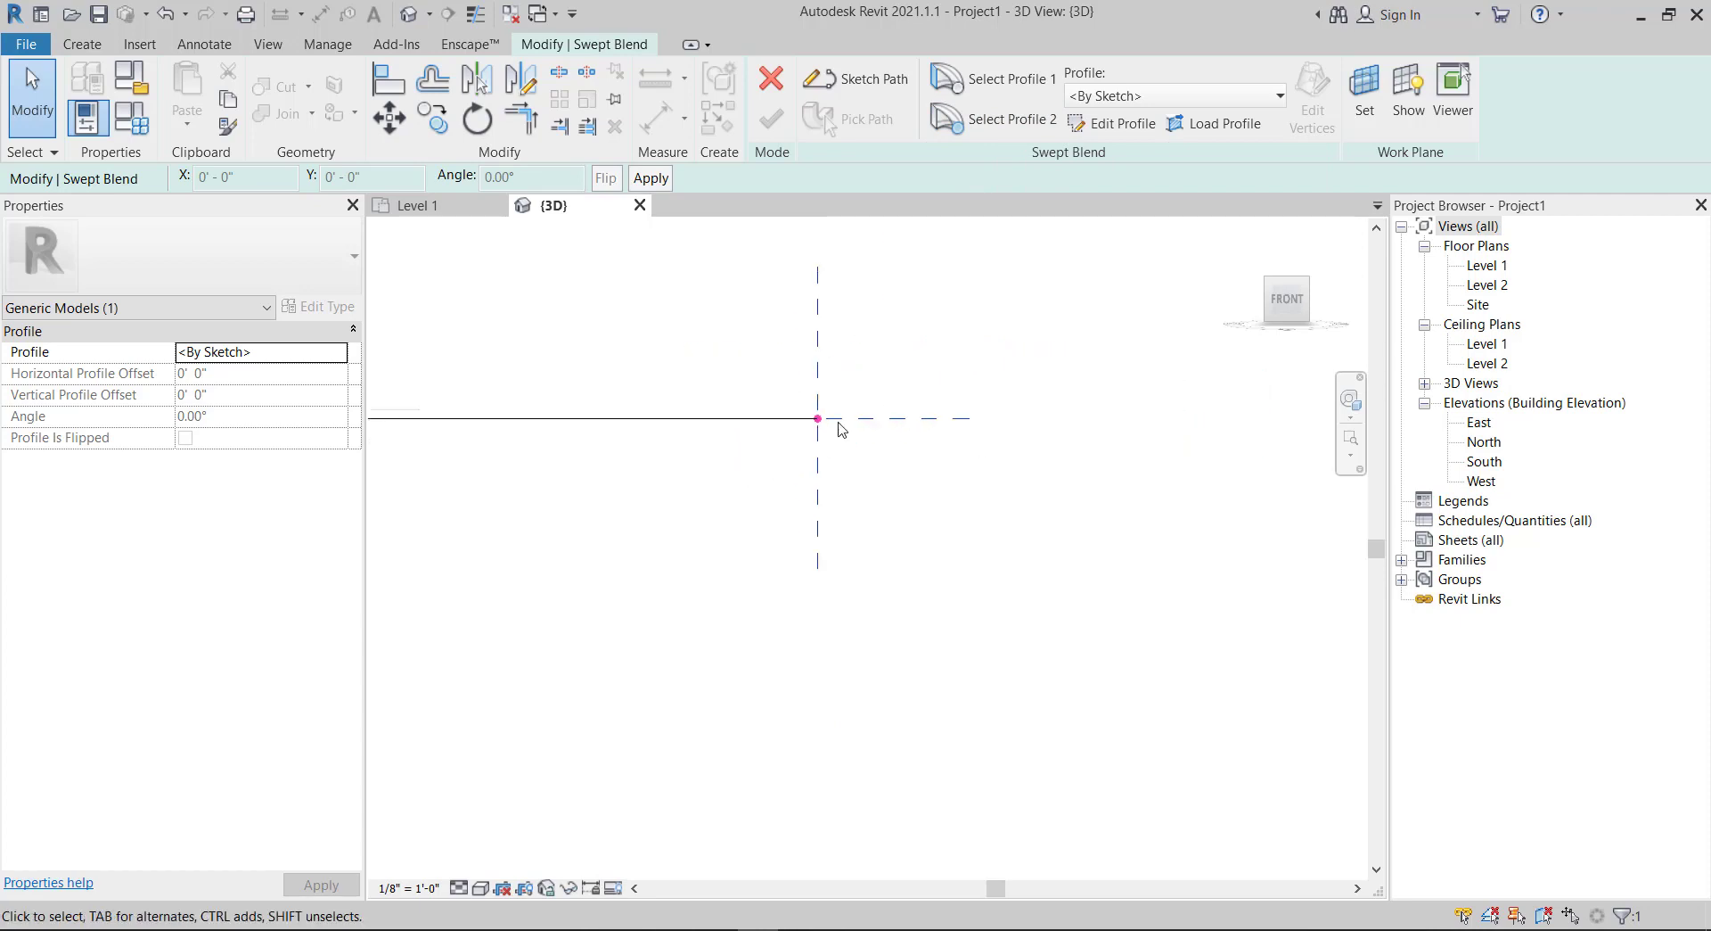
left_click(1122, 124)
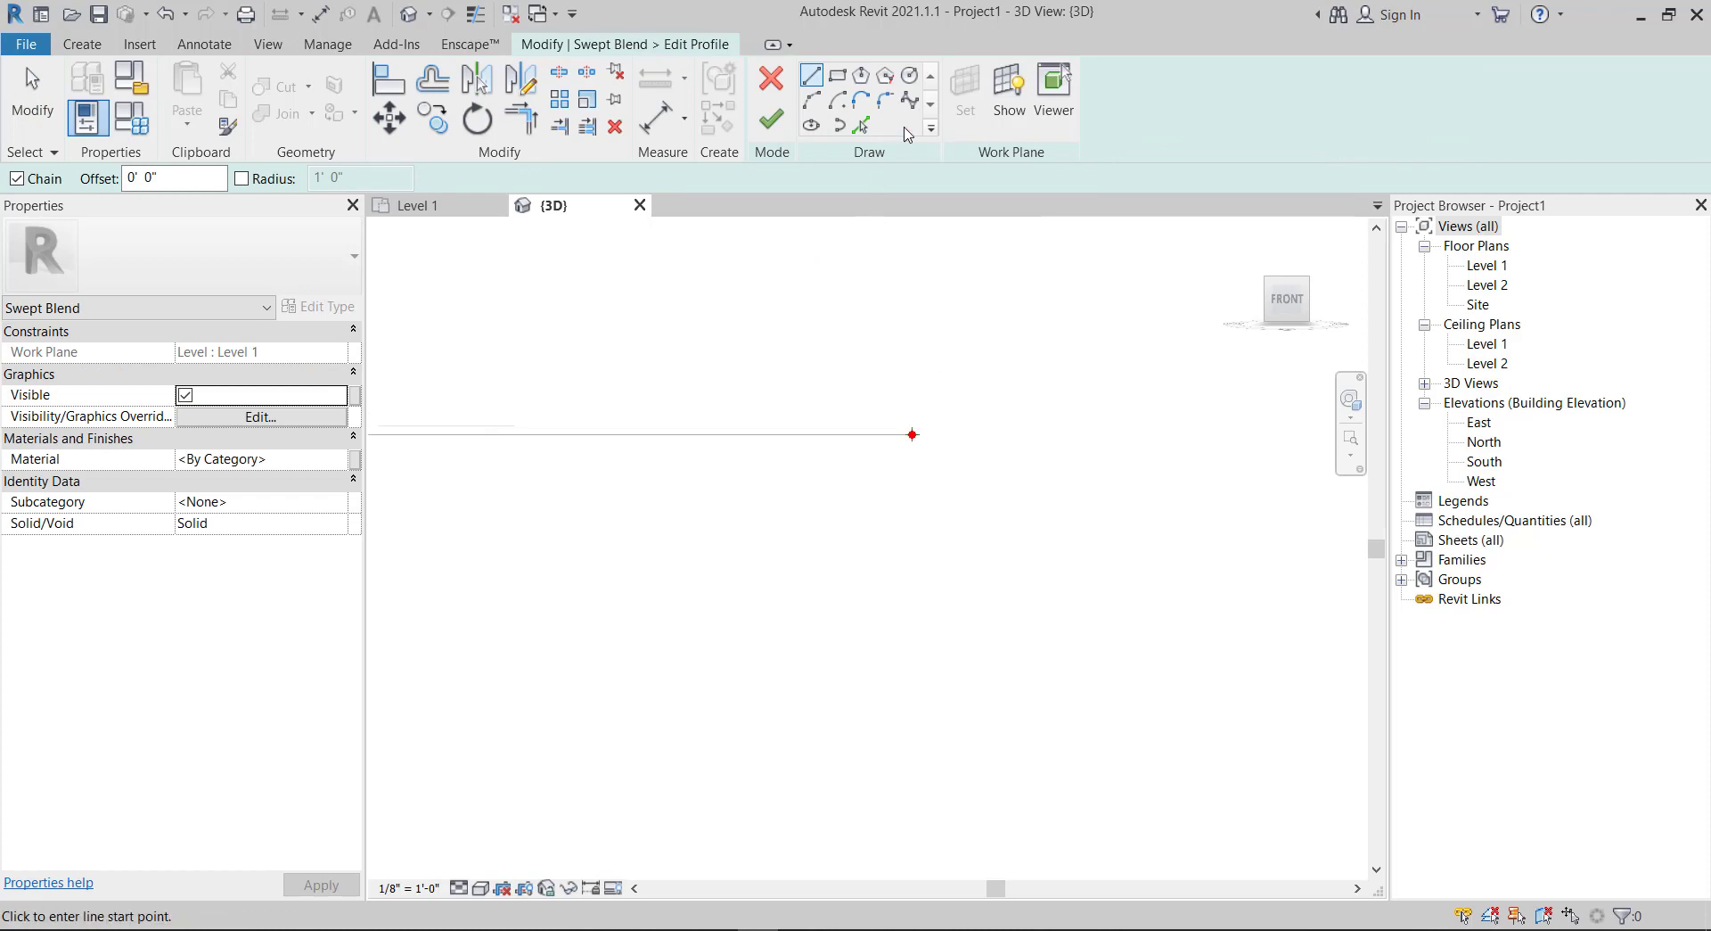
left_click(910, 78)
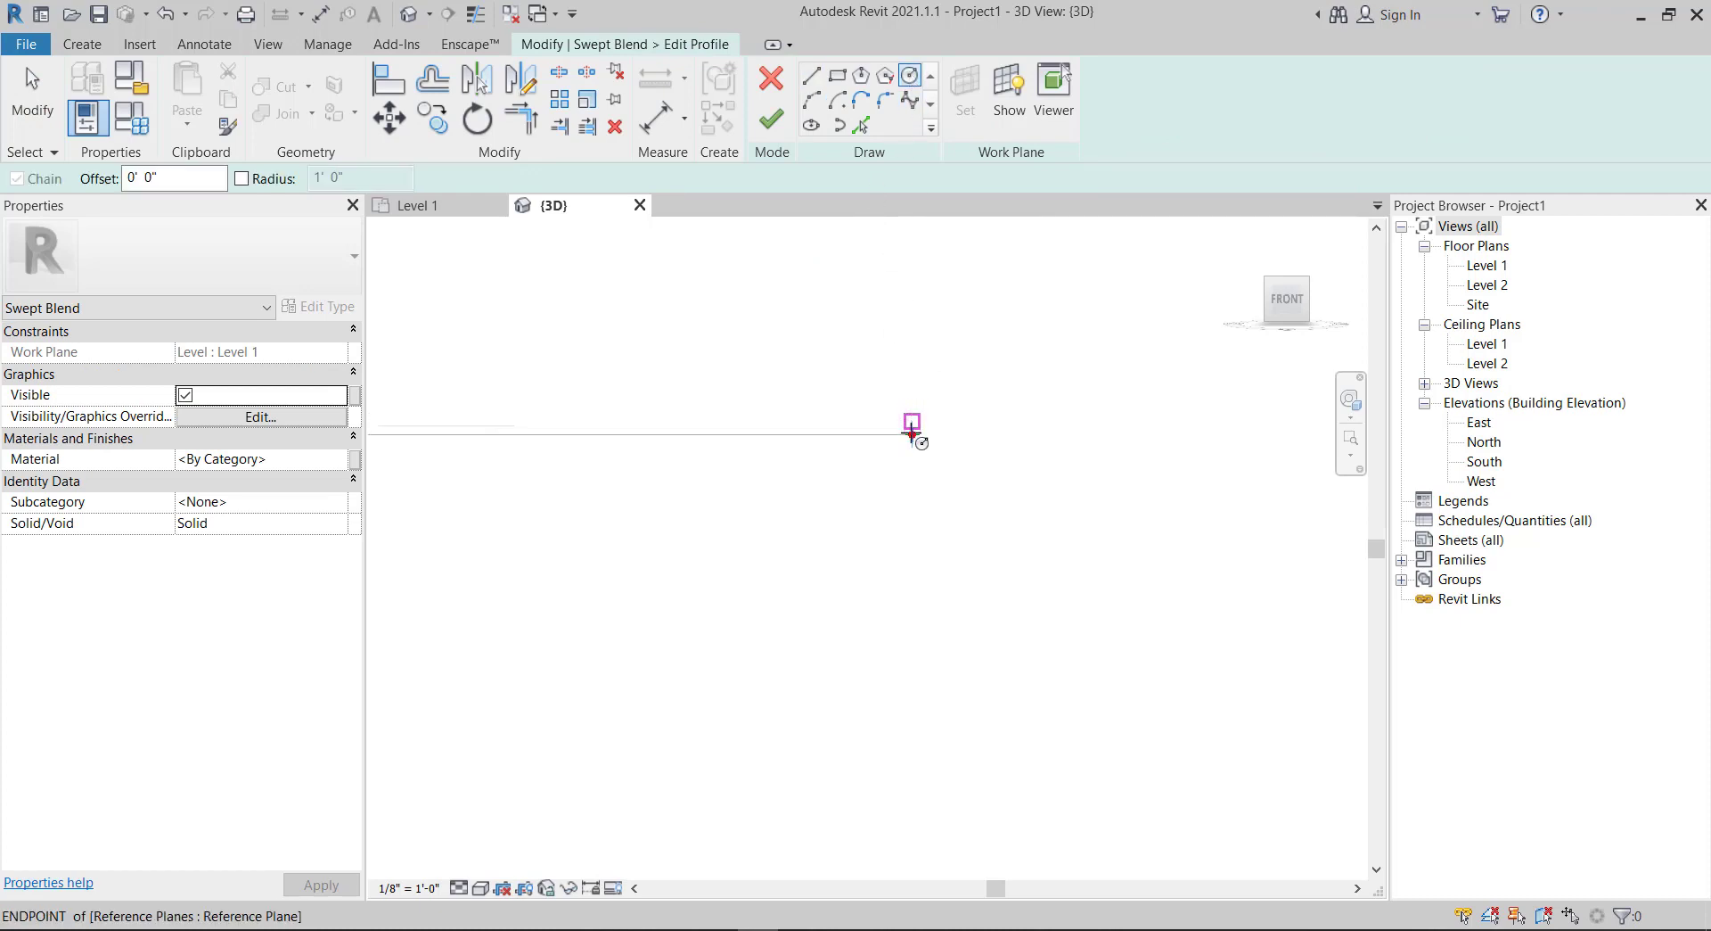
left_click(911, 435)
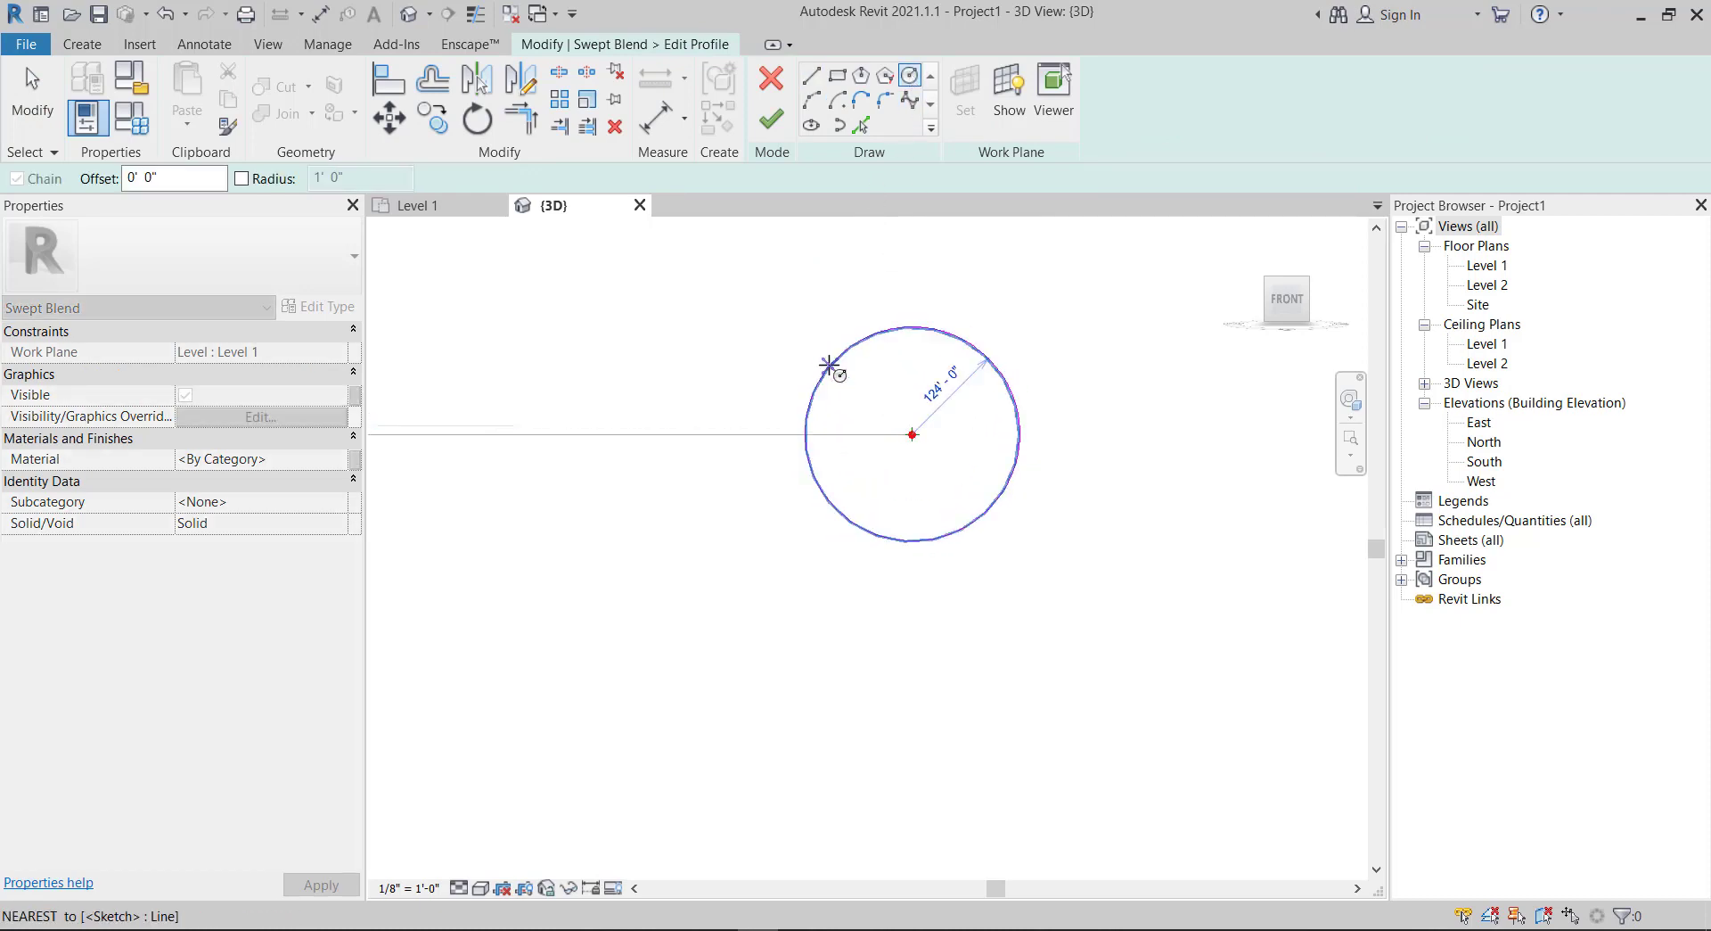
left_click(829, 366)
scroll(1088, 370, "down", 3)
- Finish the circular profile sketch and complete the swept blend along the arc
left_click(772, 118)
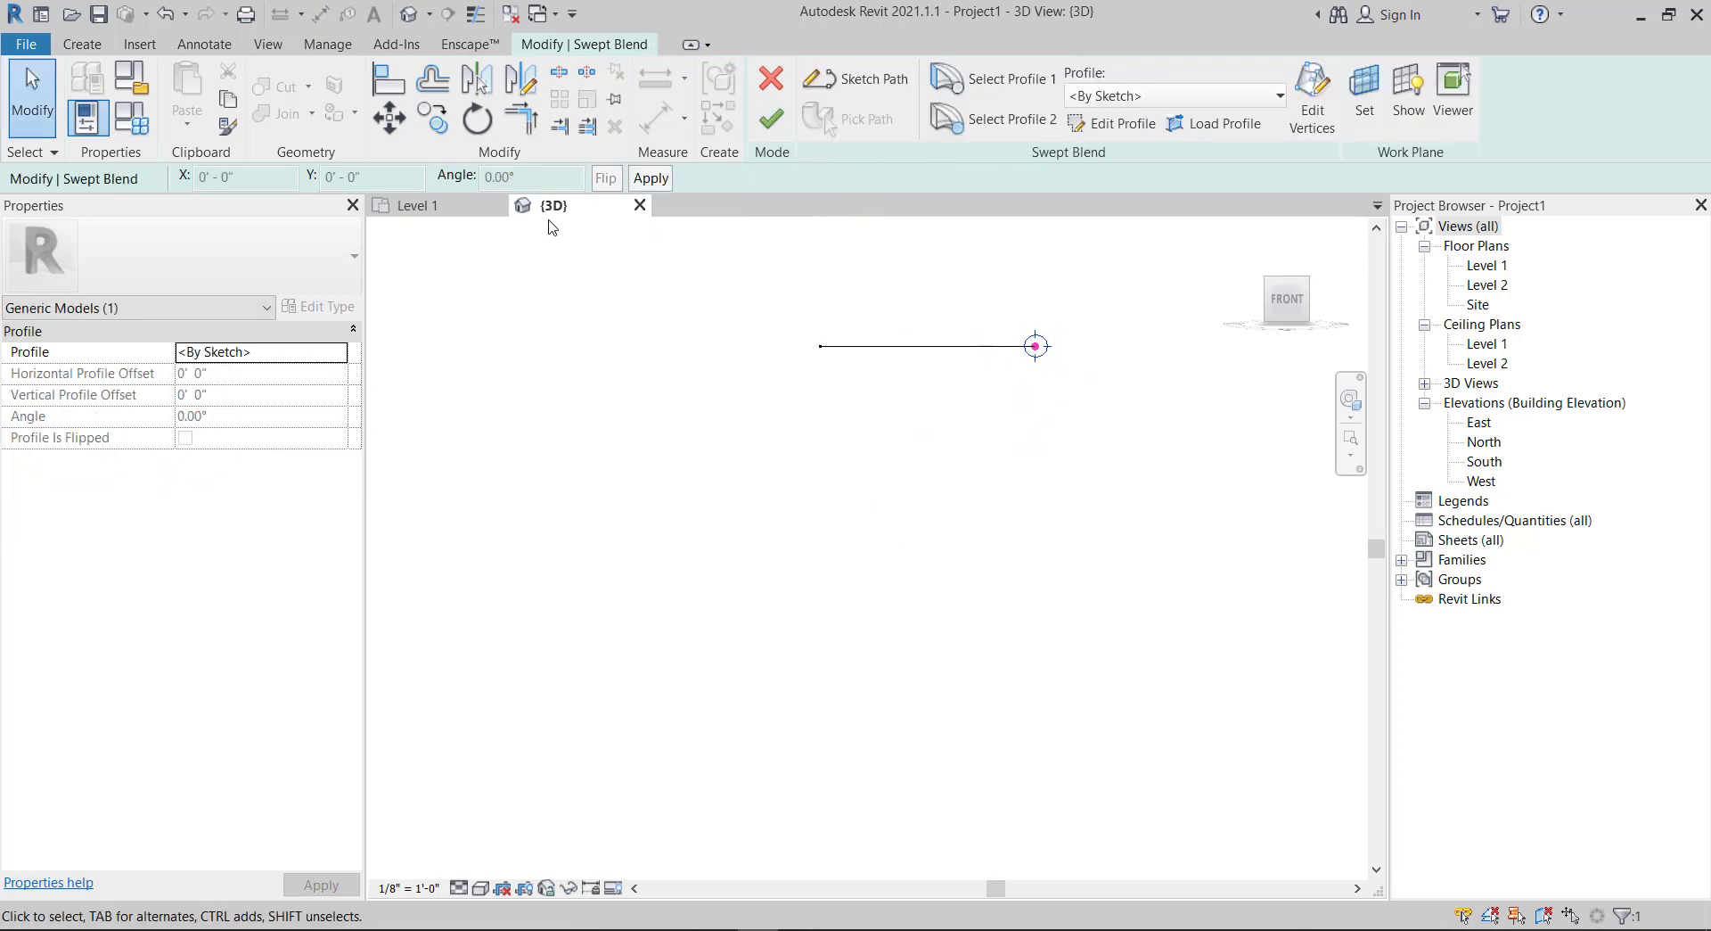
mouse_move(679, 393)
middle_mouse_down("shift")
mouse_move(942, 607)
mouse_move(980, 588)
middle_mouse_up("shift")
left_click(762, 125)
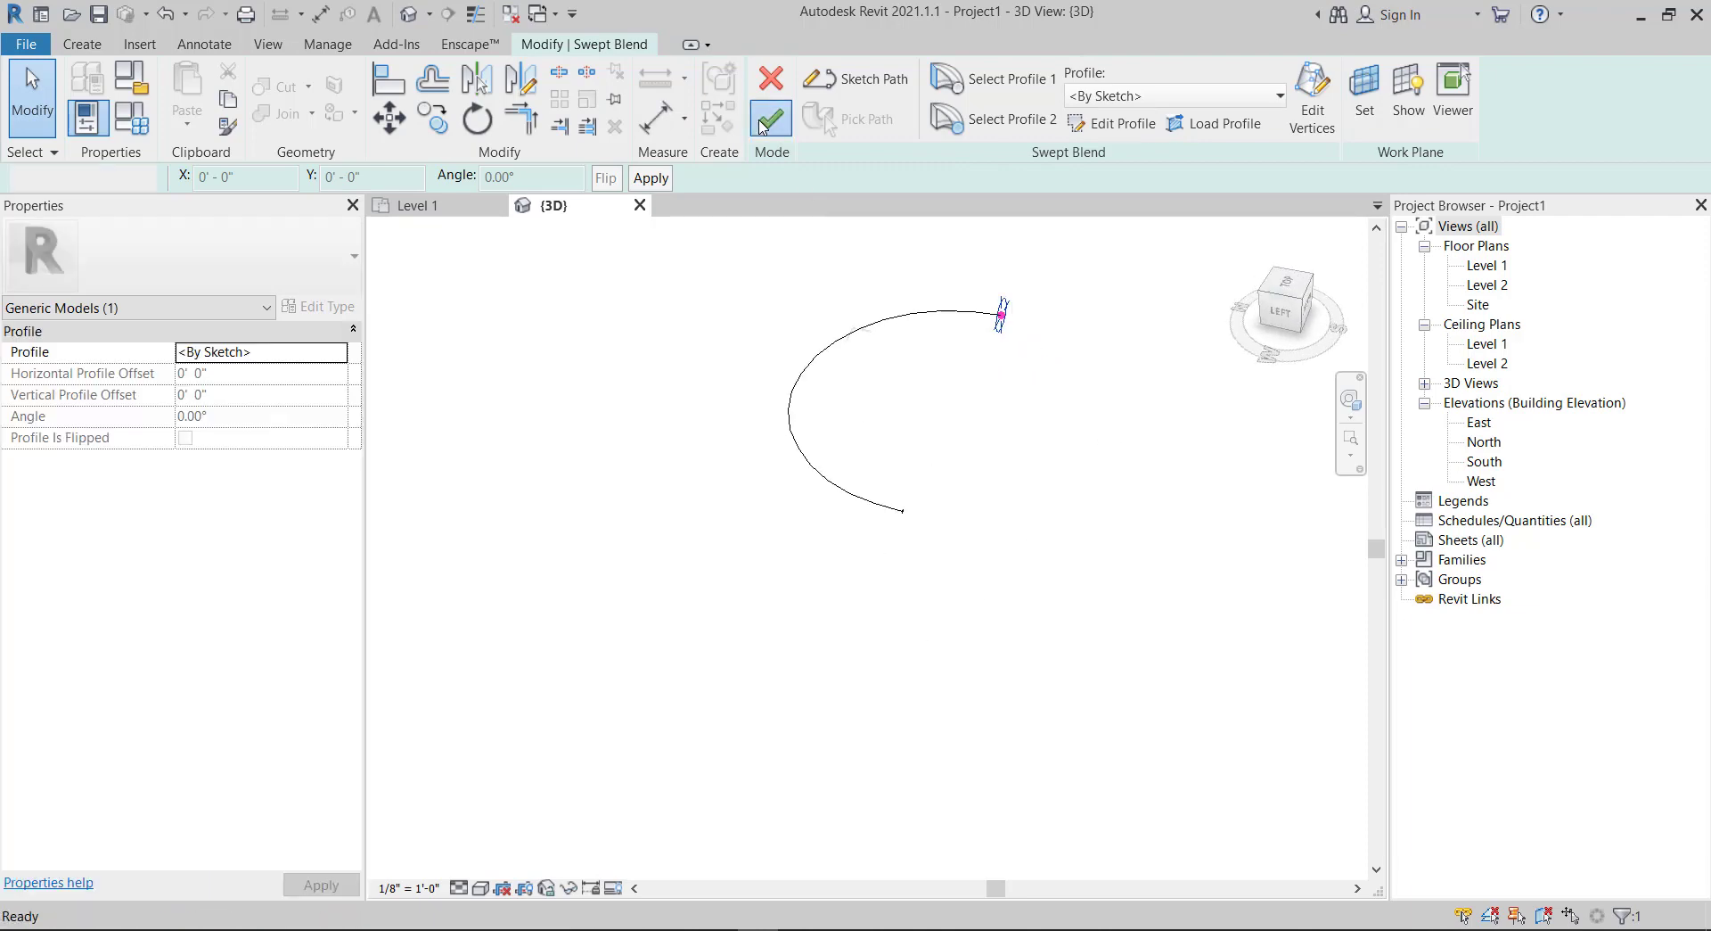
- Switch the 3D view's visual style to Realistic
scroll(1035, 405, "up", 3)
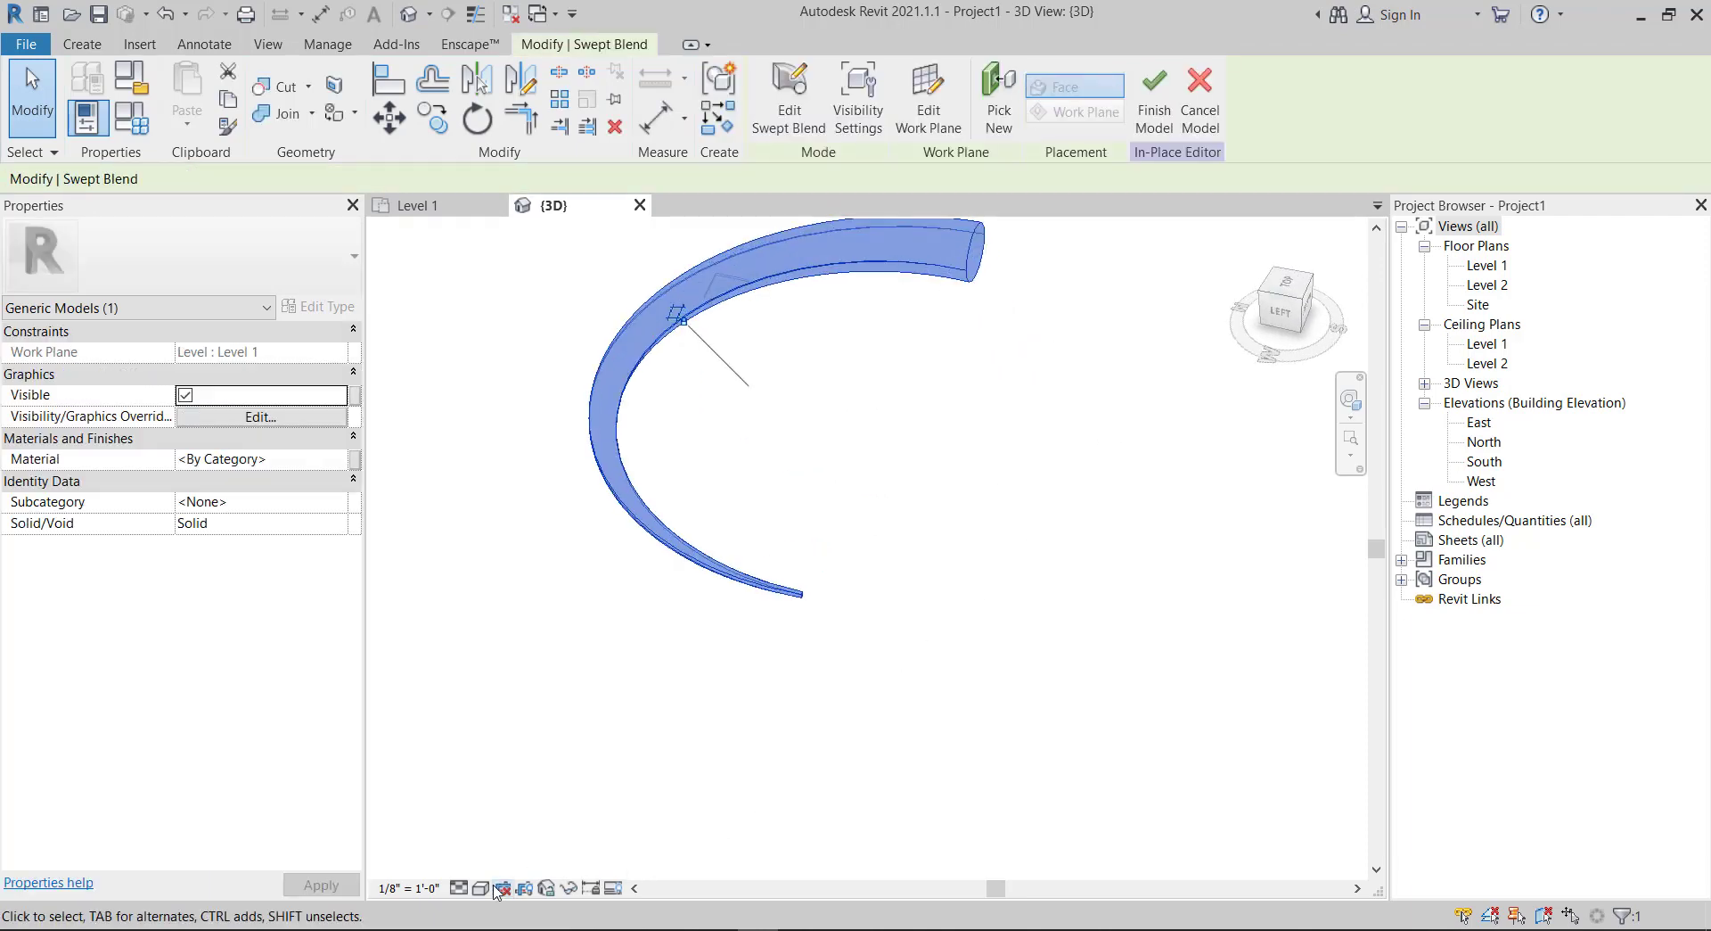
left_click(486, 886)
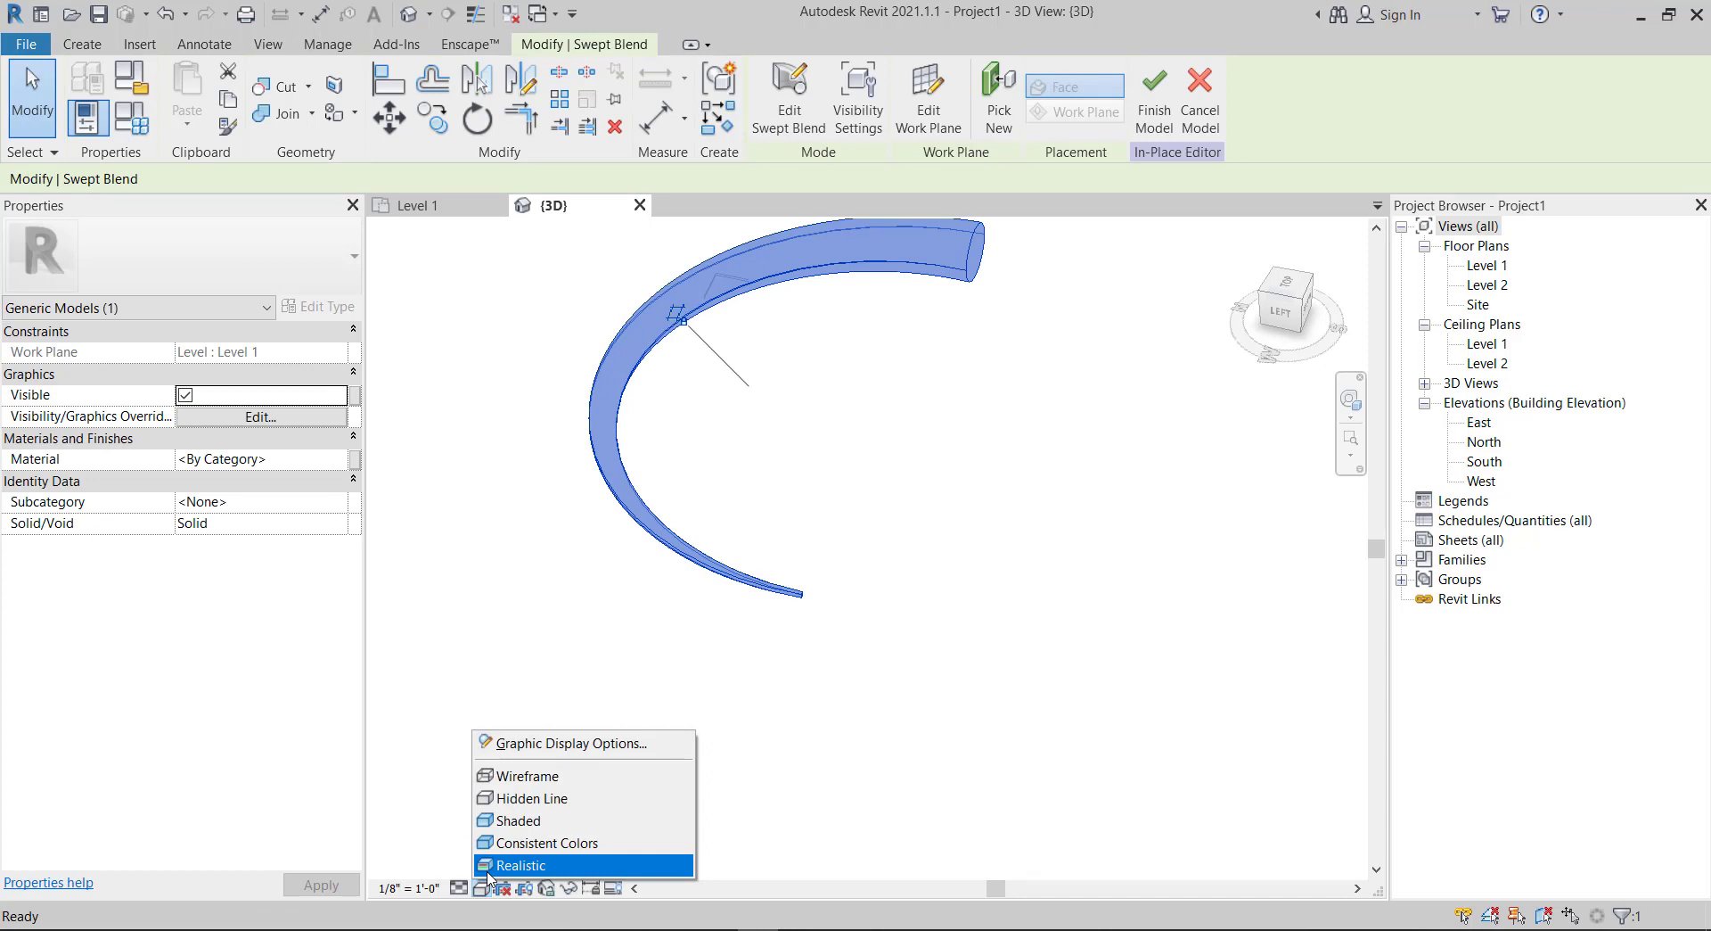
left_click(488, 873)
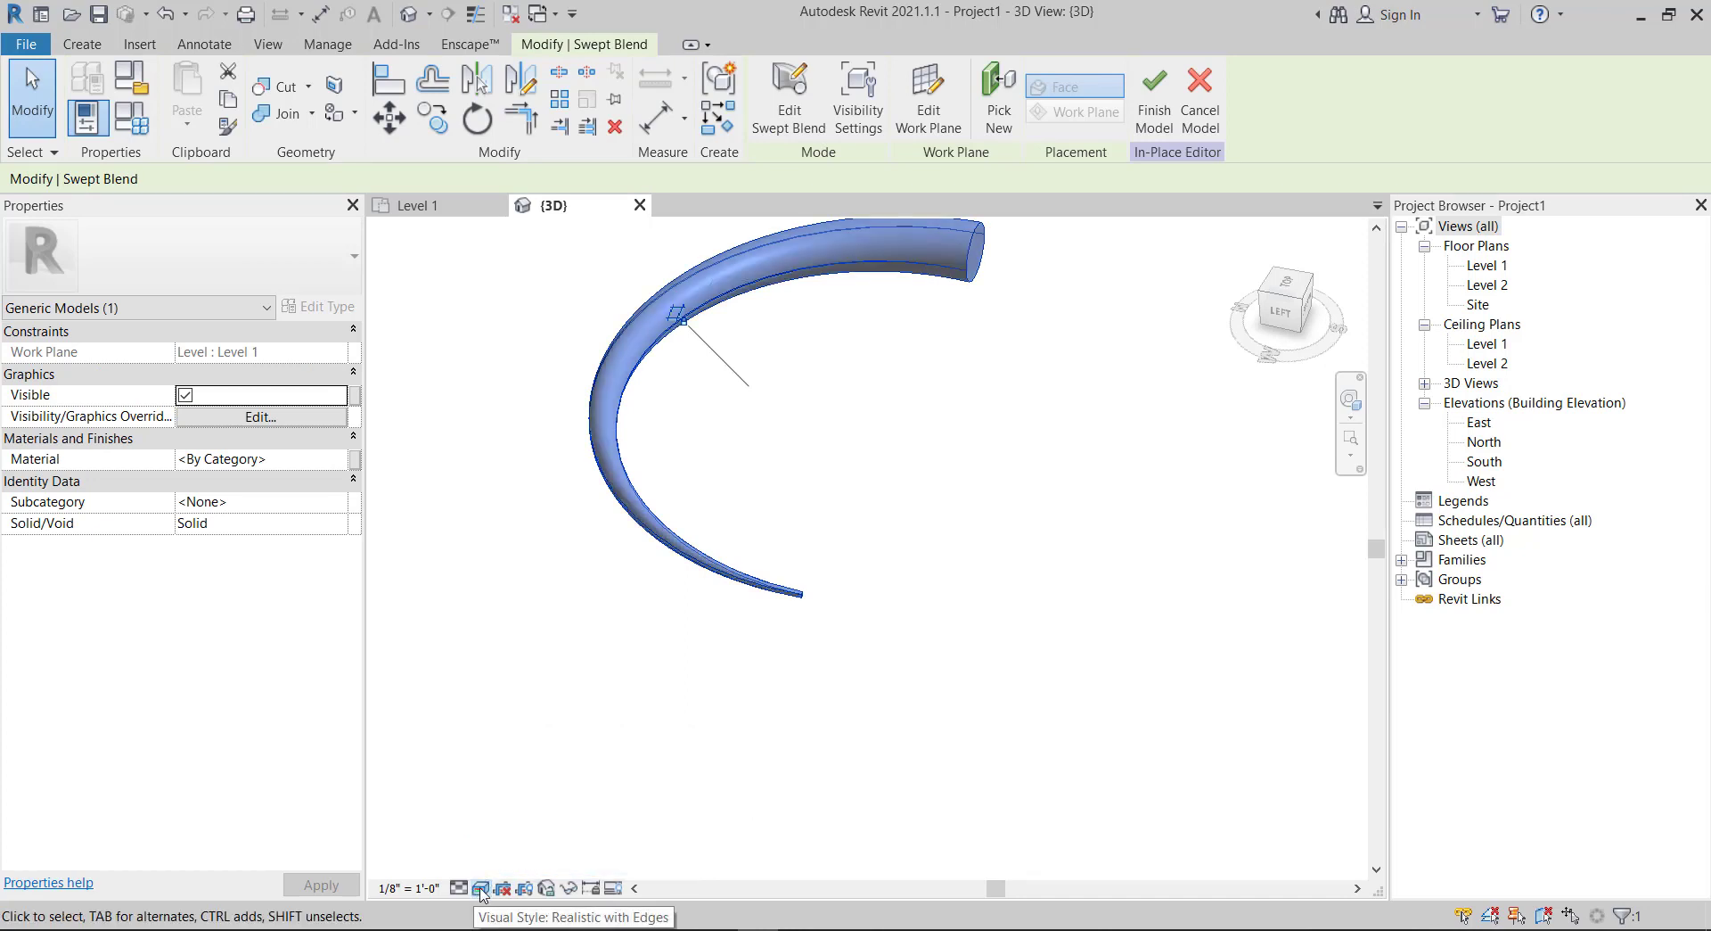
- Deselect the swept blend, then orbit and zoom in to inspect the curved solid
left_click(855, 660)
mouse_move(859, 622)
middle_mouse_down("shift")
mouse_move(798, 485)
mouse_move(834, 531)
mouse_move(844, 676)
mouse_move(699, 435)
mouse_move(600, 329)
middle_mouse_up("shift")
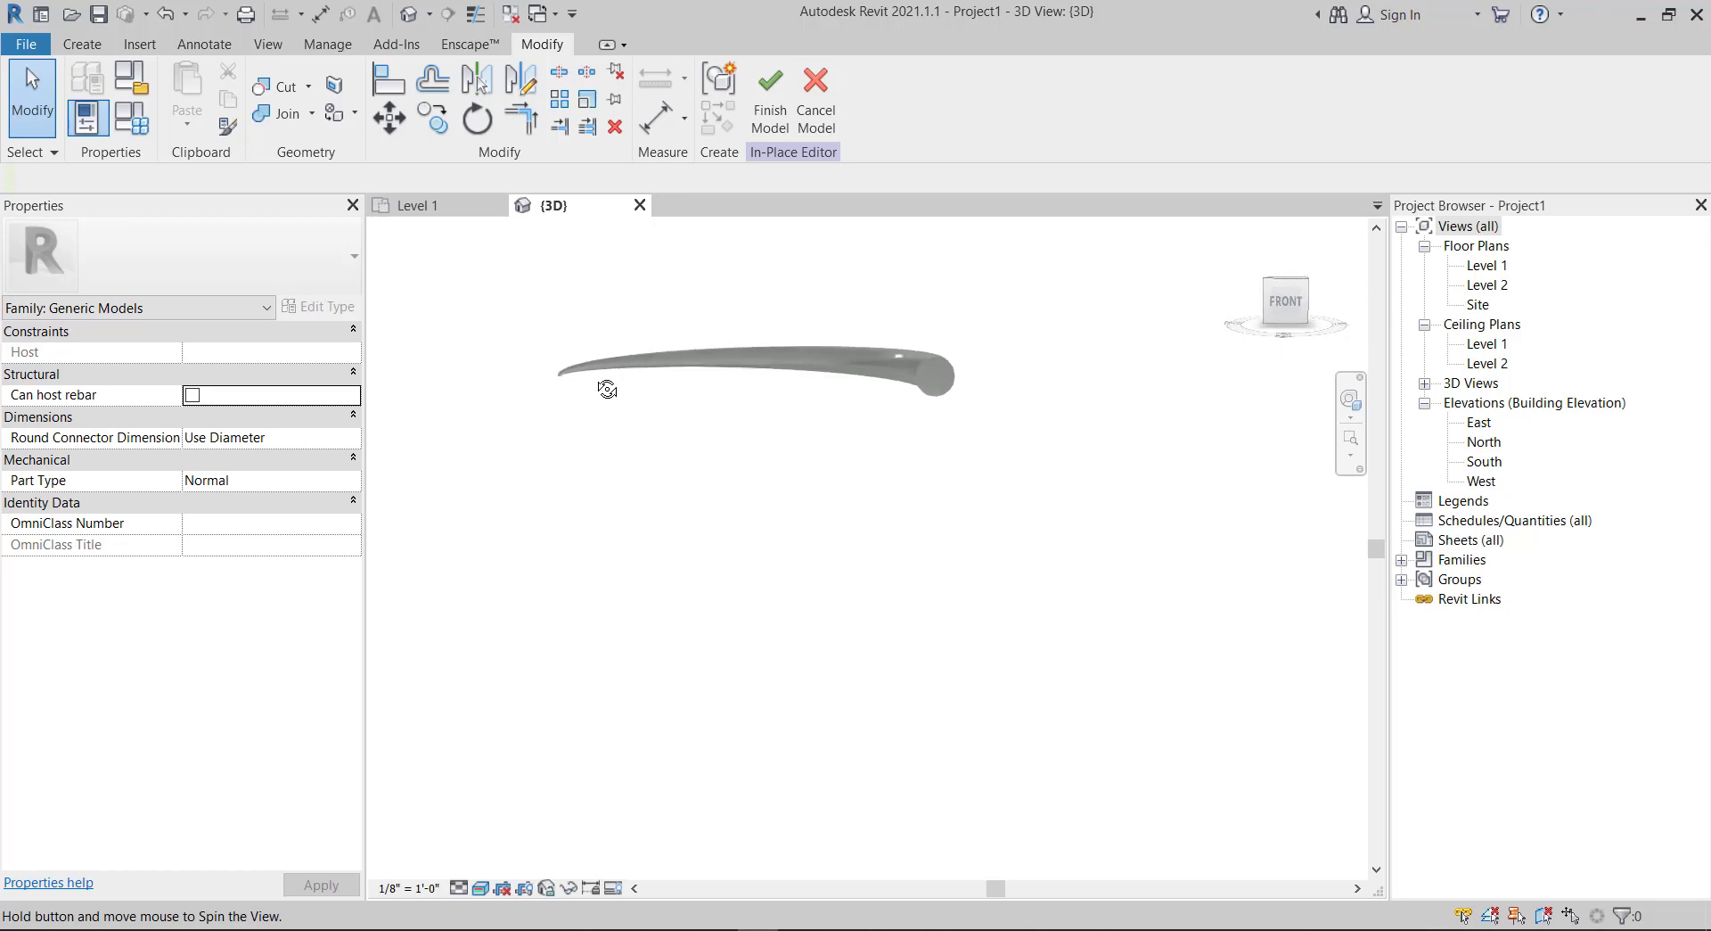
scroll(636, 456, "up", 5)
scroll(637, 437, "up", 3)
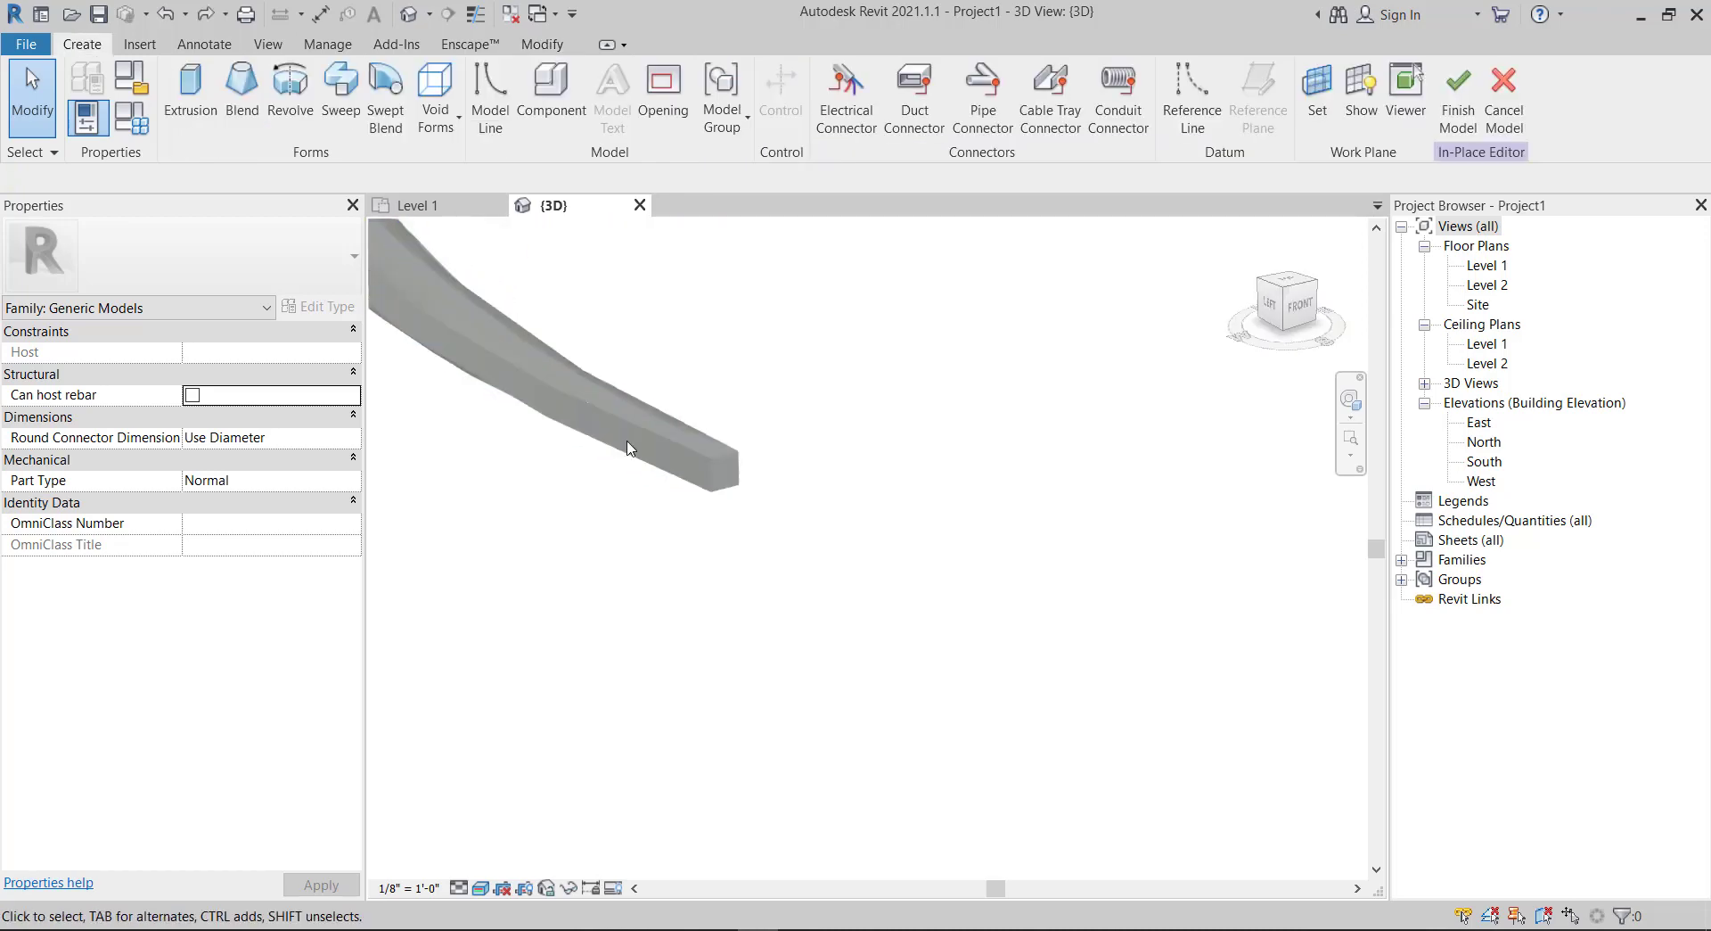
- Reopen the swept blend and start editing its first profile sketch
double_click(634, 436)
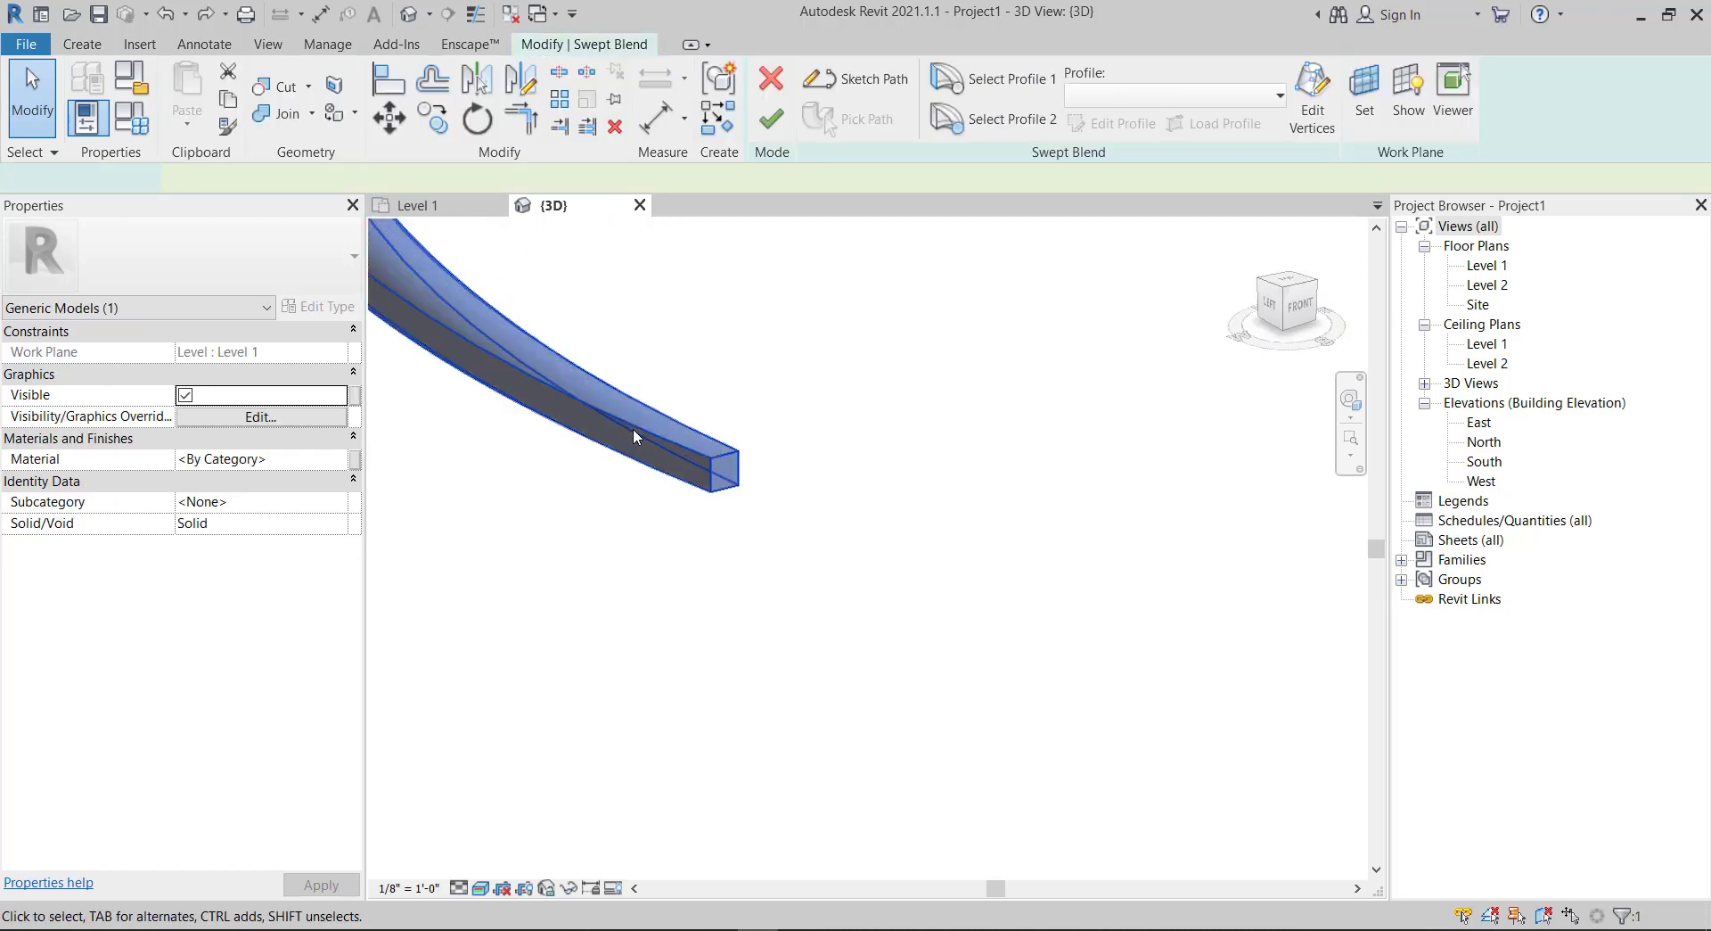
scroll(635, 435, "down", 2)
scroll(887, 512, "down", 2)
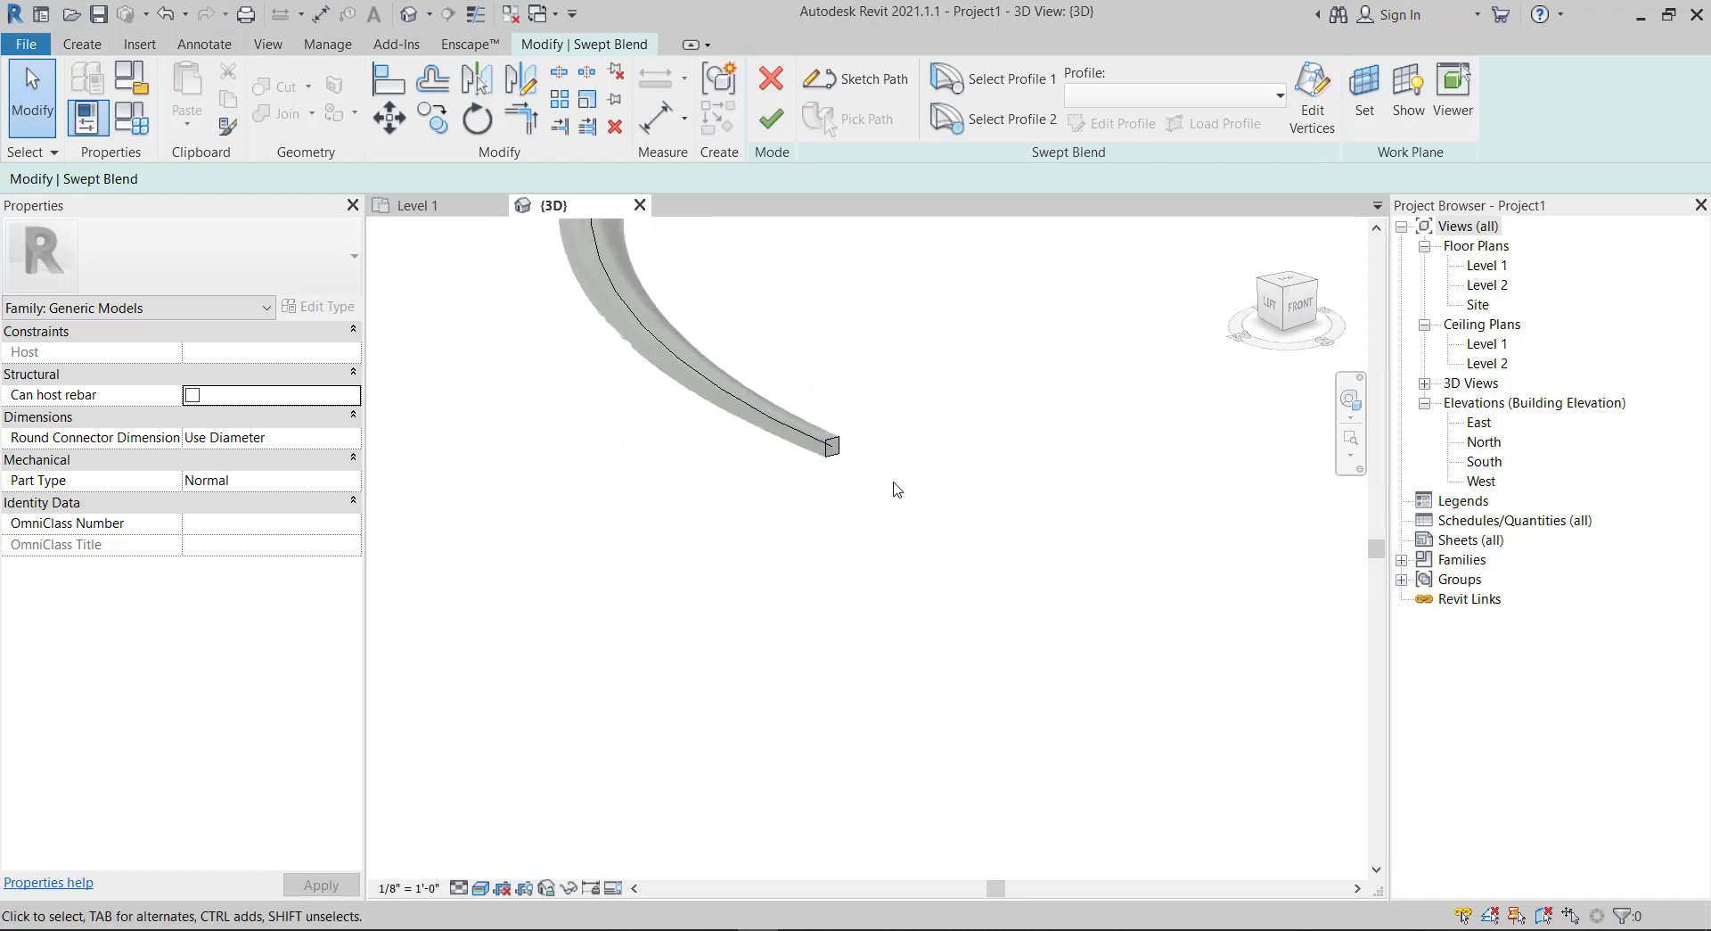
scroll(896, 488, "up", 2)
left_click(992, 79)
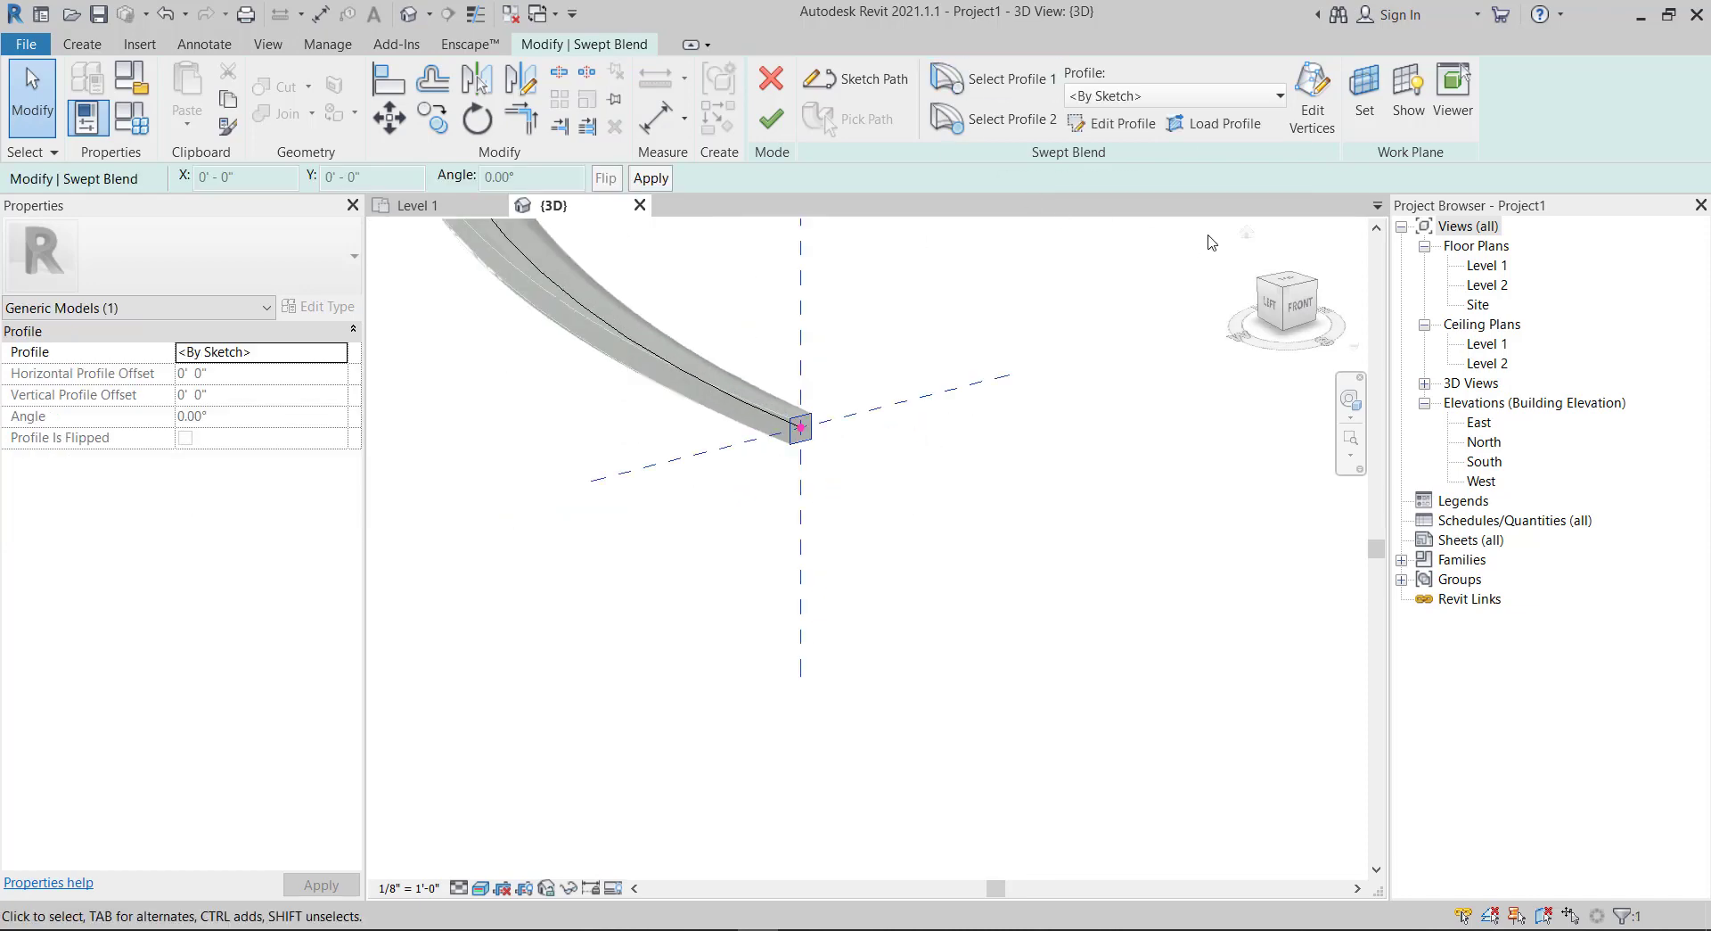
left_click(1114, 123)
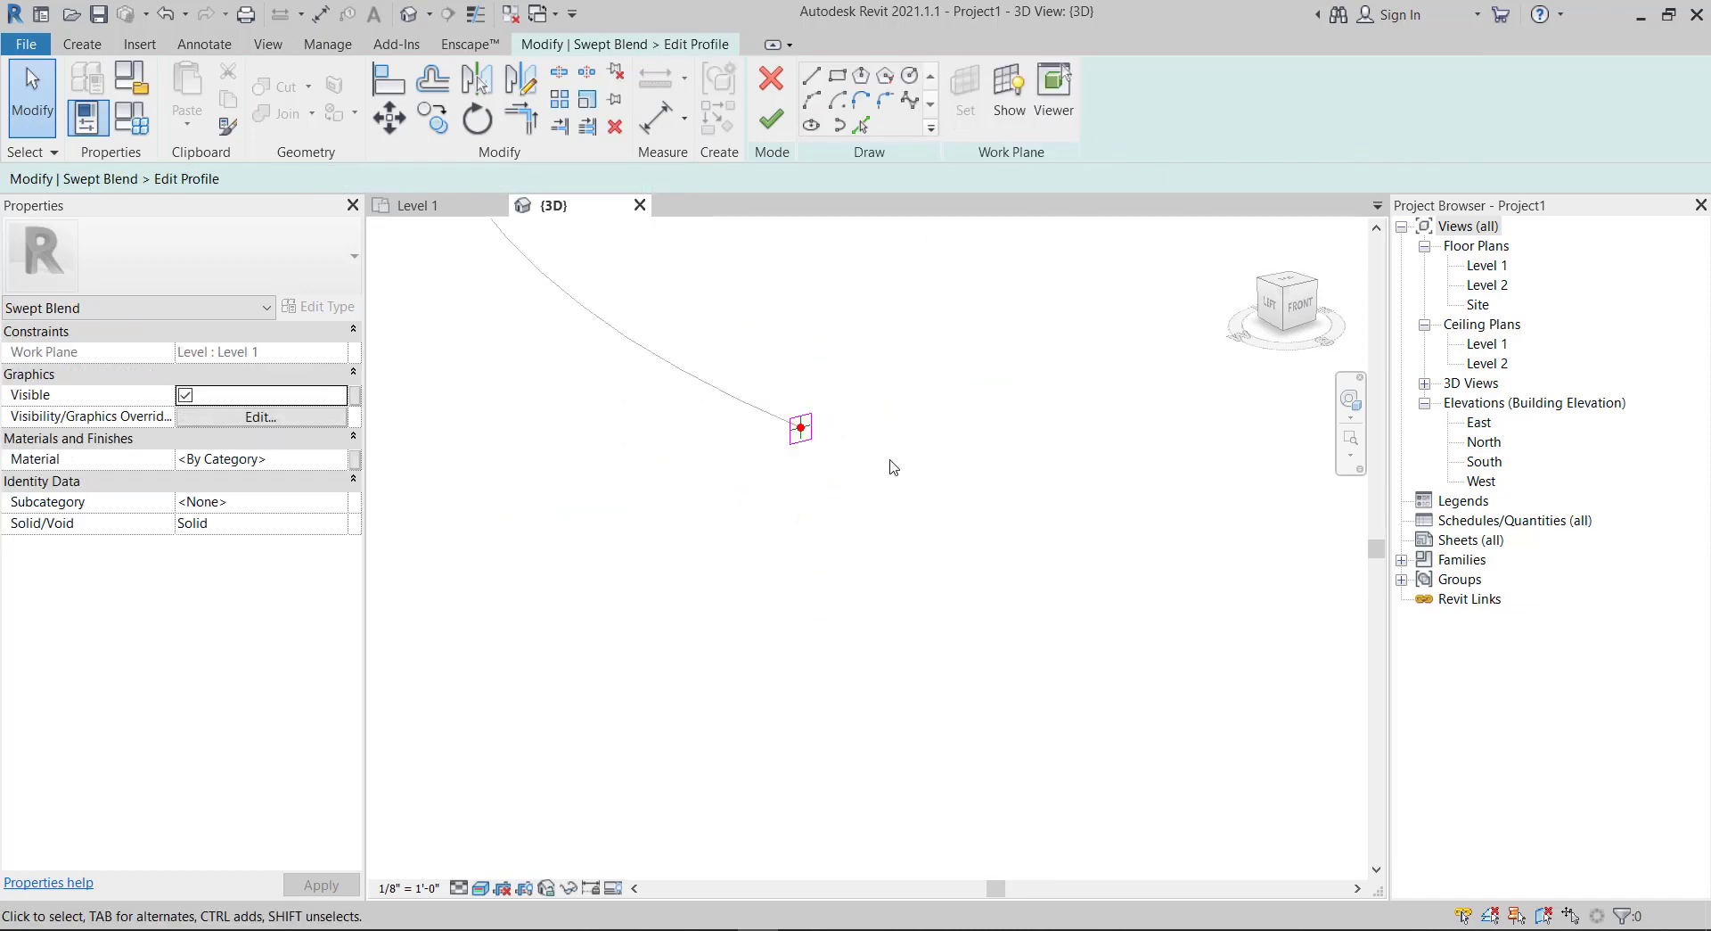
- Switch to the front view, zoom in, and delete the square first profile
middle_click_drag(855, 512, 891, 538, "shift")
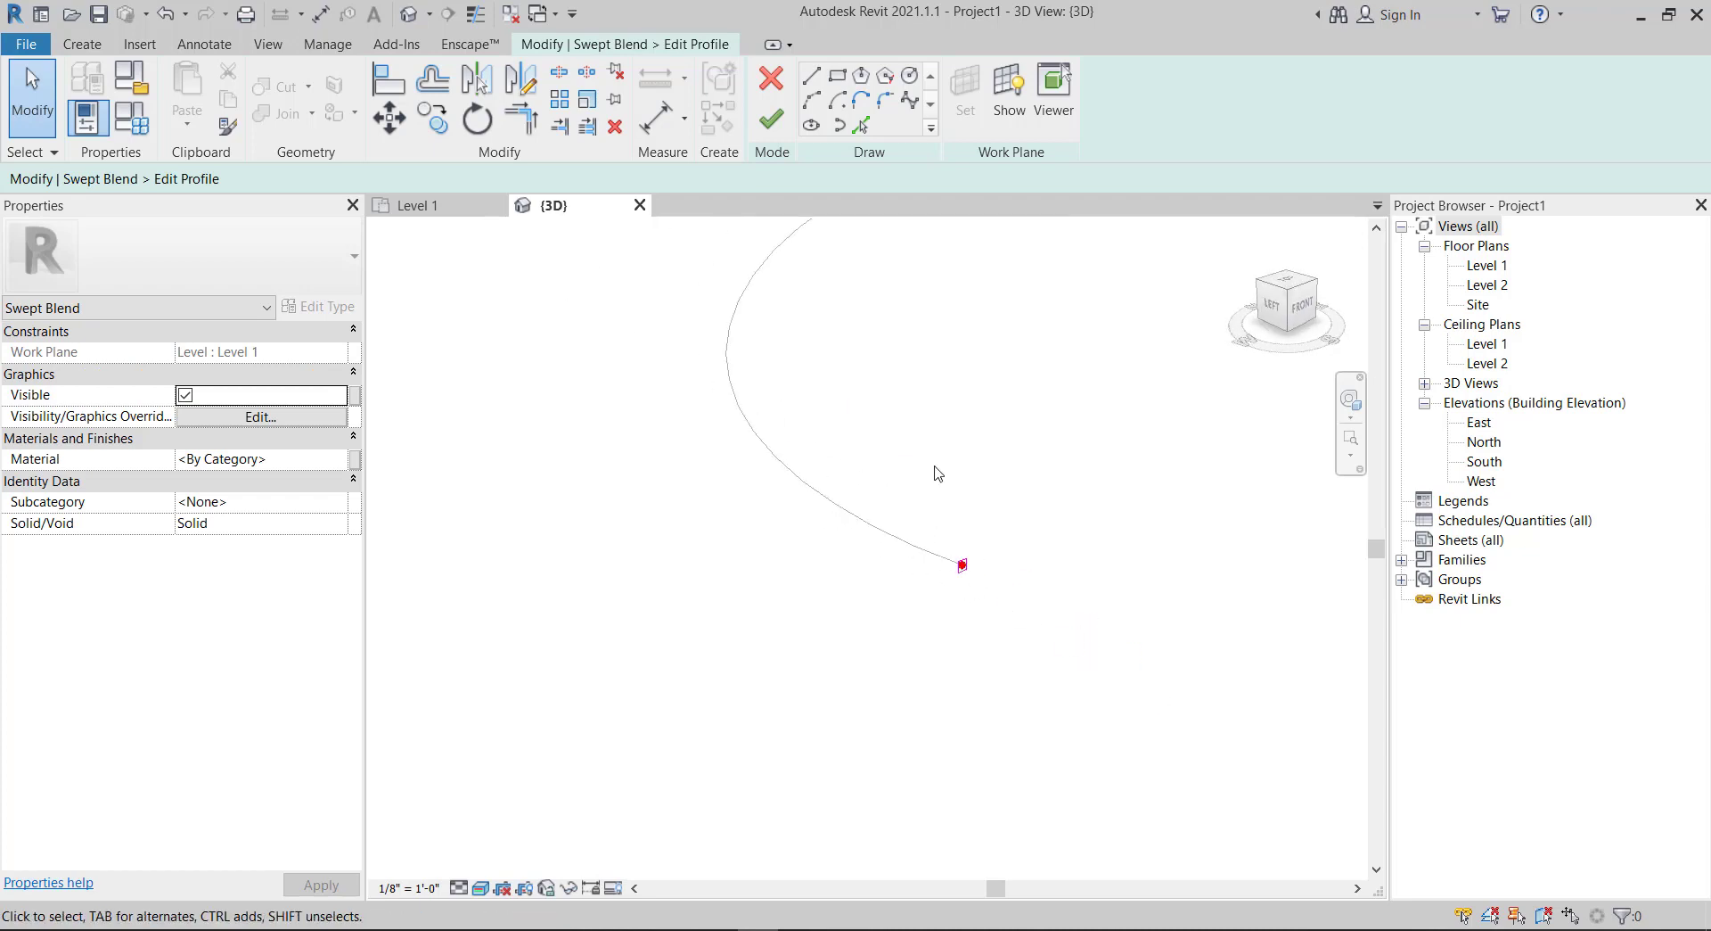
left_click(1302, 308)
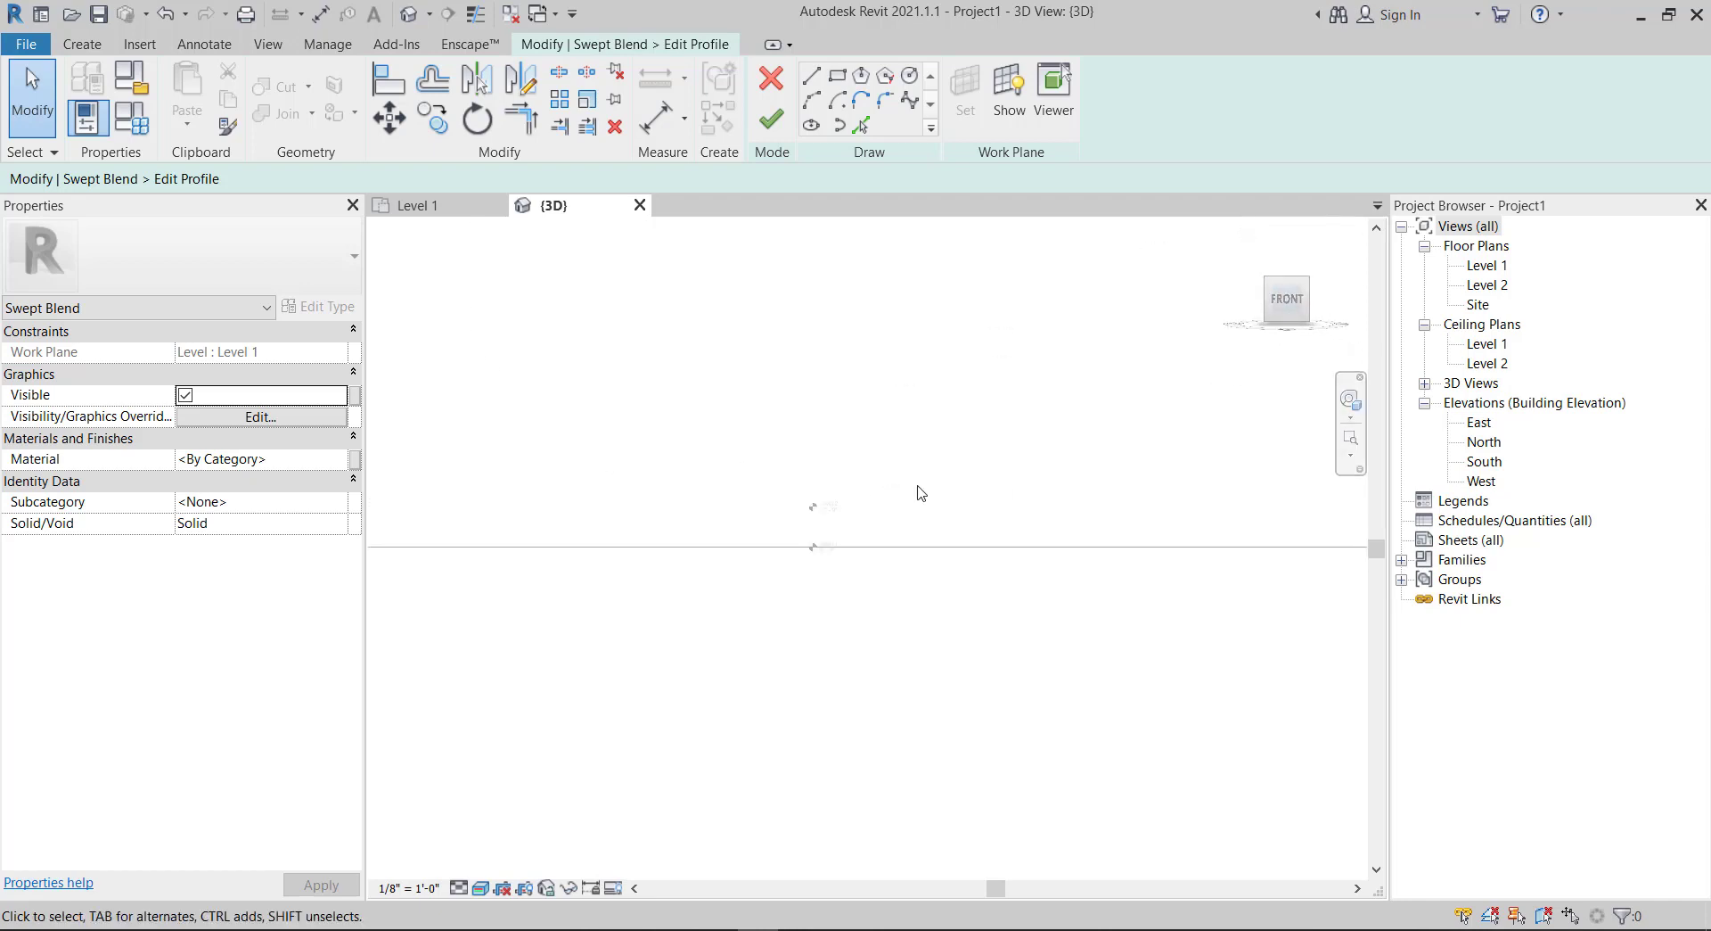
scroll(902, 497, "up", 5)
scroll(794, 481, "up", 2)
scroll(791, 479, "up", 2)
scroll(791, 485, "up", 2)
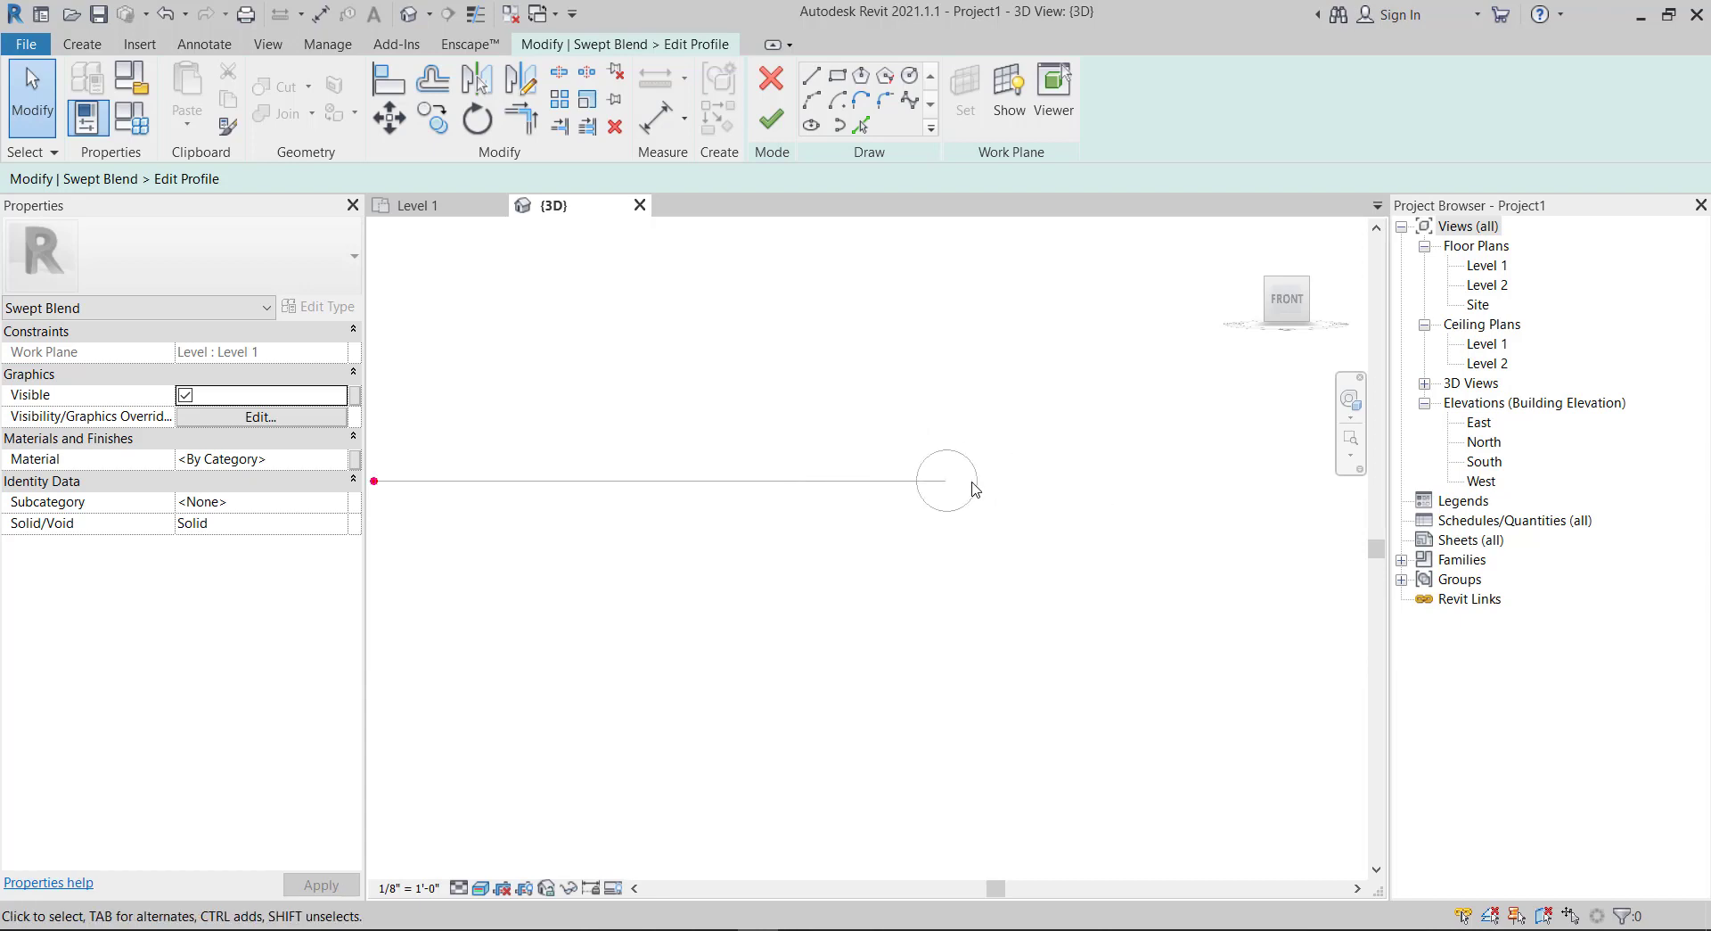
scroll(624, 495, "up", 1)
scroll(718, 504, "up", 1)
scroll(726, 459, "up", 2)
scroll(722, 501, "up", 2)
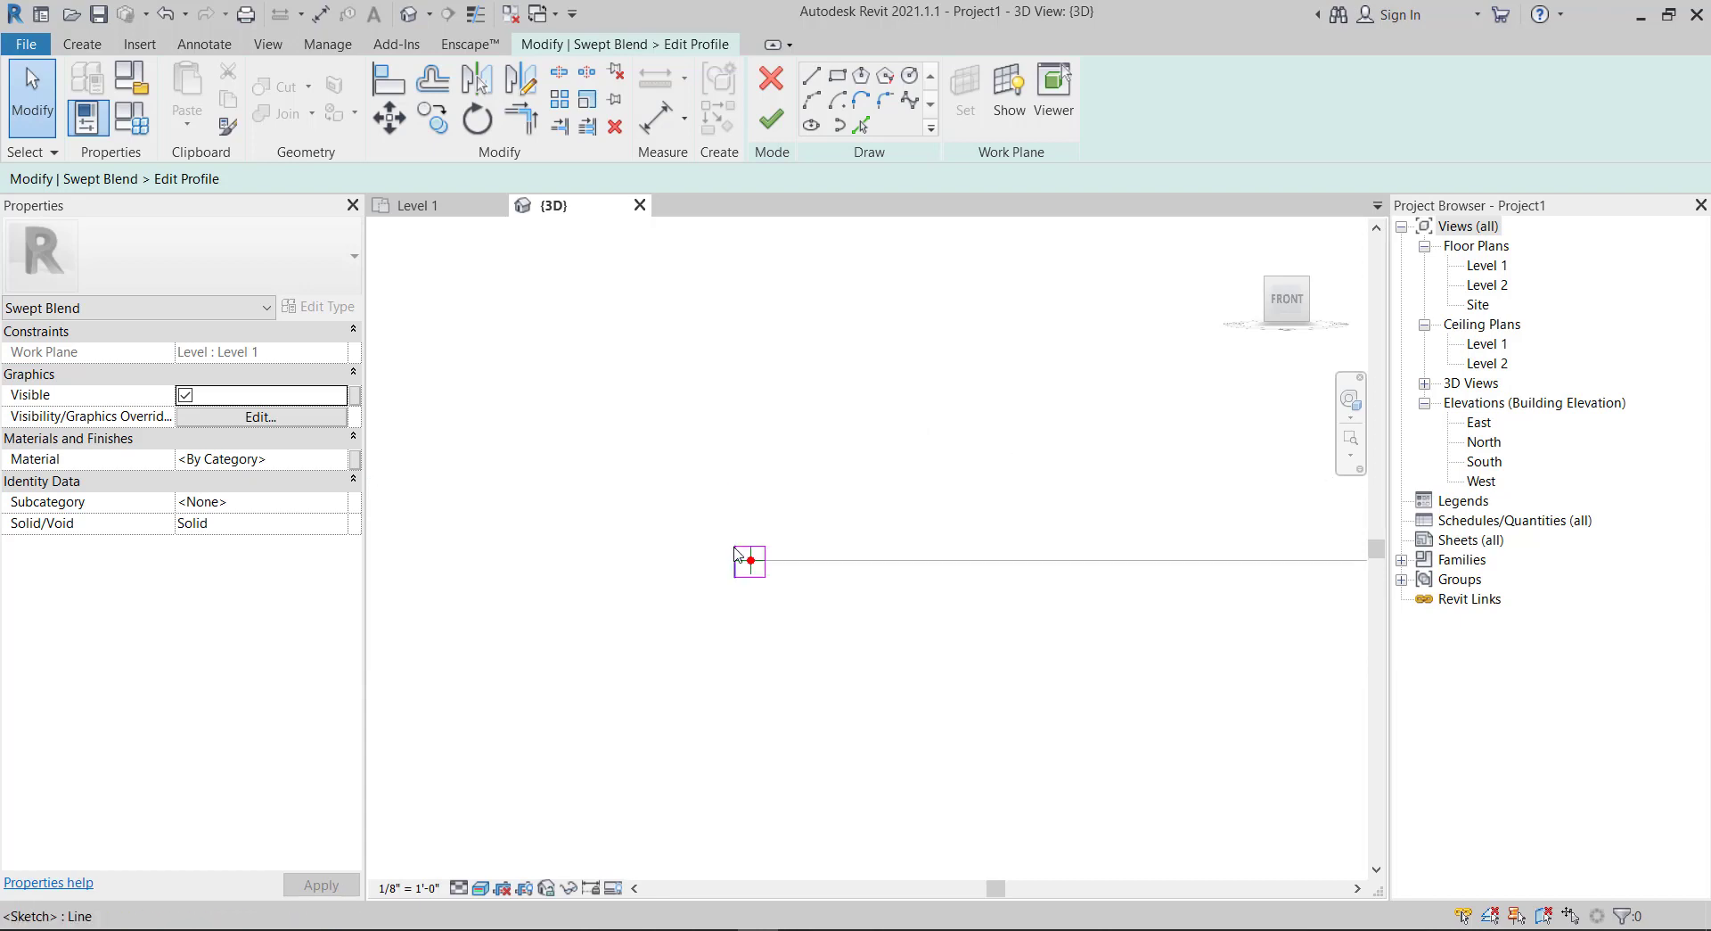
scroll(744, 560, "up", 1)
scroll(793, 593, "up", 2)
left_click_drag(951, 673, 600, 308)
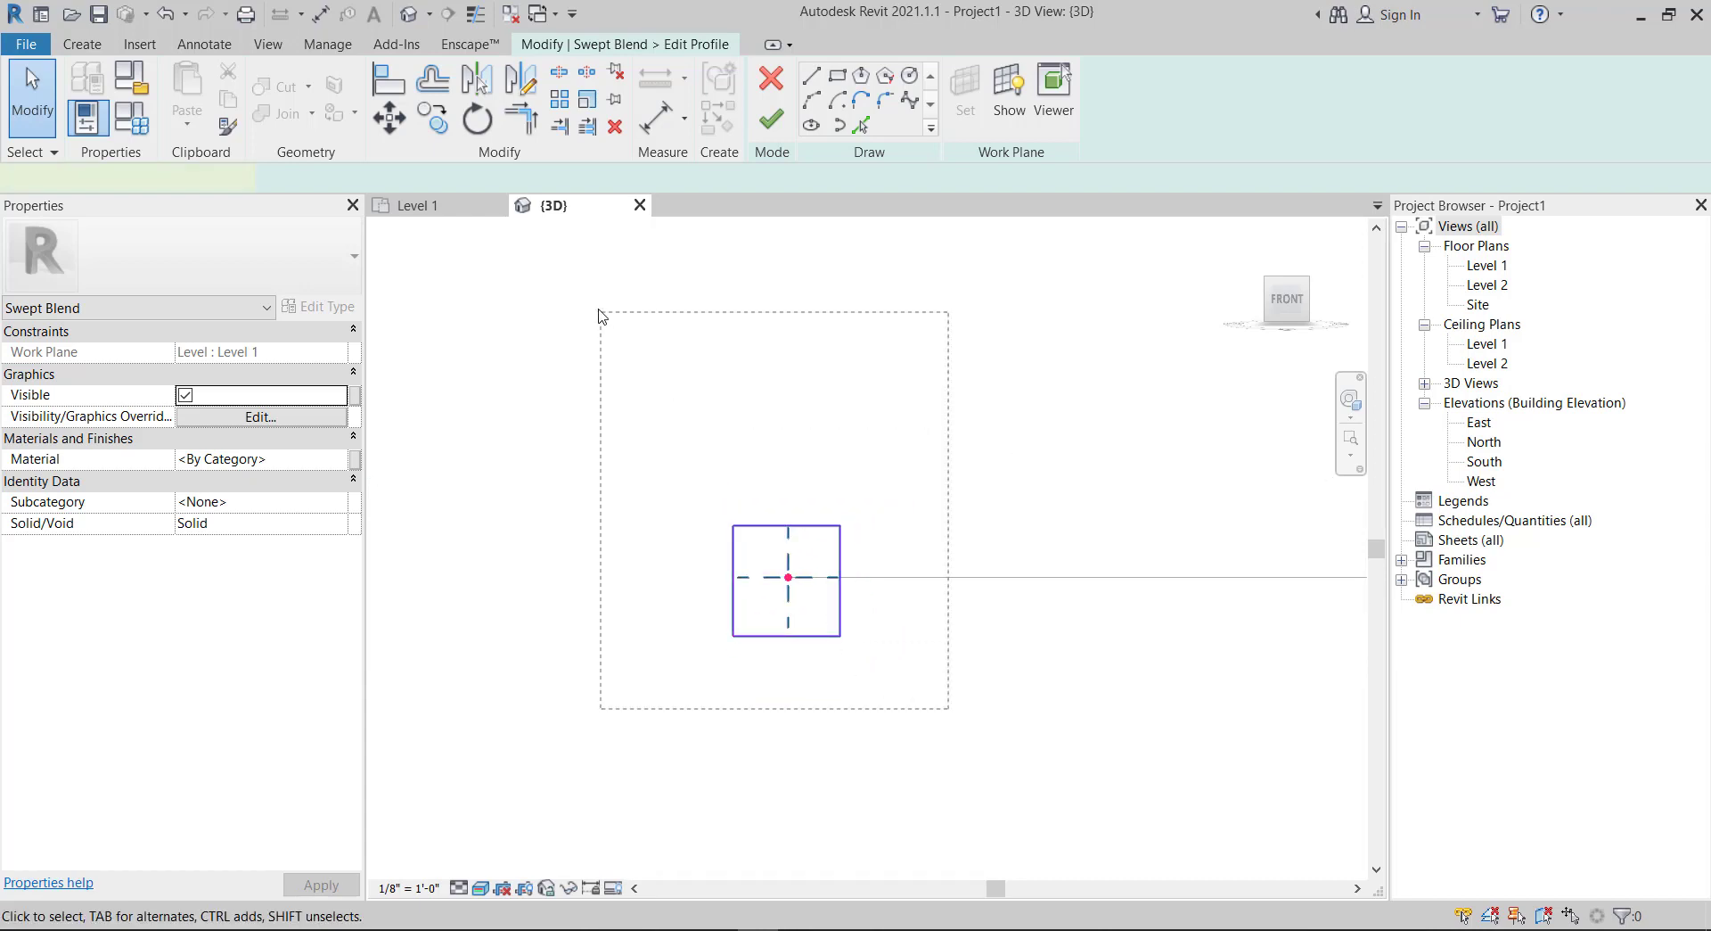
key("Delete")
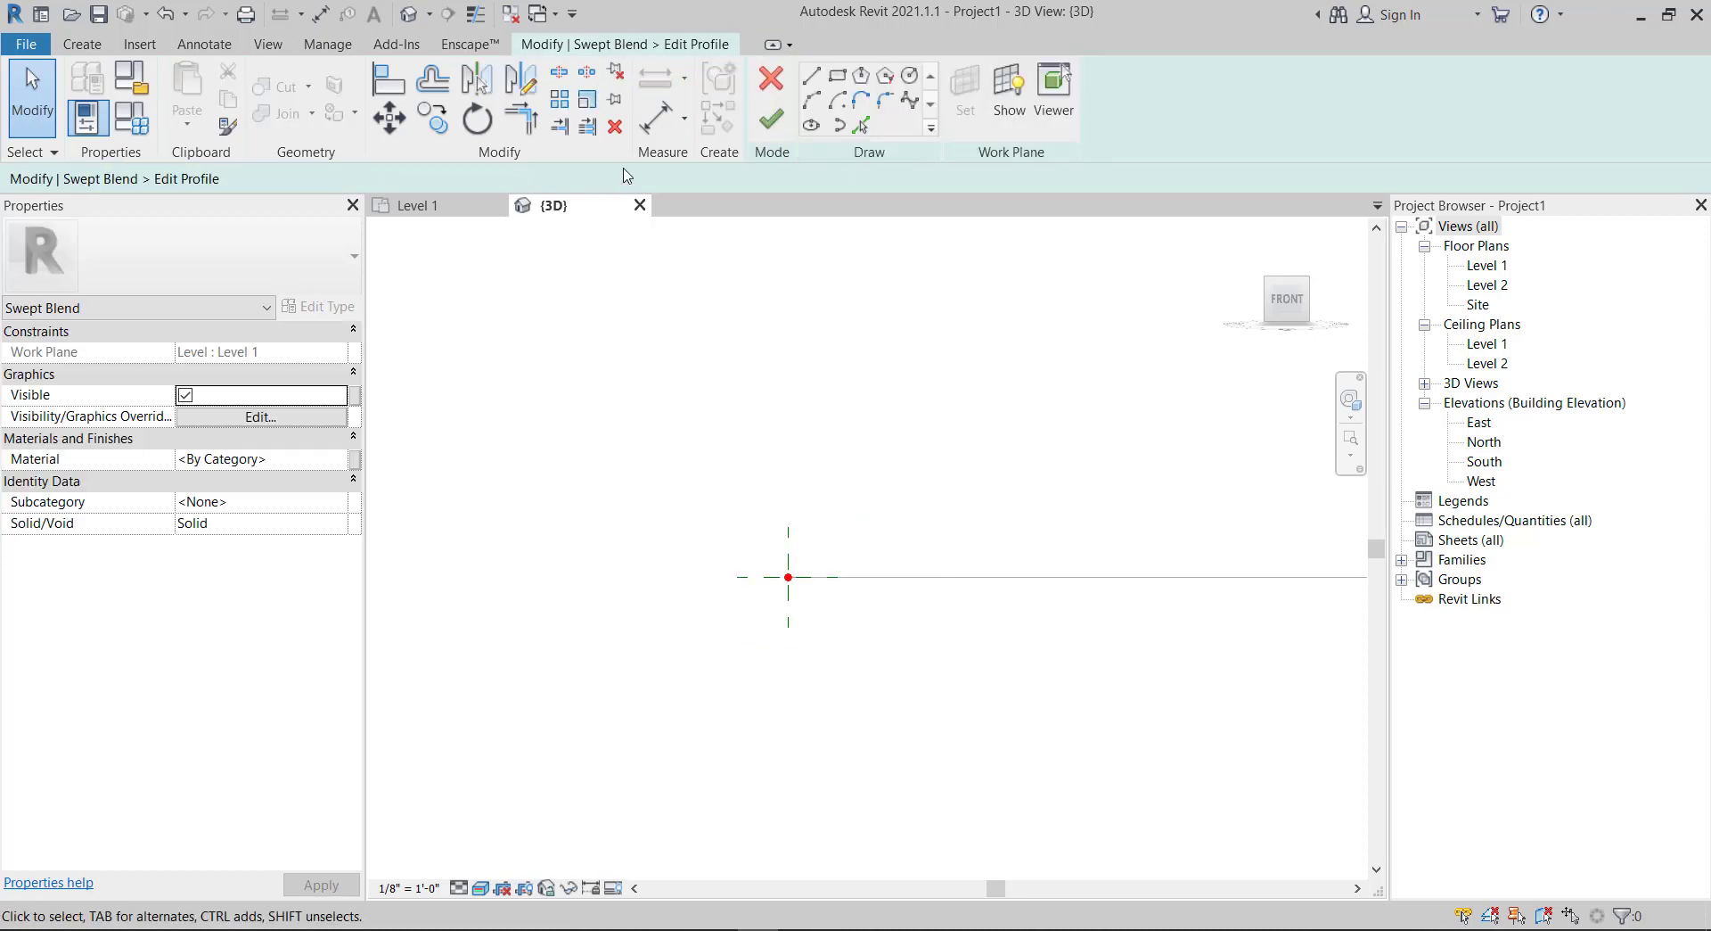
- Draw a circle centred on the path's start point and finish the swept blend
scroll(726, 457, "down", 1)
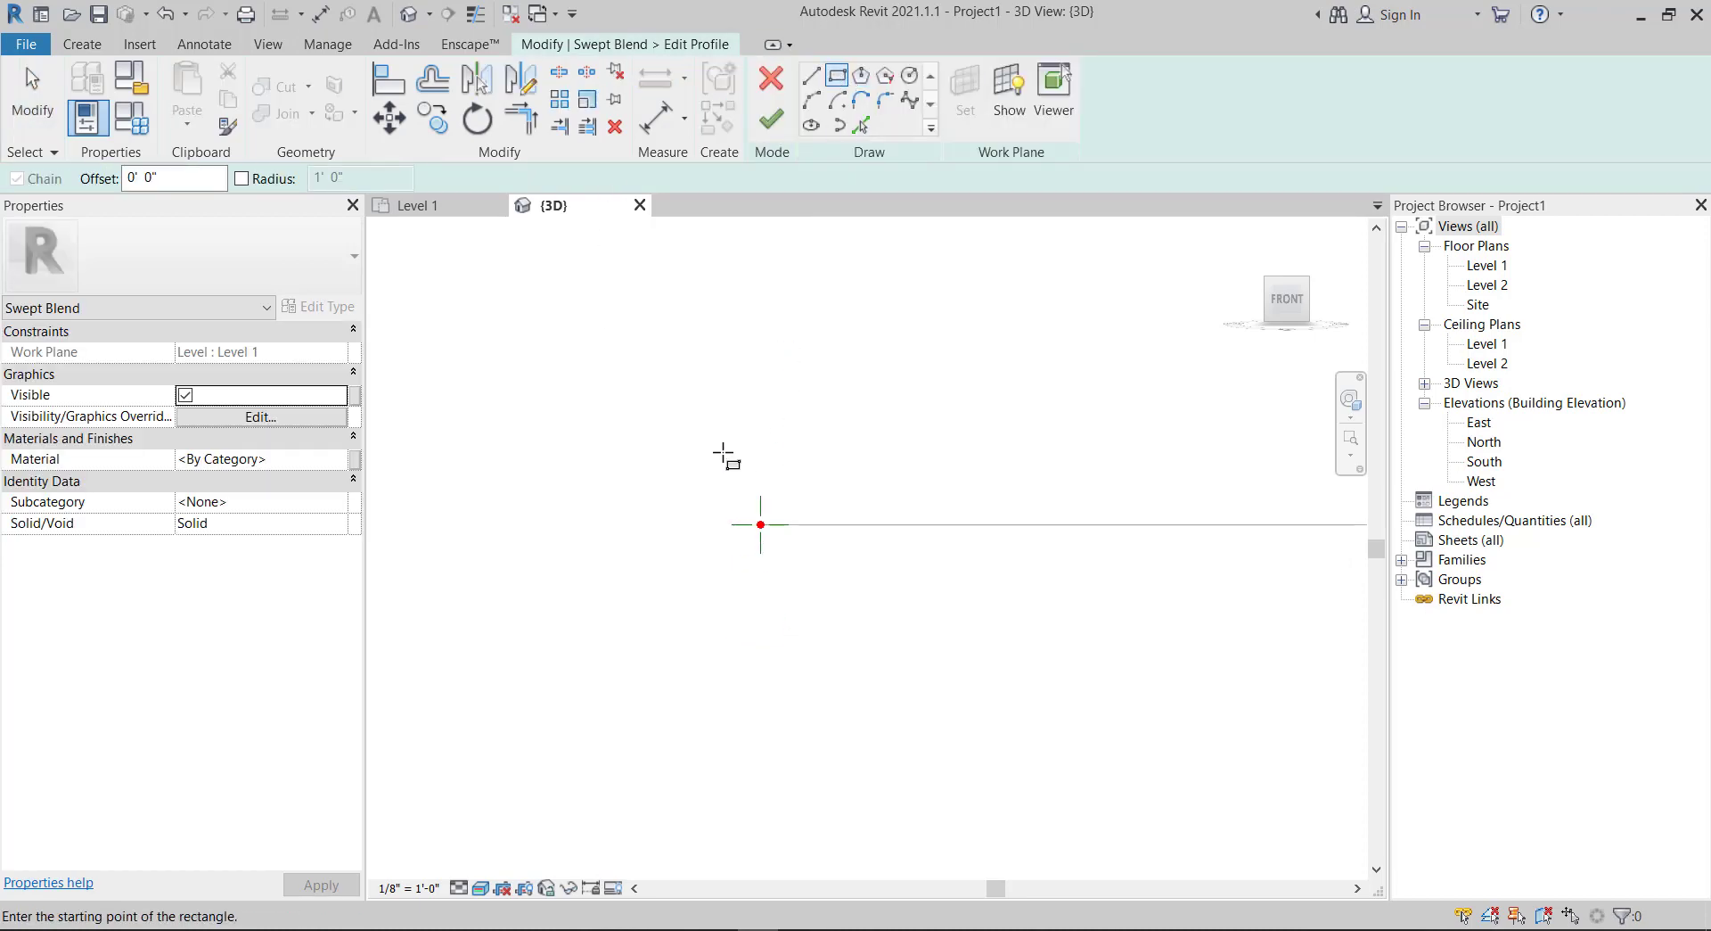
left_click(911, 78)
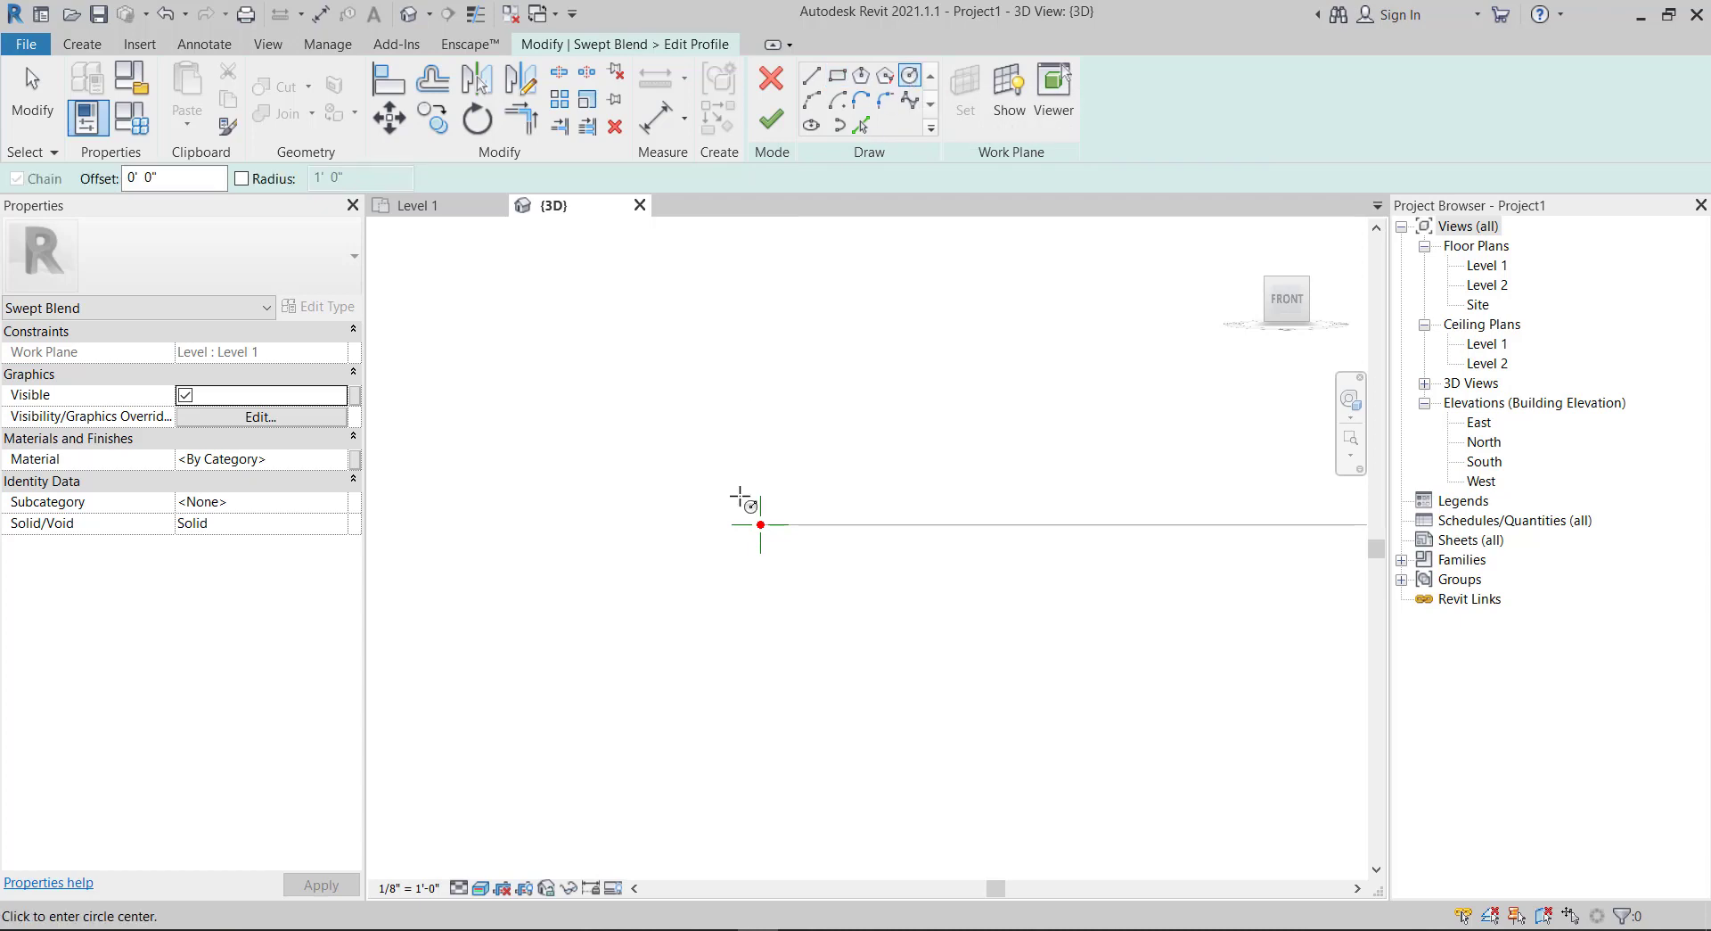
left_click(621, 363)
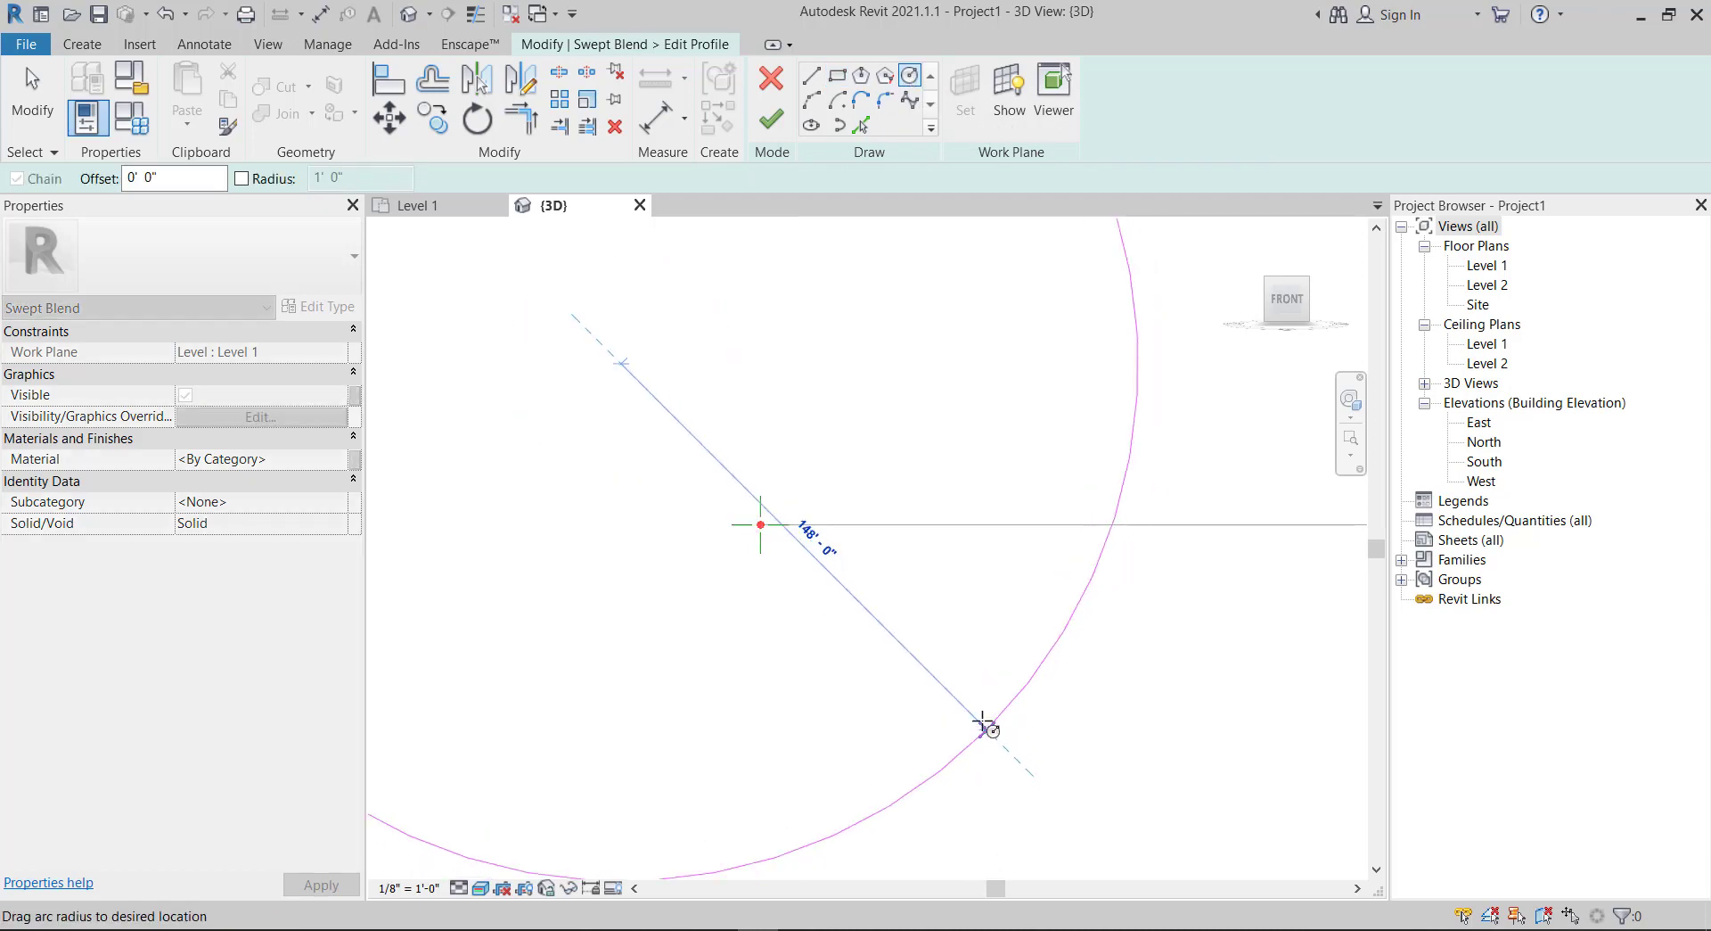
key("Escape")
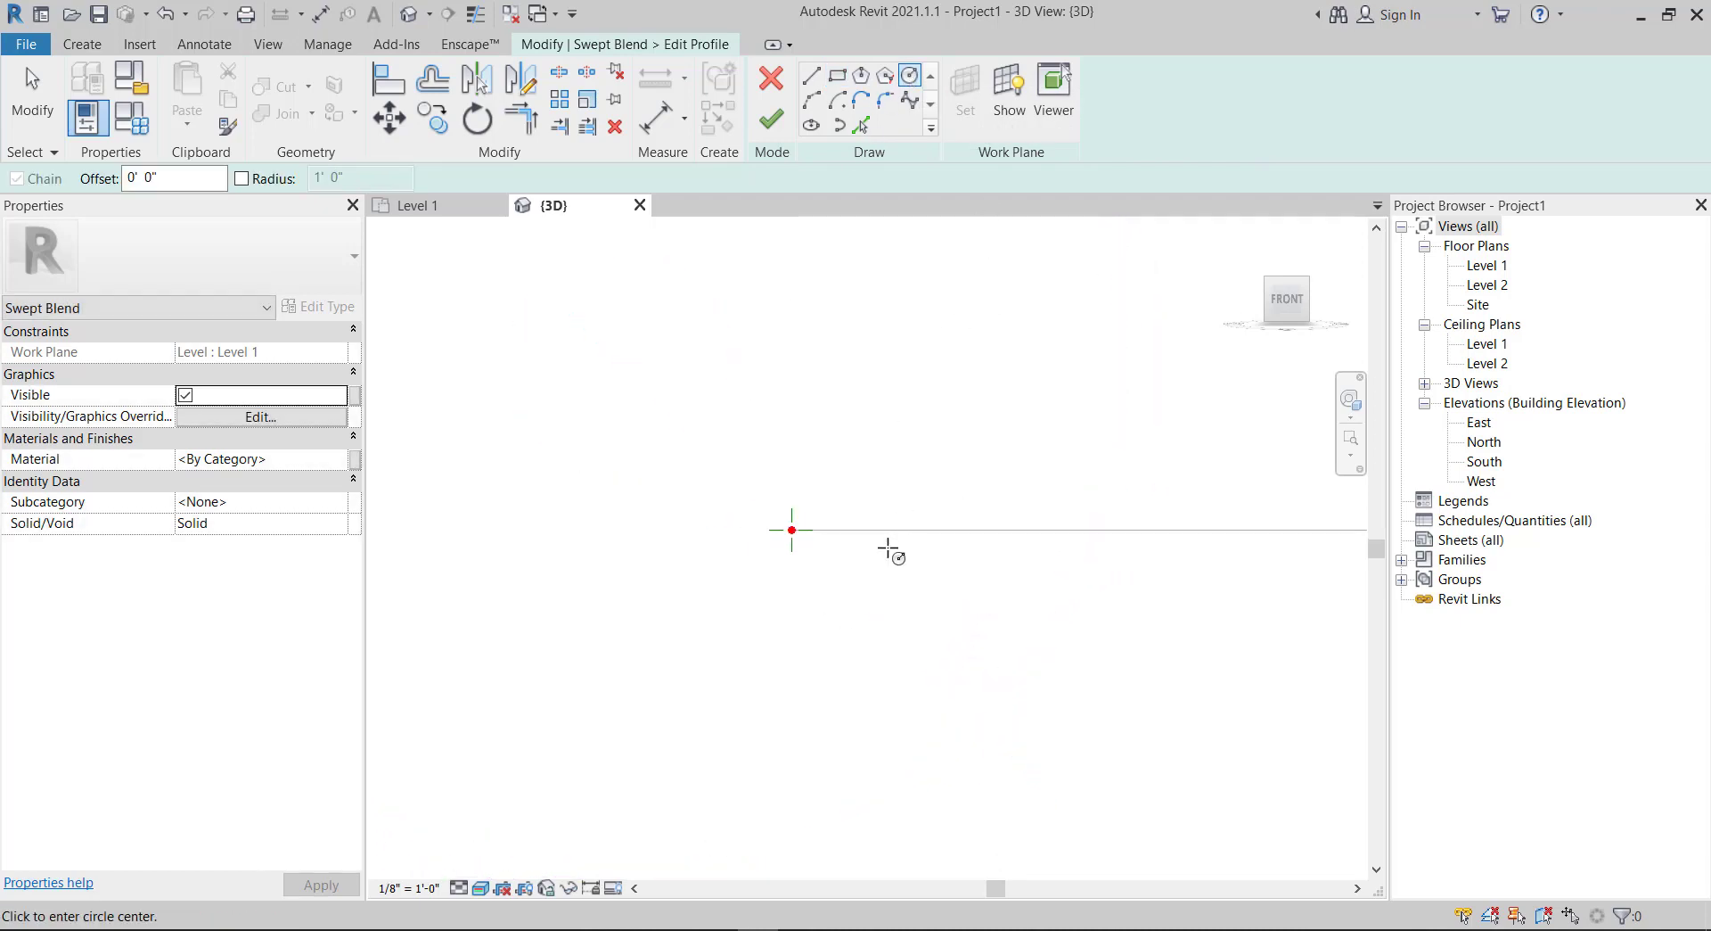
left_click(792, 530)
scroll(903, 642, "down", 3)
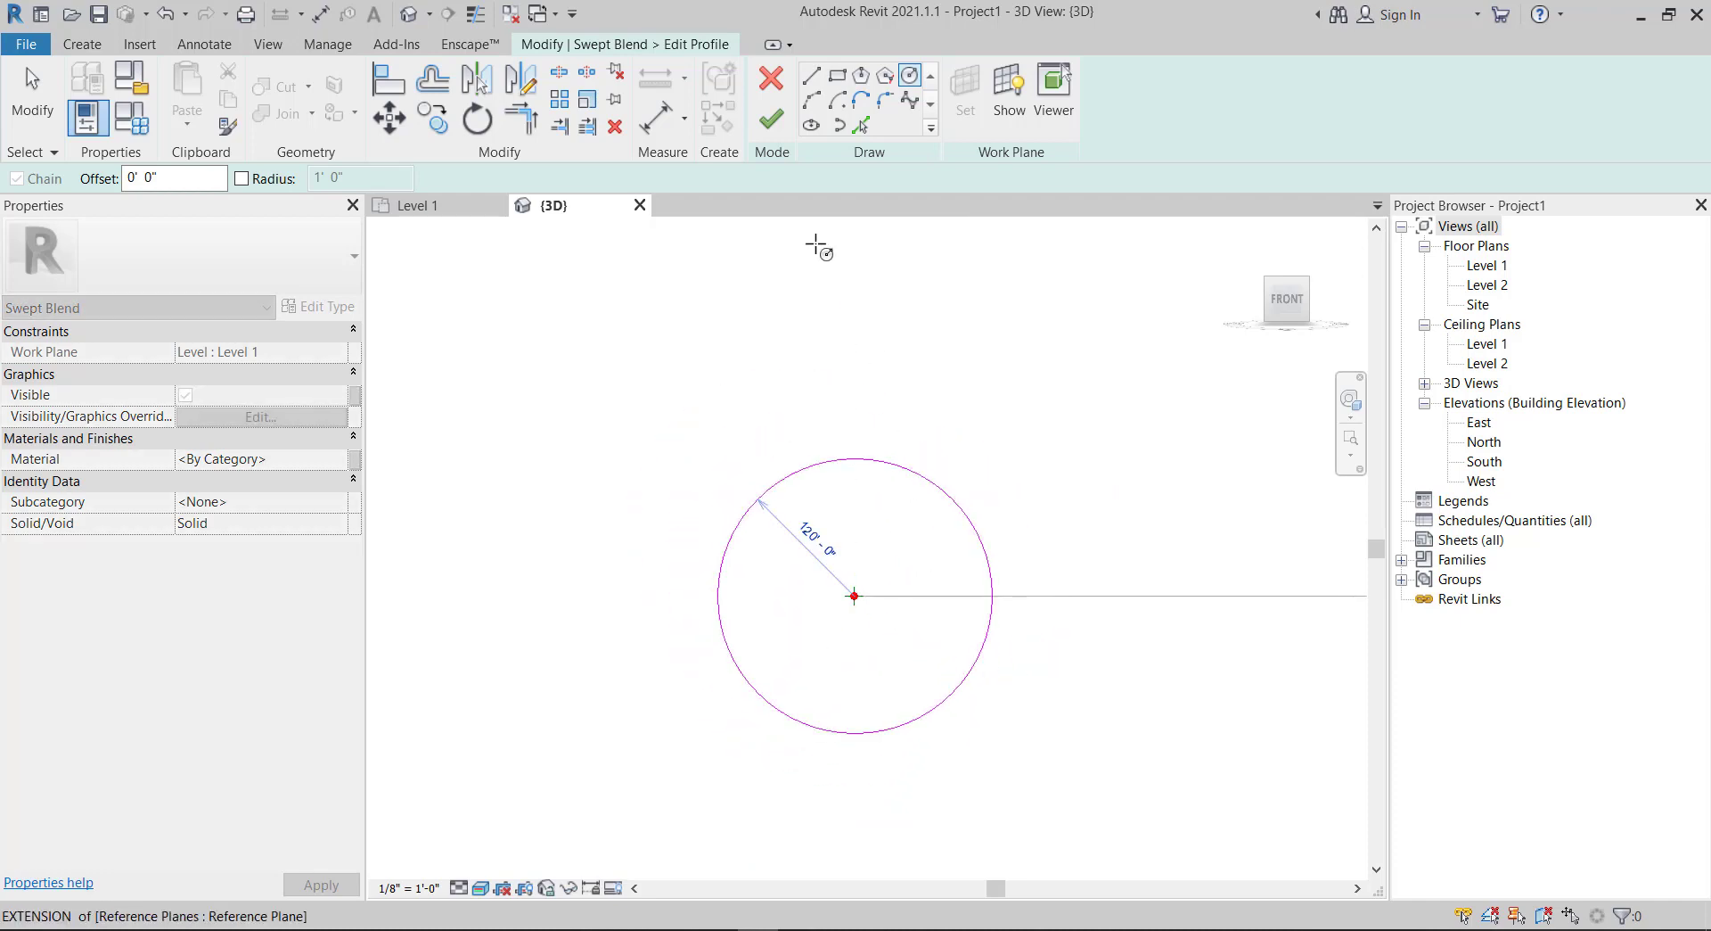
left_click(772, 118)
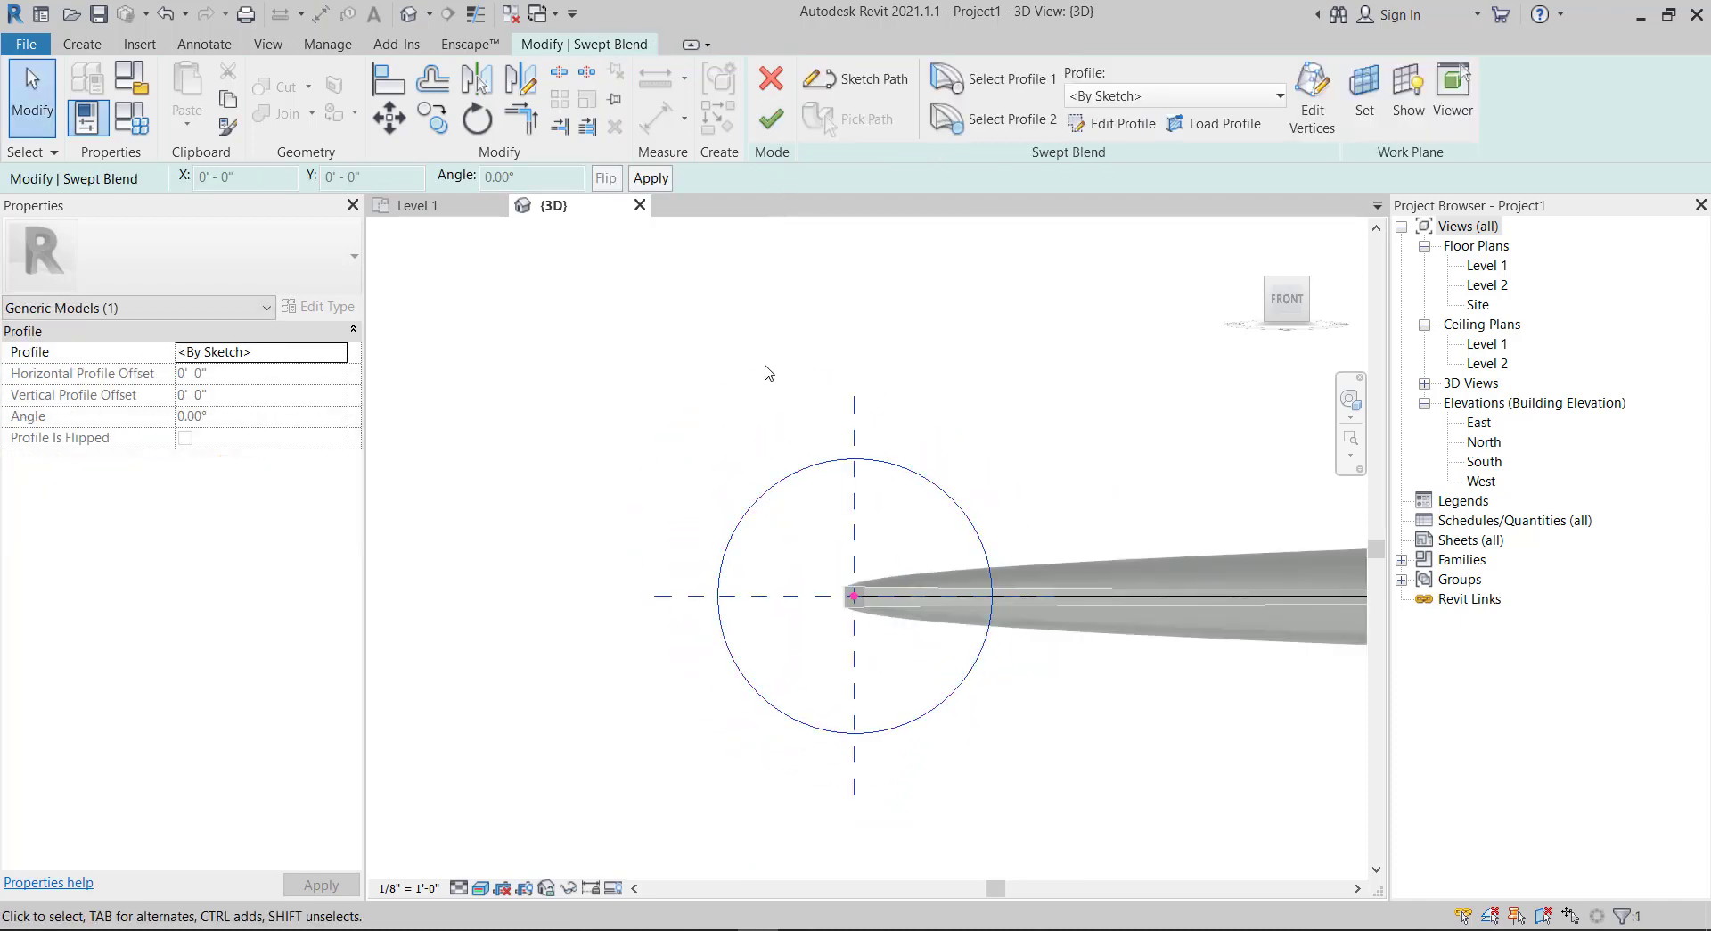
scroll(713, 371, "down", 3)
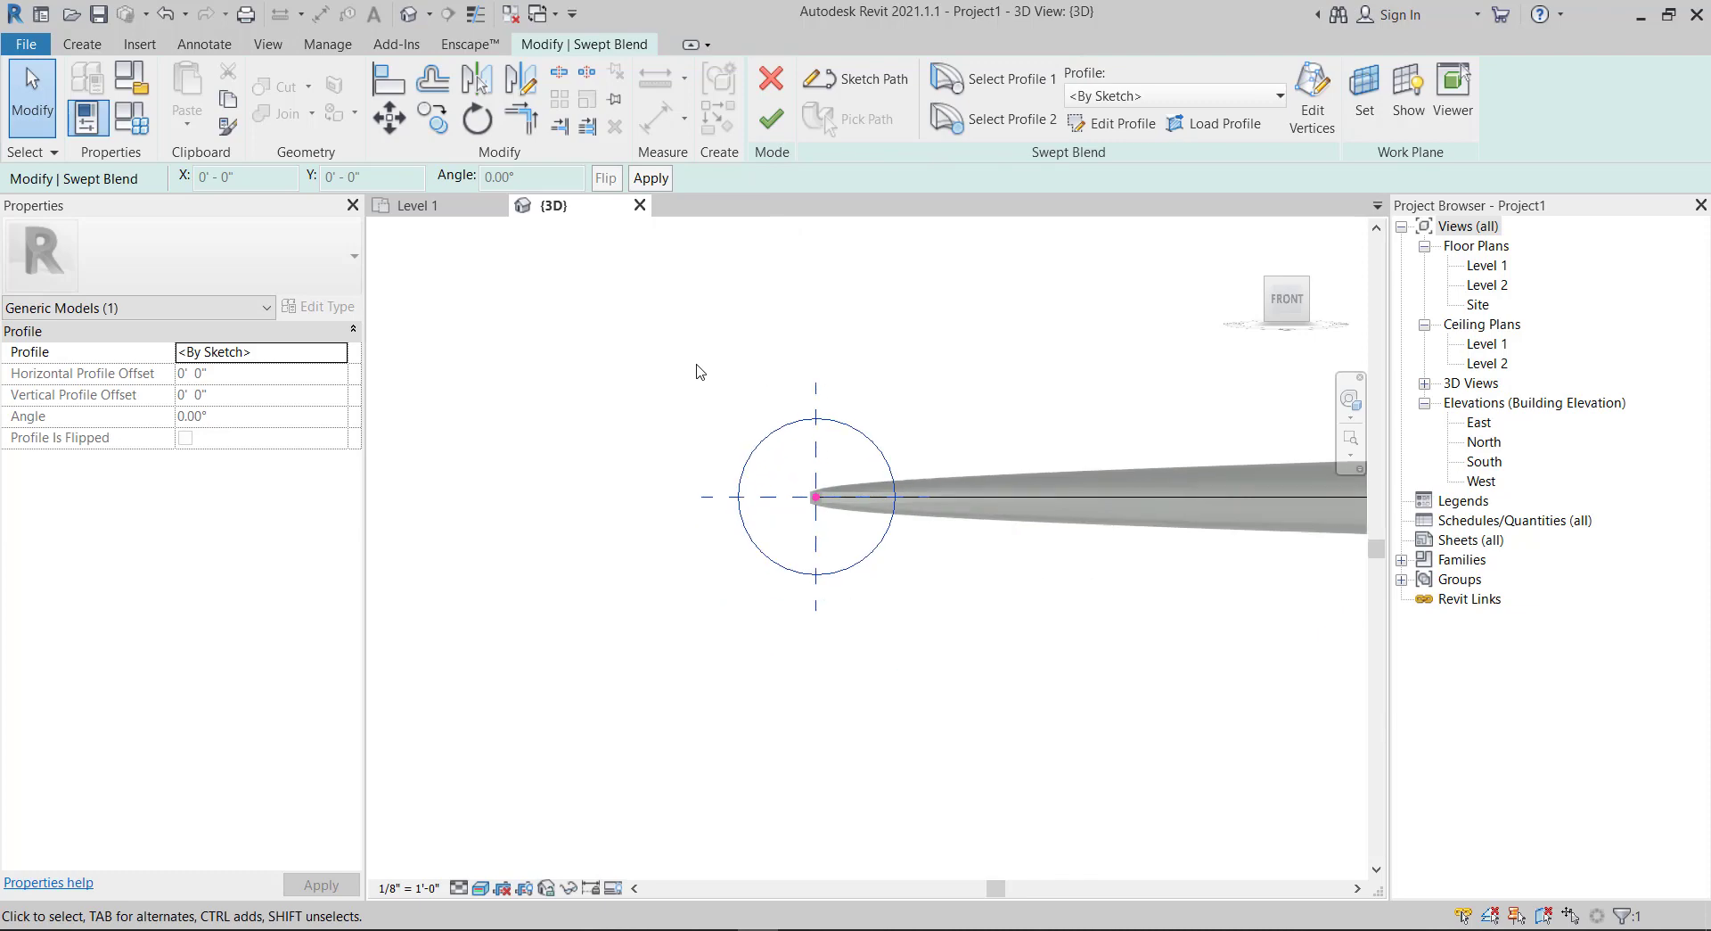
left_click(772, 129)
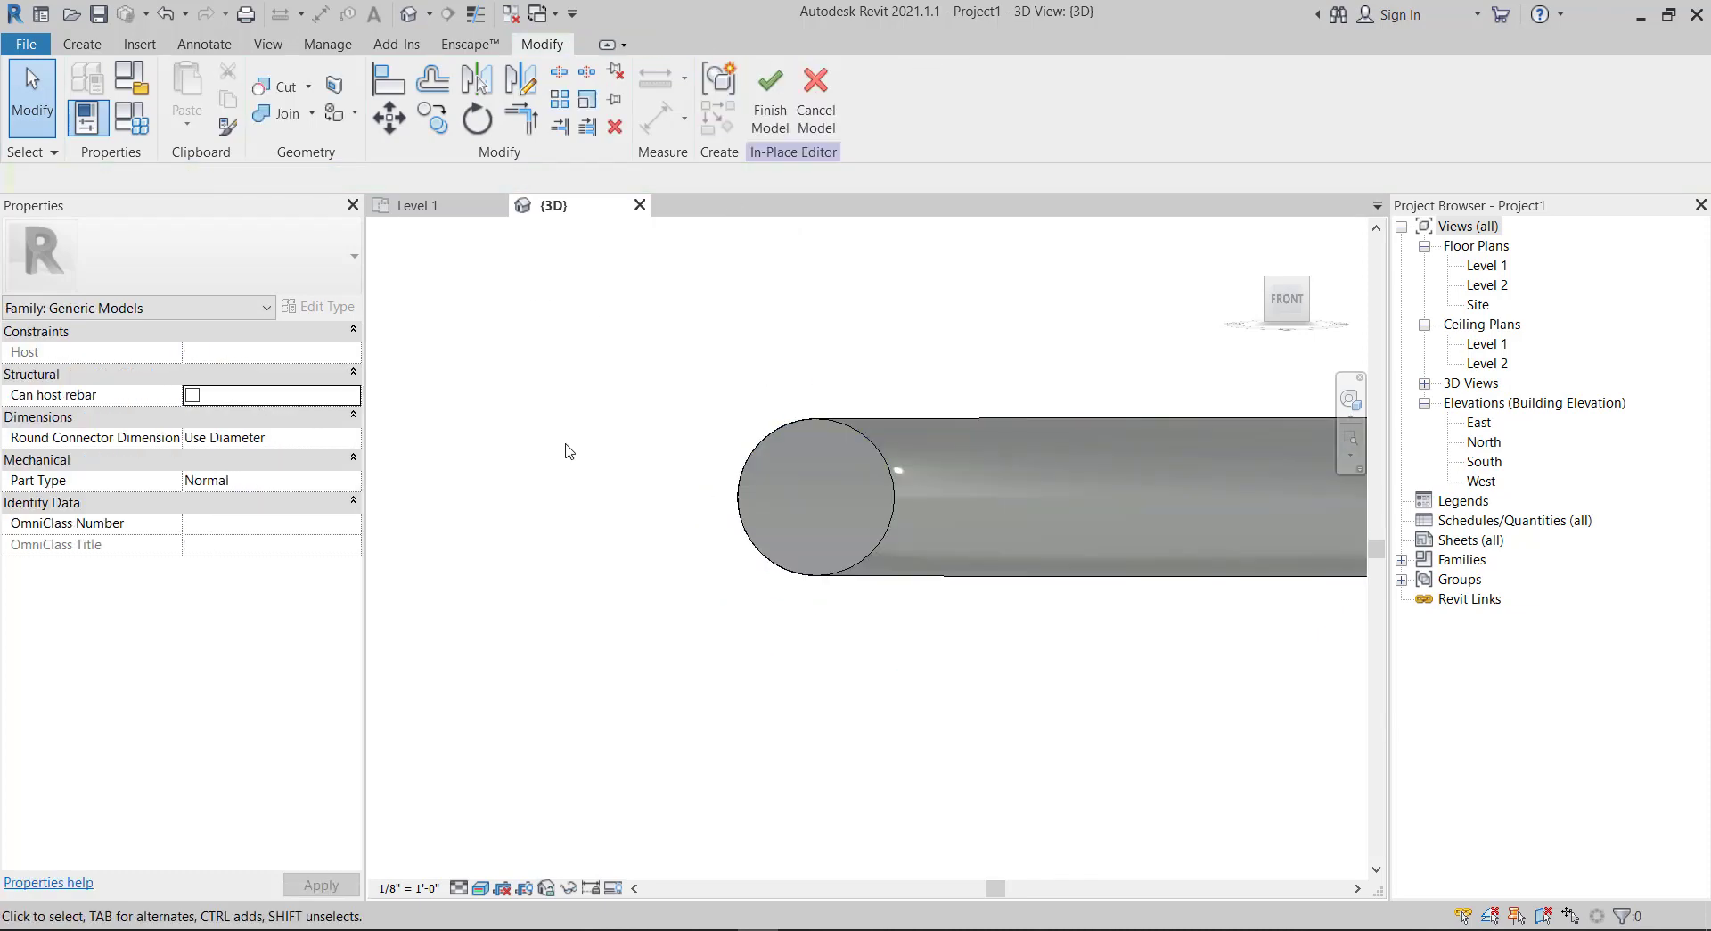
- Orbit and zoom around the C-shaped round tube to check it in 3D
middle_click_drag(553, 424, 680, 517, "shift")
scroll(1027, 641, "down", 1)
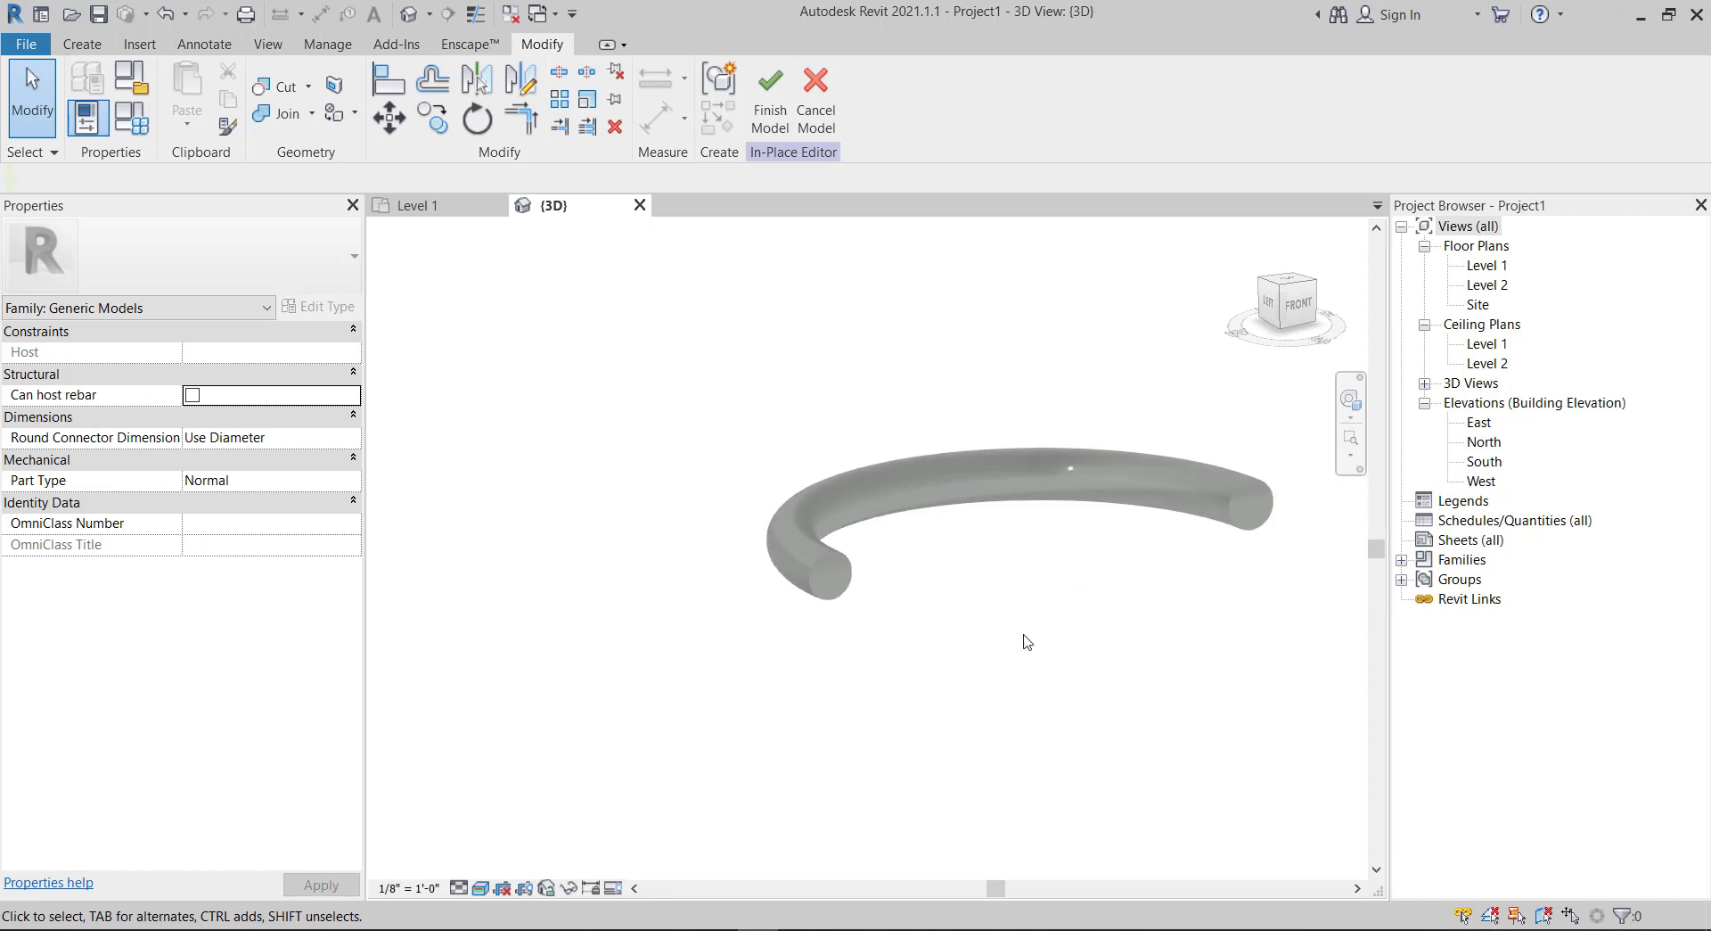
mouse_move(955, 604)
middle_mouse_down("shift")
mouse_move(833, 482)
mouse_move(1042, 390)
mouse_move(1115, 810)
mouse_move(984, 548)
middle_mouse_up("shift")
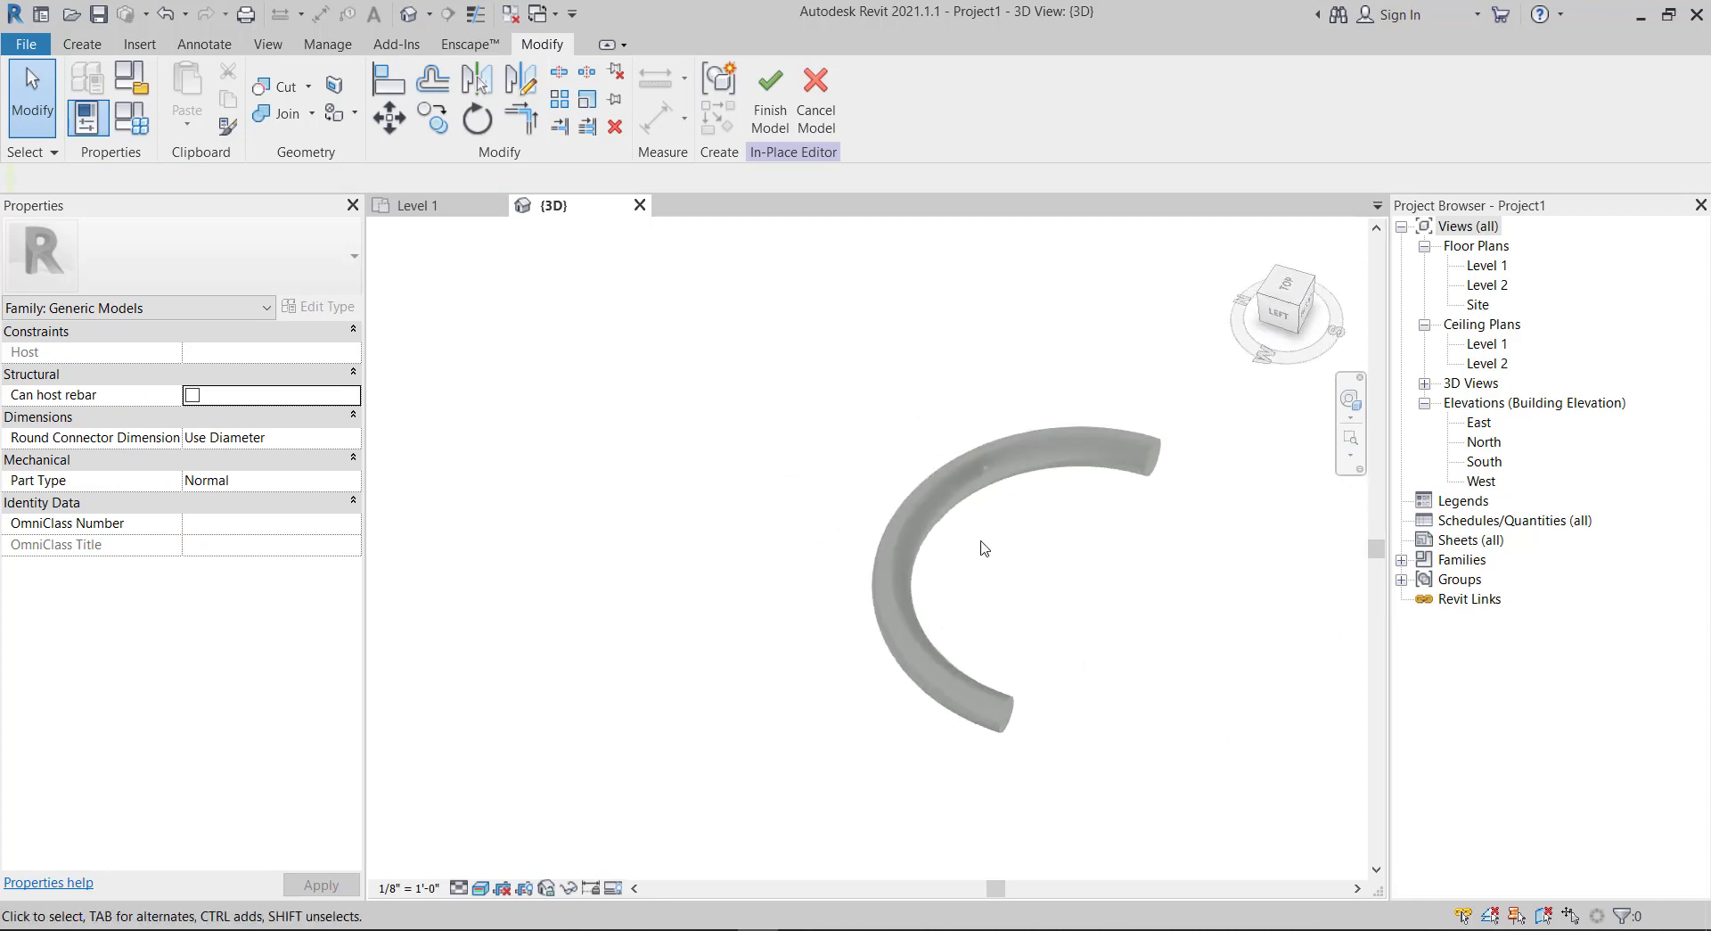
scroll(984, 548, "up", 3)
scroll(653, 455, "down", 4)
scroll(653, 455, "down", 1)
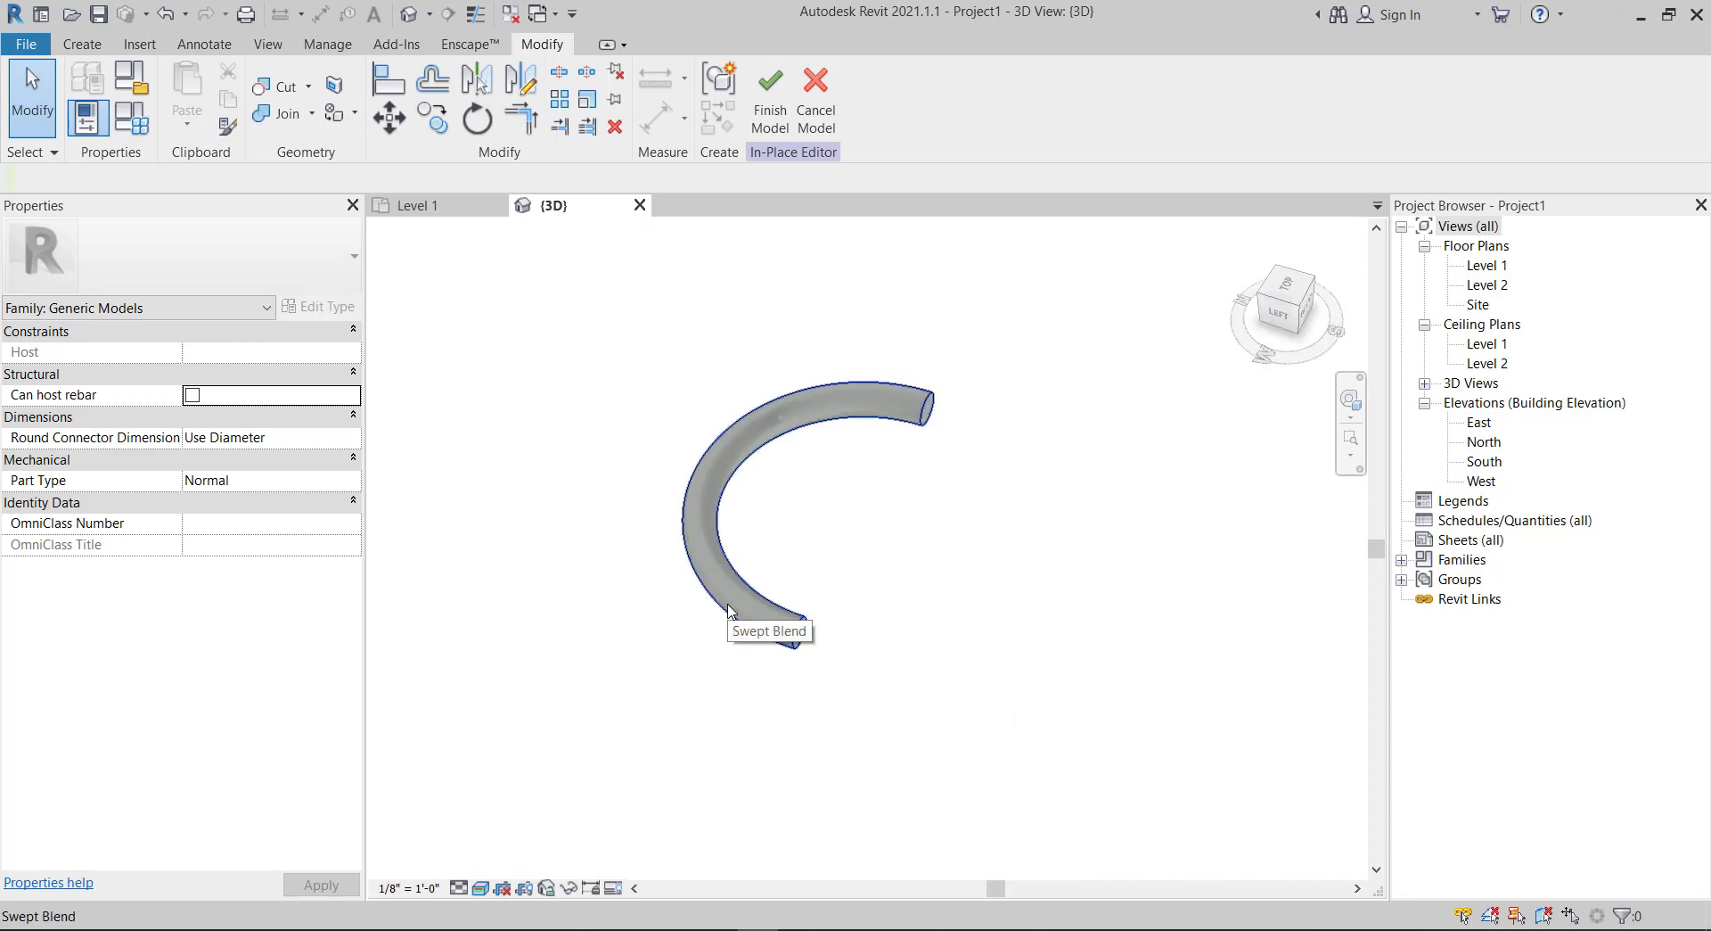
scroll(918, 557, "up", 1)
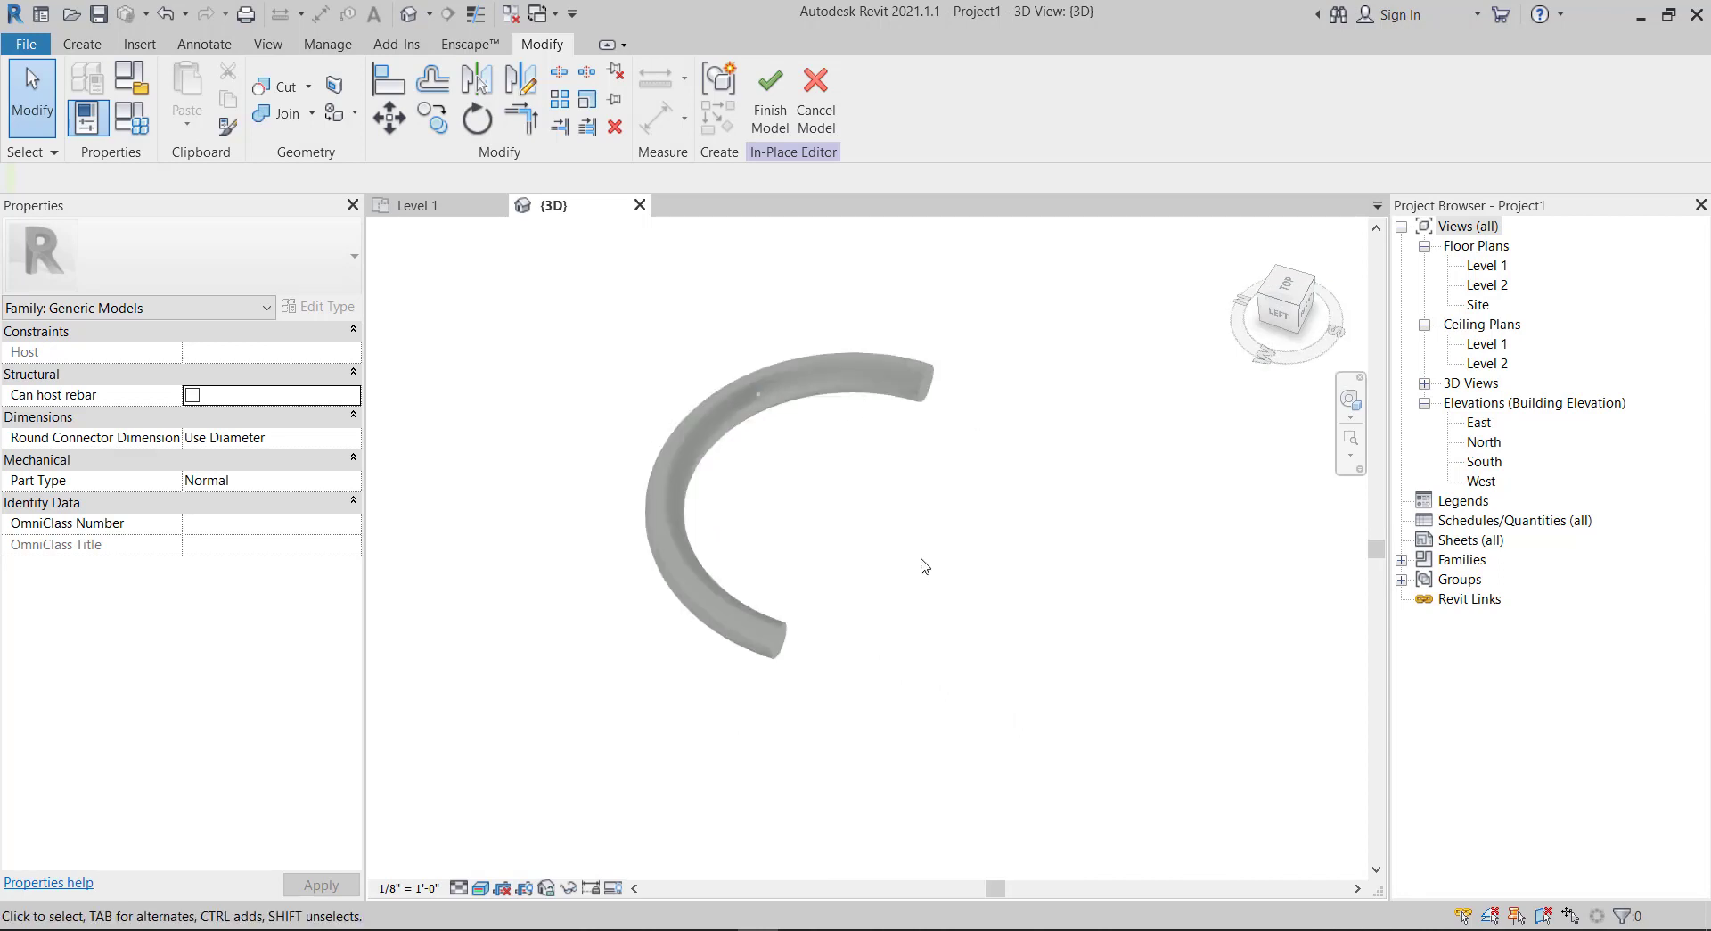
- View the ring edge-on and from above, then finish the in-place model
mouse_move(939, 572)
middle_mouse_down("shift")
mouse_move(940, 430)
mouse_move(769, 454)
middle_mouse_up("shift")
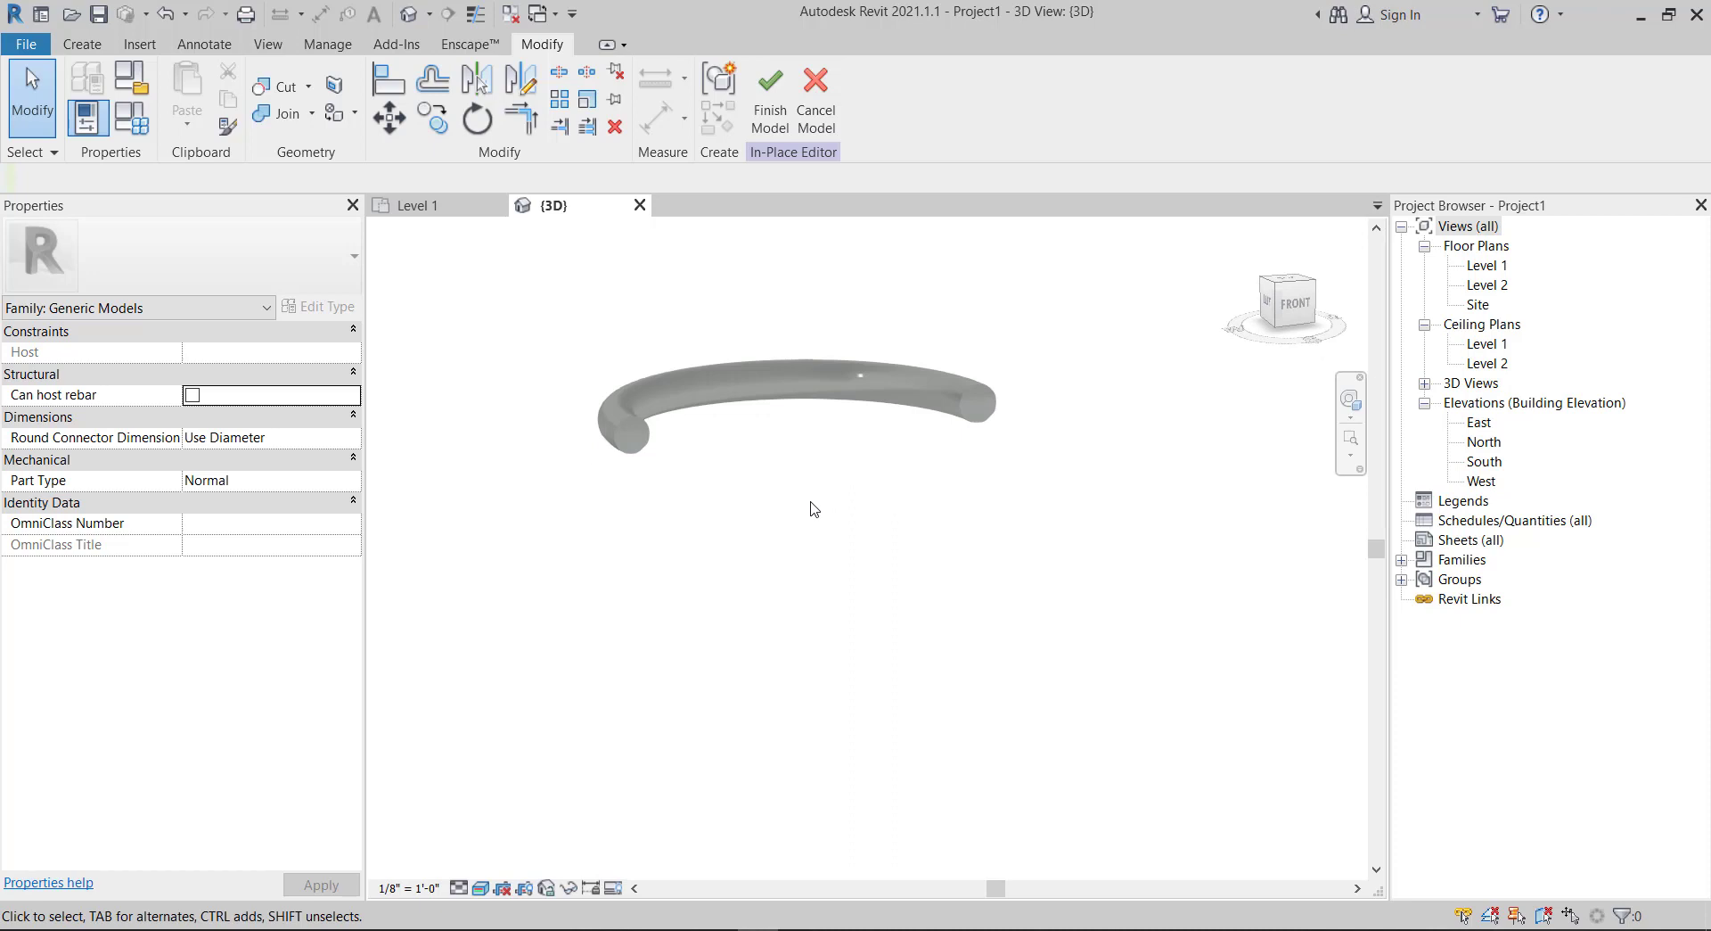
mouse_move(810, 508)
middle_mouse_down("shift")
mouse_move(687, 259)
mouse_move(832, 629)
mouse_move(864, 664)
middle_mouse_up("shift")
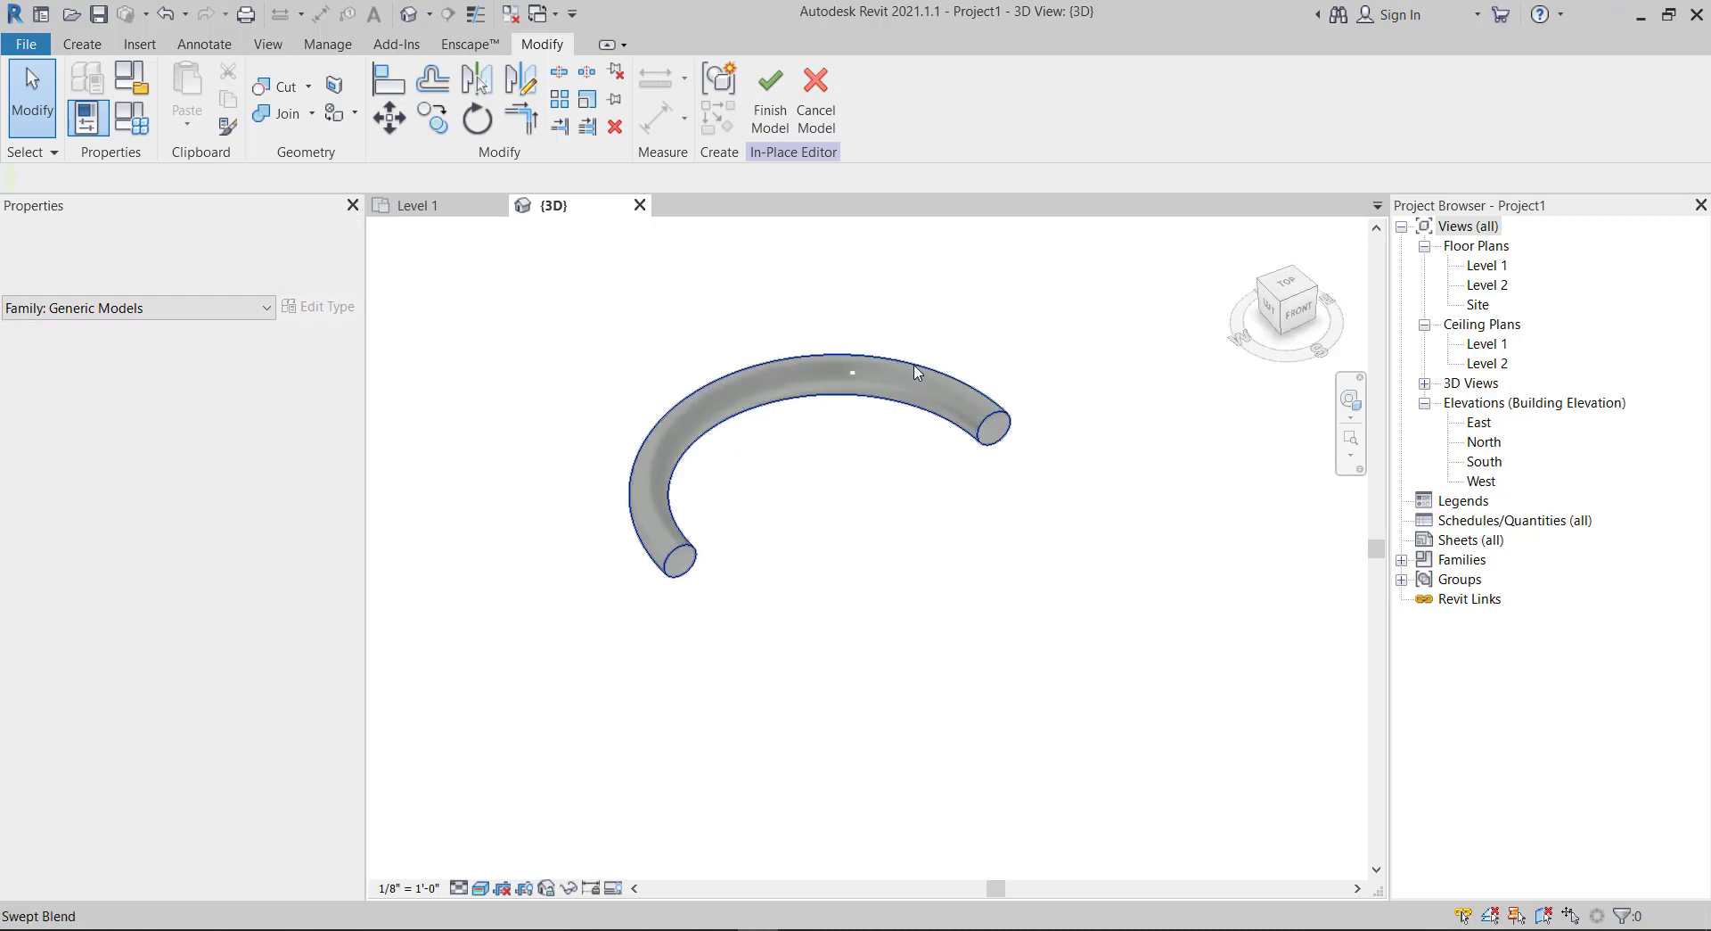
scroll(917, 372, "up", 3)
scroll(833, 343, "down", 3)
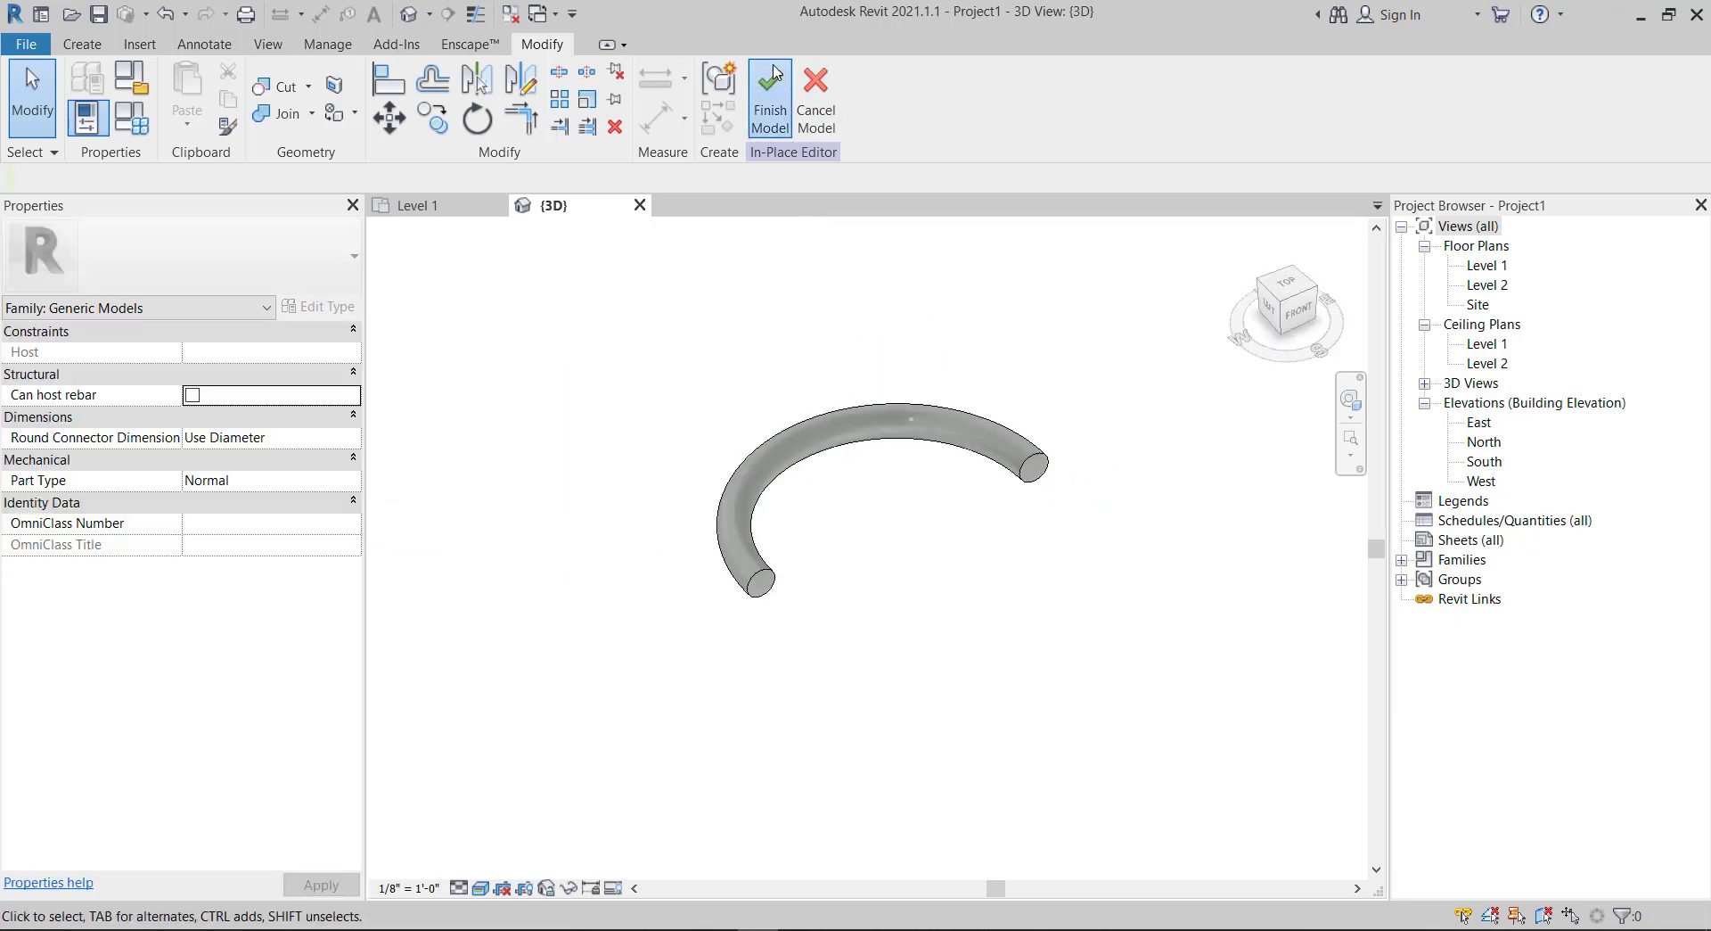
left_click(772, 98)
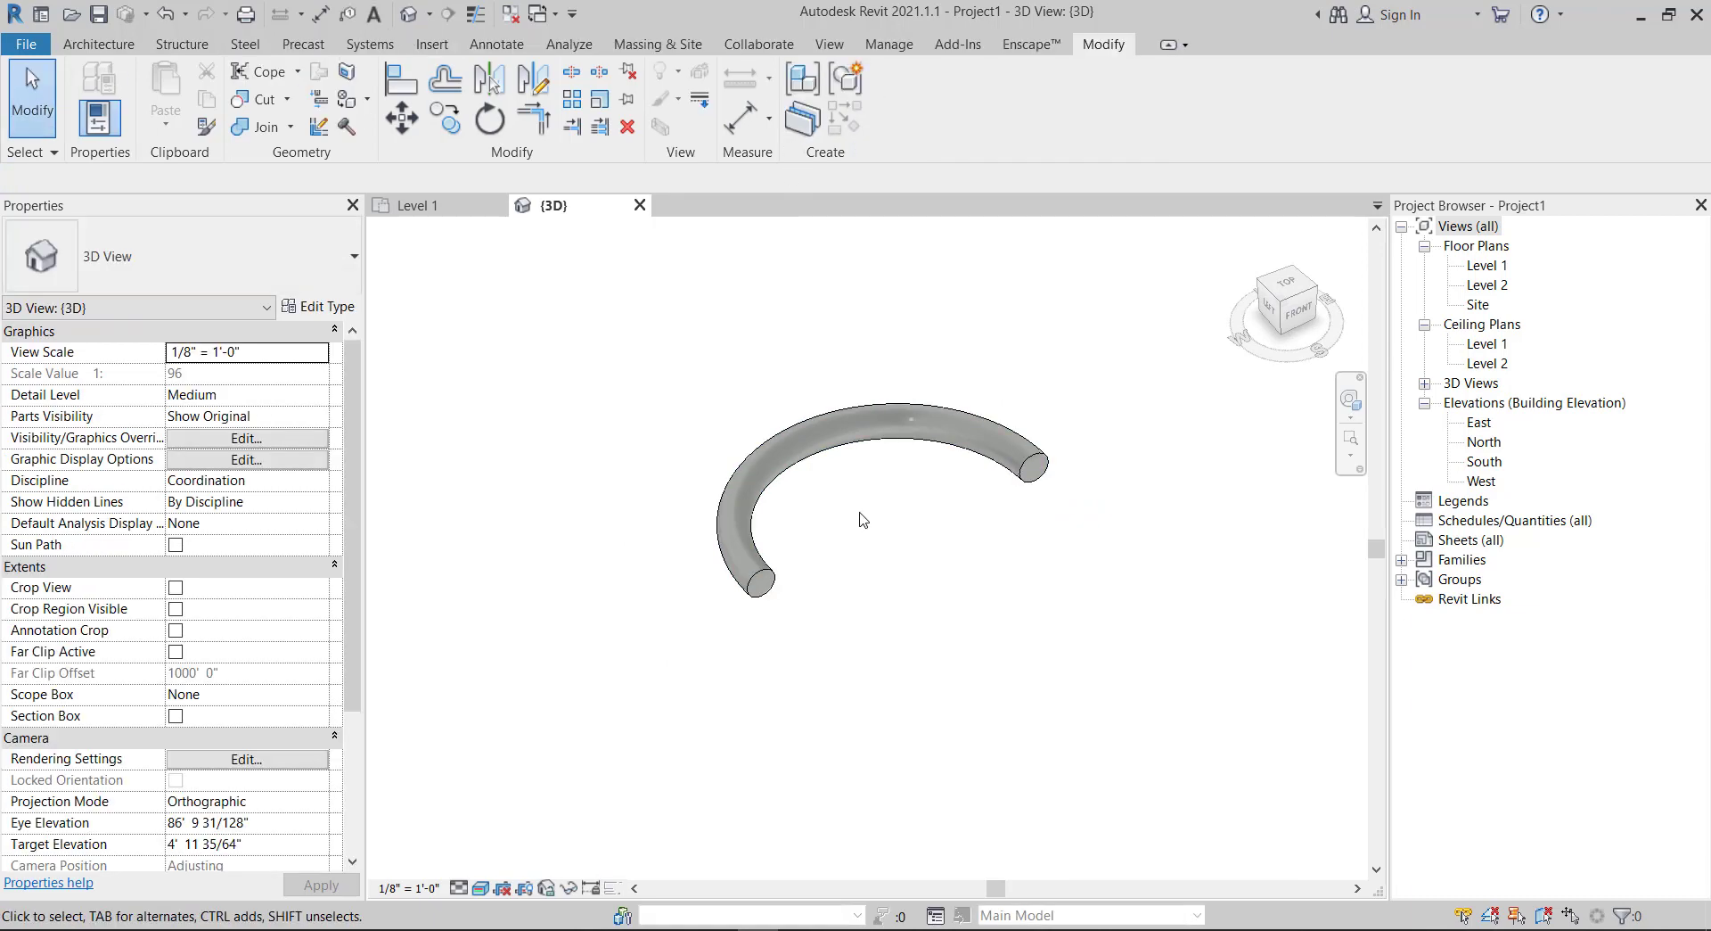